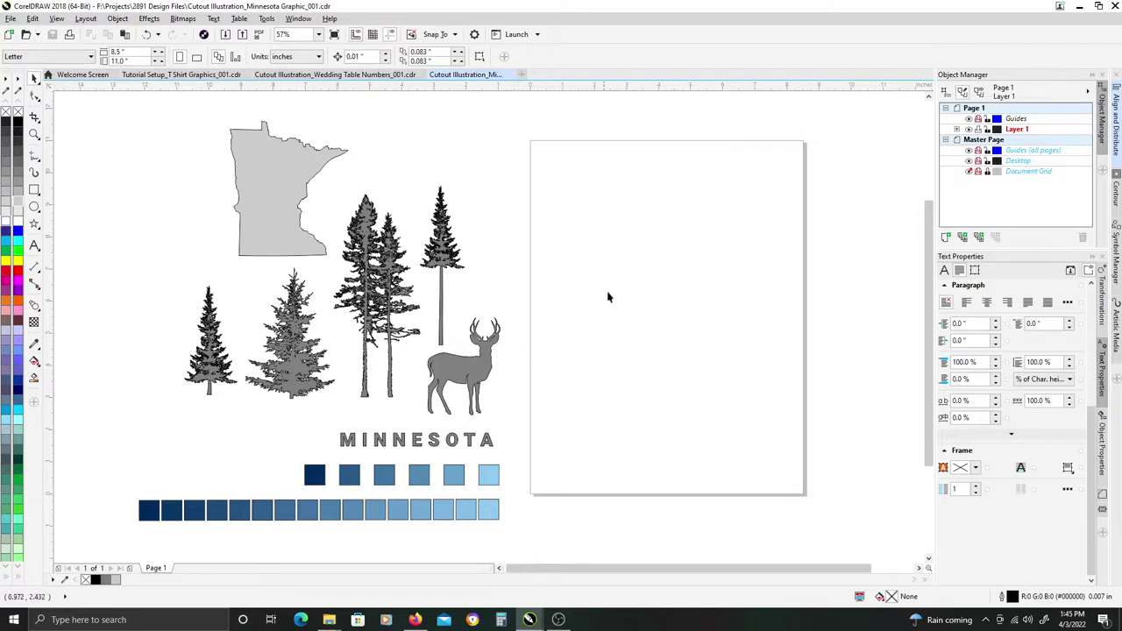
Draw a rectangle about 6.15 by 8.73 inches on the page.
{"action": "left_click_drag", "start_coordinate": [634, 232], "coordinate": [627, 232]}
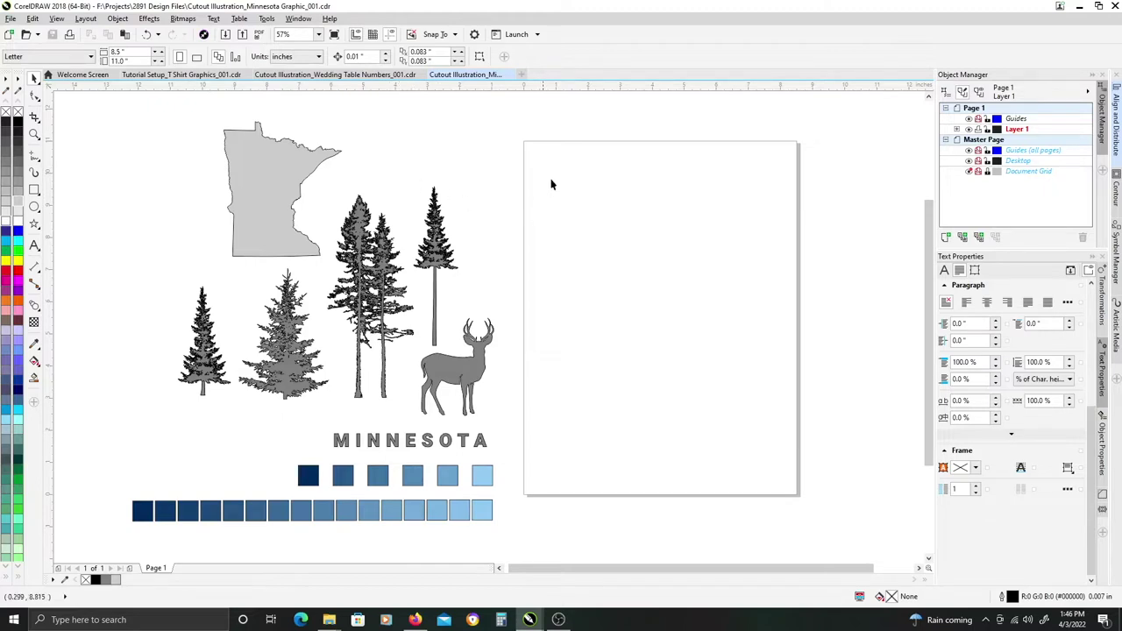
{"action": "left_click_drag", "start_coordinate": [569, 255], "coordinate": [563, 251]}
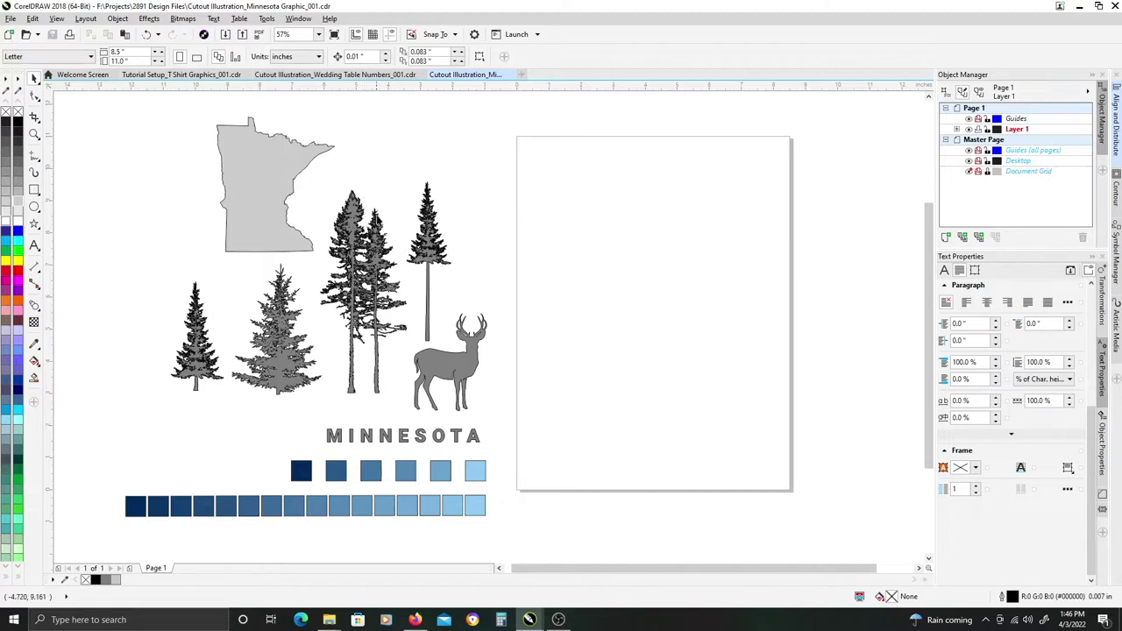
{"action": "left_click", "coordinate": [34, 190]}
{"action": "left_click_drag", "start_coordinate": [538, 161], "coordinate": [745, 461]}
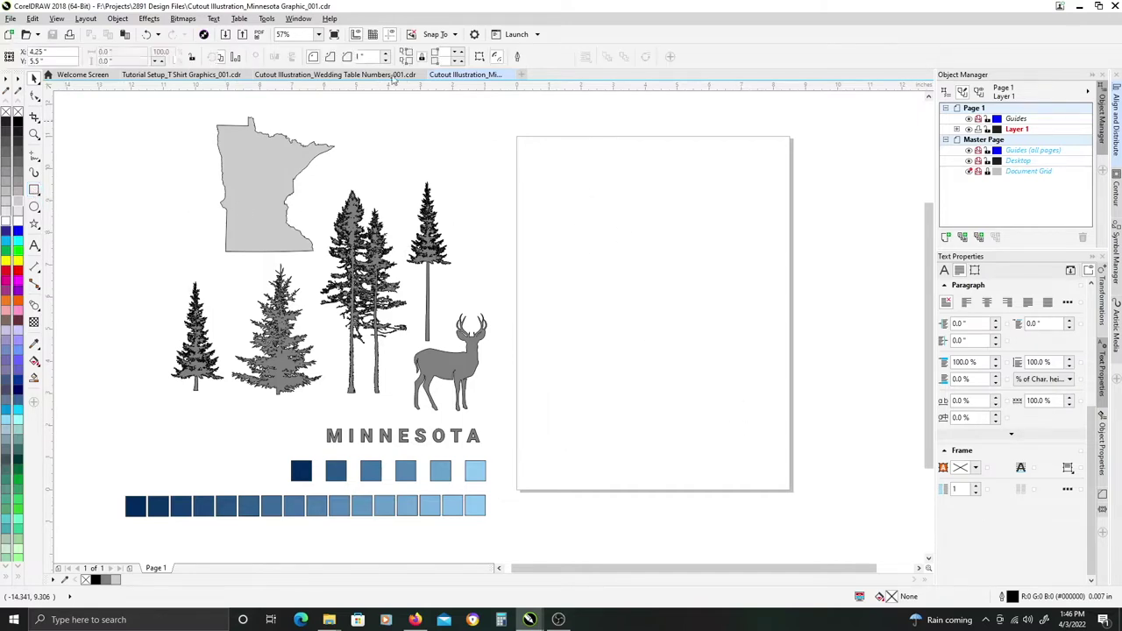
Set the rectangle's size to 8.5 by 11 inches and center it on the page.
{"action": "left_click_drag", "start_coordinate": [130, 51], "coordinate": [90, 56]}
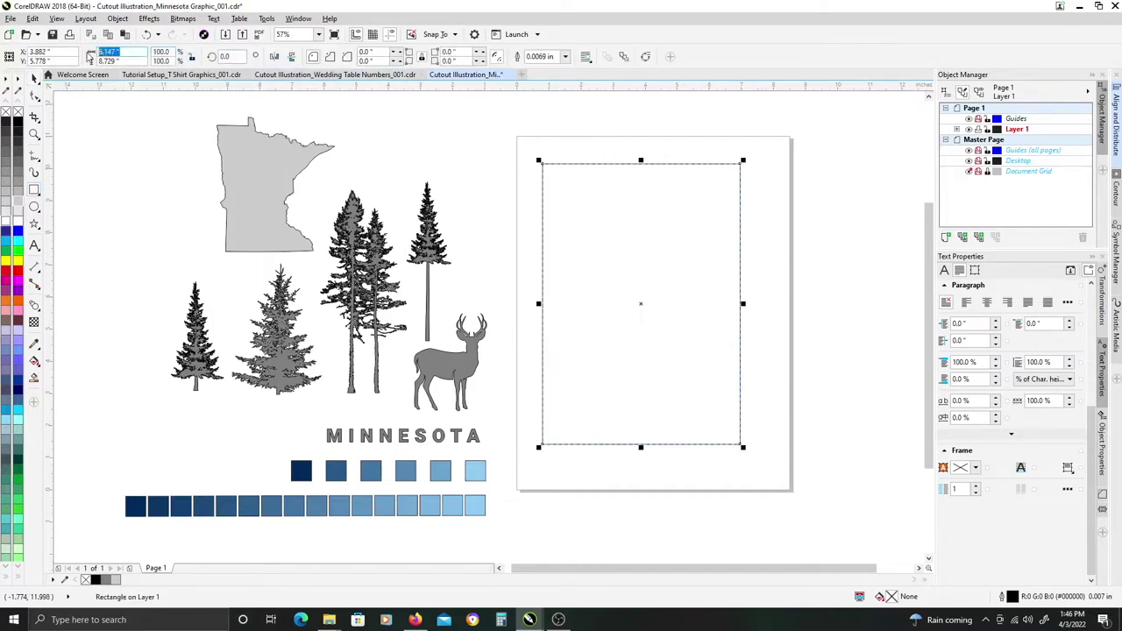
{"action": "type", "text": "8.5"}
{"action": "key", "text": "Tab"}
{"action": "type", "text": "11"}
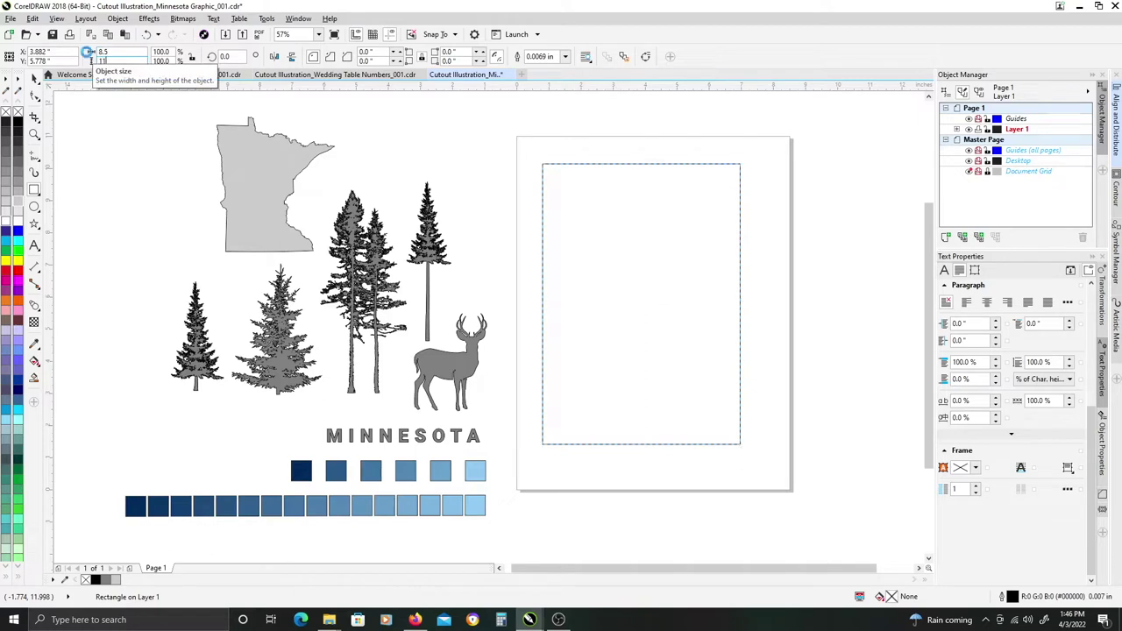
{"action": "key", "text": "Return"}
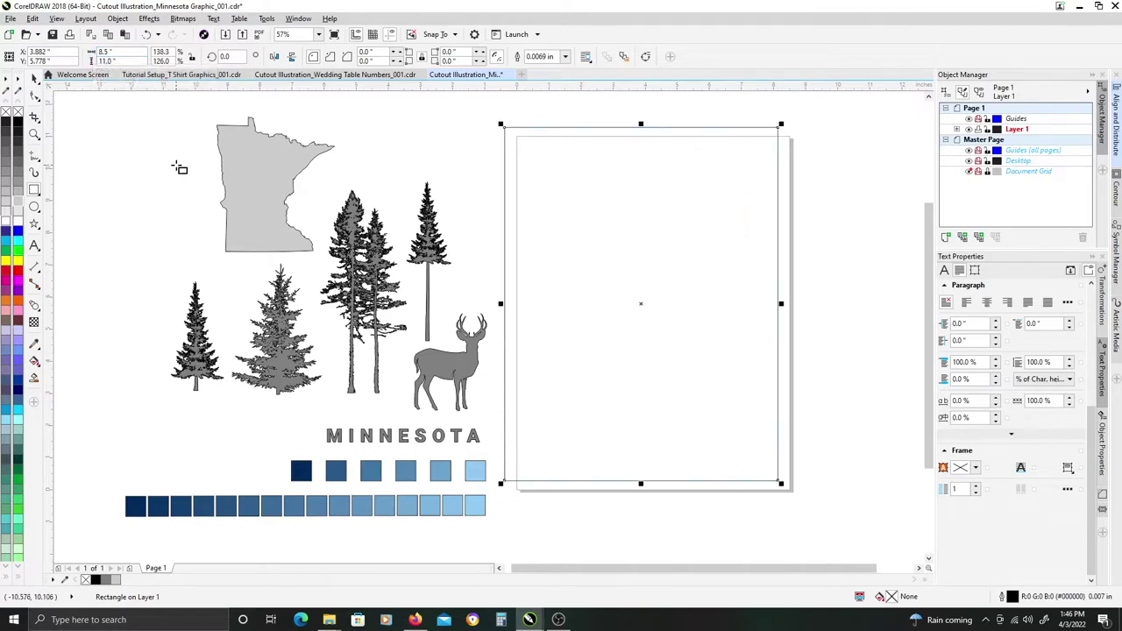
{"action": "key", "text": "p"}
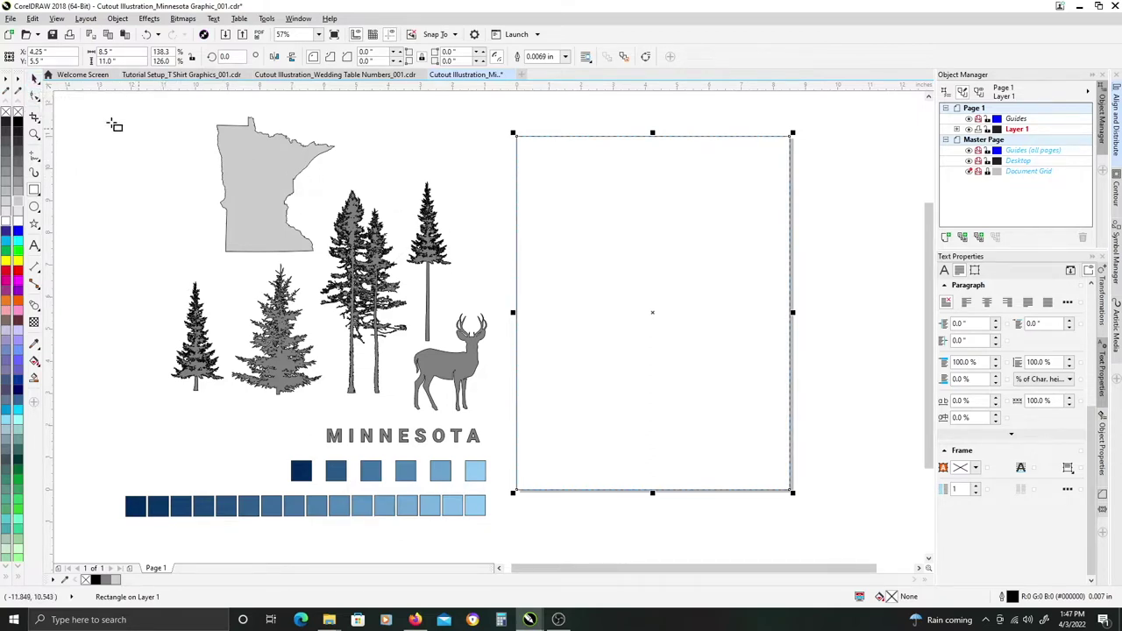
Move the gray Minnesota state outline onto the middle of the page.
{"action": "left_click", "coordinate": [251, 178]}
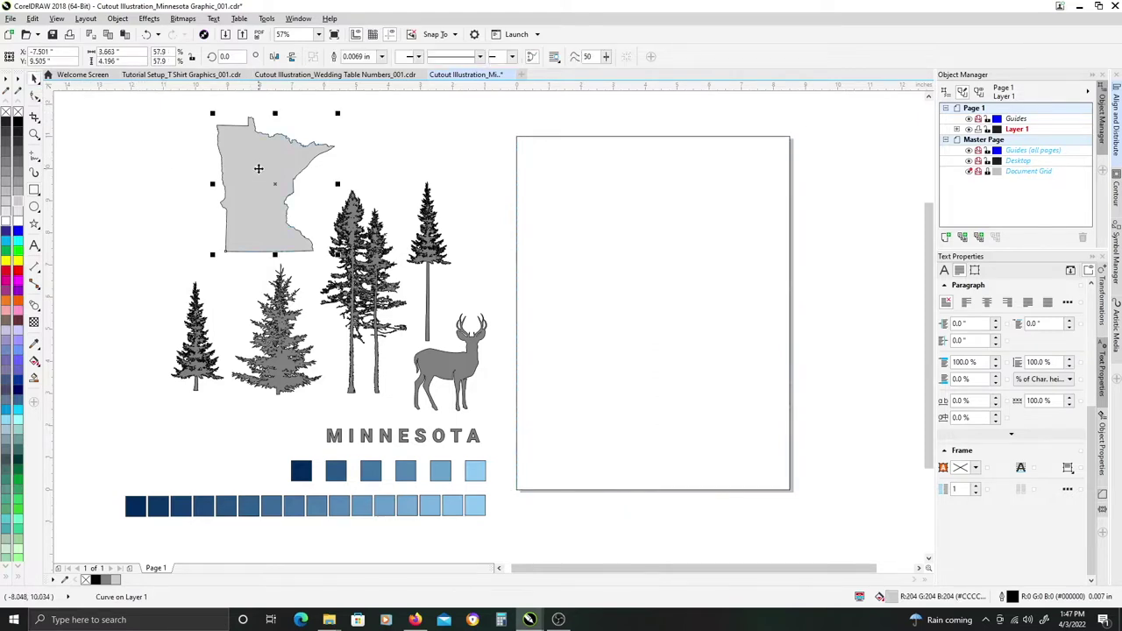
{"action": "left_click_drag", "start_coordinate": [258, 167], "coordinate": [649, 303]}
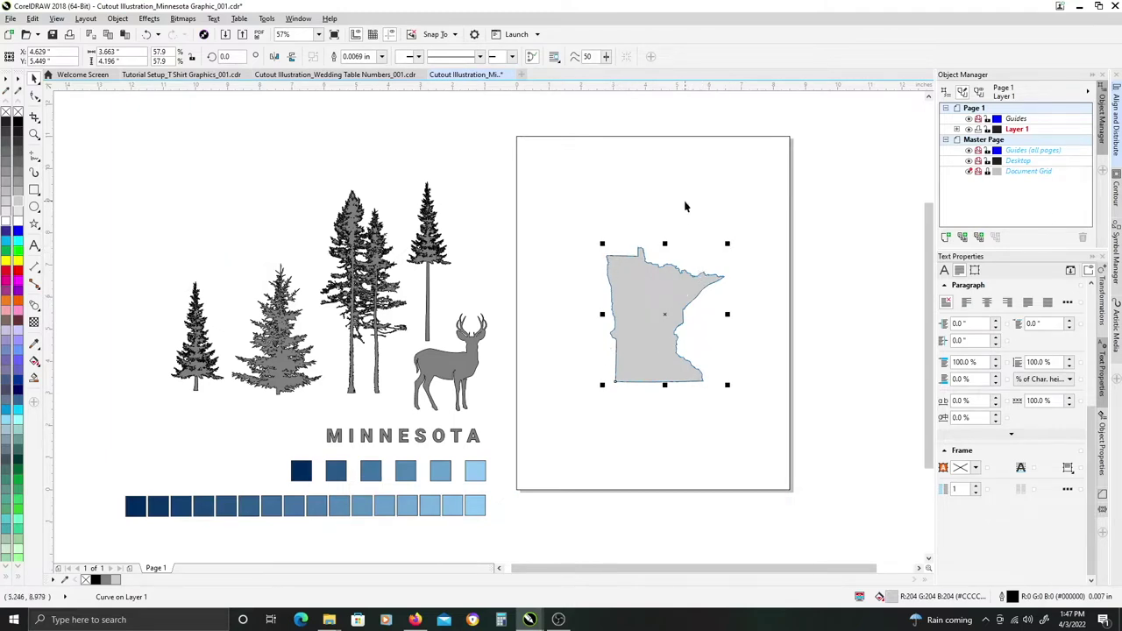
Fill the page-sized rectangle with light gray (#E6E6E6) and send it behind the state outline.
{"action": "left_click", "coordinate": [548, 132]}
{"action": "left_click", "coordinate": [517, 150]}
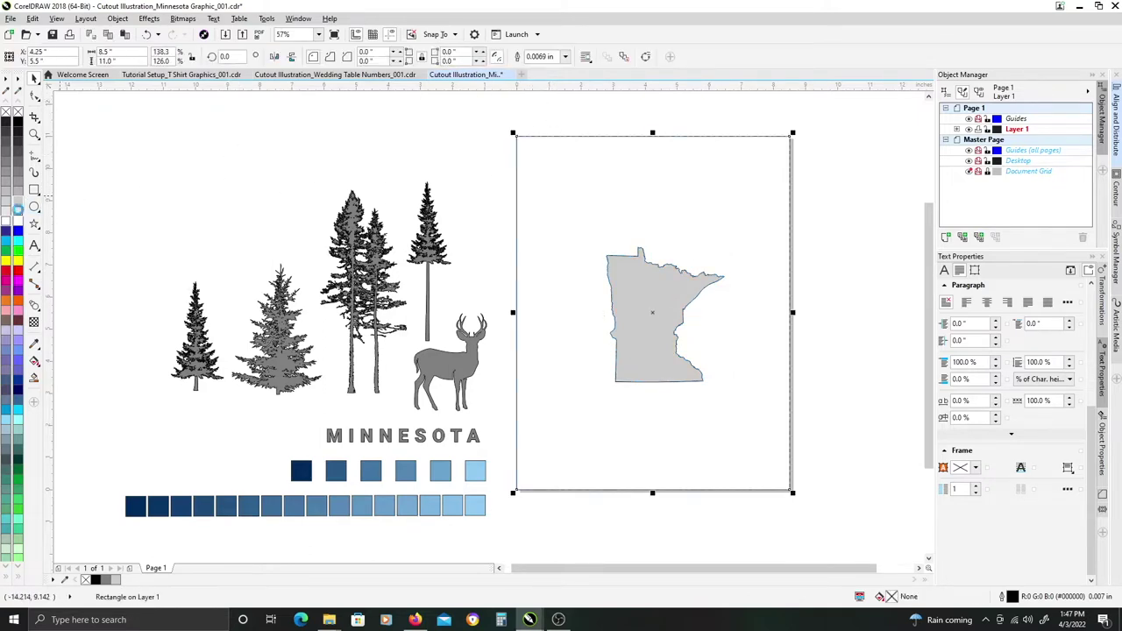
{"action": "left_click", "coordinate": [16, 209]}
{"action": "key", "text": "shift+Page_Down"}
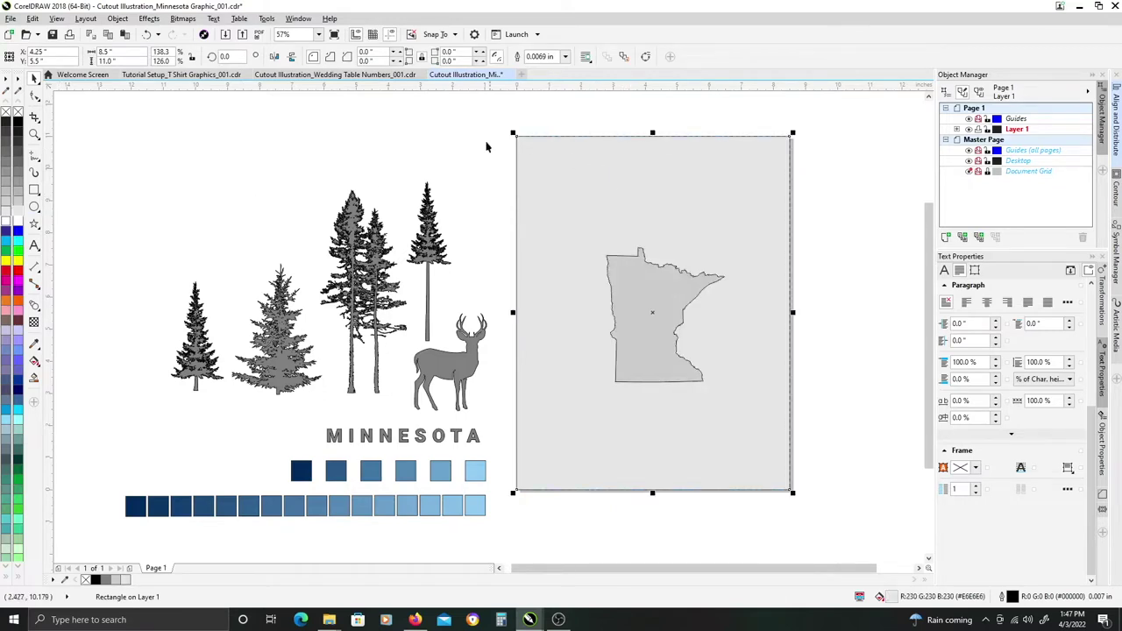
Center the state outline on the page and enlarge it proportionally to about 6.5 by 7.5 inches.
{"action": "left_click", "coordinate": [663, 287]}
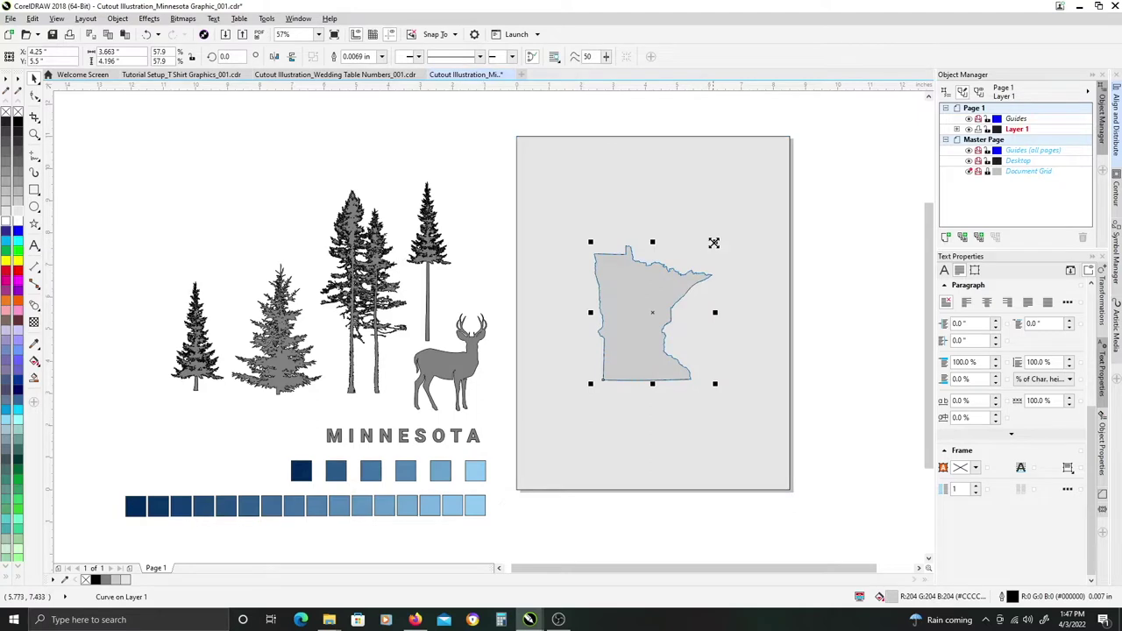
{"action": "left_click_drag", "start_coordinate": [725, 242], "coordinate": [751, 193]}
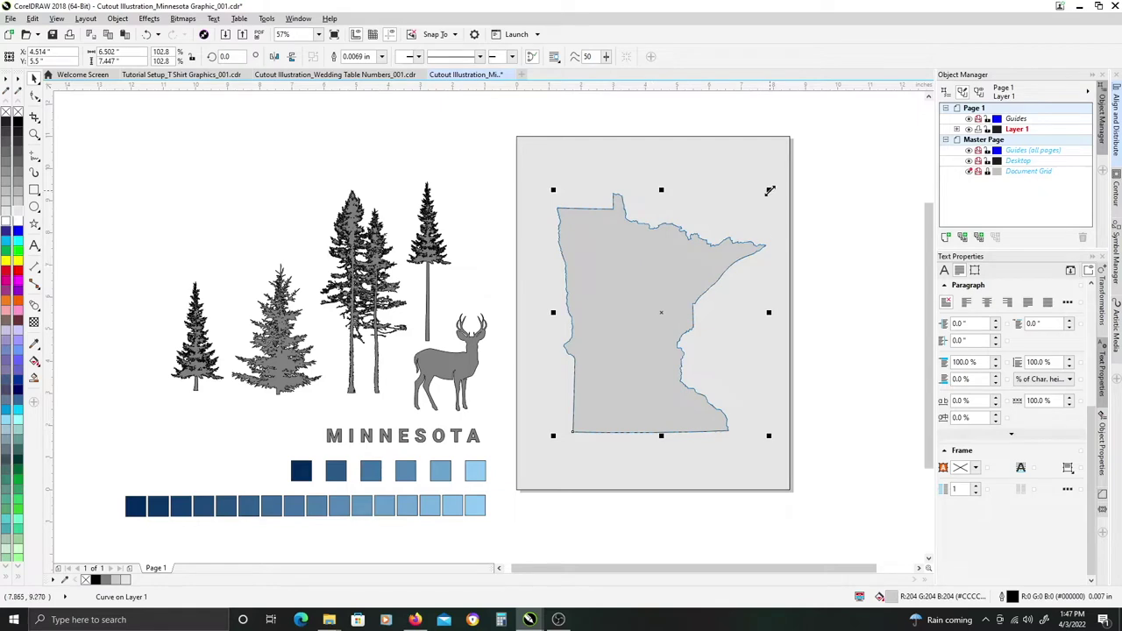
{"action": "left_click_drag", "start_coordinate": [770, 186], "coordinate": [769, 188]}
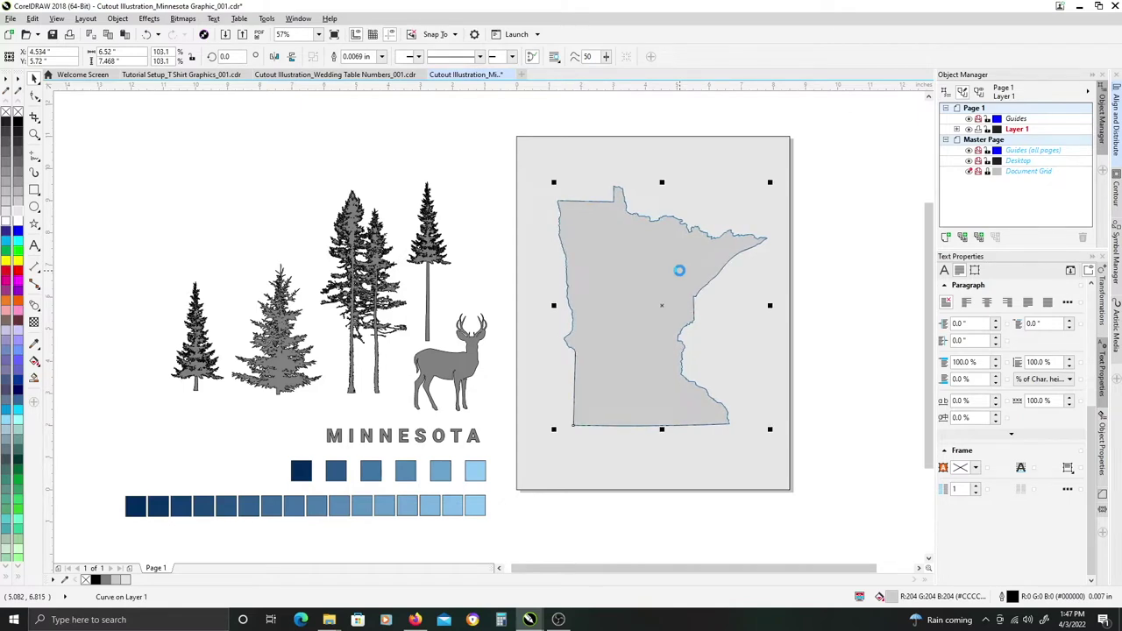
{"action": "left_click", "coordinate": [465, 161]}
Draw a closed wavy freehand contour about 4.5 by 6.3 inches just inside the state outline.
{"action": "left_click_drag", "start_coordinate": [572, 335], "coordinate": [531, 295]}
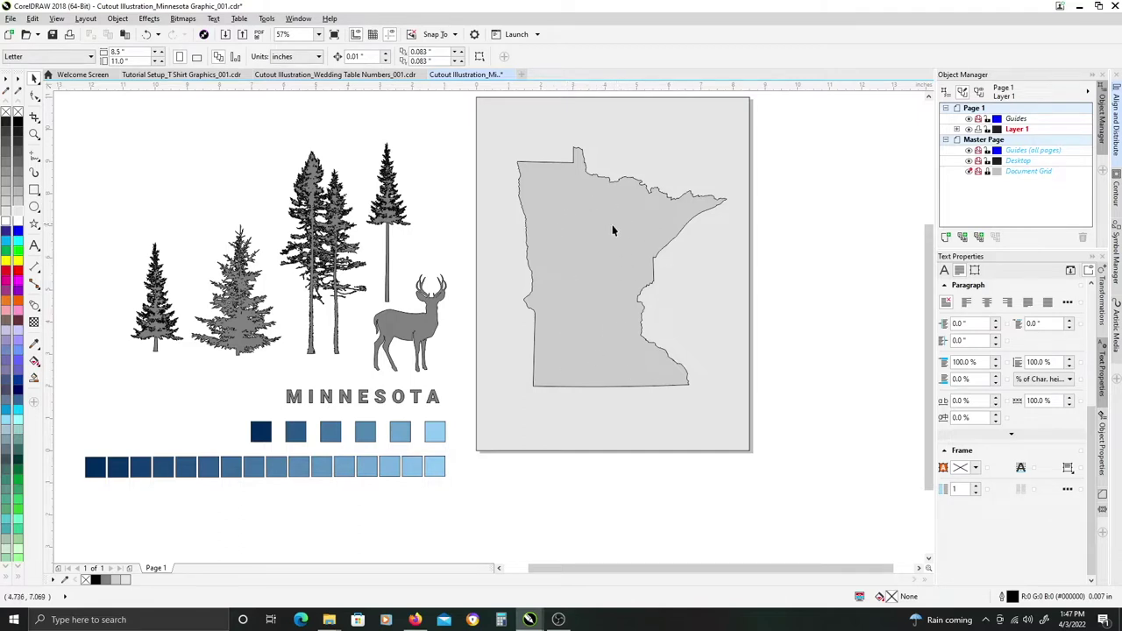
{"action": "key", "text": "z"}
{"action": "left_click_drag", "start_coordinate": [480, 130], "coordinate": [751, 403]}
{"action": "key", "text": "space"}
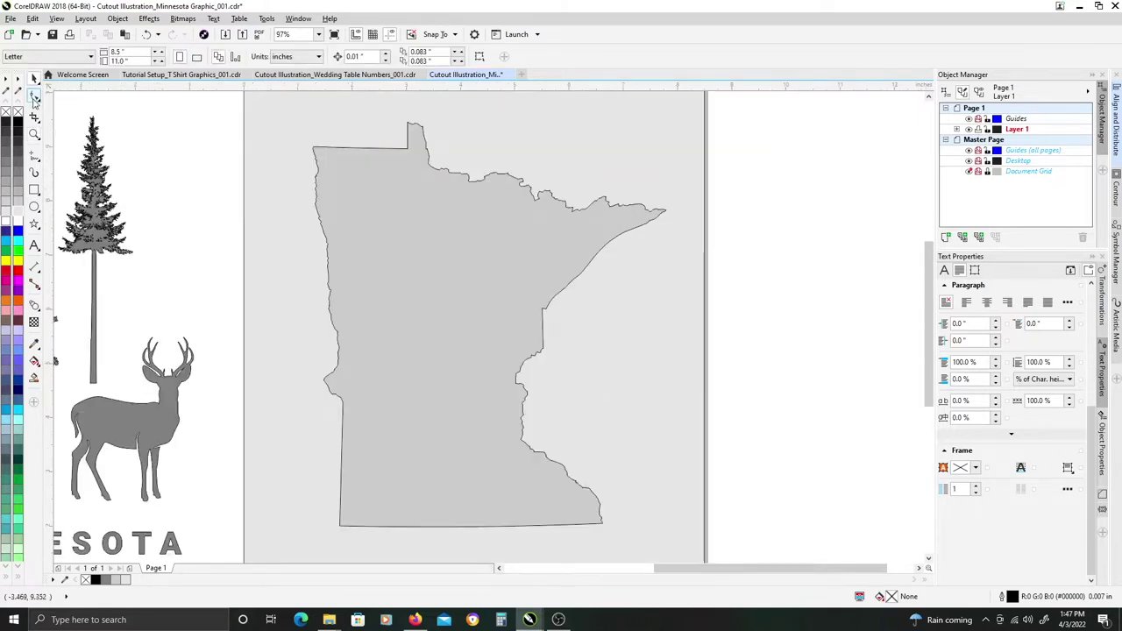
{"action": "left_click", "coordinate": [36, 158]}
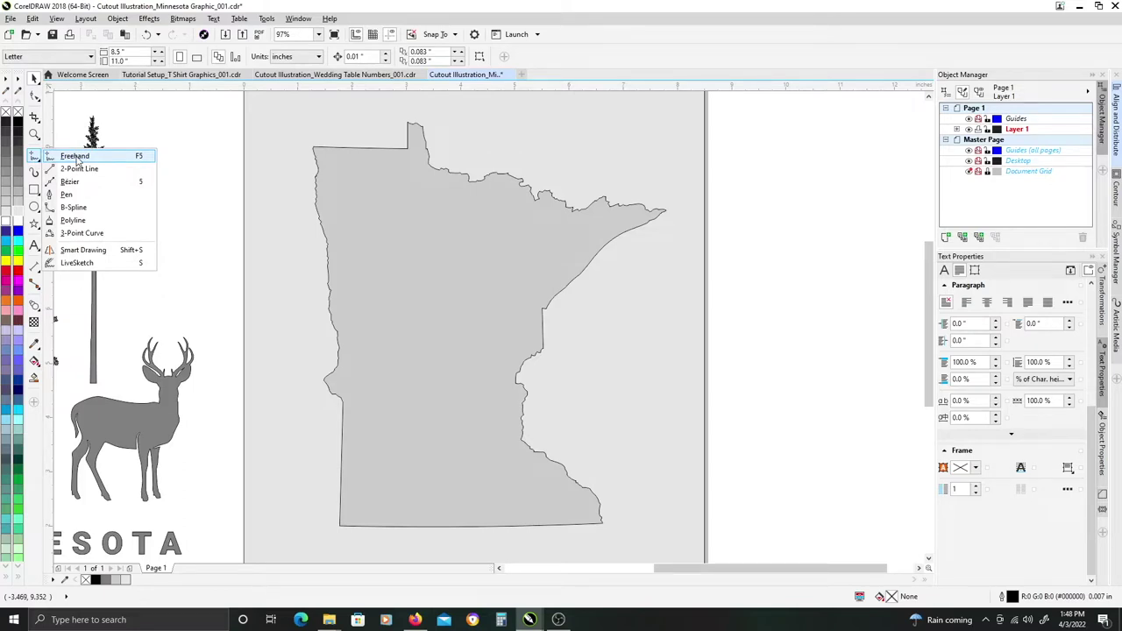
{"action": "left_click", "coordinate": [75, 156]}
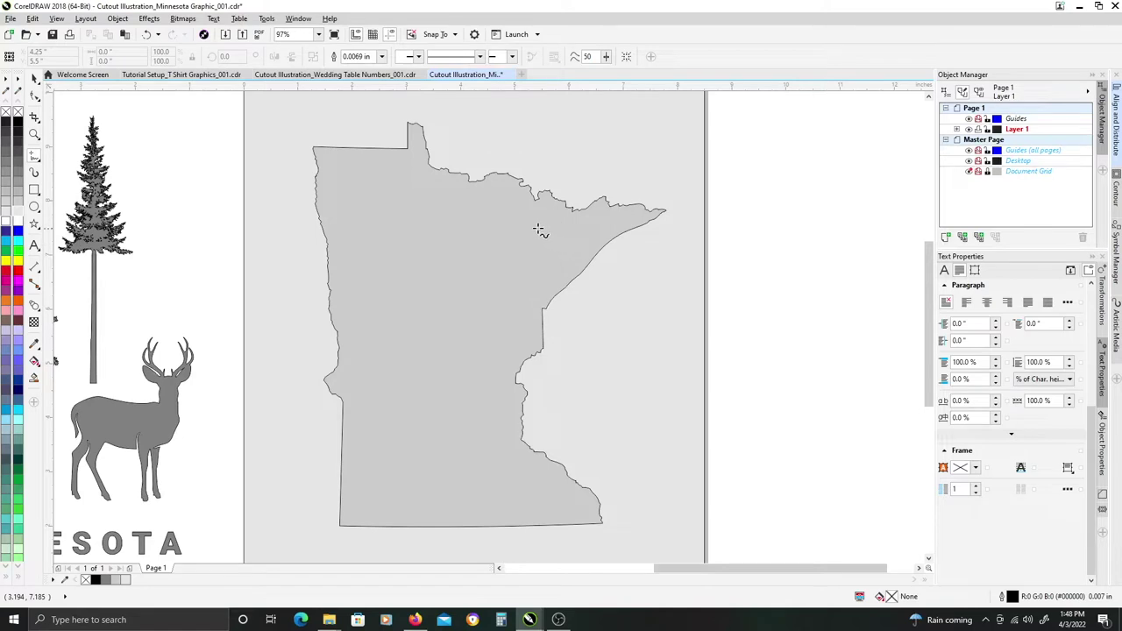
{"action": "mouse_move", "coordinate": [532, 212]}
{"action": "left_mouse_down"}
{"action": "mouse_move", "coordinate": [577, 231]}
{"action": "mouse_move", "coordinate": [581, 249]}
{"action": "mouse_move", "coordinate": [511, 299]}
{"action": "mouse_move", "coordinate": [492, 396]}
{"action": "mouse_move", "coordinate": [494, 434]}
{"action": "mouse_move", "coordinate": [547, 507]}
{"action": "mouse_move", "coordinate": [373, 489]}
{"action": "mouse_move", "coordinate": [358, 372]}
{"action": "mouse_move", "coordinate": [365, 300]}
{"action": "mouse_move", "coordinate": [341, 206]}
{"action": "mouse_move", "coordinate": [361, 177]}
{"action": "mouse_move", "coordinate": [392, 177]}
{"action": "mouse_move", "coordinate": [443, 203]}
{"action": "mouse_move", "coordinate": [532, 214]}
{"action": "left_mouse_up"}
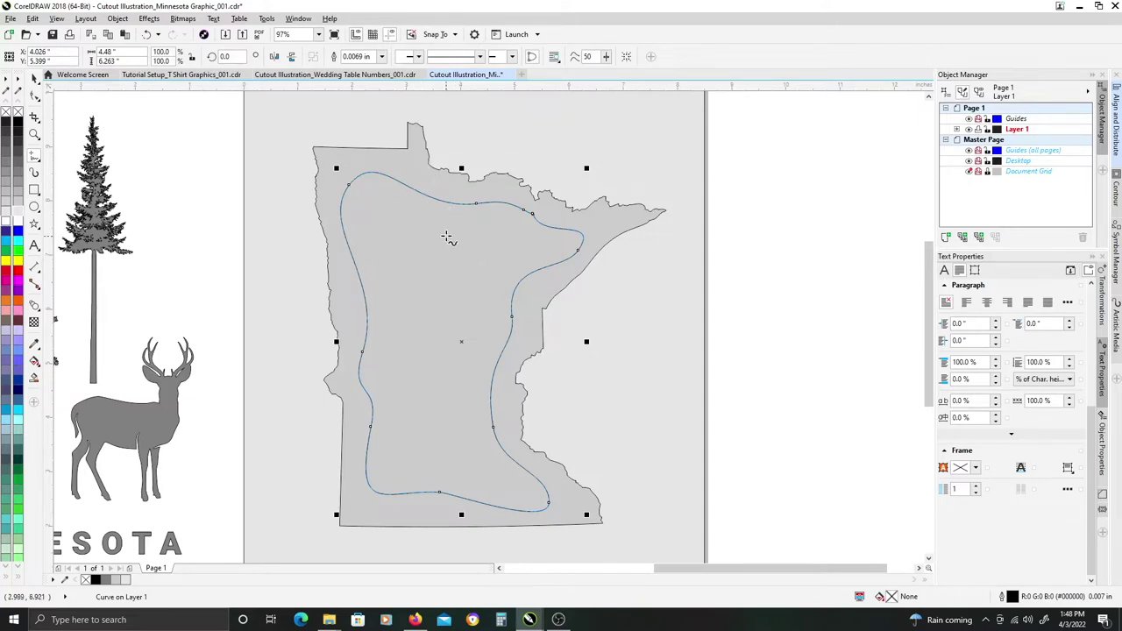
Draw three nested freehand contours inside the first, about 2.4 by 5.2, 1.3 by 4.0 and 0.6 by 3.3 inches.
{"action": "mouse_move", "coordinate": [497, 226]}
{"action": "left_mouse_down"}
{"action": "mouse_move", "coordinate": [516, 253]}
{"action": "mouse_move", "coordinate": [495, 277]}
{"action": "mouse_move", "coordinate": [475, 397]}
{"action": "mouse_move", "coordinate": [502, 489]}
{"action": "mouse_move", "coordinate": [394, 453]}
{"action": "mouse_move", "coordinate": [386, 354]}
{"action": "mouse_move", "coordinate": [398, 314]}
{"action": "mouse_move", "coordinate": [387, 240]}
{"action": "mouse_move", "coordinate": [405, 216]}
{"action": "mouse_move", "coordinate": [501, 223]}
{"action": "left_mouse_up"}
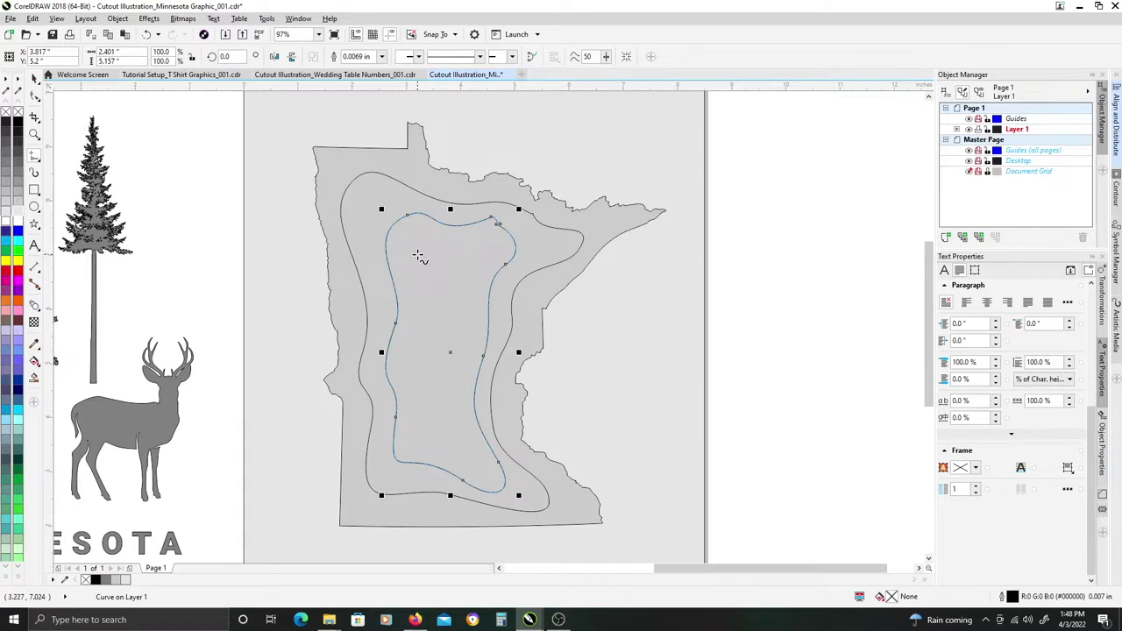
{"action": "left_click_drag", "start_coordinate": [480, 254], "coordinate": [473, 288]}
{"action": "left_click_drag", "start_coordinate": [467, 335], "coordinate": [451, 454]}
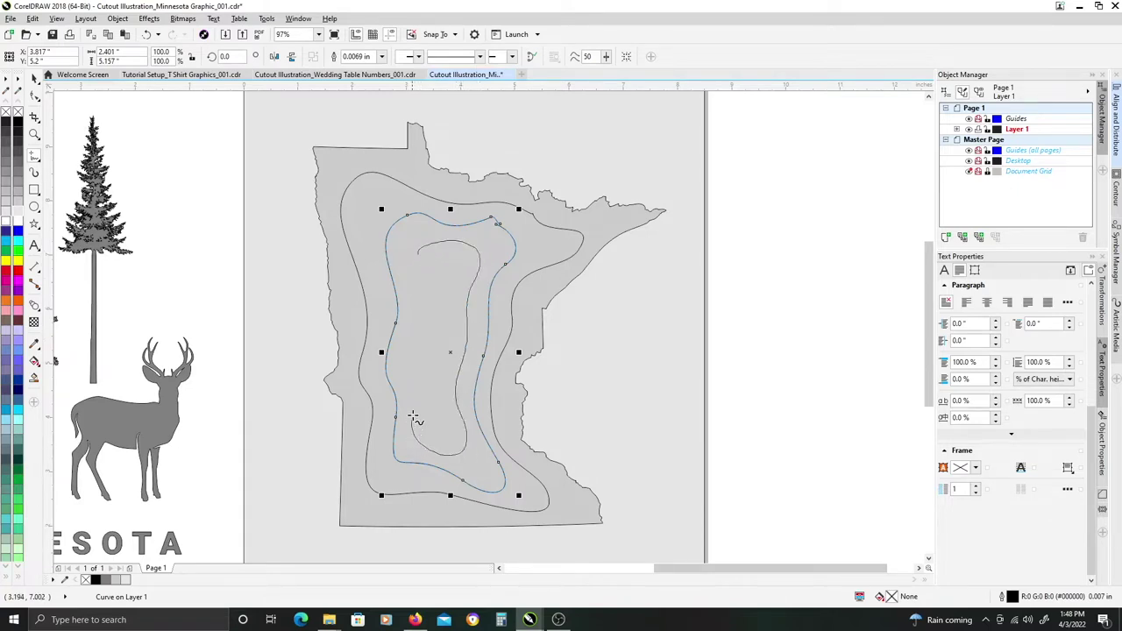
{"action": "left_click_drag", "start_coordinate": [414, 280], "coordinate": [419, 255]}
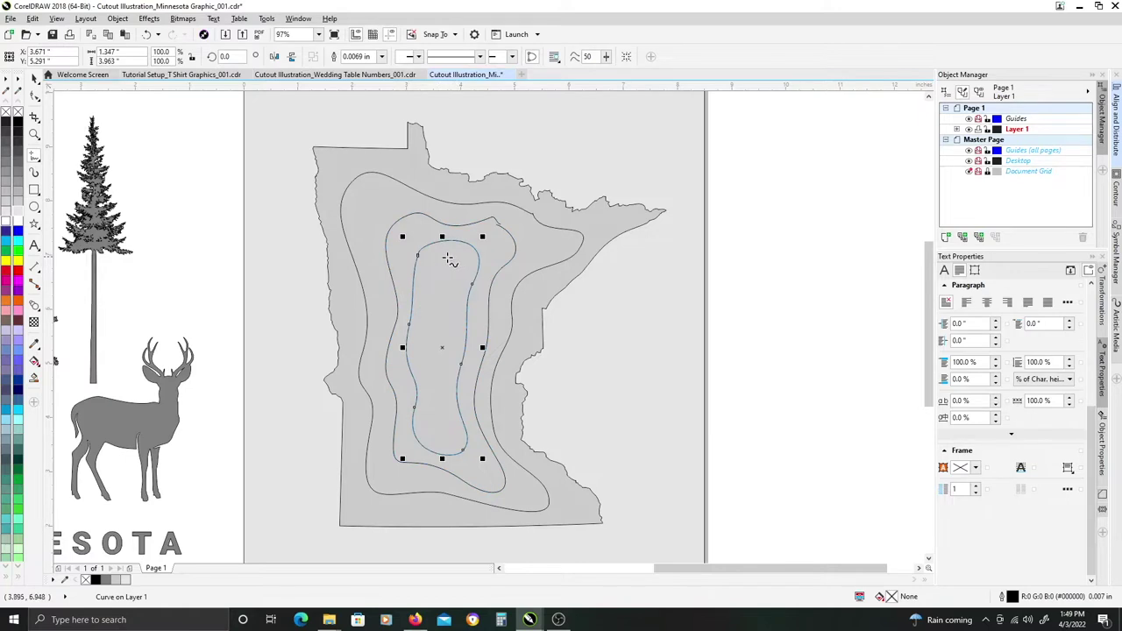
{"action": "mouse_move", "coordinate": [448, 258]}
{"action": "left_mouse_down"}
{"action": "mouse_move", "coordinate": [430, 288]}
{"action": "mouse_move", "coordinate": [432, 328]}
{"action": "left_mouse_up"}
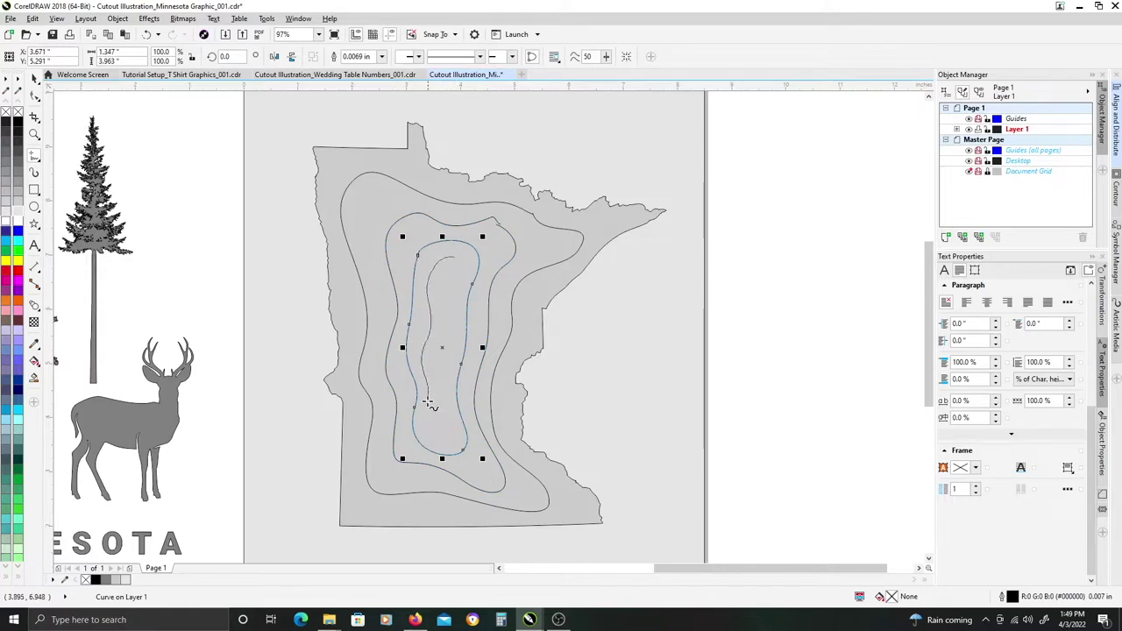
{"action": "left_click_drag", "start_coordinate": [443, 398], "coordinate": [443, 350]}
{"action": "left_click_drag", "start_coordinate": [449, 273], "coordinate": [448, 254]}
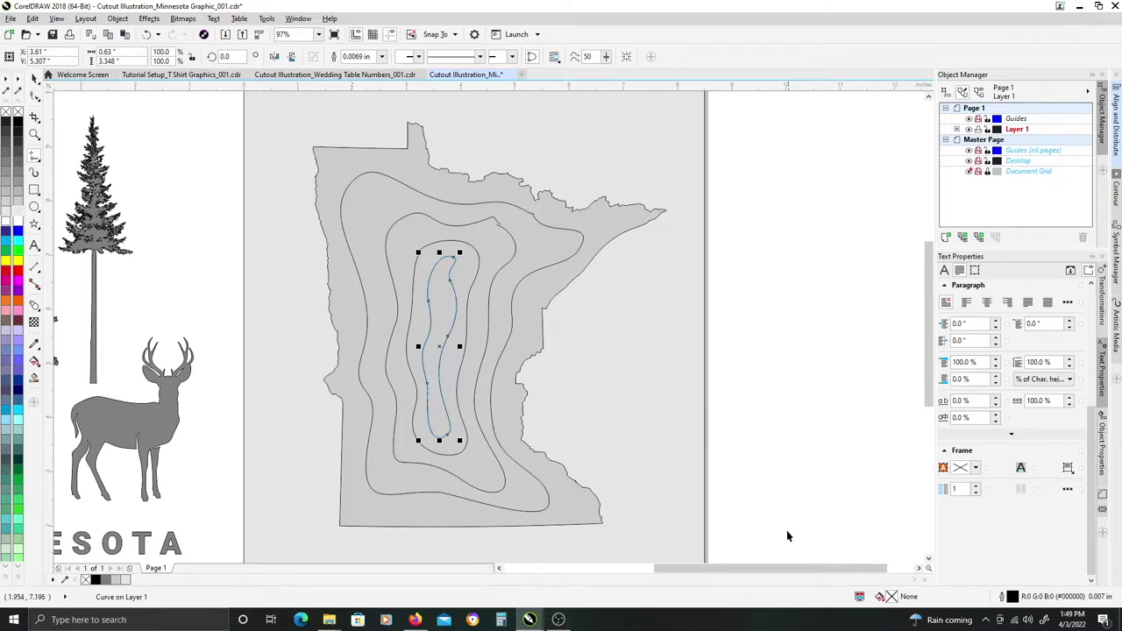
Select all four freehand contours and combine them into a single curve object.
{"action": "left_click_drag", "start_coordinate": [779, 535], "coordinate": [356, 441]}
{"action": "left_click_drag", "start_coordinate": [295, 160], "coordinate": [297, 161]}
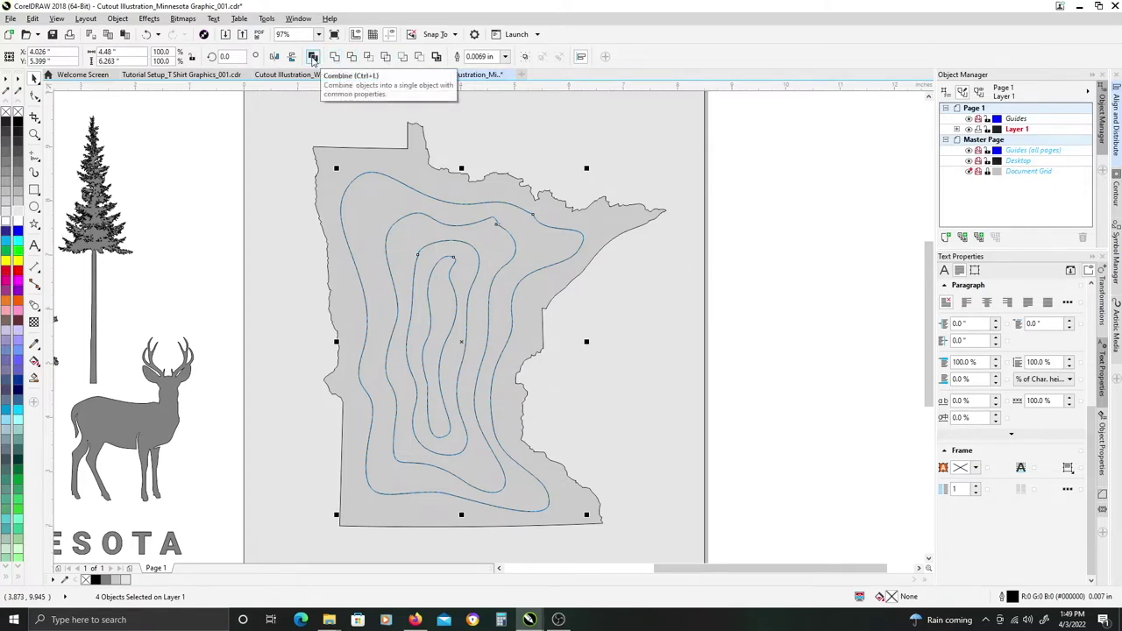
{"action": "left_click", "coordinate": [313, 57]}
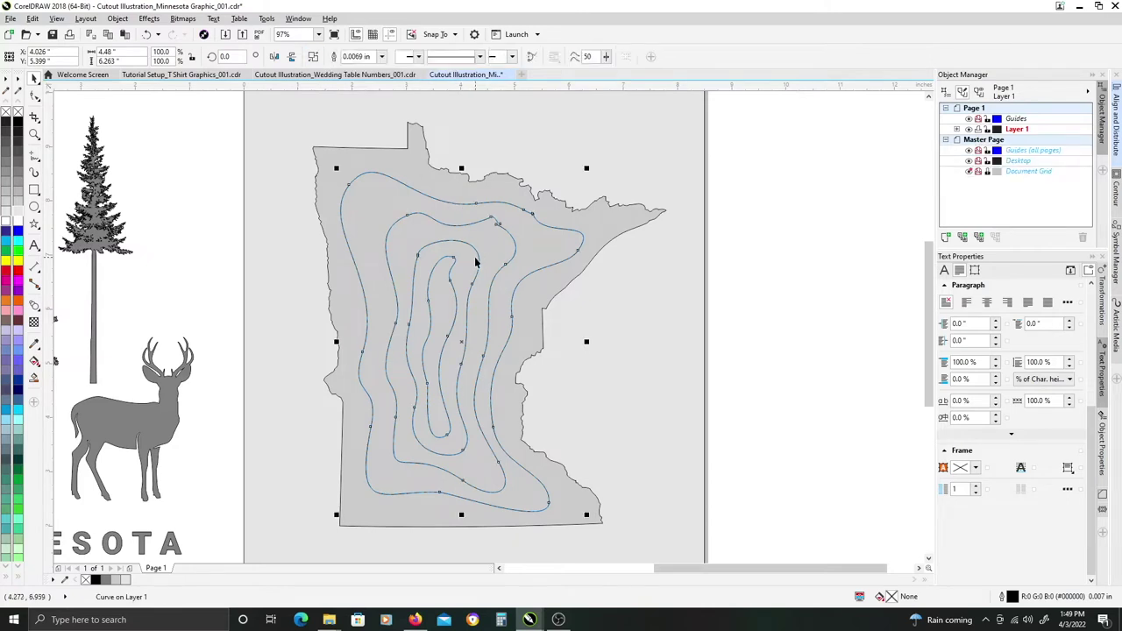
Try to join the end nodes at the upper right of the outermost contour with the Shape tool.
{"action": "left_click", "coordinate": [35, 98]}
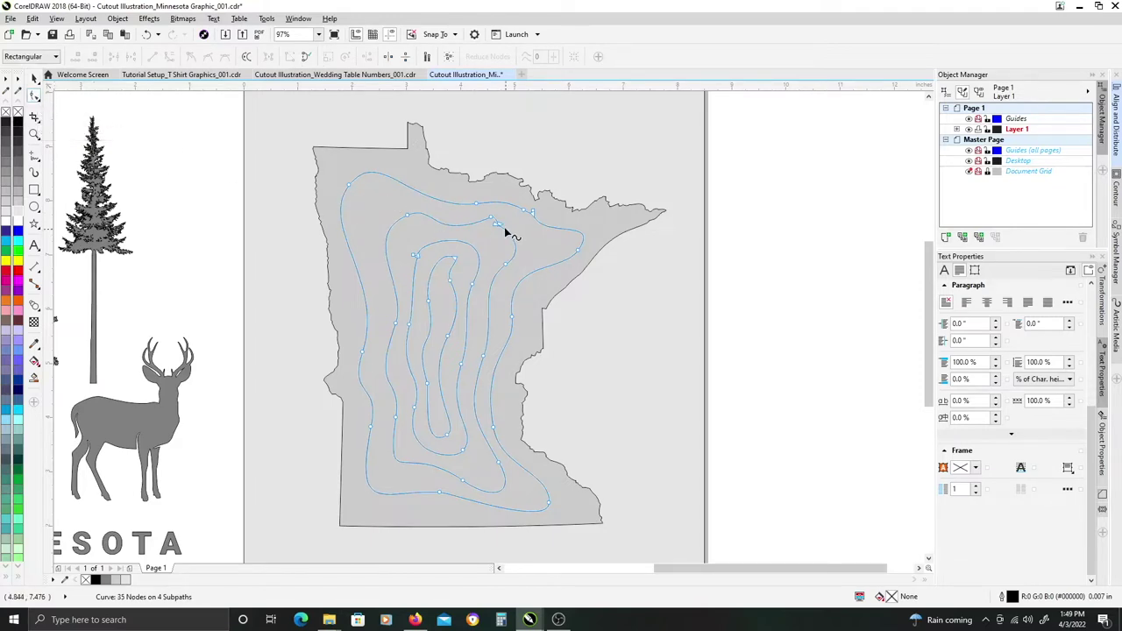
{"action": "scroll", "coordinate": [515, 226], "scroll_direction": "up", "scroll_amount": 2}
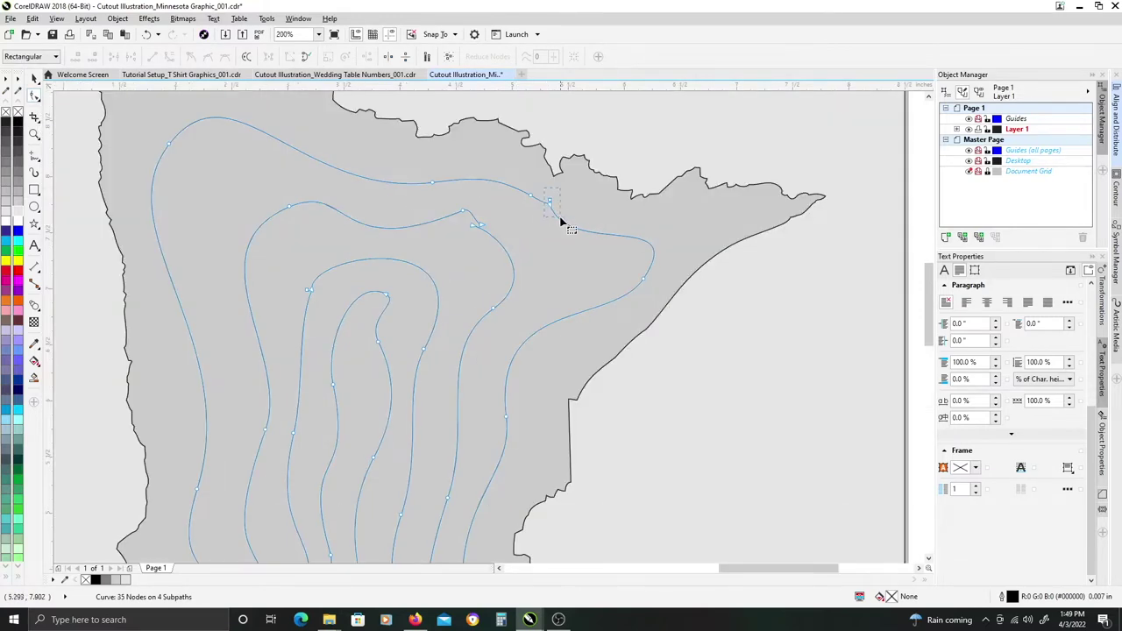
{"action": "left_click", "coordinate": [550, 202]}
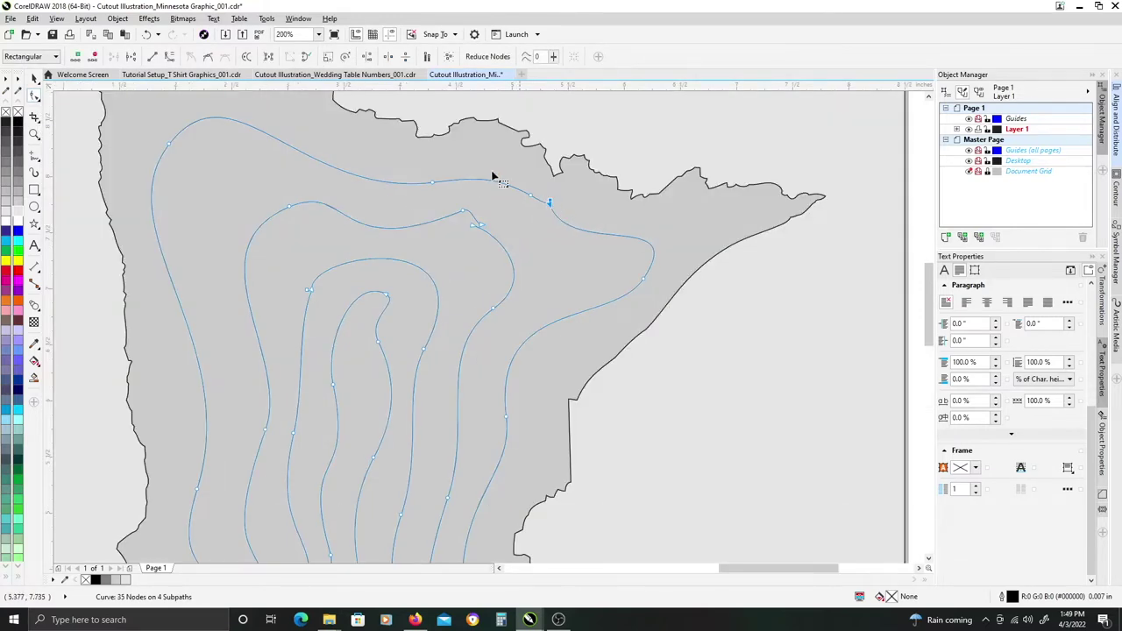
{"action": "left_click", "coordinate": [131, 56]}
{"action": "left_click", "coordinate": [114, 56]}
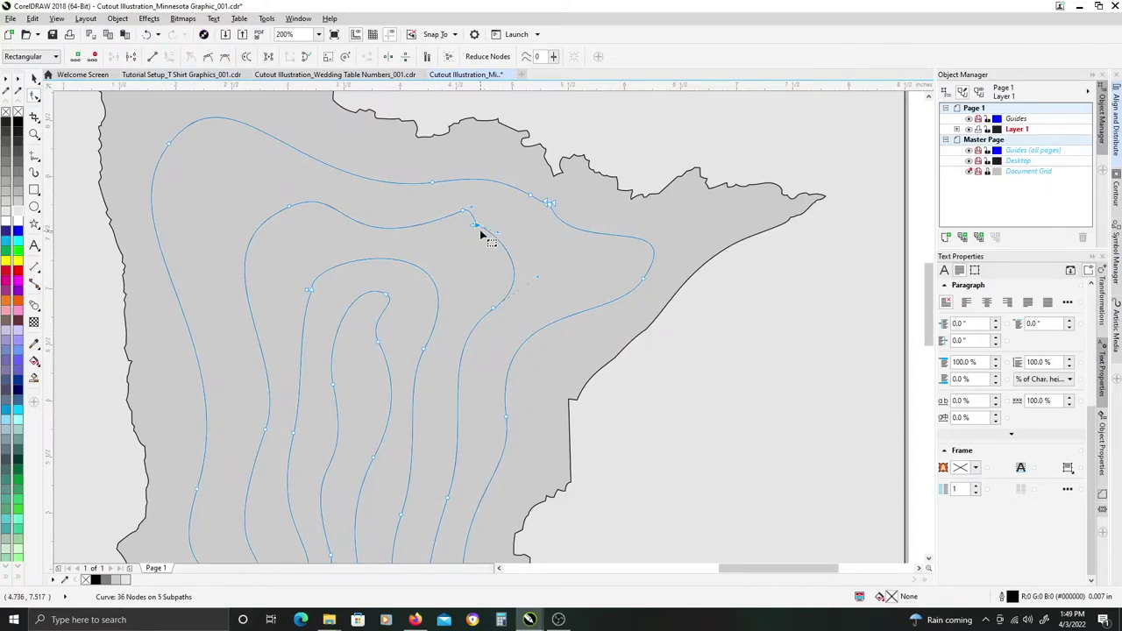
Join the end nodes of the second and third contours so each loop closes.
{"action": "left_click", "coordinate": [313, 296]}
{"action": "left_click", "coordinate": [312, 294]}
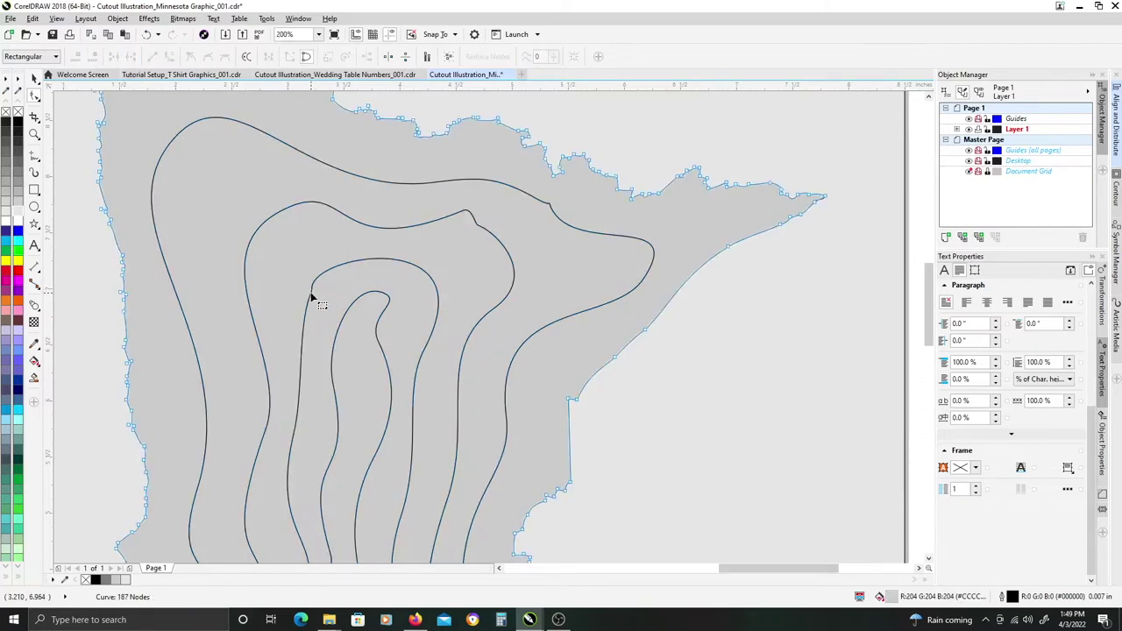
{"action": "left_click", "coordinate": [312, 295]}
{"action": "mouse_move", "coordinate": [310, 287]}
{"action": "left_mouse_down"}
{"action": "mouse_move", "coordinate": [315, 297]}
{"action": "mouse_move", "coordinate": [305, 268]}
{"action": "mouse_move", "coordinate": [305, 306]}
{"action": "left_mouse_up"}
Delete the surplus overlapping nodes where the ends of the outermost contour meet.
{"action": "scroll", "coordinate": [546, 205], "scroll_direction": "up", "scroll_amount": 4}
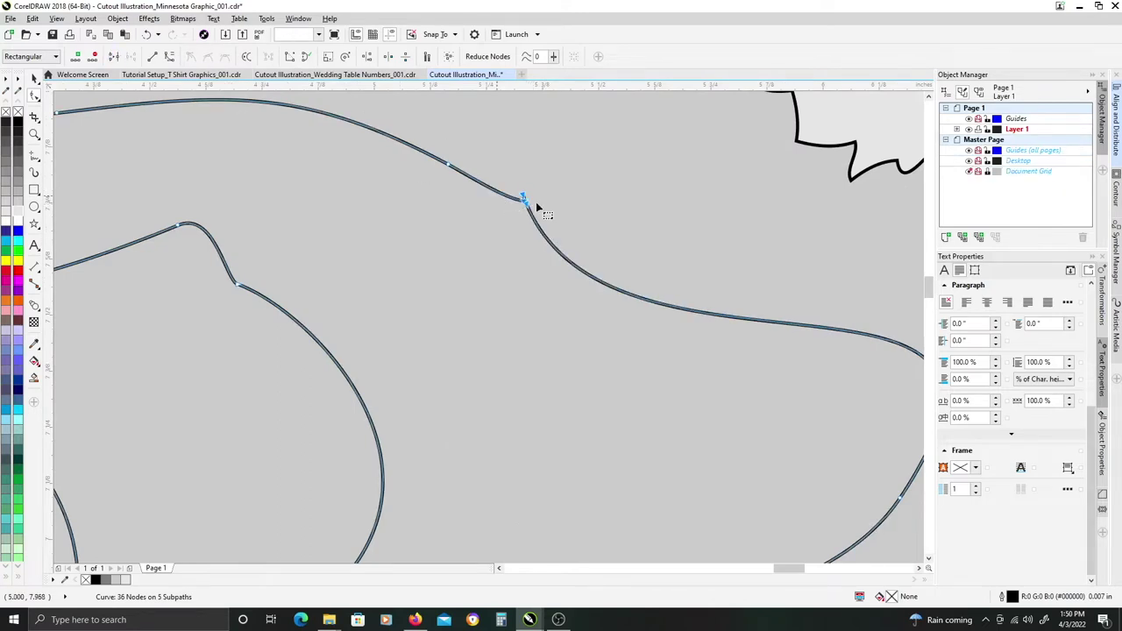
{"action": "left_click", "coordinate": [532, 208]}
{"action": "left_click", "coordinate": [524, 202]}
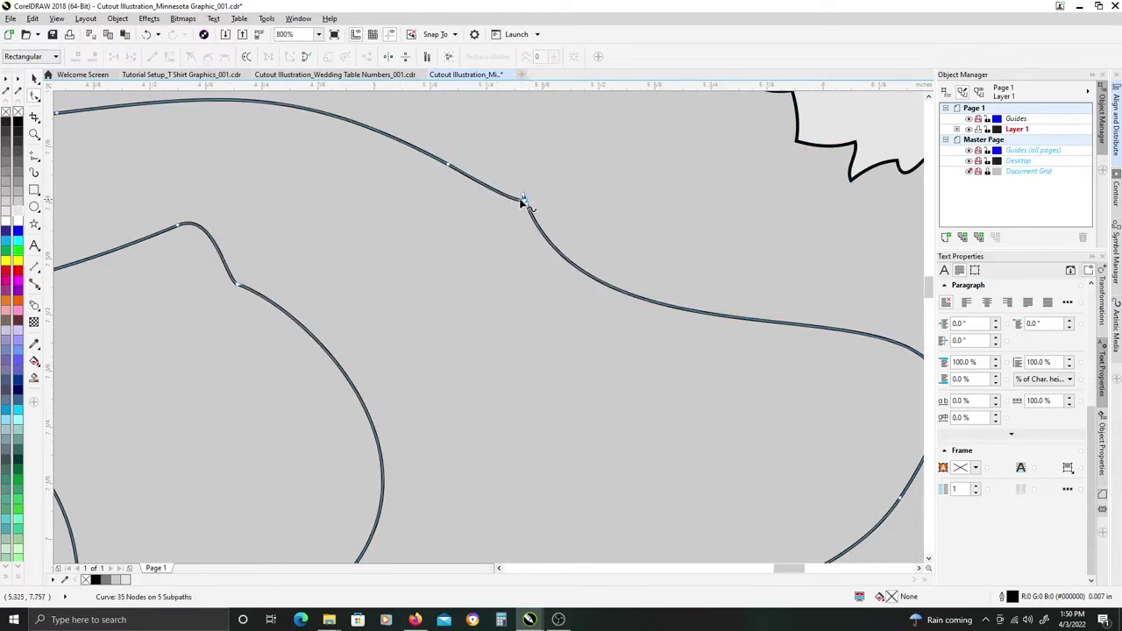
{"action": "mouse_move", "coordinate": [523, 202]}
{"action": "left_mouse_down"}
{"action": "mouse_move", "coordinate": [501, 194]}
{"action": "mouse_move", "coordinate": [532, 212]}
{"action": "left_mouse_up"}
{"action": "key", "text": "Delete"}
{"action": "scroll", "coordinate": [534, 233], "scroll_direction": "down", "scroll_amount": 3}
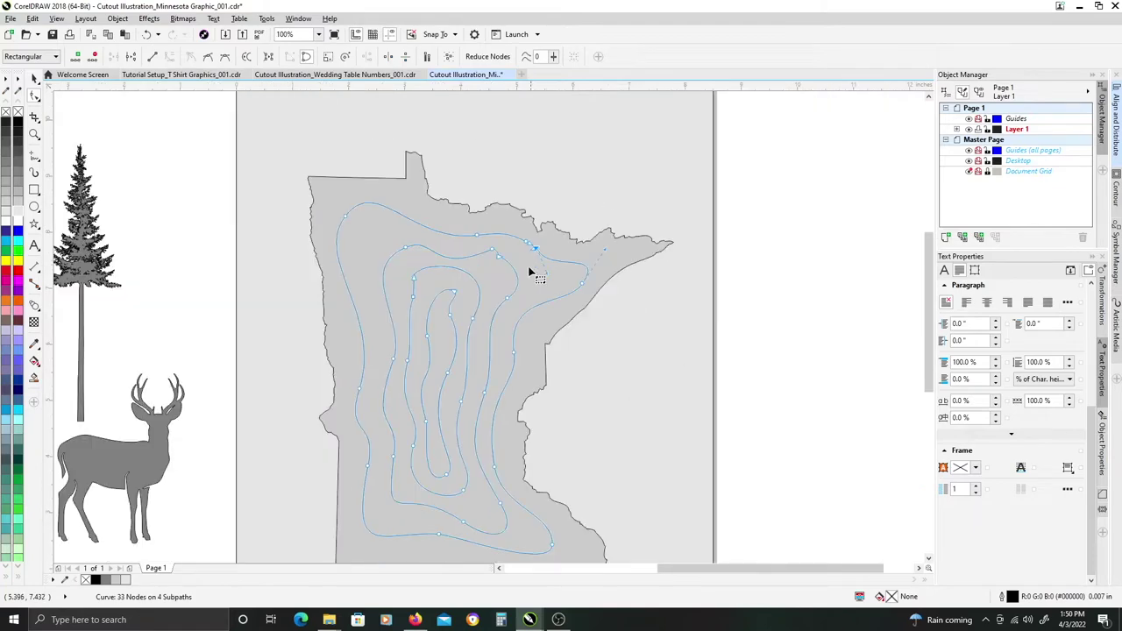
{"action": "scroll", "coordinate": [489, 275], "scroll_direction": "up", "scroll_amount": 3}
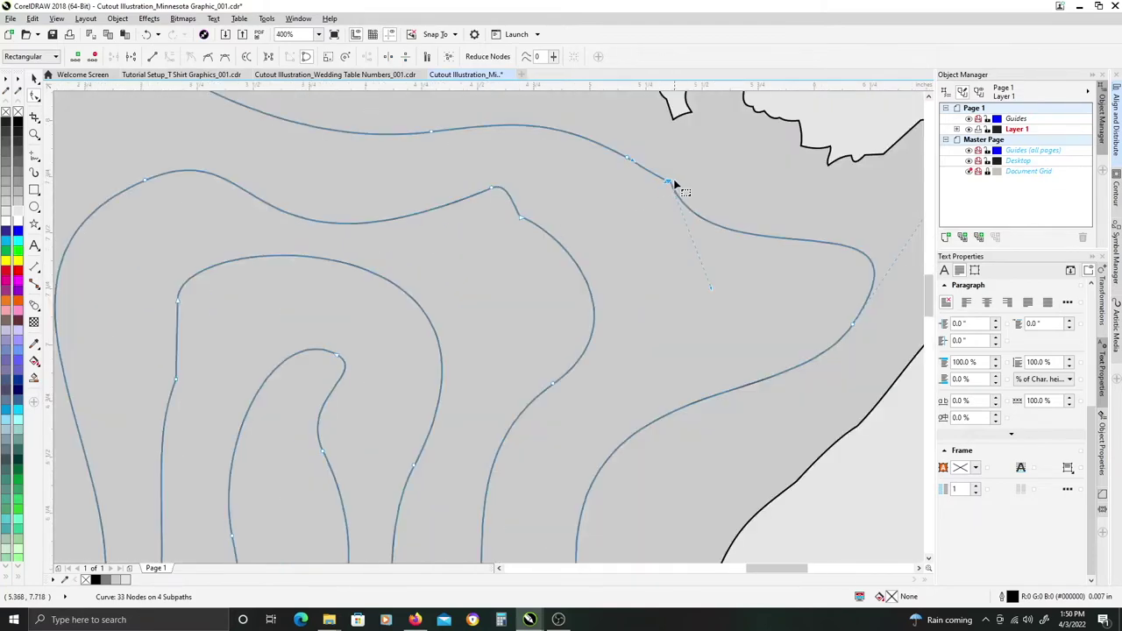
Select all nodes of the four combined contours and convert them to smooth nodes.
{"action": "scroll", "coordinate": [672, 185], "scroll_direction": "up", "scroll_amount": 3}
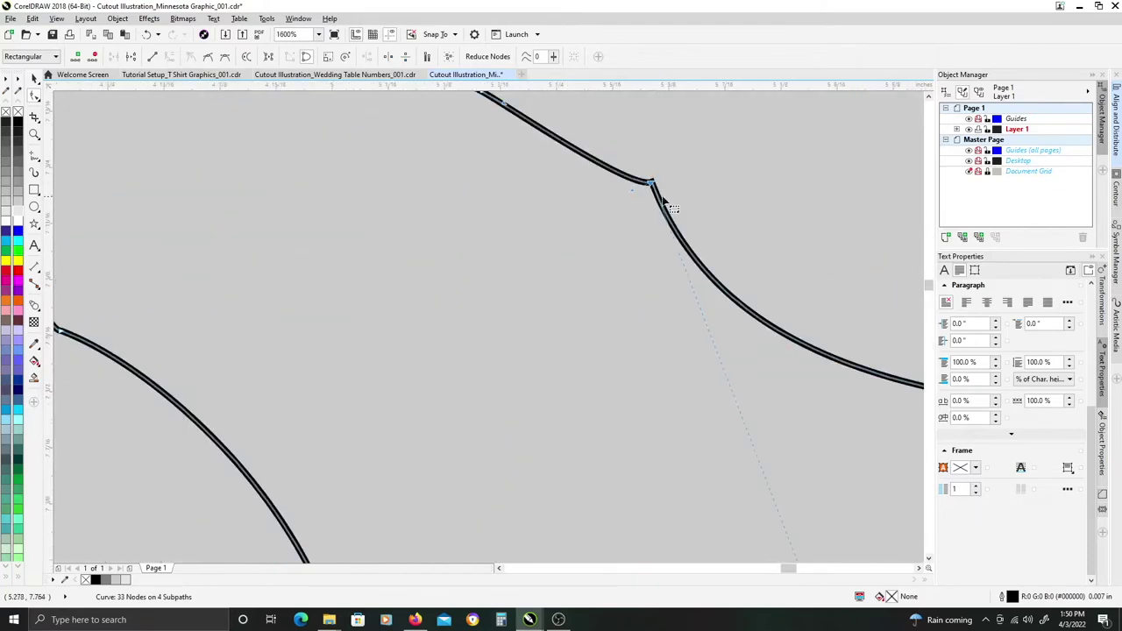
{"action": "scroll", "coordinate": [672, 209], "scroll_direction": "down", "scroll_amount": 6}
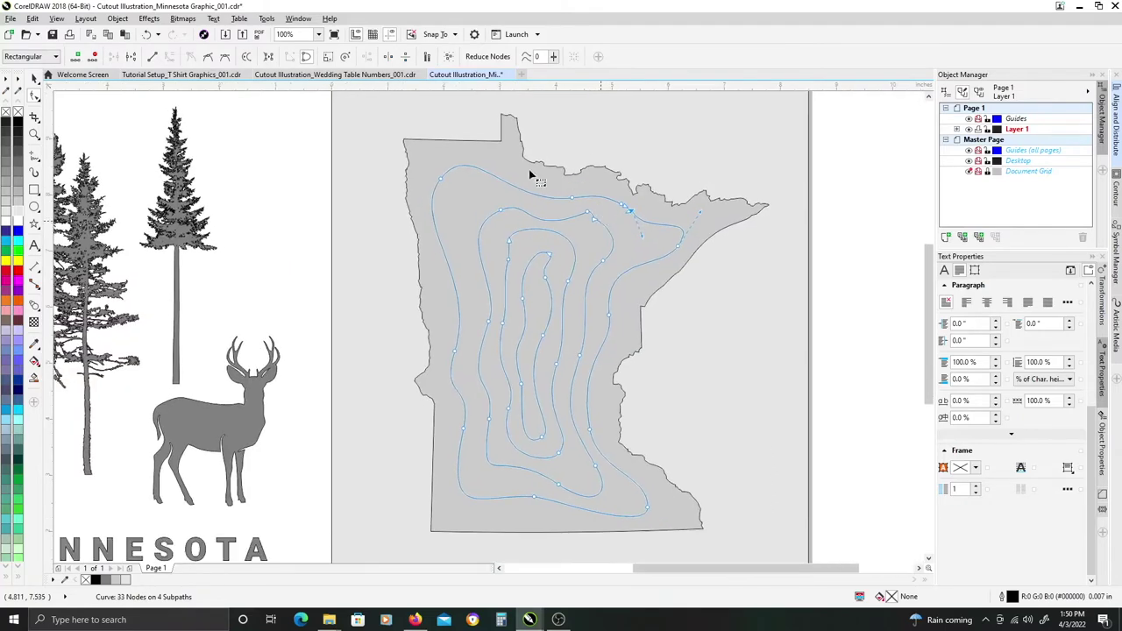
{"action": "left_click_drag", "start_coordinate": [576, 392], "coordinate": [755, 479]}
{"action": "left_click_drag", "start_coordinate": [631, 175], "coordinate": [613, 226]}
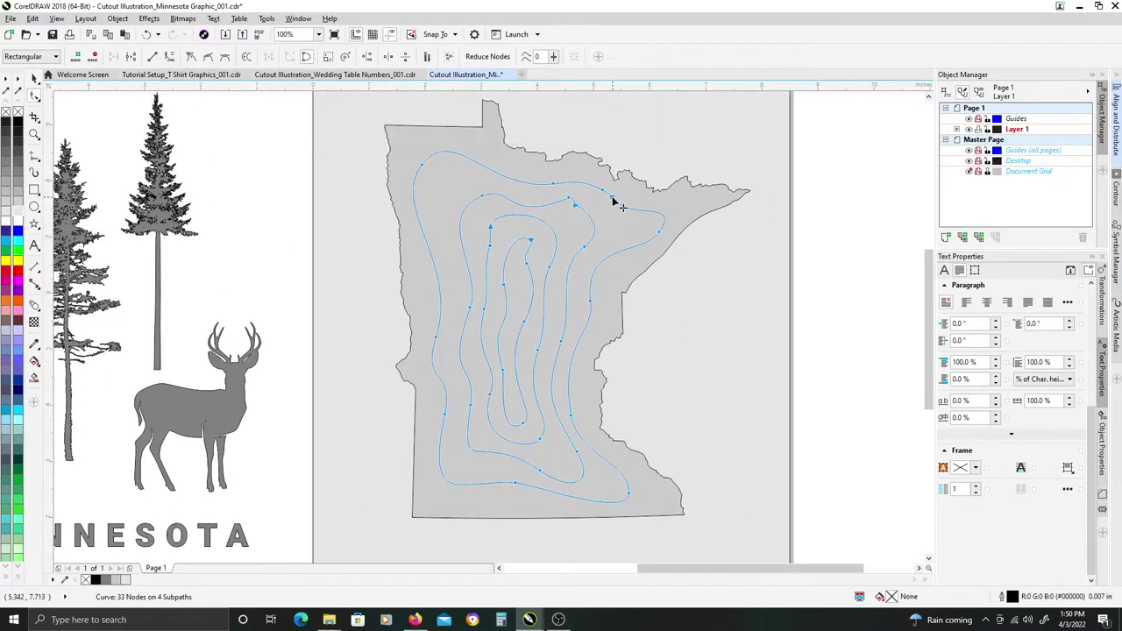
{"action": "right_click", "coordinate": [614, 199]}
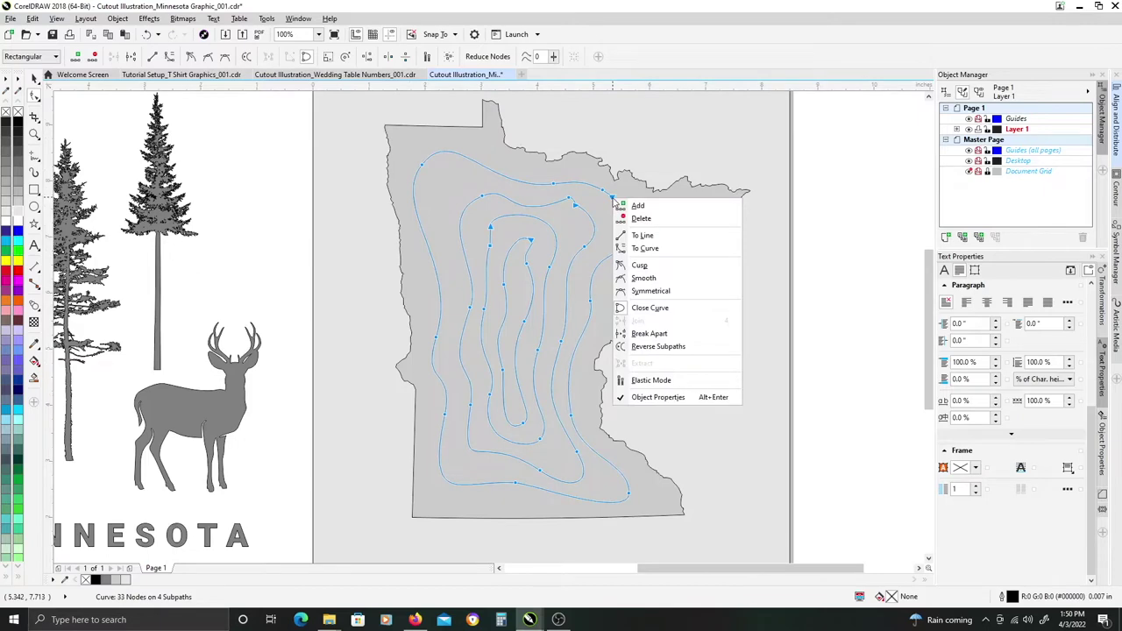
{"action": "left_click", "coordinate": [644, 278]}
Reposition the nodes and curve handles at the outermost contour's upper-right join to even out its slope.
{"action": "scroll", "coordinate": [613, 205], "scroll_direction": "up", "scroll_amount": 4}
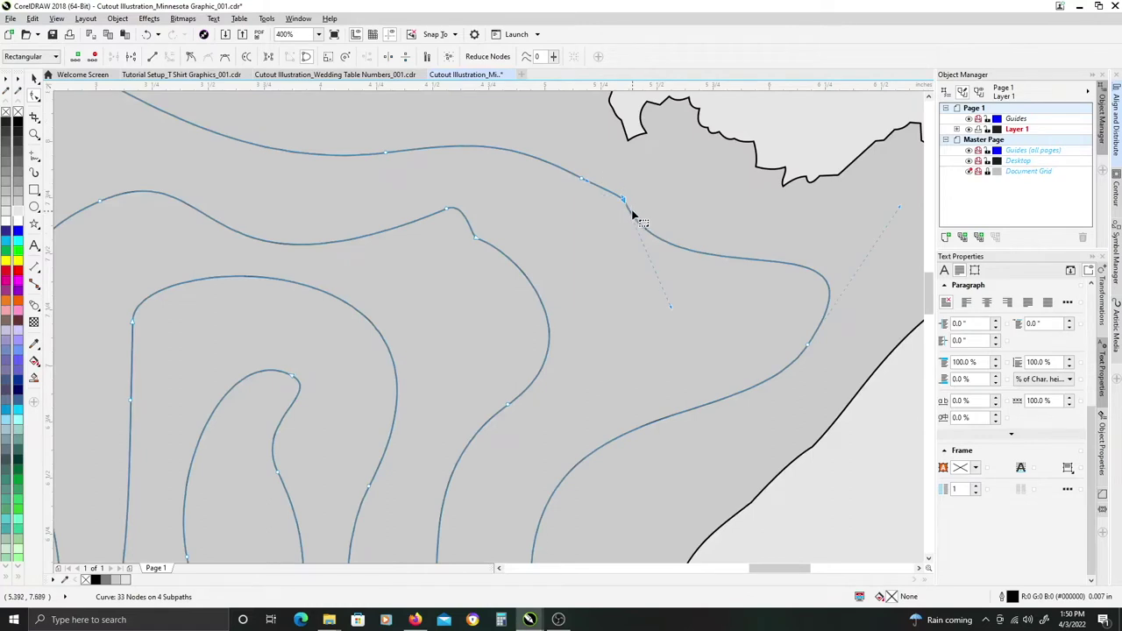
{"action": "left_click_drag", "start_coordinate": [624, 201], "coordinate": [640, 230]}
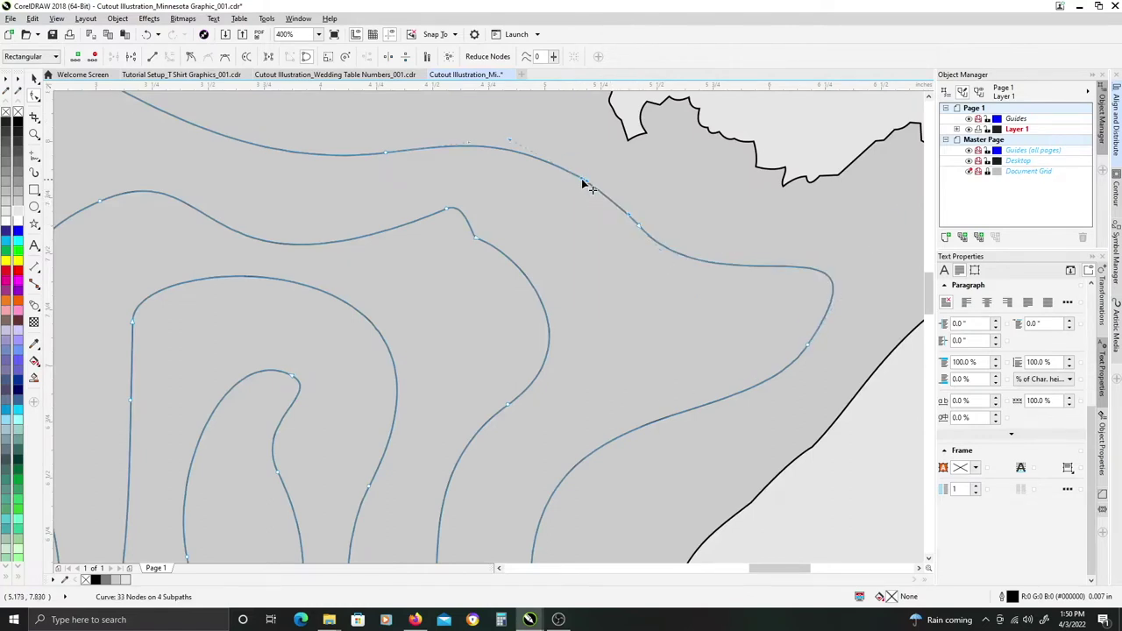
{"action": "left_click_drag", "start_coordinate": [584, 180], "coordinate": [574, 168]}
{"action": "left_click_drag", "start_coordinate": [500, 128], "coordinate": [489, 116]}
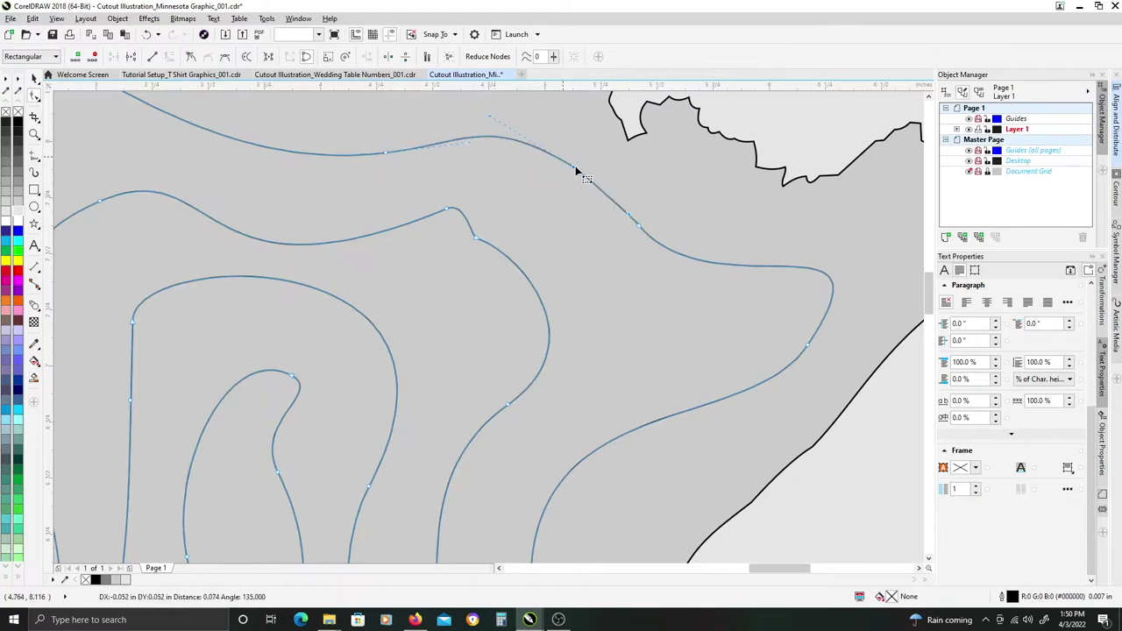
{"action": "left_click_drag", "start_coordinate": [579, 173], "coordinate": [582, 178]}
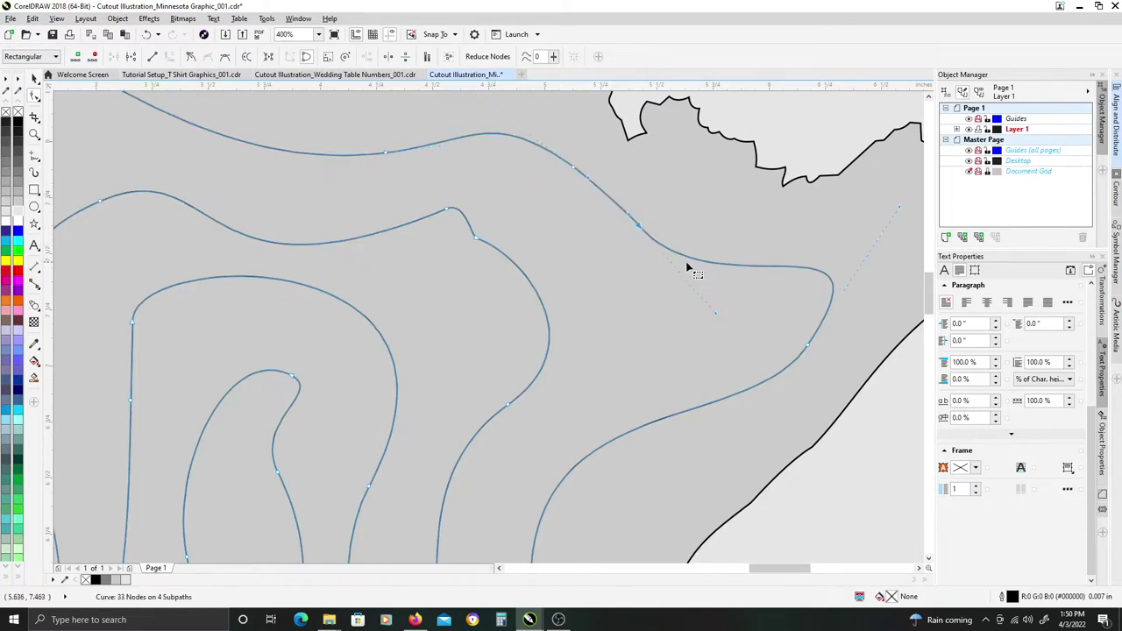
{"action": "left_click_drag", "start_coordinate": [716, 315], "coordinate": [721, 317]}
Add a node on the upper edge of the outermost contour's northeast lobe and raise it, shifting the neighbouring node slightly outward.
{"action": "double_click", "coordinate": [782, 267]}
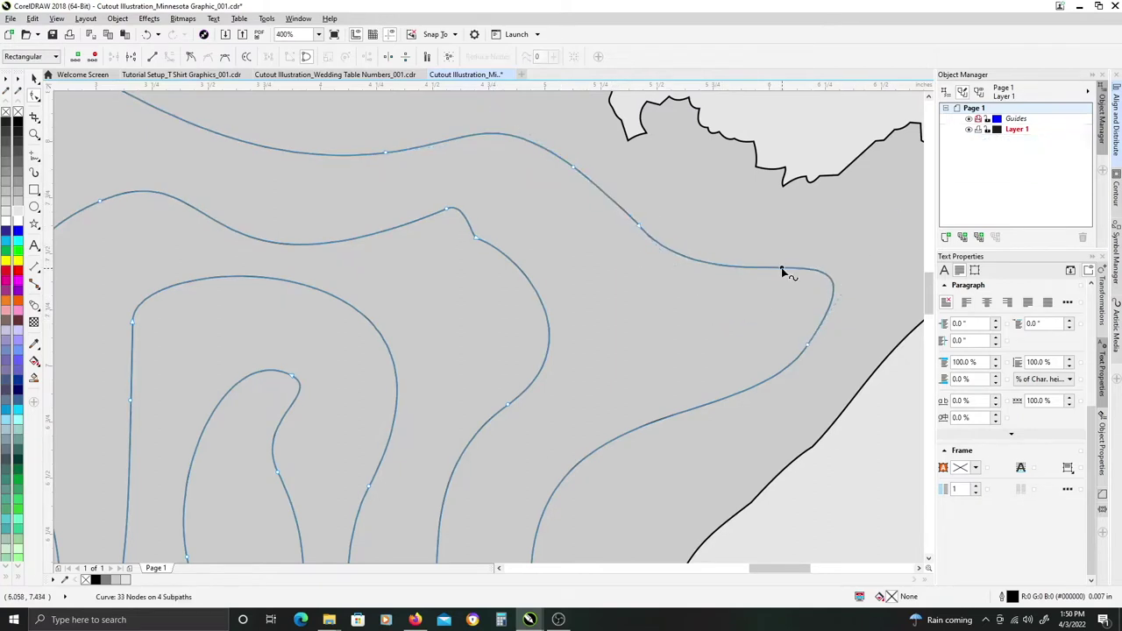
{"action": "left_click_drag", "start_coordinate": [783, 248], "coordinate": [778, 244]}
{"action": "left_click_drag", "start_coordinate": [807, 345], "coordinate": [811, 346]}
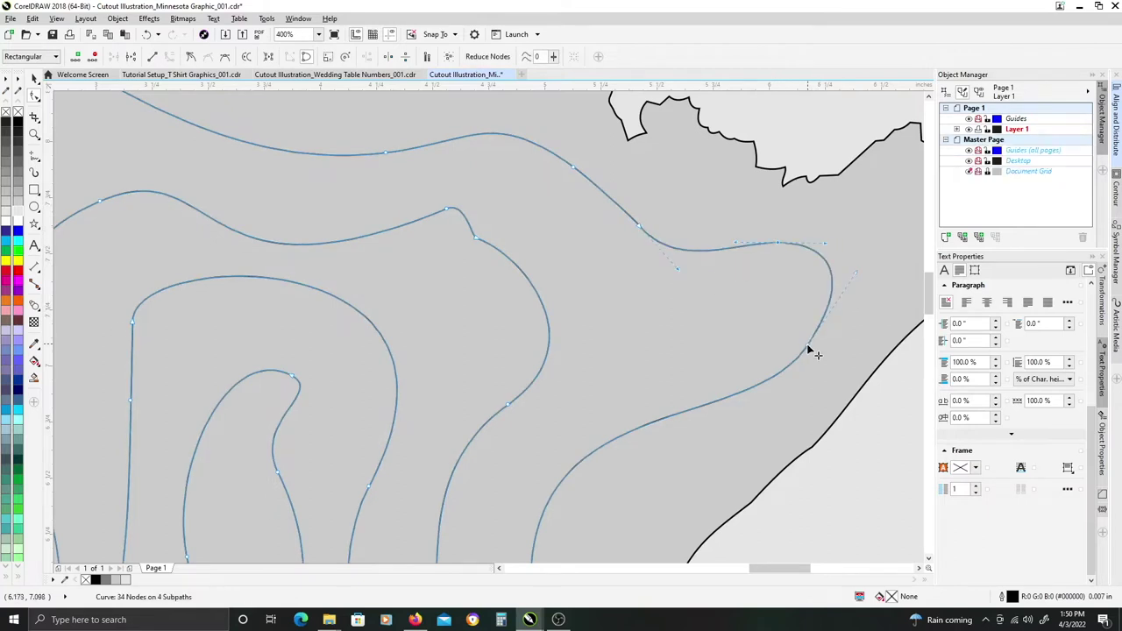
Widen the second contour's upper-right corner by moving its node outward and adjusting the adjoining curve into a round bend.
{"action": "left_click_drag", "start_coordinate": [475, 240], "coordinate": [568, 273]}
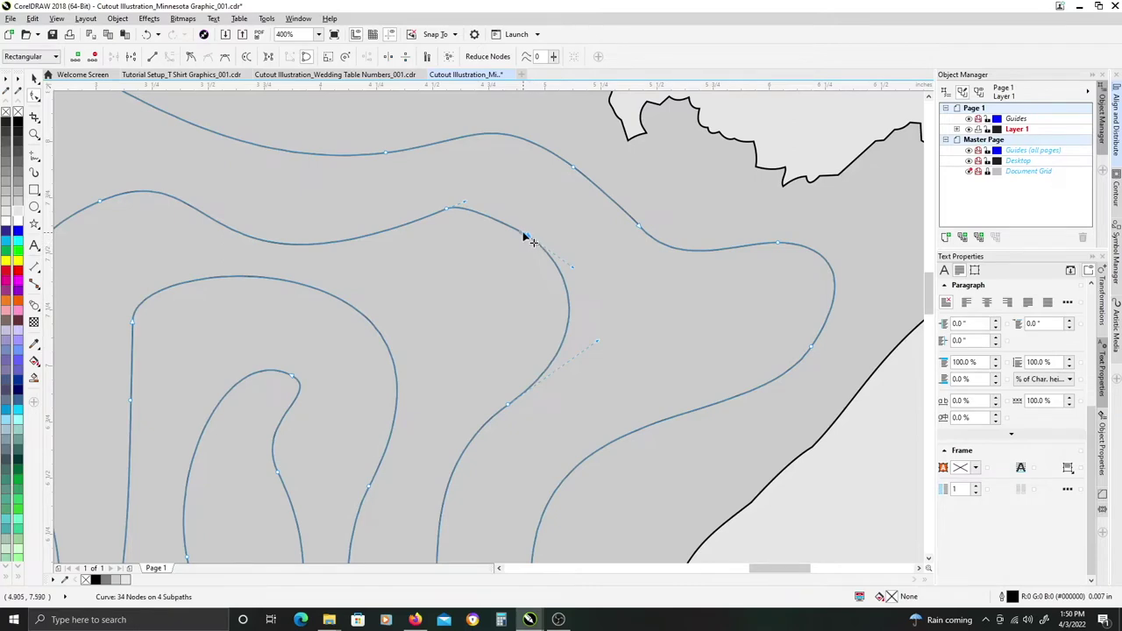
{"action": "left_click_drag", "start_coordinate": [526, 234], "coordinate": [467, 197]}
{"action": "scroll", "coordinate": [496, 277], "scroll_direction": "down", "scroll_amount": 3}
{"action": "scroll", "coordinate": [508, 329], "scroll_direction": "up", "scroll_amount": 2}
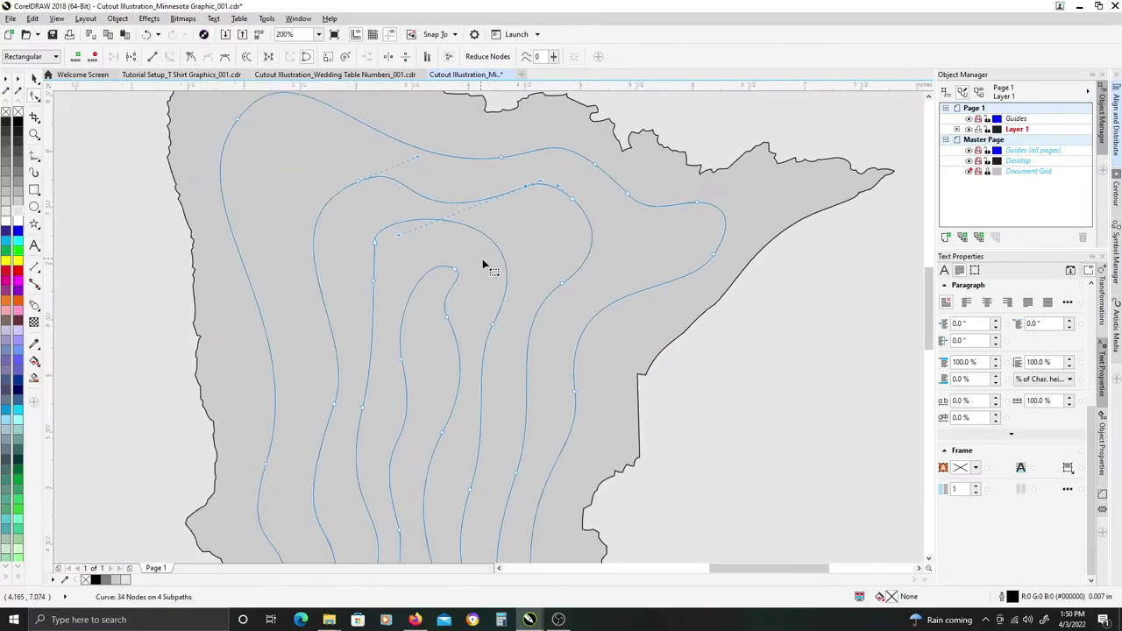
Add two nodes to the third contour, pulling its upper-right corner outward and dipping the middle of its upper edge.
{"action": "double_click", "coordinate": [499, 250]}
{"action": "left_click_drag", "start_coordinate": [499, 250], "coordinate": [517, 232]}
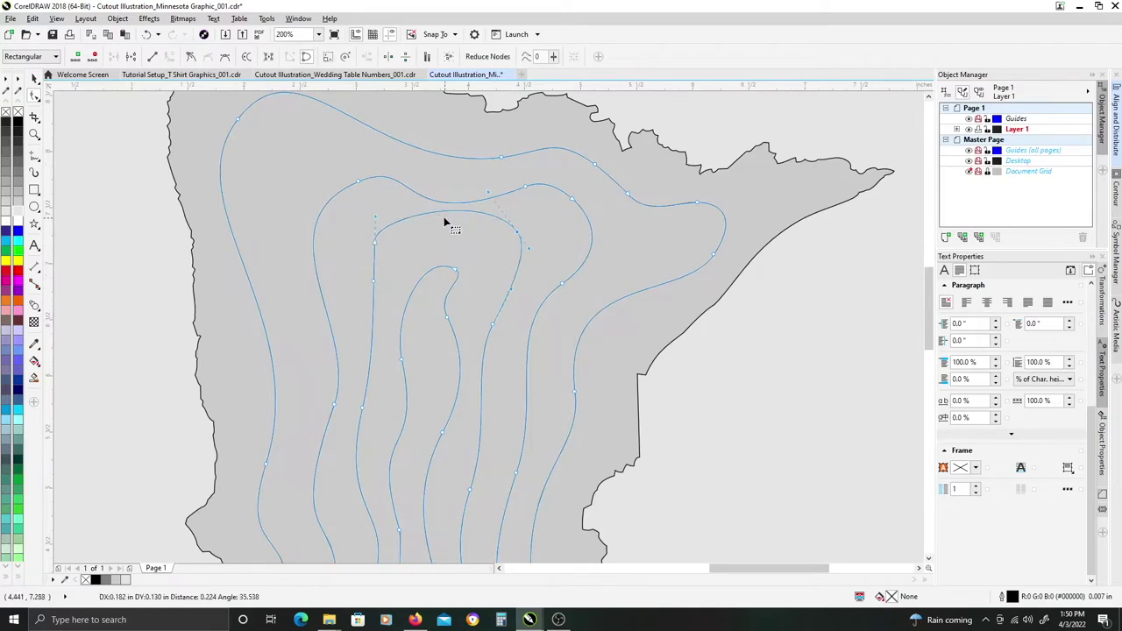
{"action": "double_click", "coordinate": [440, 212]}
{"action": "left_click_drag", "start_coordinate": [441, 211], "coordinate": [445, 226]}
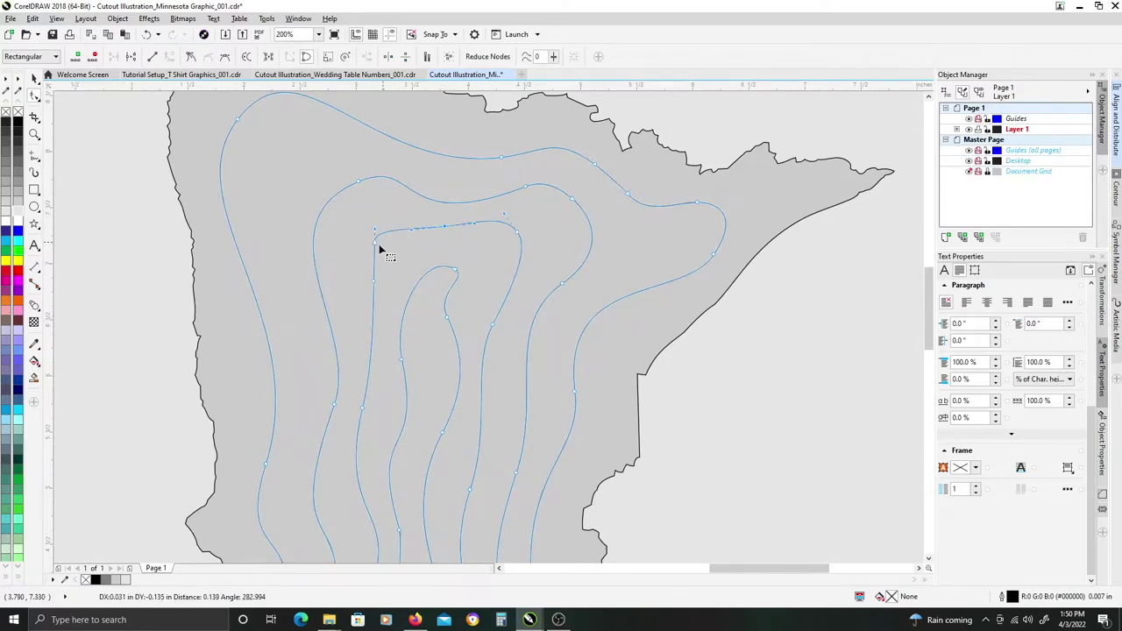
Move the third contour's upper-left nodes outward, convert the straight side segment to a curve and round the corner.
{"action": "left_click_drag", "start_coordinate": [374, 245], "coordinate": [357, 238]}
{"action": "left_click_drag", "start_coordinate": [373, 281], "coordinate": [361, 289]}
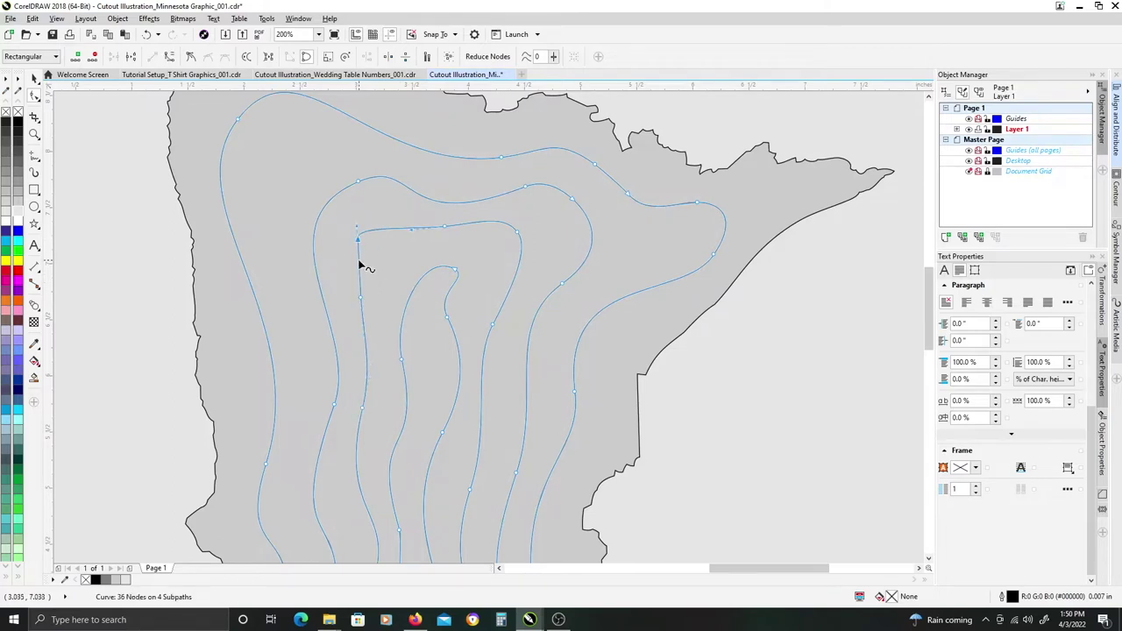
{"action": "right_click", "coordinate": [359, 261]}
{"action": "left_click", "coordinate": [386, 310]}
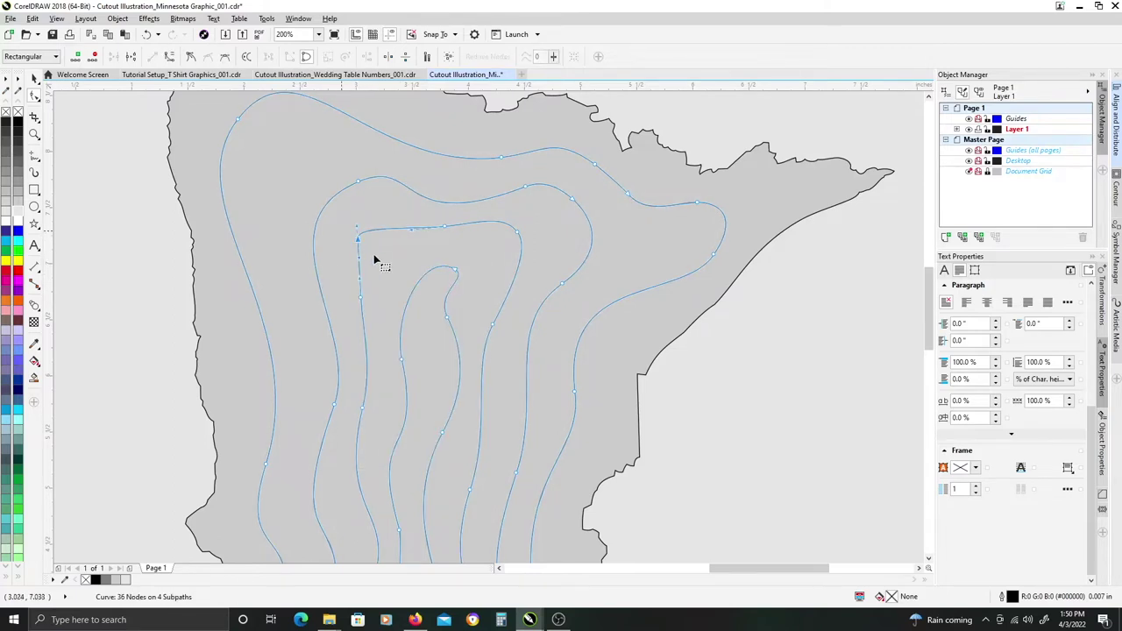
{"action": "left_click_drag", "start_coordinate": [361, 279], "coordinate": [382, 213]}
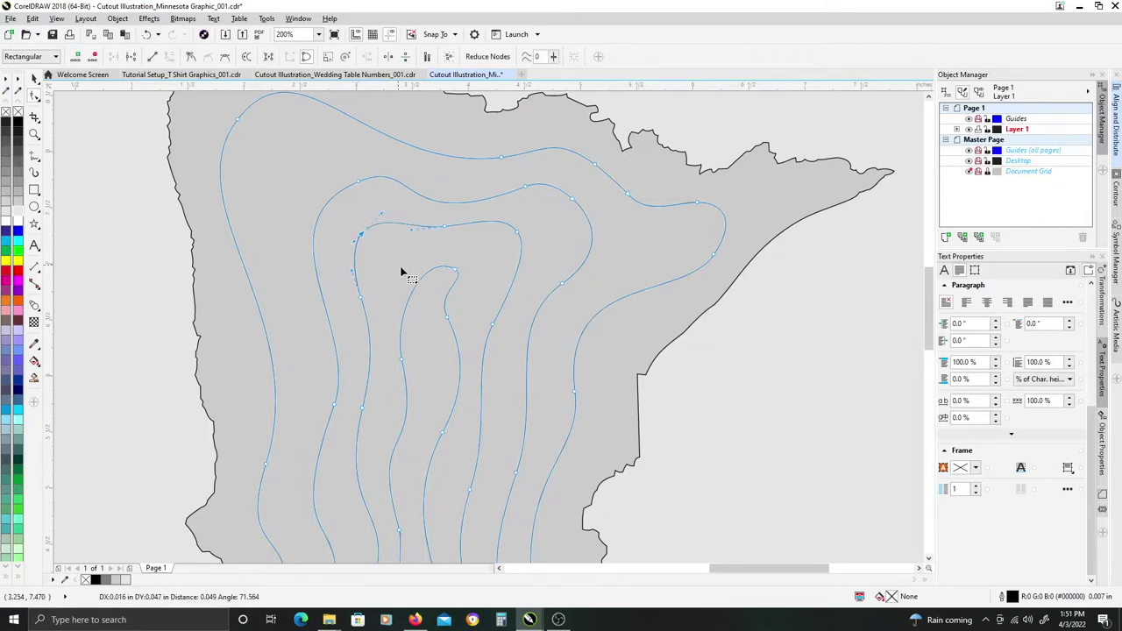
Reshape the upper end of the innermost contour, adding a node and rounding both shoulders.
{"action": "left_click", "coordinate": [412, 290]}
{"action": "left_click", "coordinate": [414, 290]}
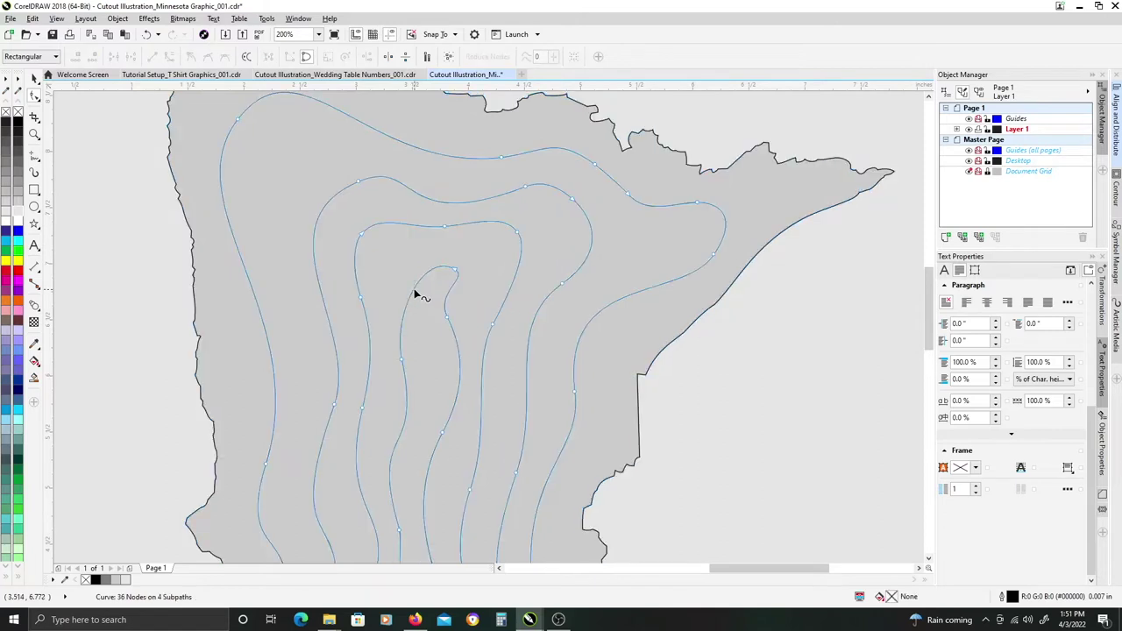
{"action": "left_click", "coordinate": [400, 277]}
{"action": "left_click_drag", "start_coordinate": [401, 277], "coordinate": [445, 284]}
{"action": "left_click_drag", "start_coordinate": [448, 328], "coordinate": [441, 247]}
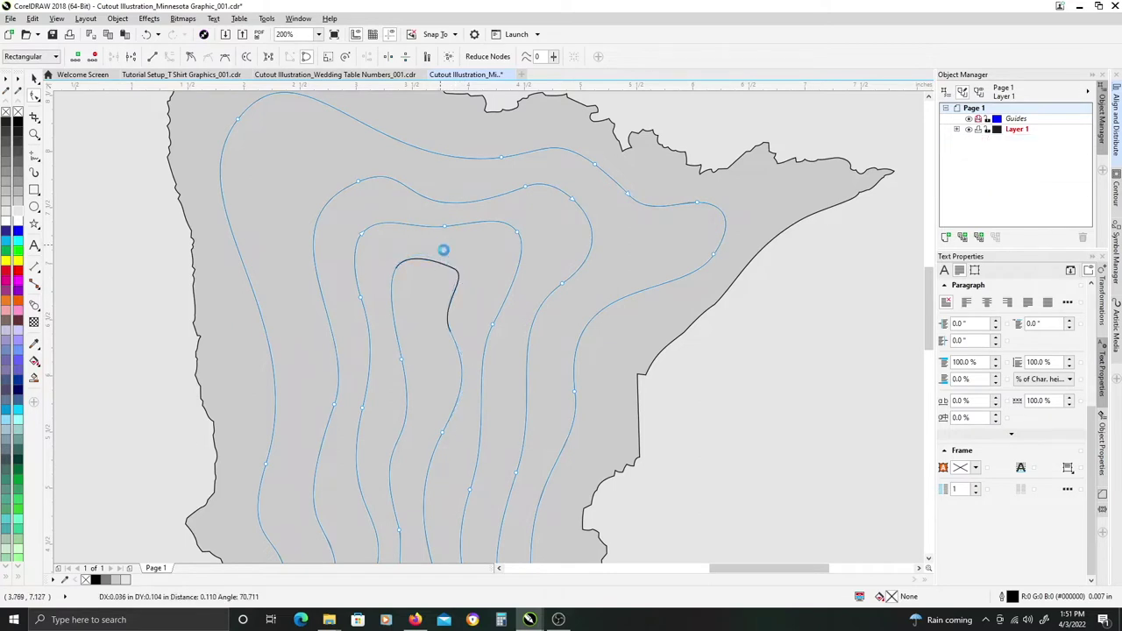
{"action": "left_click_drag", "start_coordinate": [468, 295], "coordinate": [450, 335]}
Adjust the nodes and handles at the lower end of the innermost contour to round its tip.
{"action": "left_click_drag", "start_coordinate": [538, 400], "coordinate": [565, 224]}
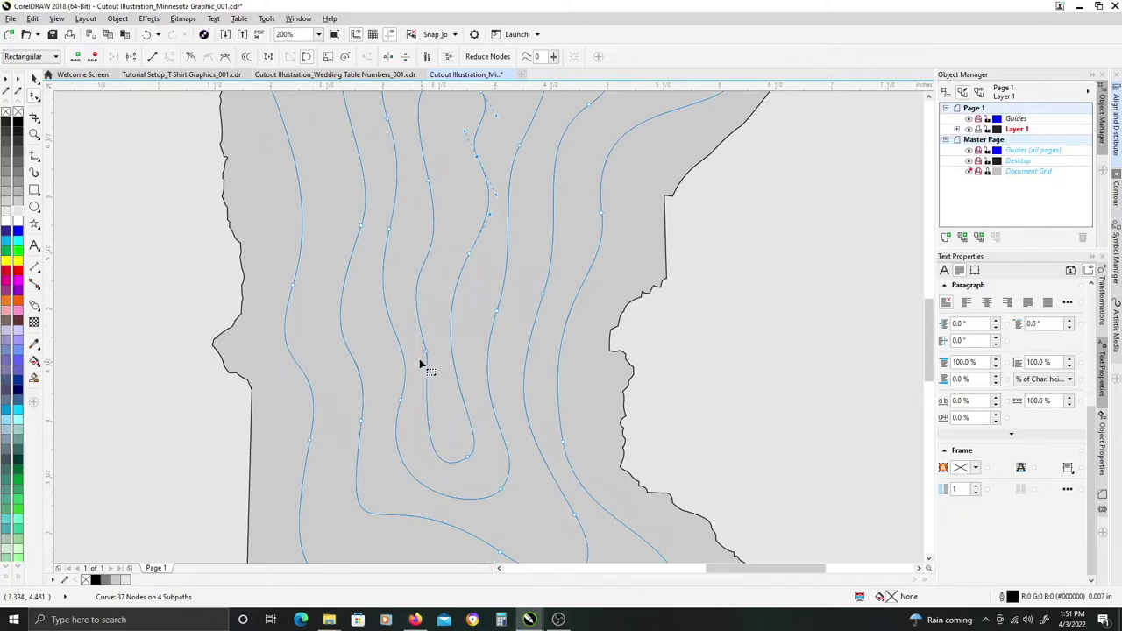
{"action": "left_click", "coordinate": [427, 349]}
{"action": "left_click_drag", "start_coordinate": [429, 365], "coordinate": [435, 376]}
{"action": "left_click", "coordinate": [468, 457]}
{"action": "left_click_drag", "start_coordinate": [497, 441], "coordinate": [468, 461]}
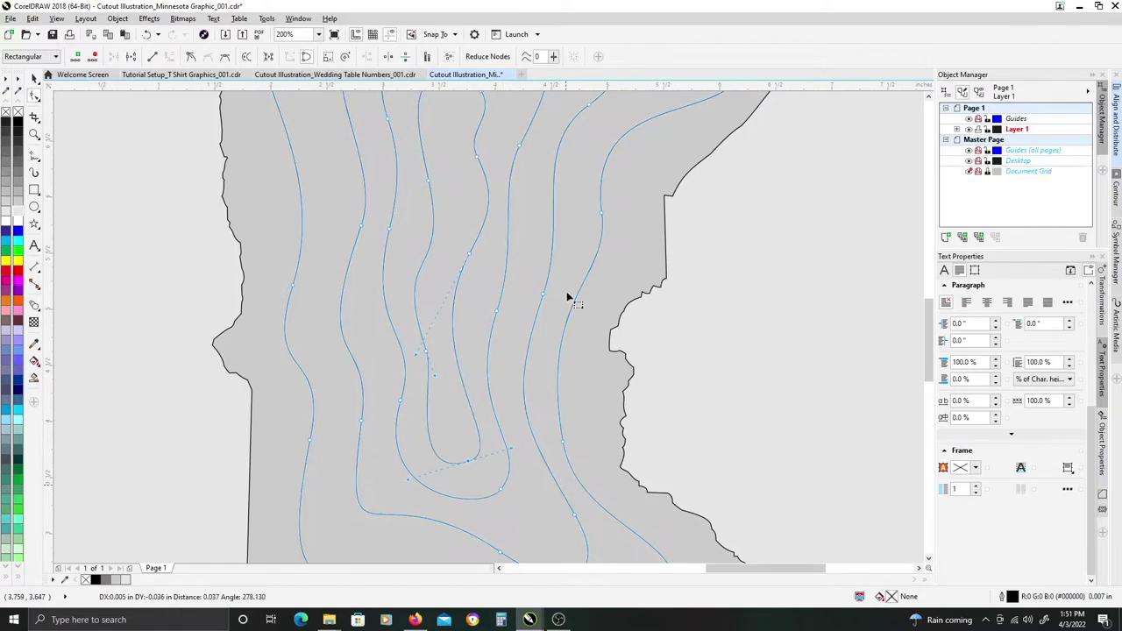
Add a node on the outermost contour's southeast side and reshape that corner into a fuller, rounded lobe.
{"action": "scroll", "coordinate": [486, 341], "scroll_direction": "down", "scroll_amount": 3}
{"action": "left_click_drag", "start_coordinate": [445, 359], "coordinate": [445, 368]}
{"action": "left_click", "coordinate": [626, 312]}
{"action": "left_click_drag", "start_coordinate": [637, 306], "coordinate": [645, 306]}
{"action": "left_click_drag", "start_coordinate": [657, 367], "coordinate": [681, 388]}
{"action": "left_click_drag", "start_coordinate": [633, 233], "coordinate": [619, 351]}
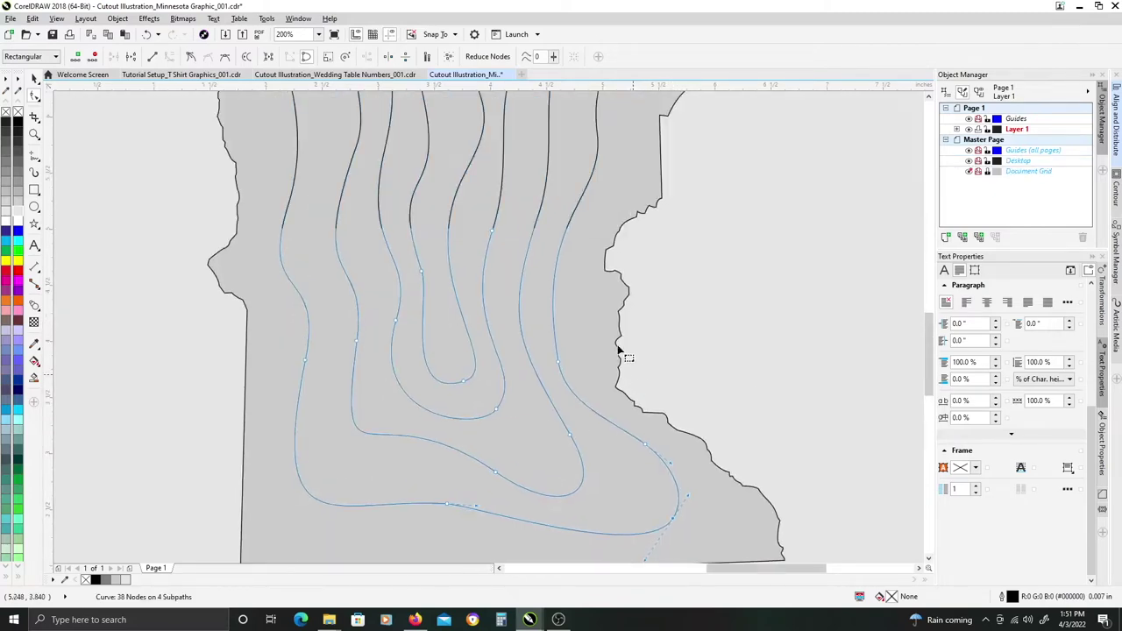
Move the upper-left corner nodes of the second and third contours outward to even the gaps between the rings.
{"action": "scroll", "coordinate": [601, 338], "scroll_direction": "down", "scroll_amount": 1}
{"action": "left_click_drag", "start_coordinate": [581, 230], "coordinate": [574, 290]}
{"action": "left_click", "coordinate": [496, 181]}
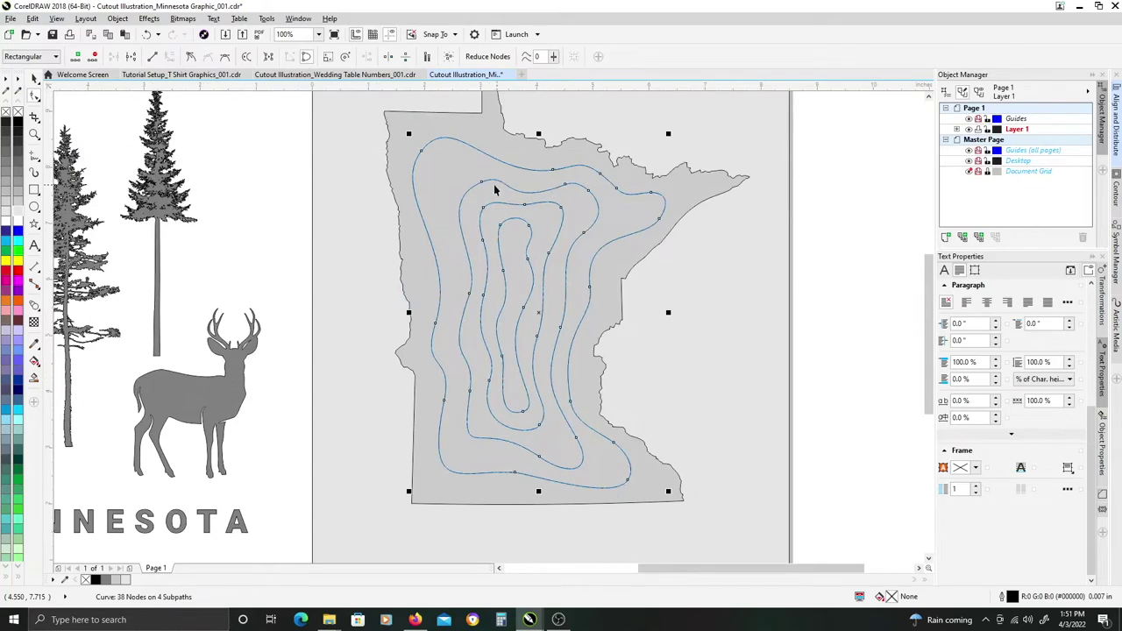
{"action": "left_click", "coordinate": [483, 183]}
{"action": "left_click_drag", "start_coordinate": [483, 183], "coordinate": [466, 172]}
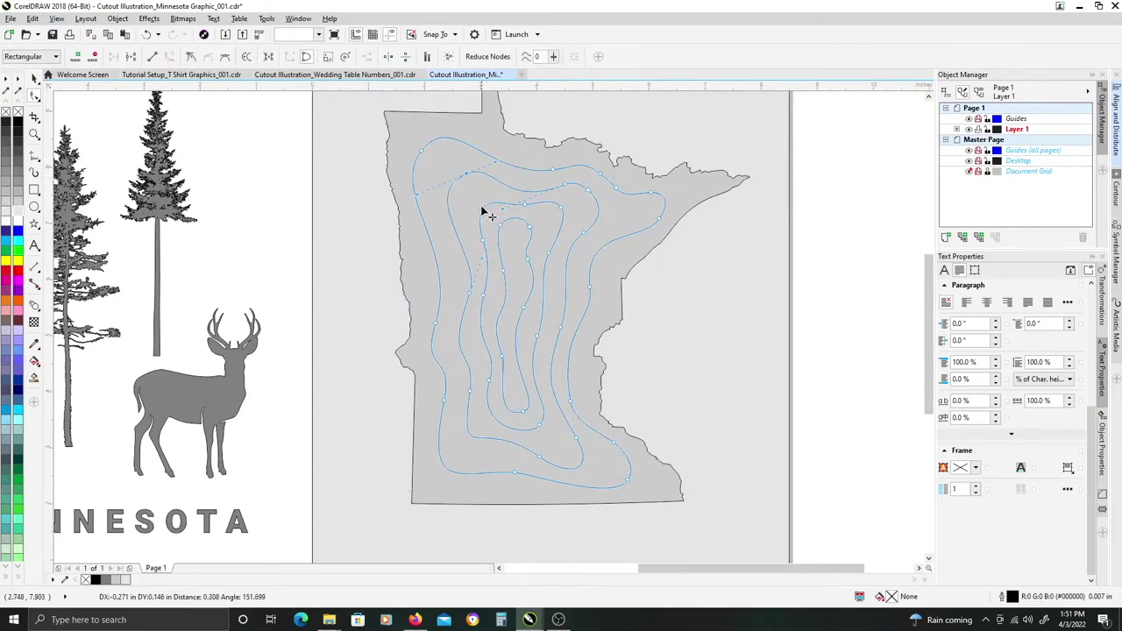
{"action": "left_click_drag", "start_coordinate": [482, 209], "coordinate": [477, 204]}
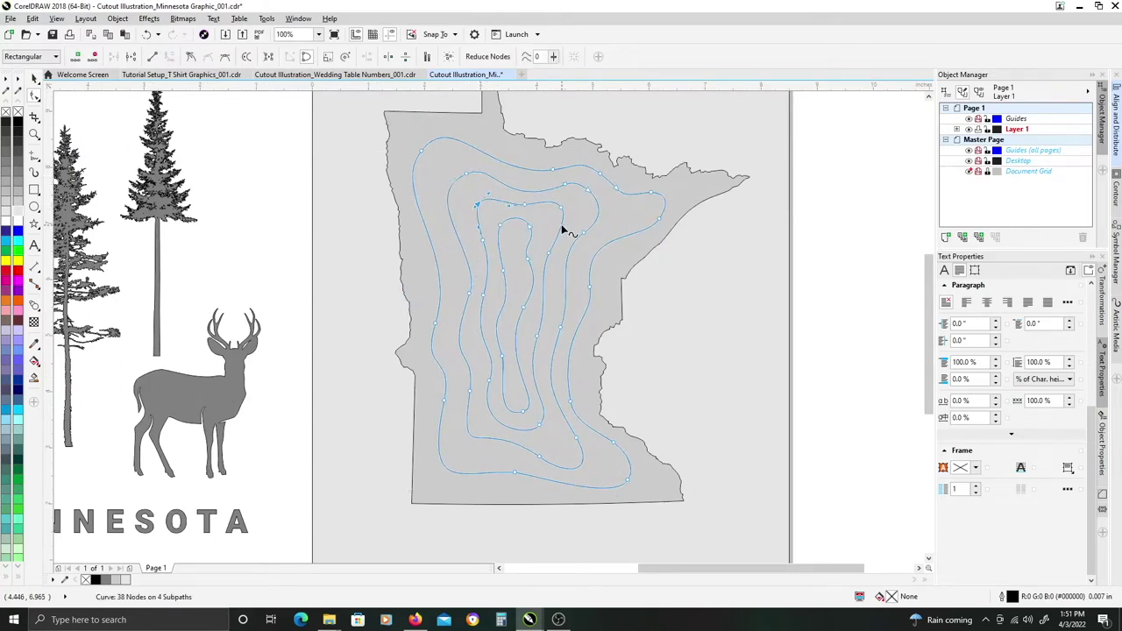
Break the combined curve apart into four separate contour objects and clear the selection.
{"action": "key", "text": "space"}
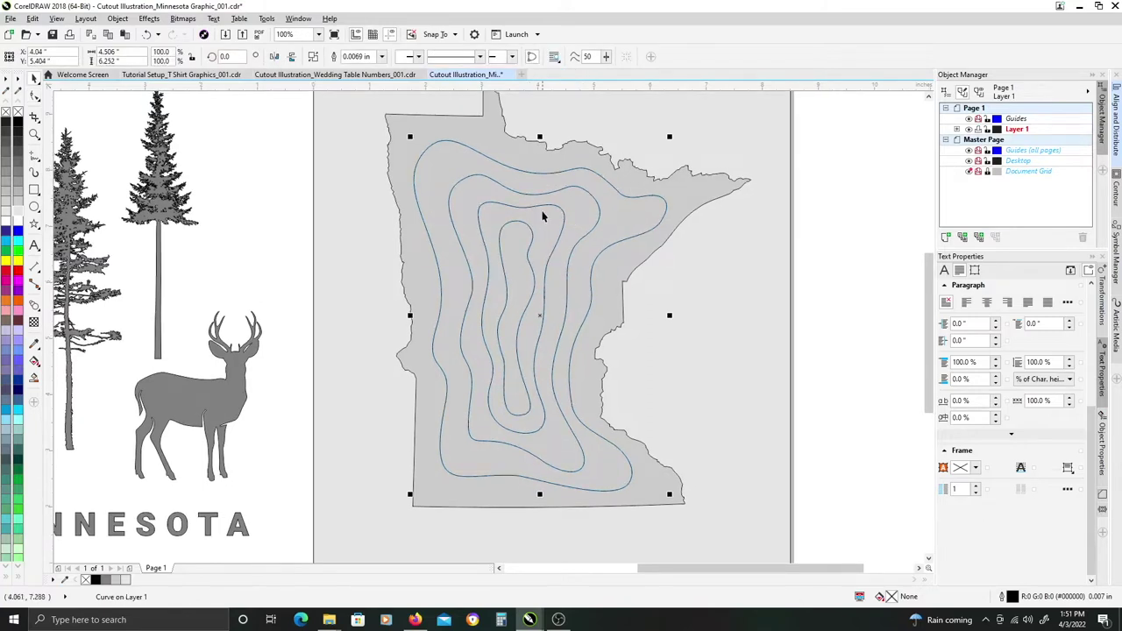
{"action": "scroll", "coordinate": [520, 206], "scroll_direction": "down", "scroll_amount": 1}
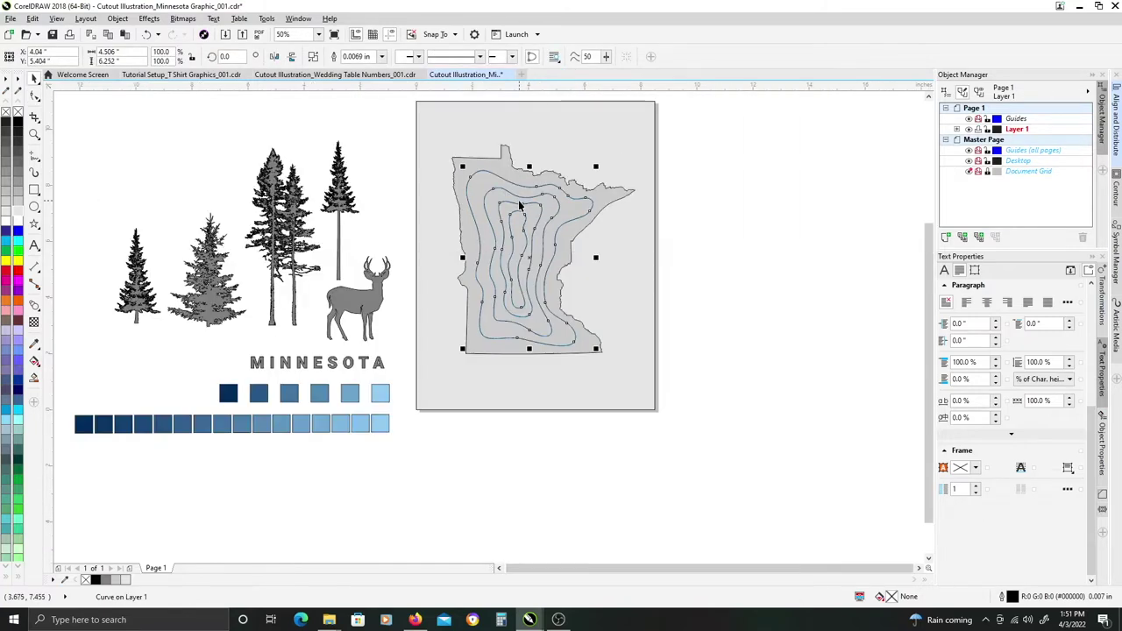
{"action": "scroll", "coordinate": [520, 203], "scroll_direction": "up", "scroll_amount": 1}
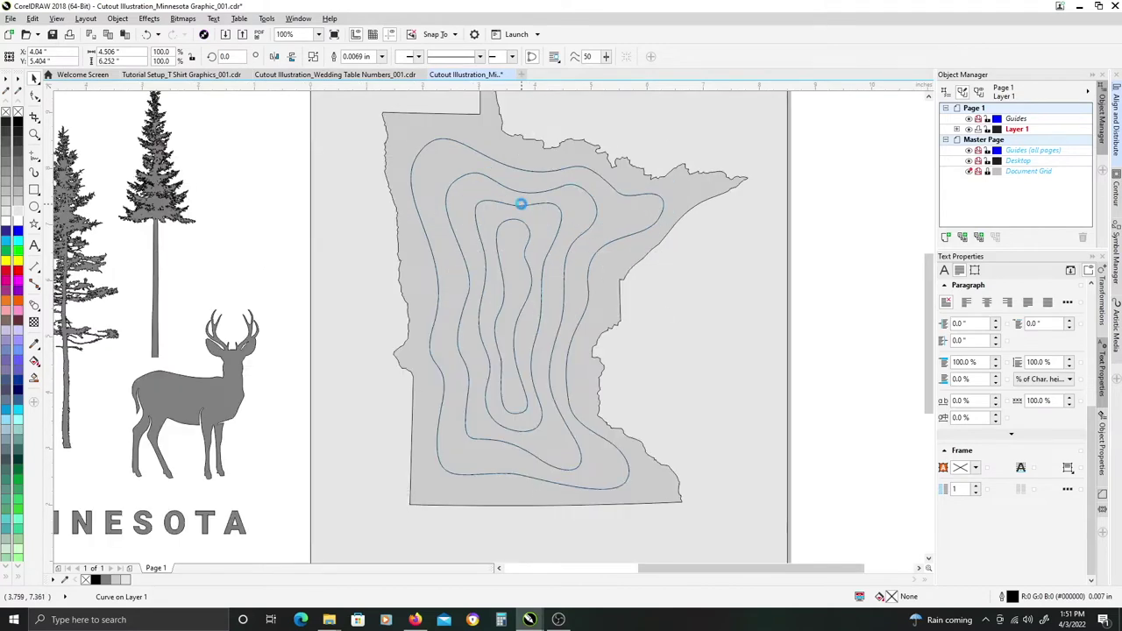
{"action": "key", "text": "ctrl+k"}
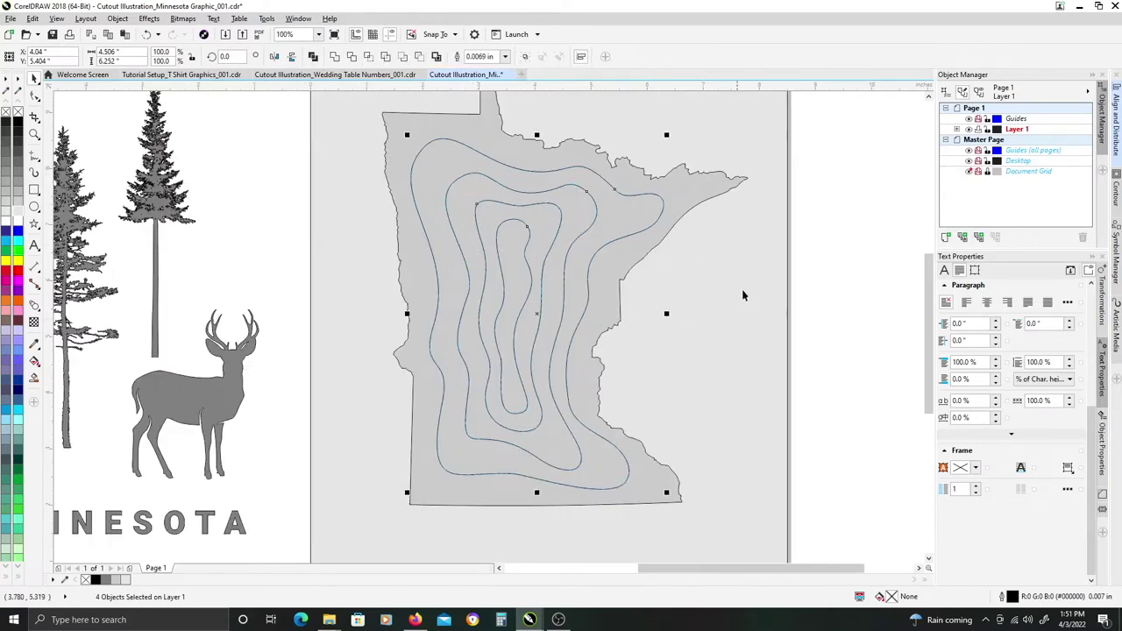
{"action": "left_click", "coordinate": [822, 233]}
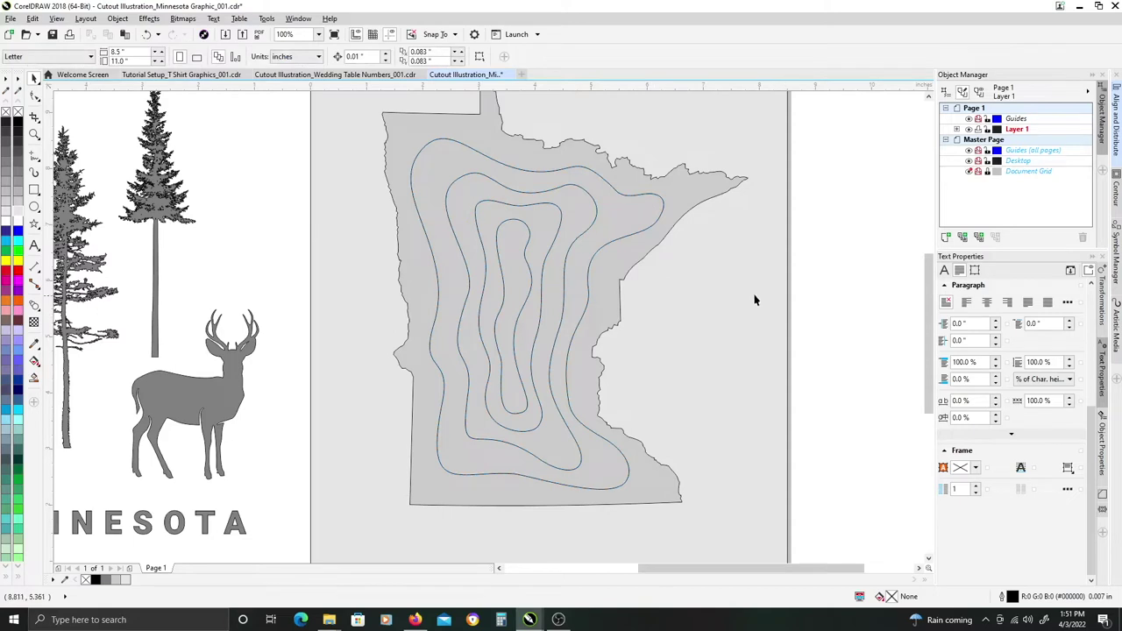
Select the state outline with all four contours, fill them with light grey (R204 G204 B204) and deselect them.
{"action": "scroll", "coordinate": [626, 238], "scroll_direction": "down", "scroll_amount": 1}
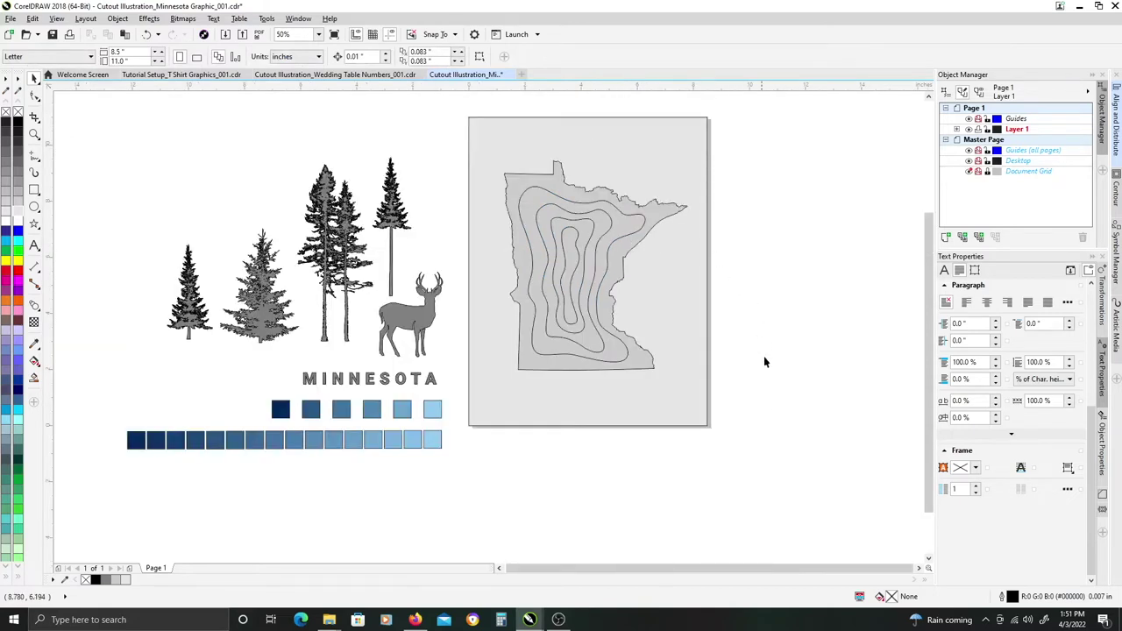
{"action": "left_click_drag", "start_coordinate": [493, 169], "coordinate": [491, 165]}
{"action": "left_click", "coordinate": [17, 202]}
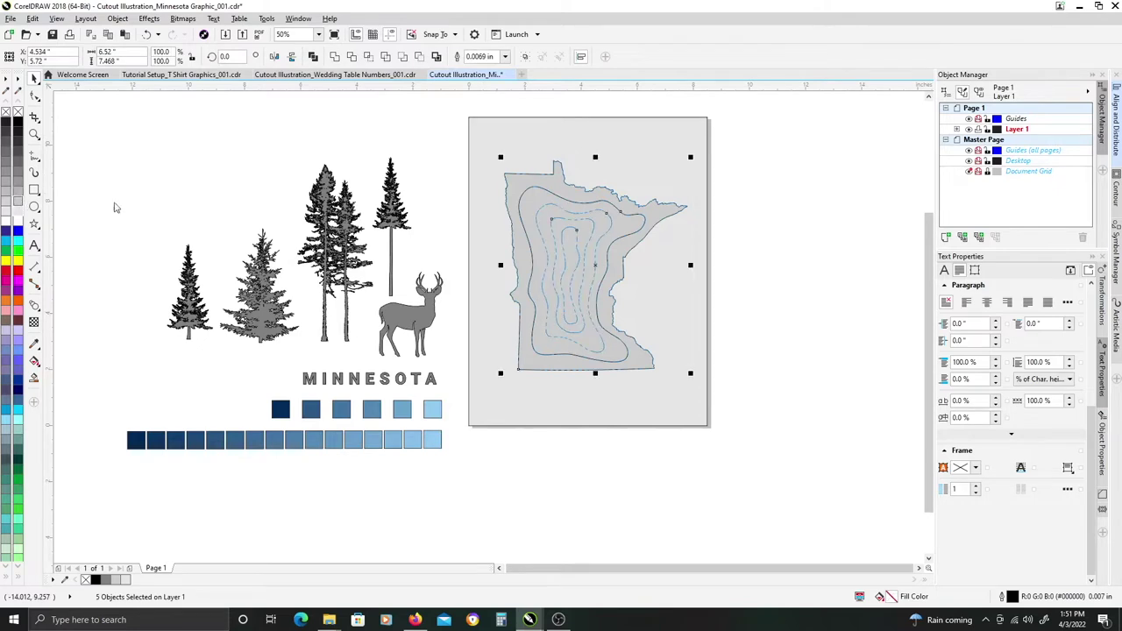
{"action": "scroll", "coordinate": [594, 228], "scroll_direction": "up", "scroll_amount": 1}
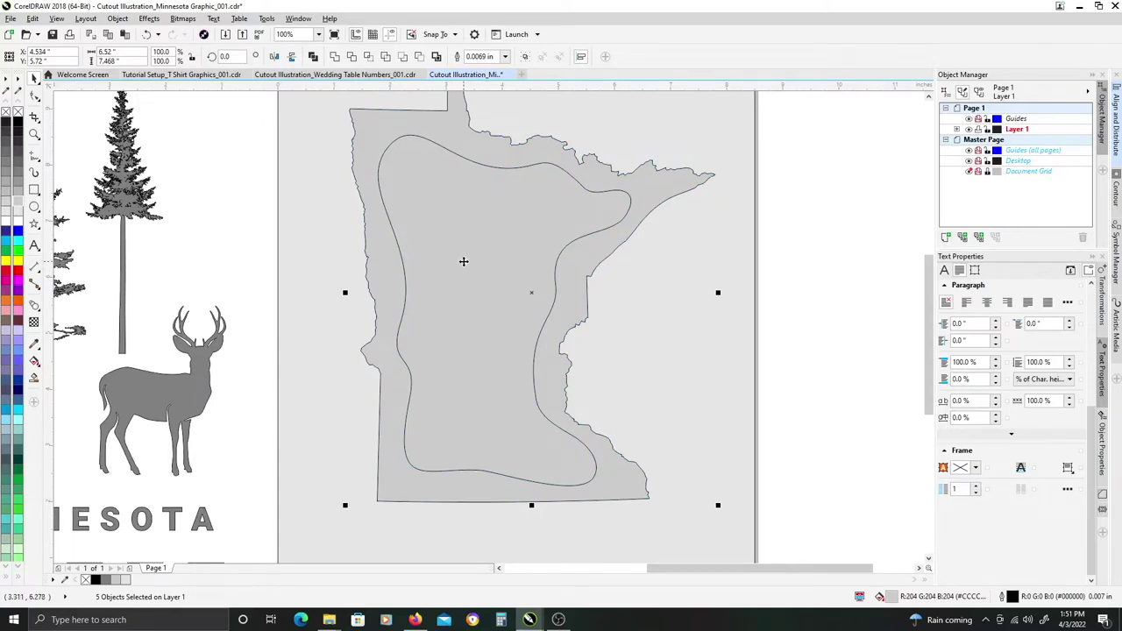
{"action": "scroll", "coordinate": [477, 262], "scroll_direction": "down", "scroll_amount": 1}
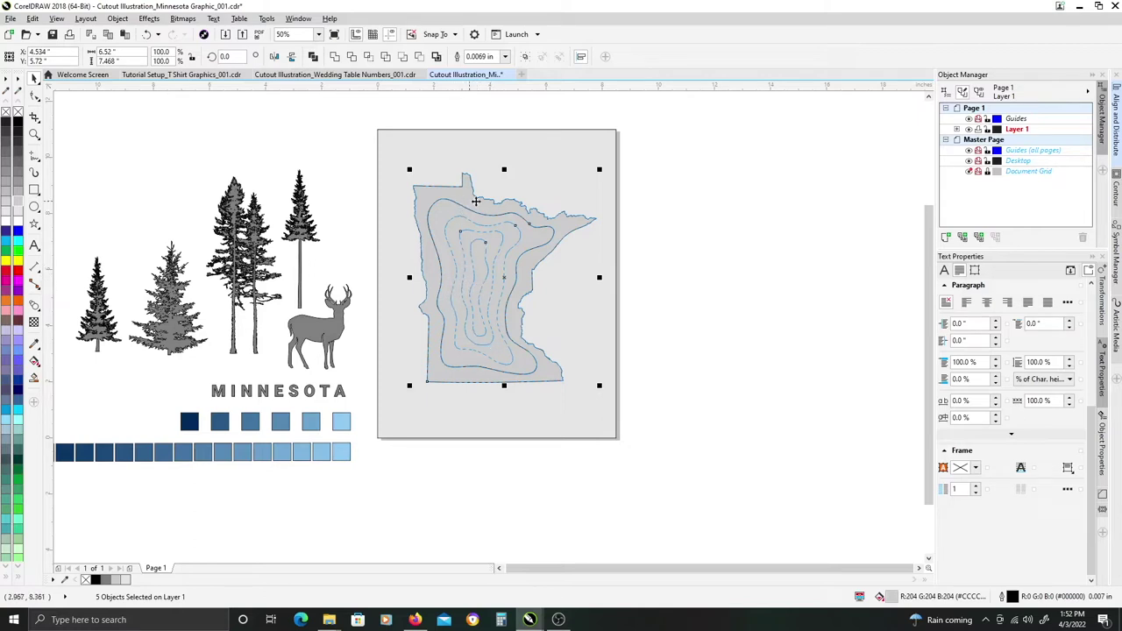
{"action": "key", "text": "ctrl+z"}
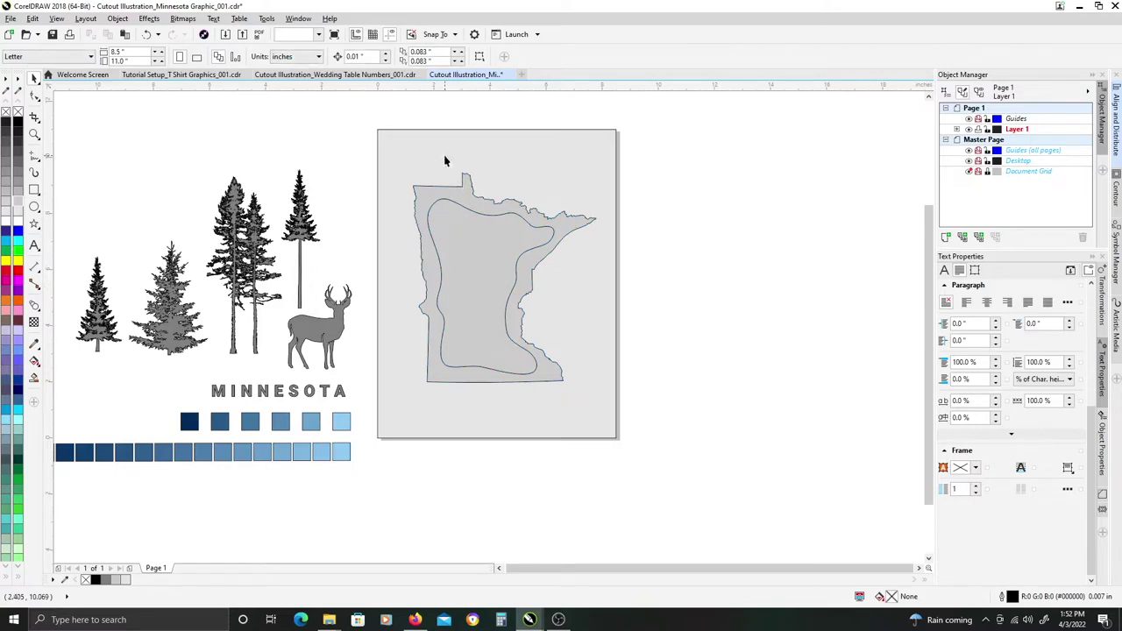
Select the page rectangle, state outline and contours progressively inward, sending each larger shape behind the smaller ones, and clear the selection.
{"action": "left_click", "coordinate": [443, 163]}
{"action": "left_click", "coordinate": [438, 210], "text": "shift"}
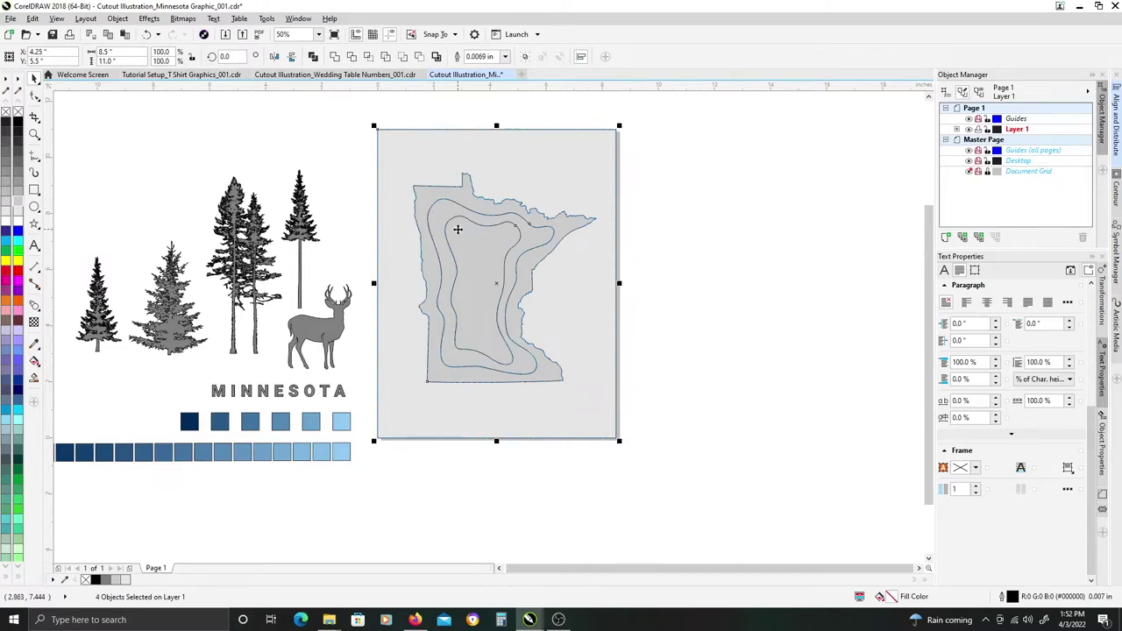
{"action": "left_click", "coordinate": [457, 229]}
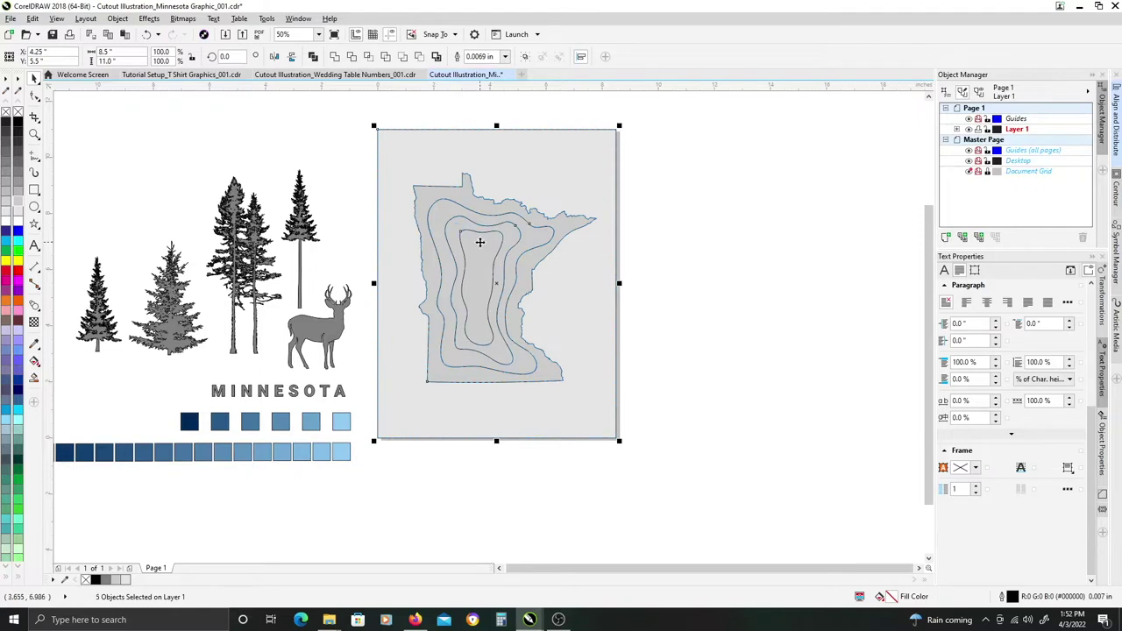
{"action": "left_click", "coordinate": [480, 242]}
{"action": "key", "text": "Escape"}
Add a one-step outside contour with a 0.06-inch offset to the state outline and break the contour group apart.
{"action": "scroll", "coordinate": [472, 272], "scroll_direction": "up", "scroll_amount": 2}
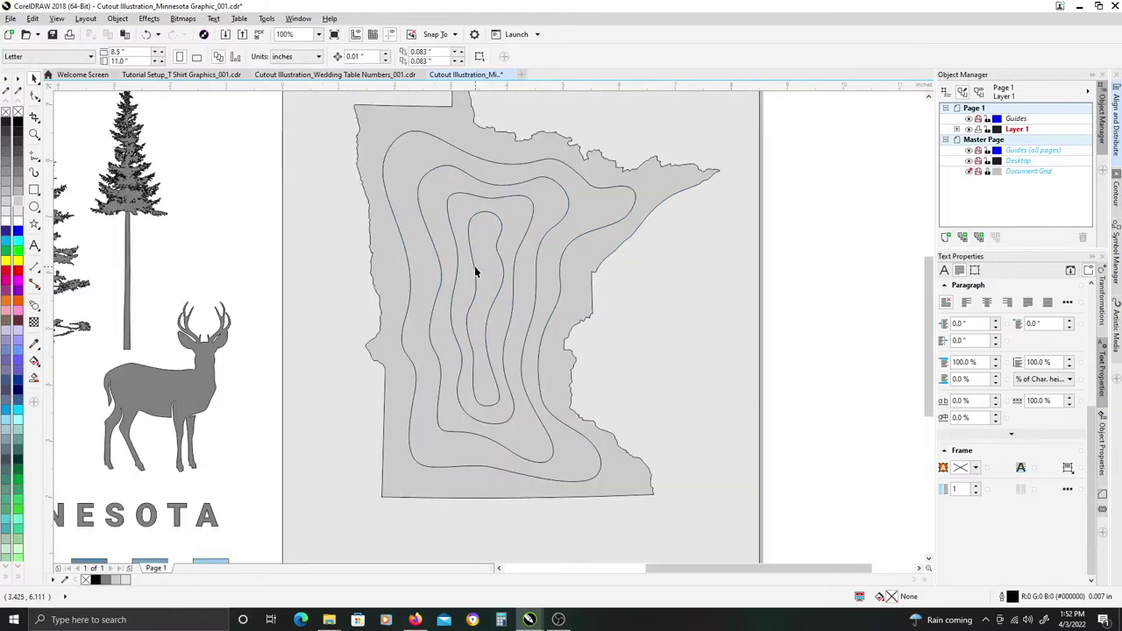
{"action": "left_click_drag", "start_coordinate": [490, 217], "coordinate": [543, 254]}
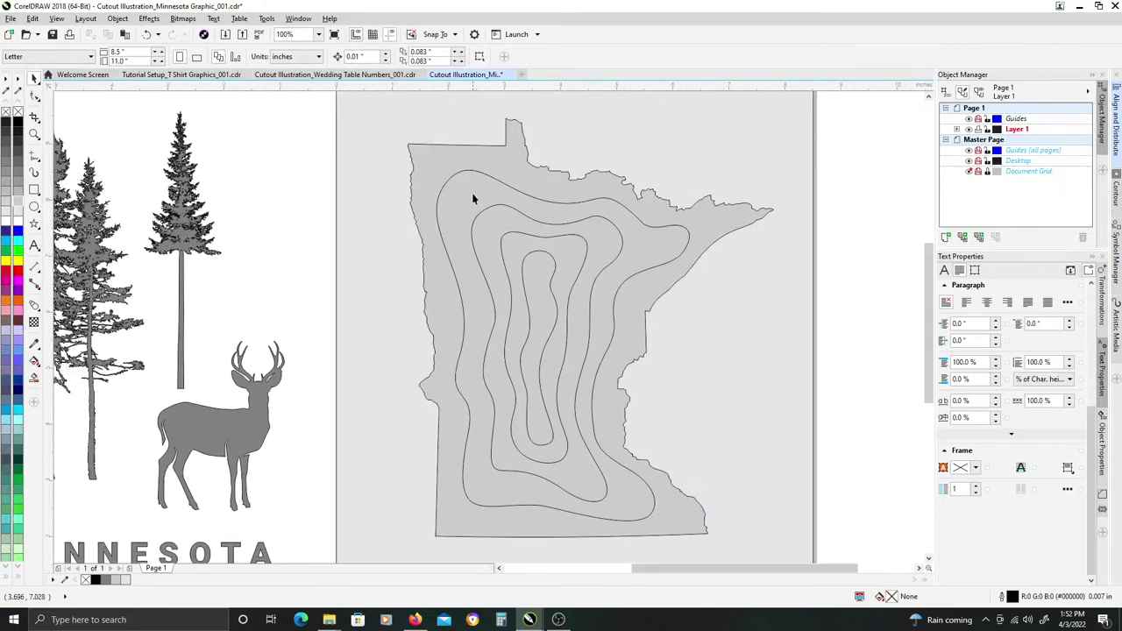
{"action": "left_click_drag", "start_coordinate": [551, 173], "coordinate": [536, 211]}
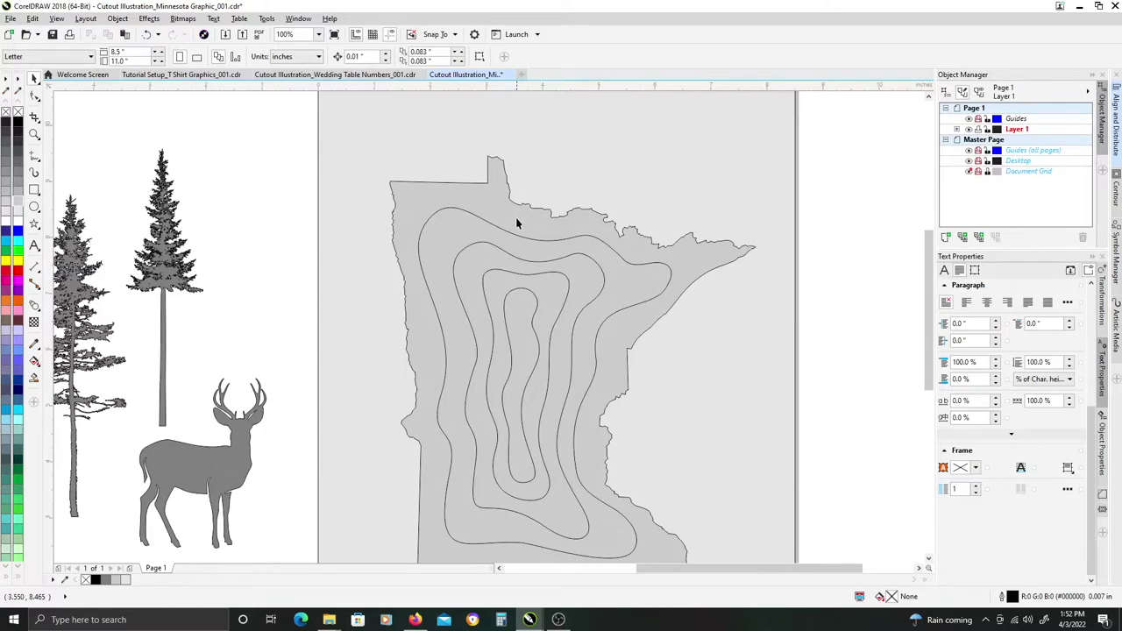
{"action": "scroll", "coordinate": [544, 215], "scroll_direction": "down", "scroll_amount": 1}
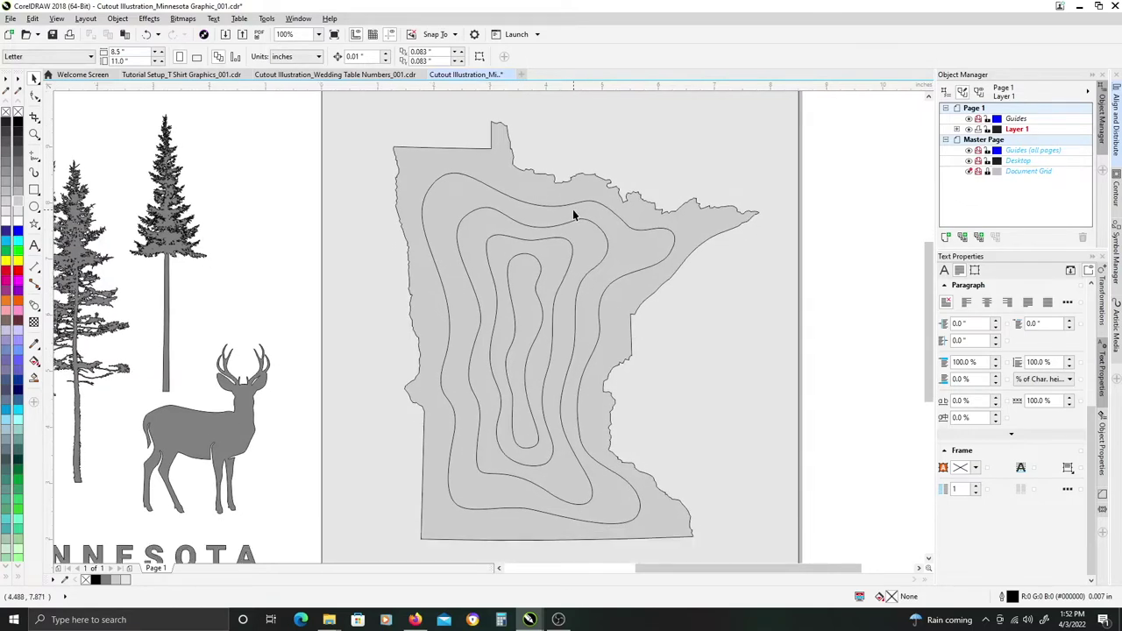
{"action": "left_click", "coordinate": [476, 201]}
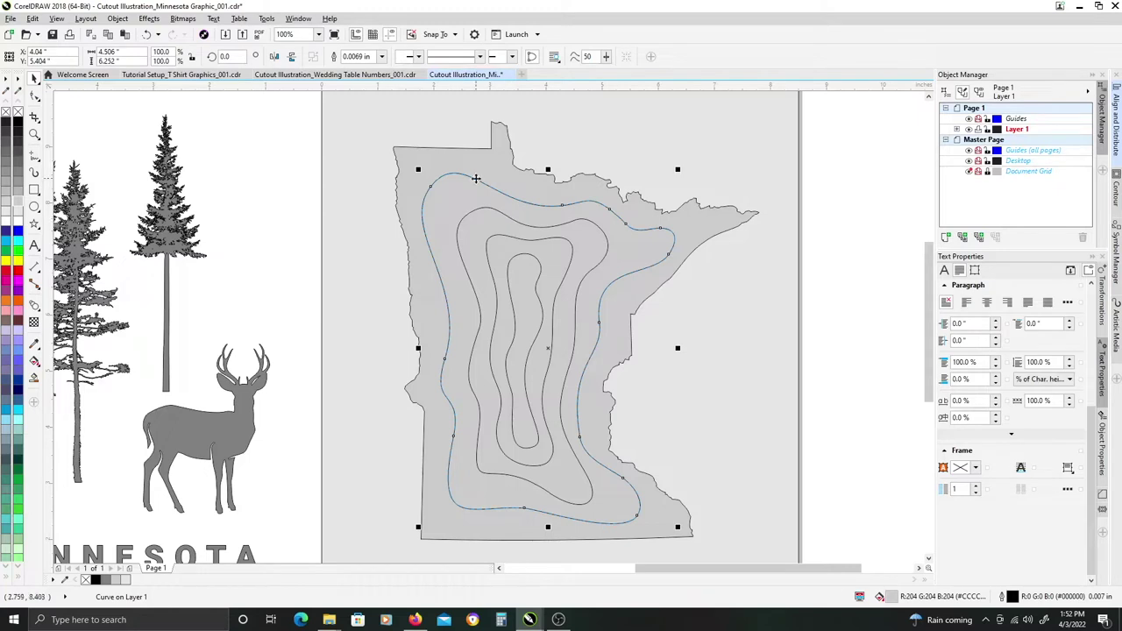
{"action": "left_click", "coordinate": [483, 170]}
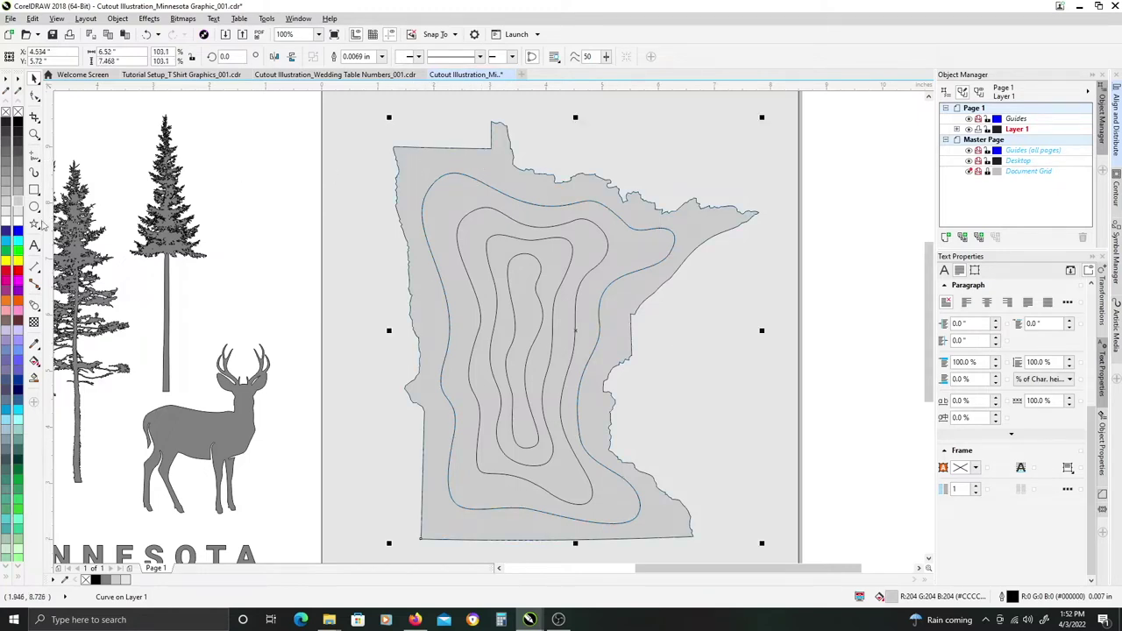
{"action": "left_click", "coordinate": [34, 306]}
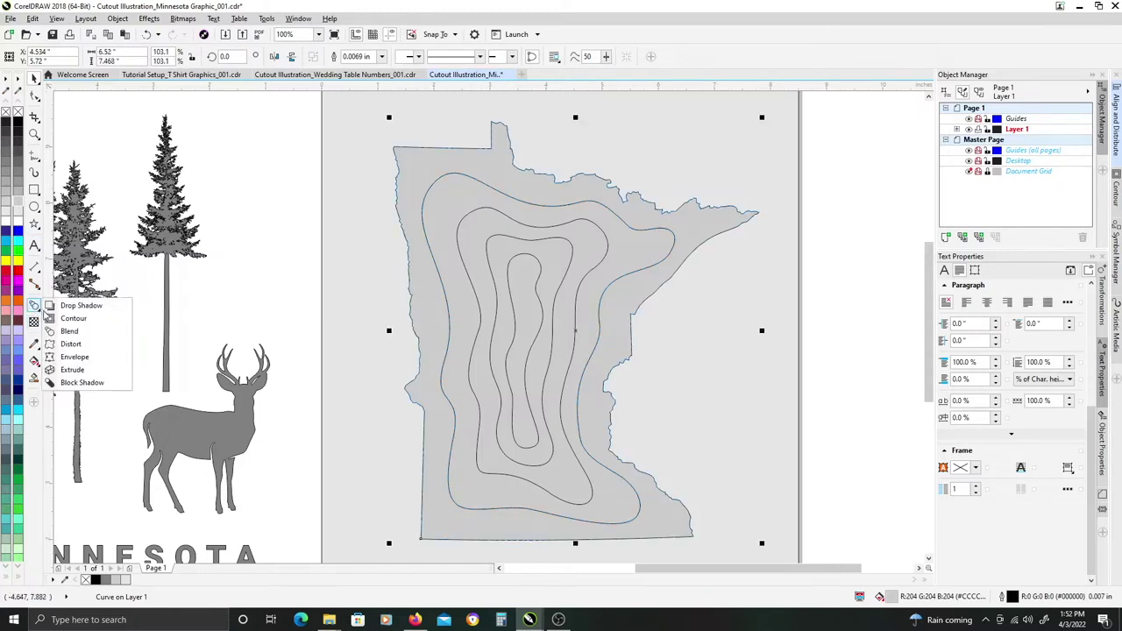
{"action": "left_click", "coordinate": [72, 319]}
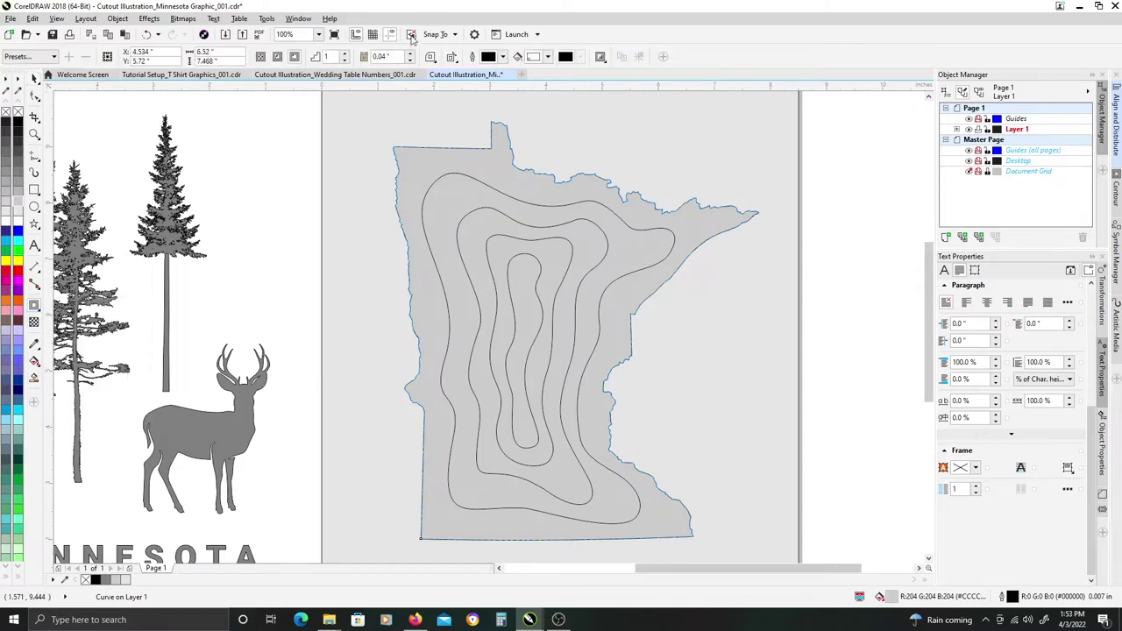
{"action": "left_click", "coordinate": [295, 56]}
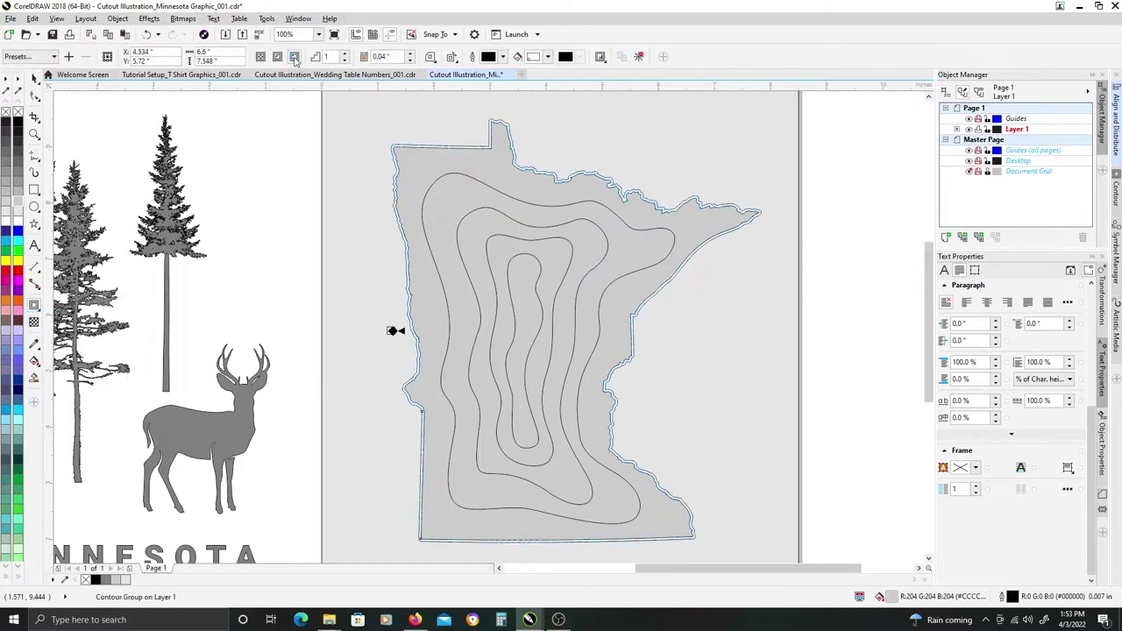
{"action": "left_click", "coordinate": [410, 53]}
{"action": "left_click", "coordinate": [410, 53]}
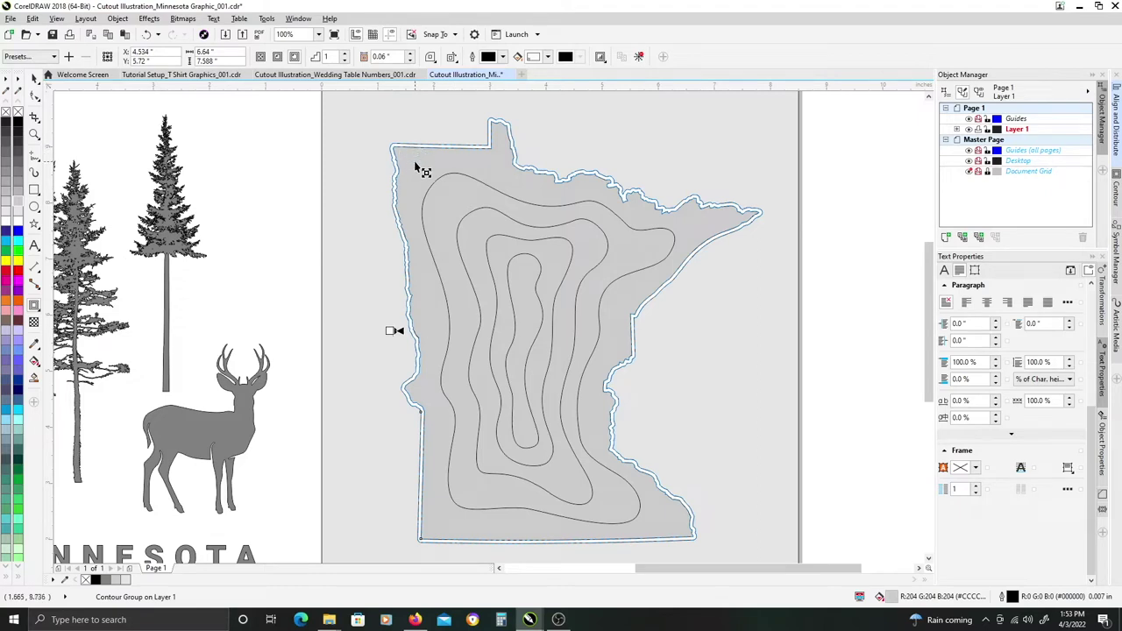
{"action": "key", "text": "ctrl+k"}
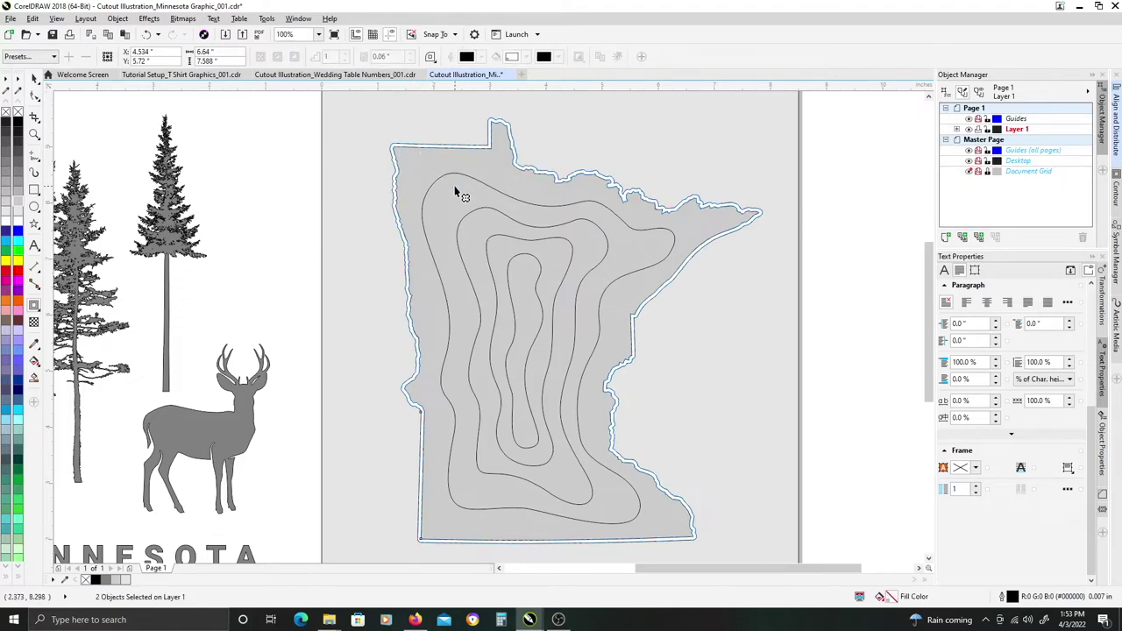
Add 0.06-inch outside contours to all four inner rings, working inward and breaking the contour groups apart, and deselect.
{"action": "left_click", "coordinate": [422, 166]}
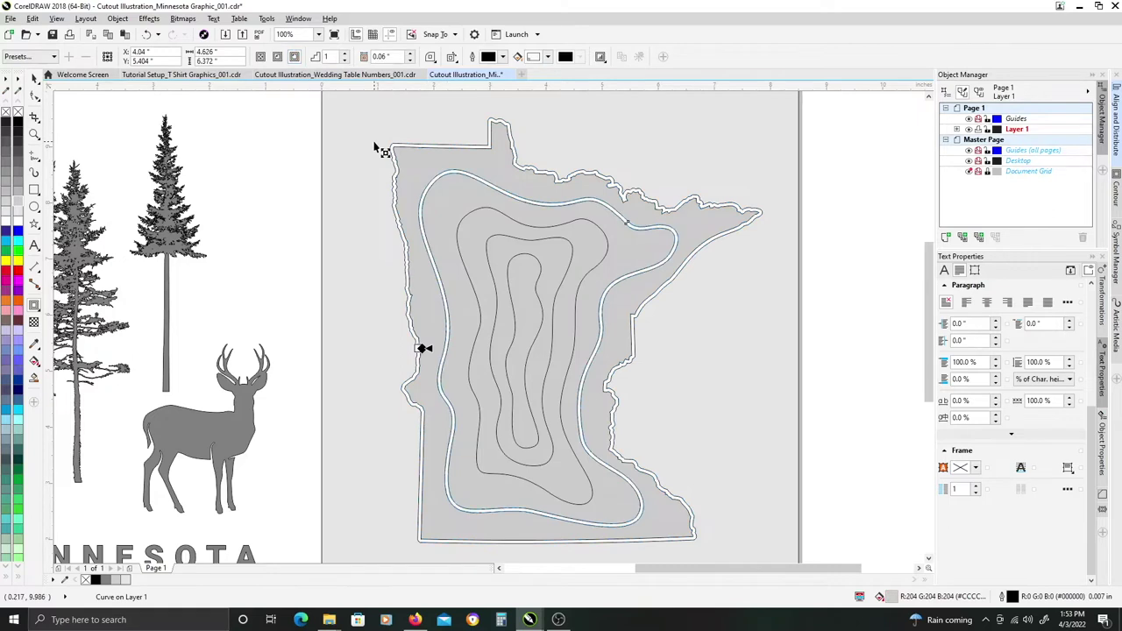
{"action": "left_click", "coordinate": [484, 232]}
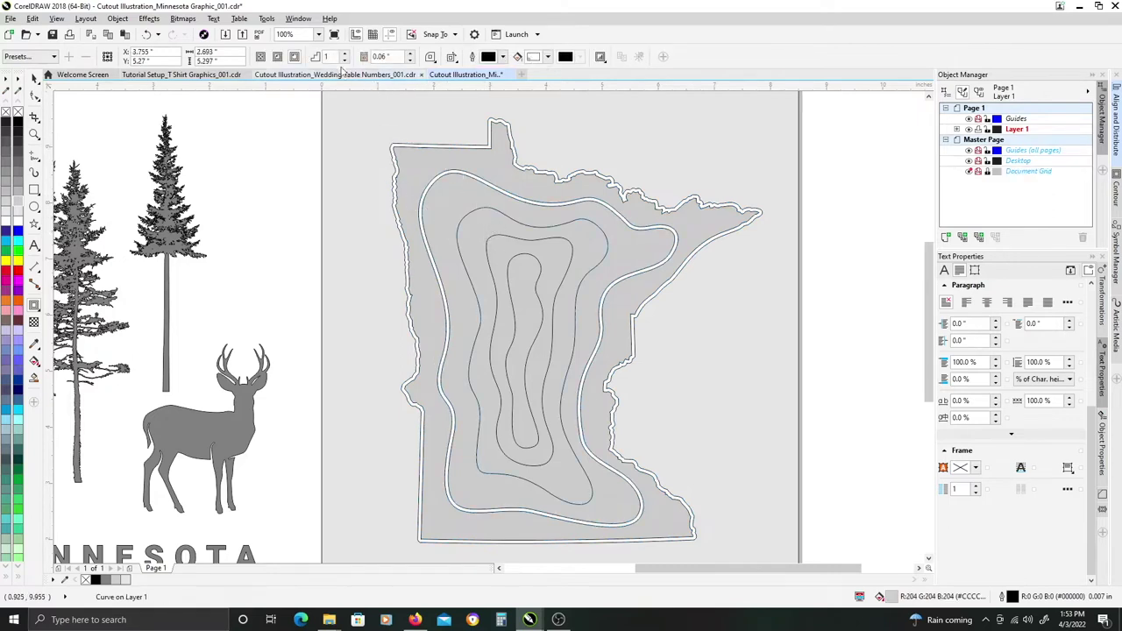
{"action": "left_click", "coordinate": [505, 249]}
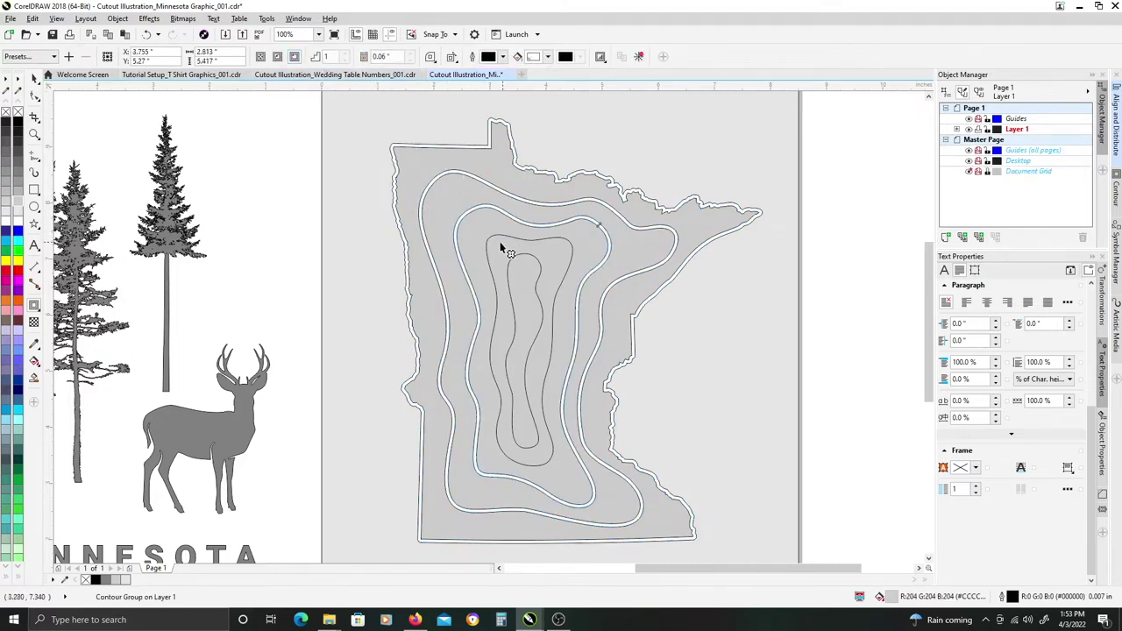
{"action": "left_click", "coordinate": [502, 271]}
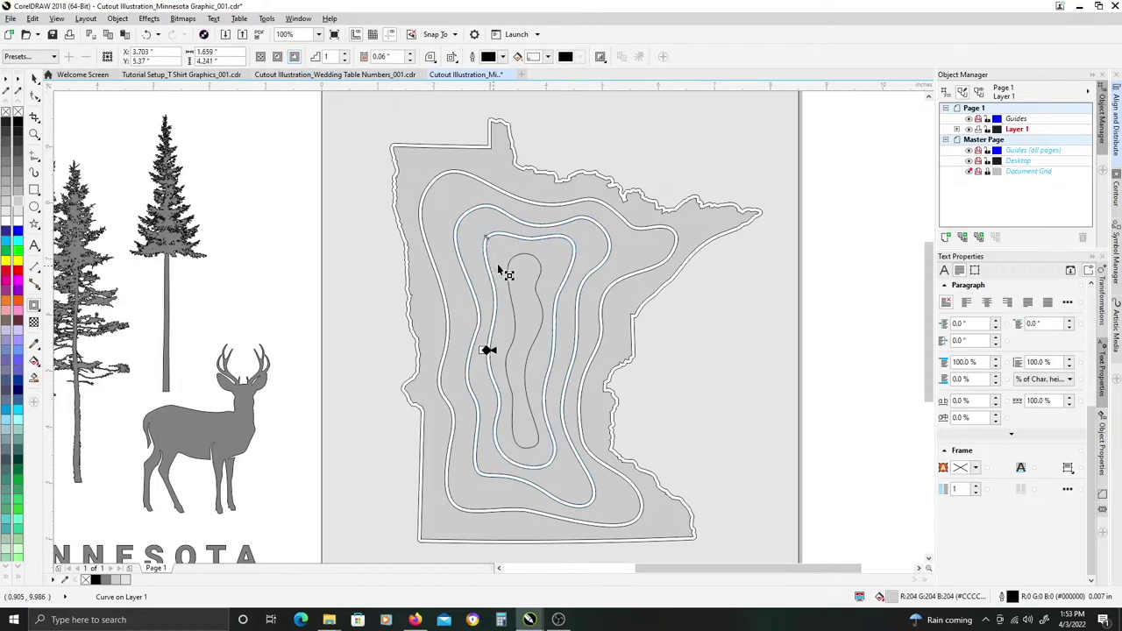
{"action": "key", "text": "ctrl+k"}
{"action": "left_click", "coordinate": [512, 267]}
{"action": "left_click", "coordinate": [294, 56]}
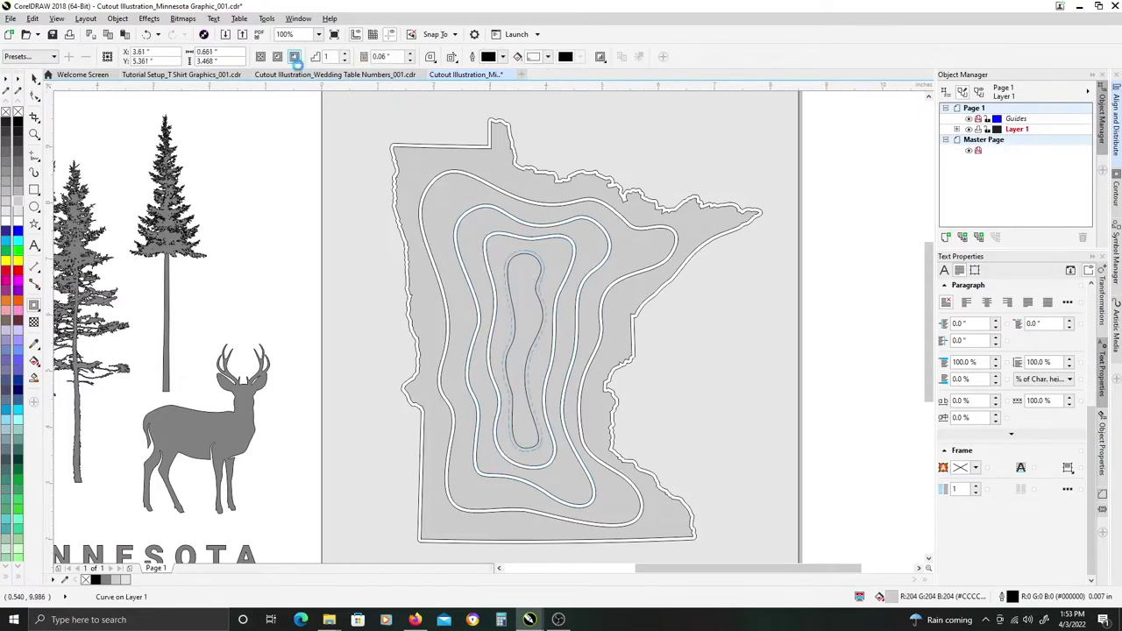
{"action": "left_click", "coordinate": [295, 58]}
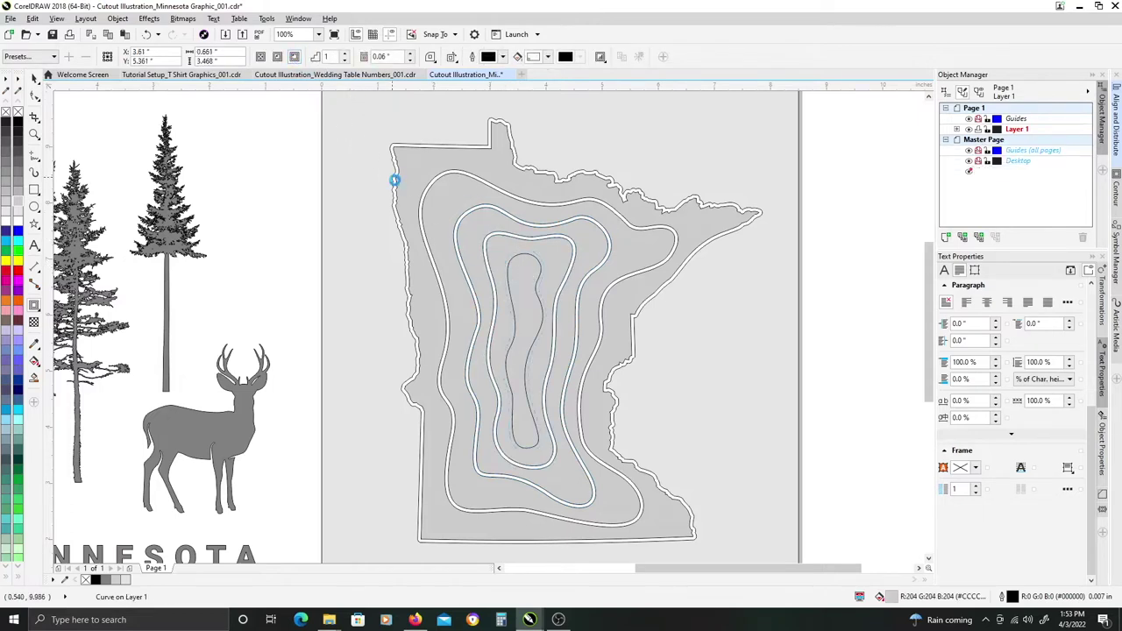
{"action": "left_click", "coordinate": [835, 230]}
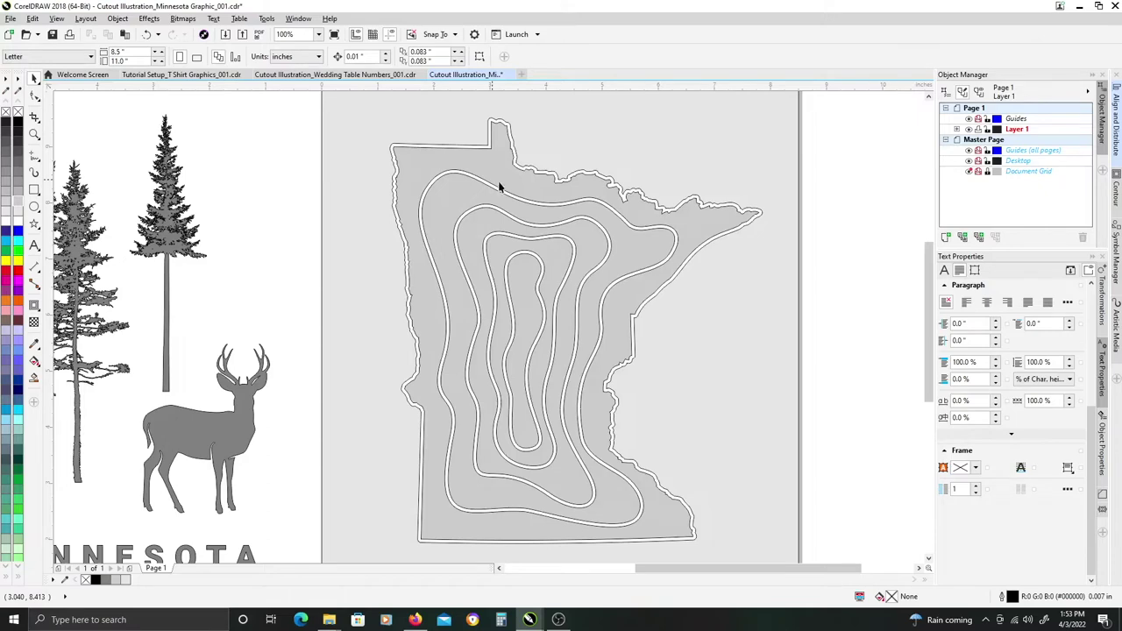
Combine the original state outline with the page rectangle to cut a state-shaped opening in the background.
{"action": "scroll", "coordinate": [438, 184], "scroll_direction": "up", "scroll_amount": 1}
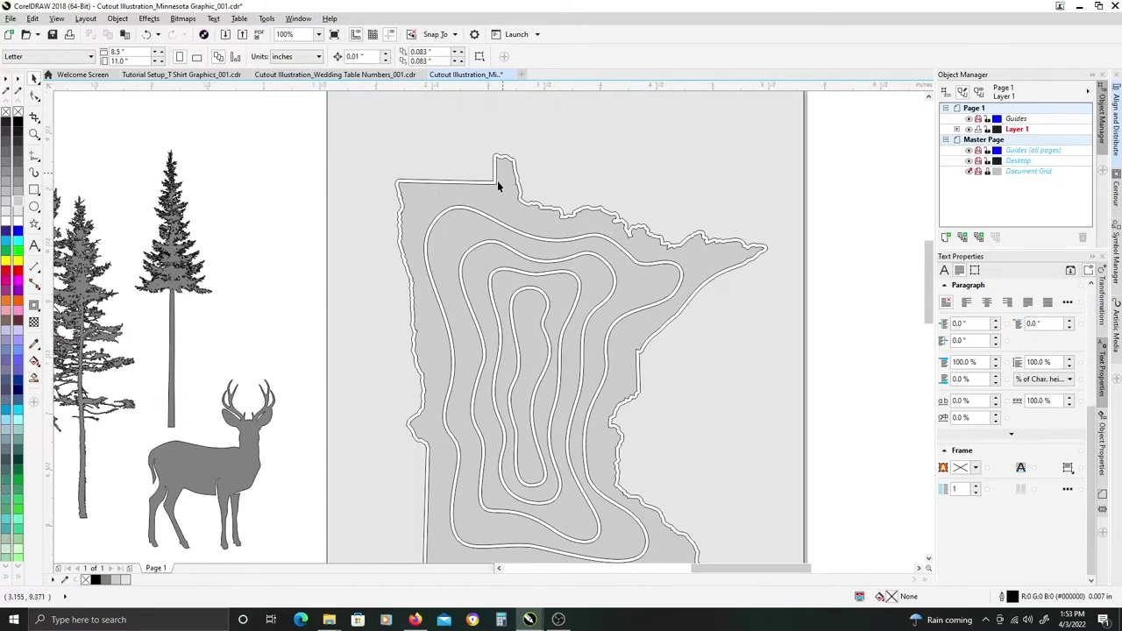
{"action": "scroll", "coordinate": [497, 185], "scroll_direction": "up", "scroll_amount": 2}
{"action": "left_click", "coordinate": [504, 167]}
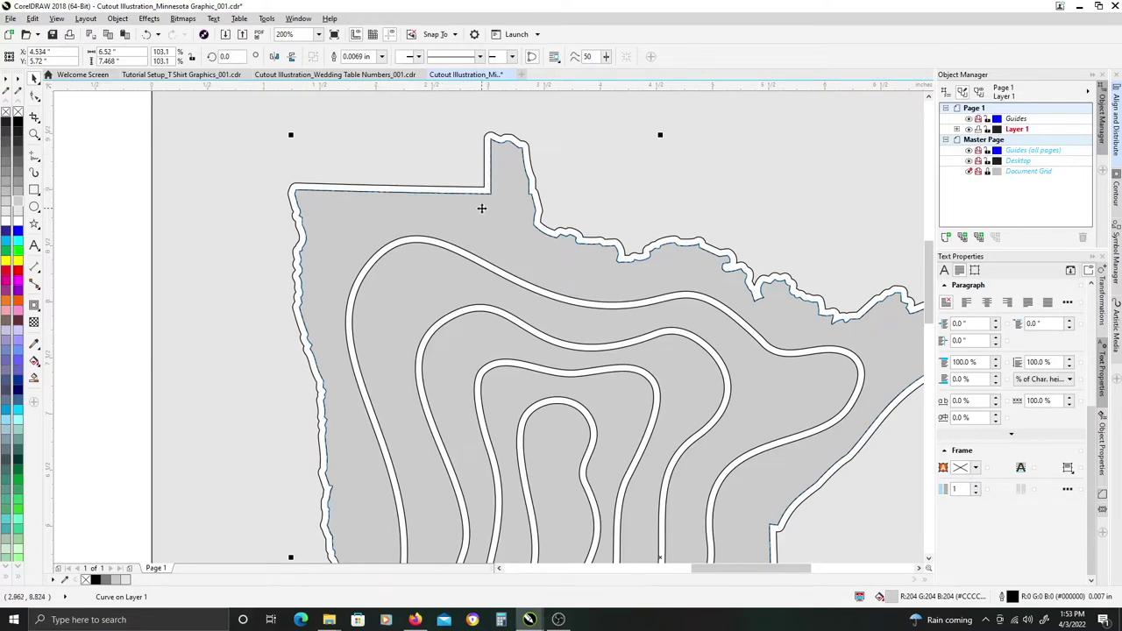
{"action": "scroll", "coordinate": [476, 216], "scroll_direction": "down", "scroll_amount": 1}
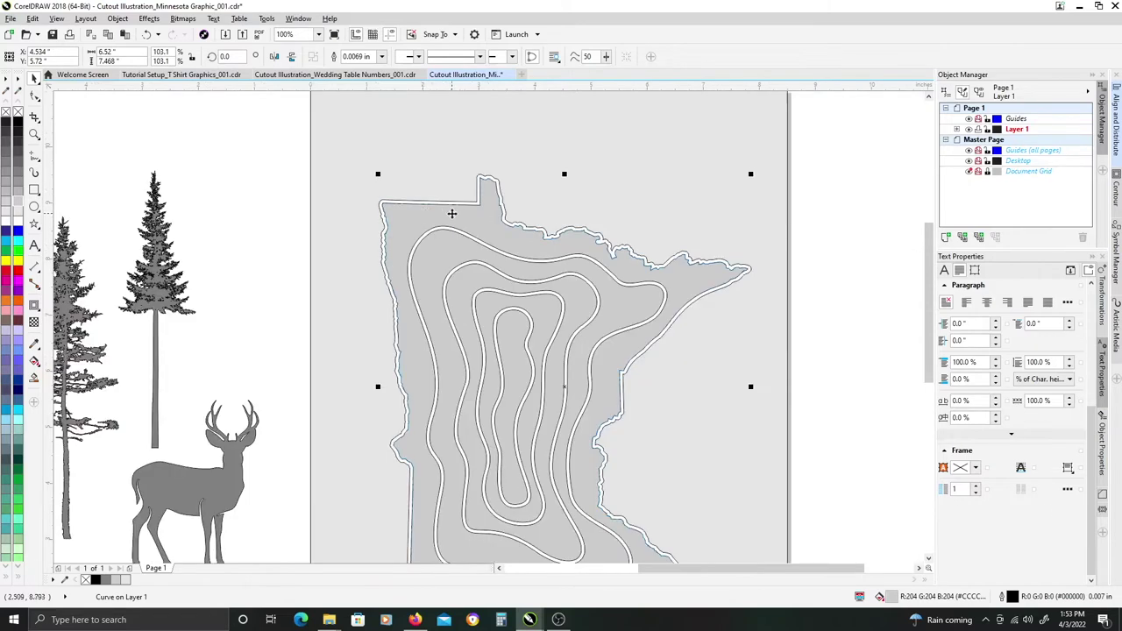
{"action": "left_click", "coordinate": [379, 130]}
{"action": "left_click", "coordinate": [296, 110], "text": "shift"}
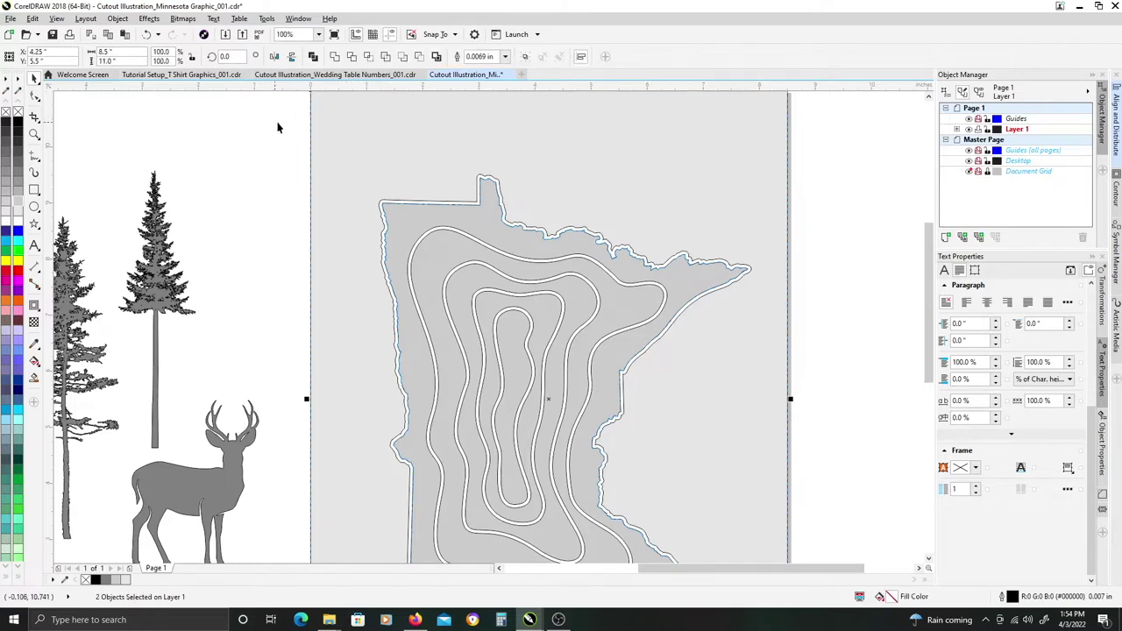
{"action": "left_click", "coordinate": [376, 166]}
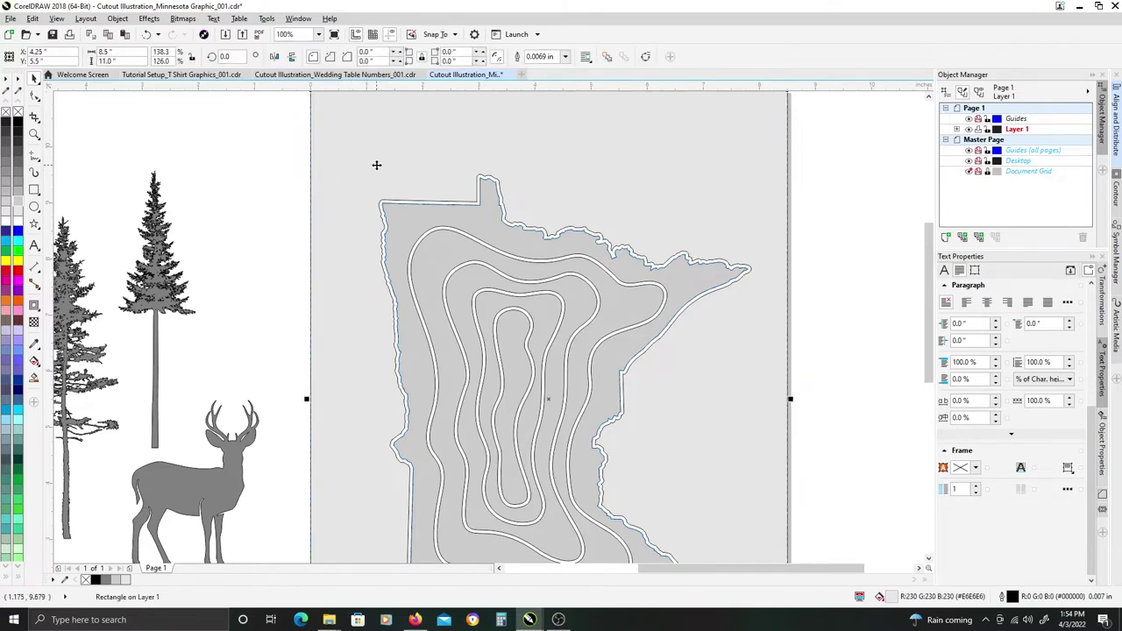
{"action": "left_click", "coordinate": [400, 216]}
{"action": "left_click", "coordinate": [384, 157]}
{"action": "left_click", "coordinate": [383, 157], "text": "shift"}
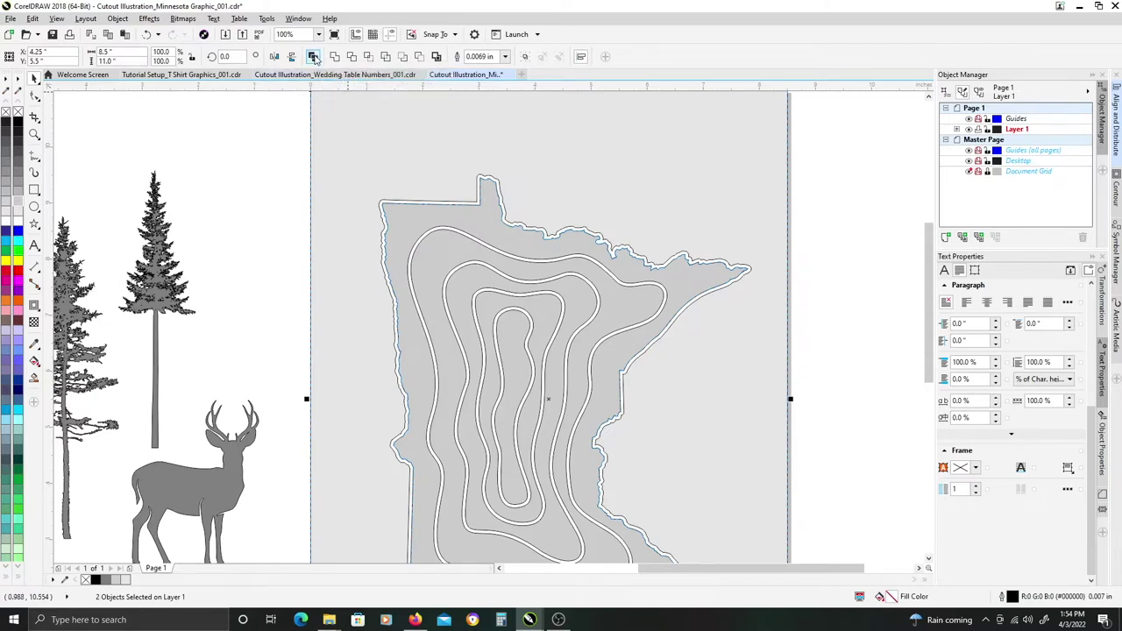
{"action": "left_click", "coordinate": [313, 56]}
Move the combined background frame aside to inspect its state-shaped opening and return it to the centre of the page.
{"action": "scroll", "coordinate": [413, 171], "scroll_direction": "down", "scroll_amount": 1}
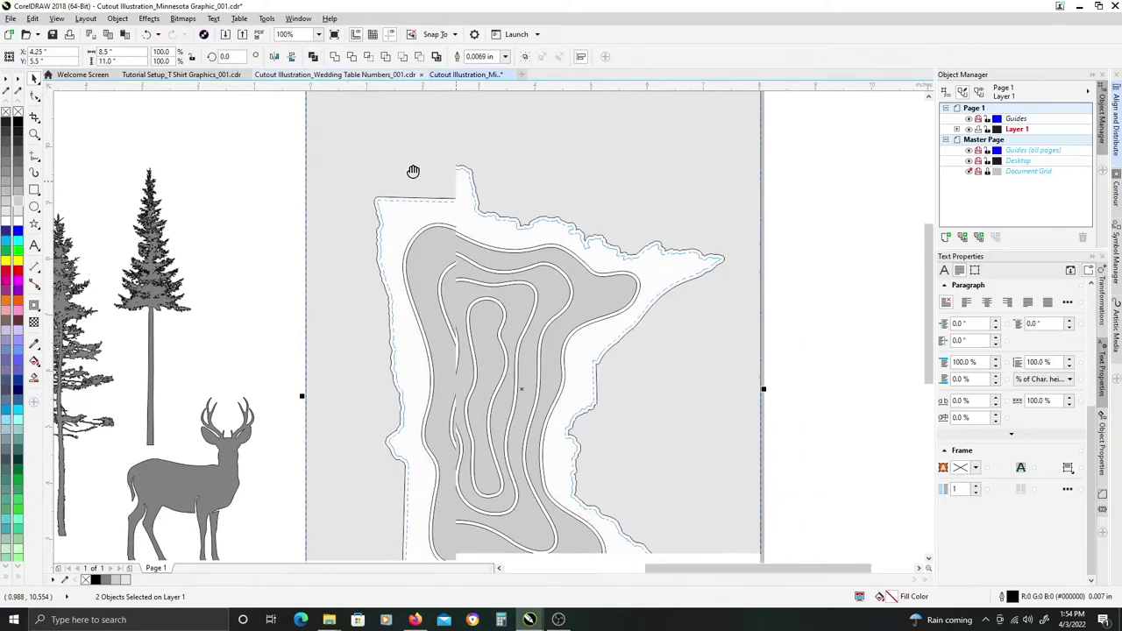
{"action": "scroll", "coordinate": [310, 155], "scroll_direction": "down", "scroll_amount": 1}
{"action": "scroll", "coordinate": [263, 140], "scroll_direction": "down", "scroll_amount": 2}
{"action": "left_click_drag", "start_coordinate": [260, 137], "coordinate": [417, 160]}
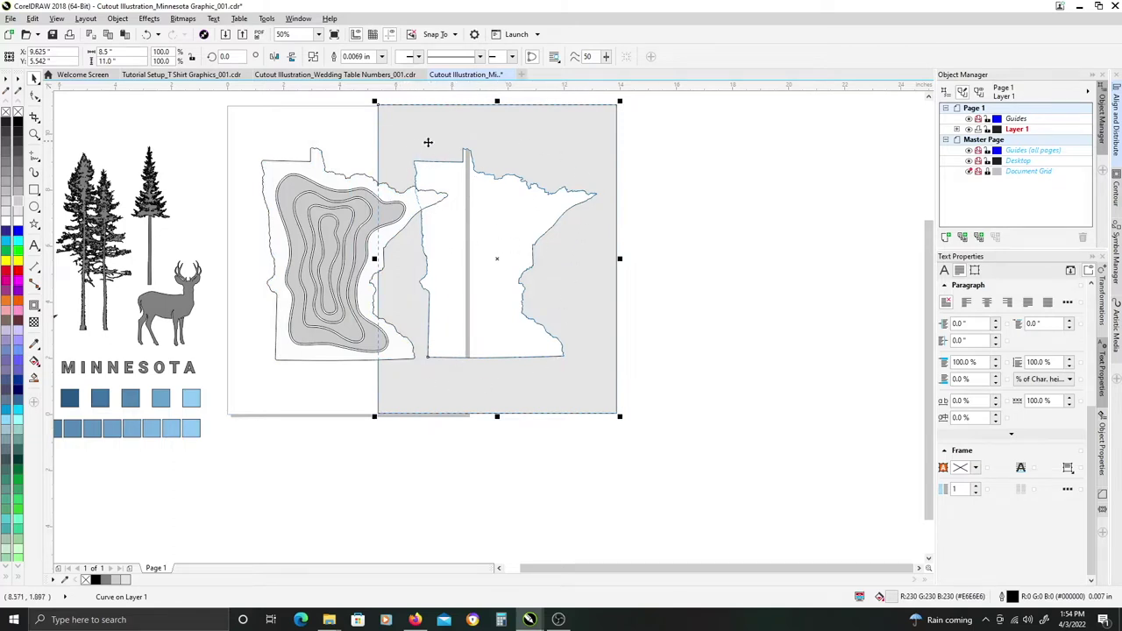
{"action": "key", "text": "p"}
Send the white offset state shape to the back and fill it with dark grey (R102 G102 B102).
{"action": "scroll", "coordinate": [296, 180], "scroll_direction": "up", "scroll_amount": 2}
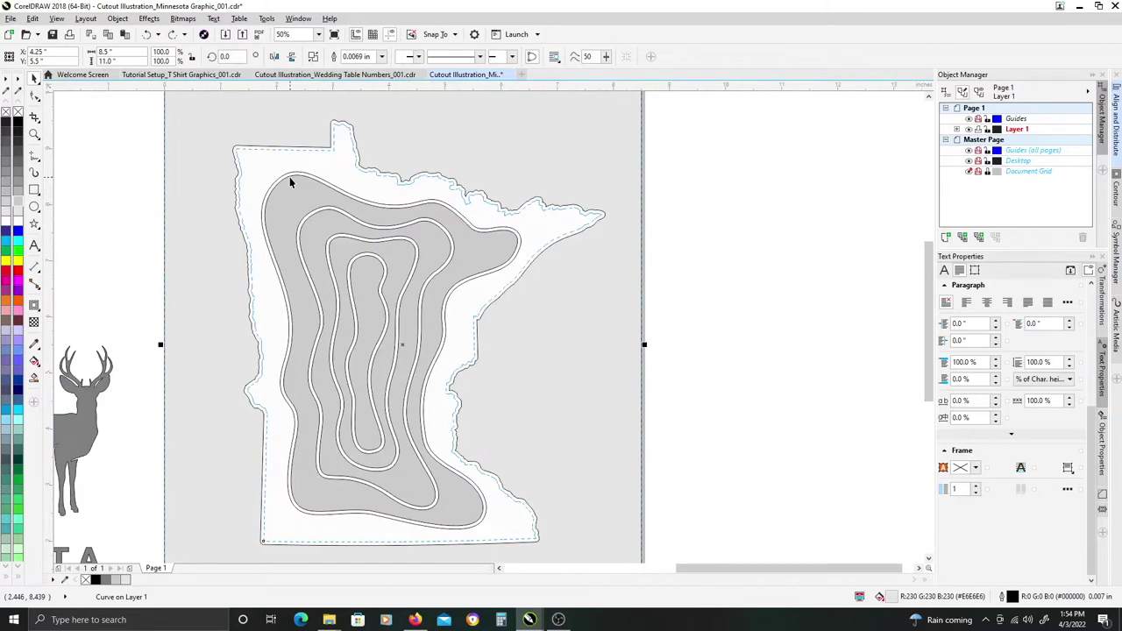
{"action": "scroll", "coordinate": [291, 181], "scroll_direction": "up", "scroll_amount": 1}
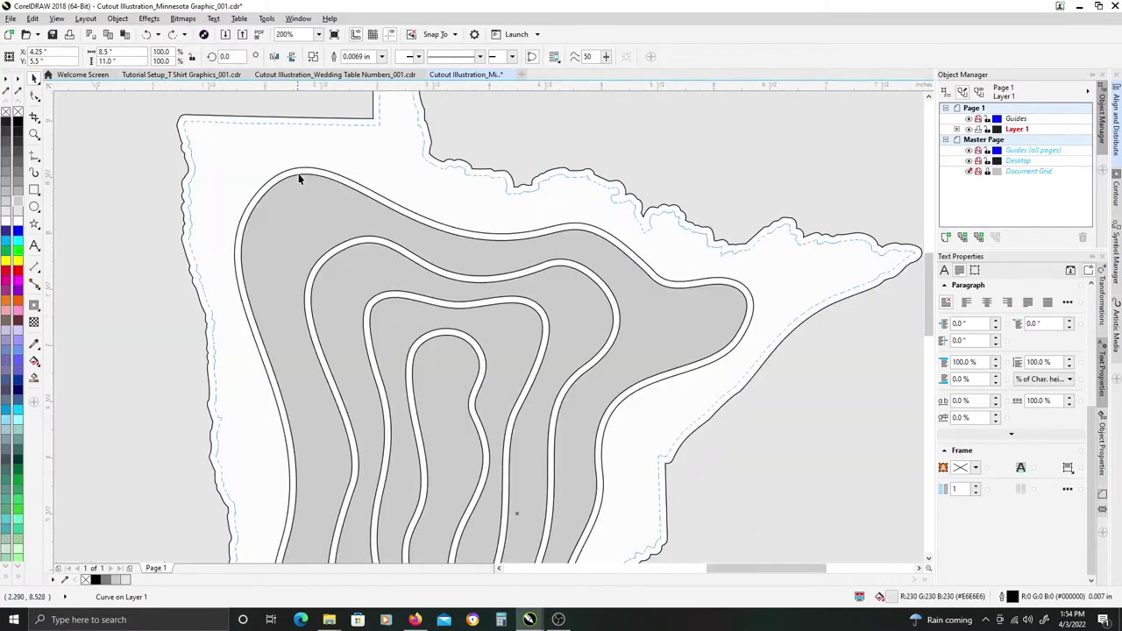
{"action": "left_click", "coordinate": [303, 158]}
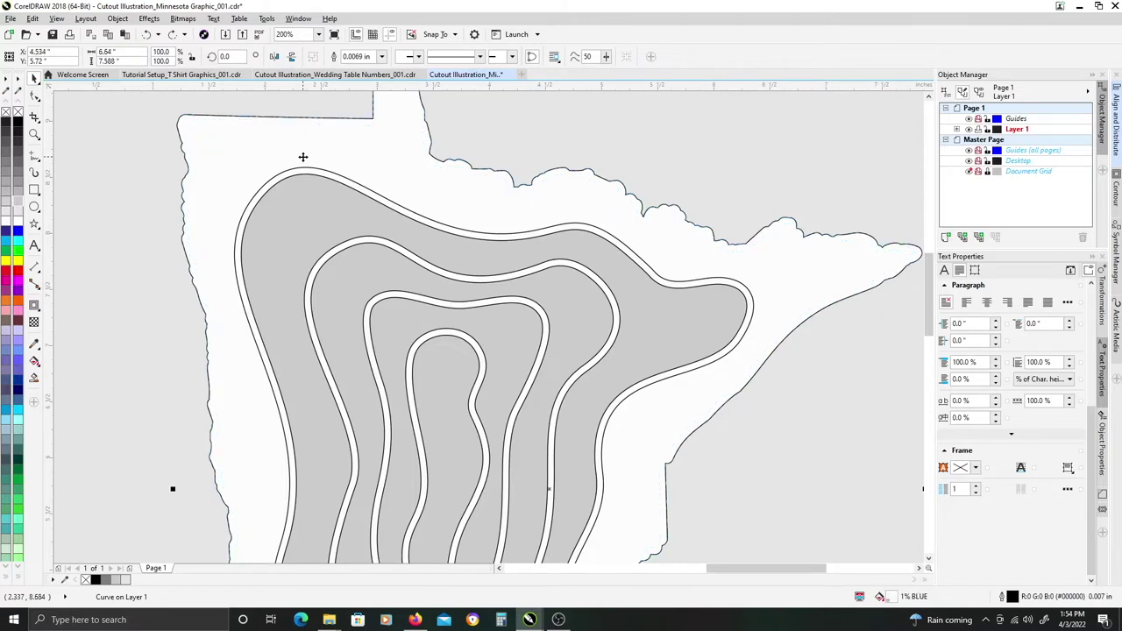
{"action": "key", "text": "shift+Page_Down"}
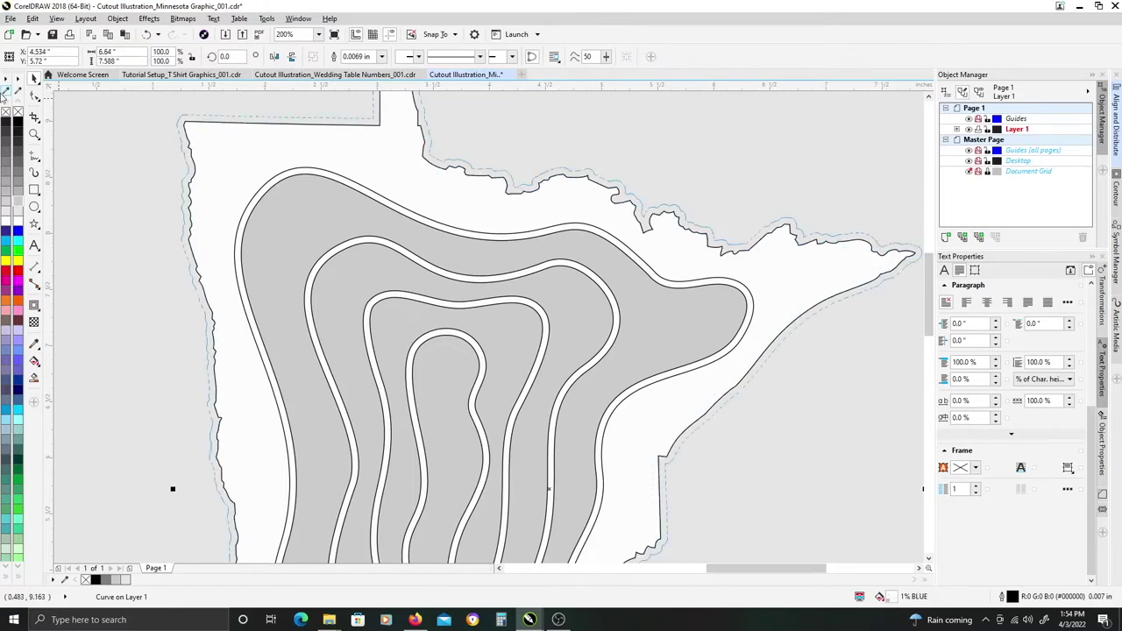
{"action": "left_click", "coordinate": [17, 163]}
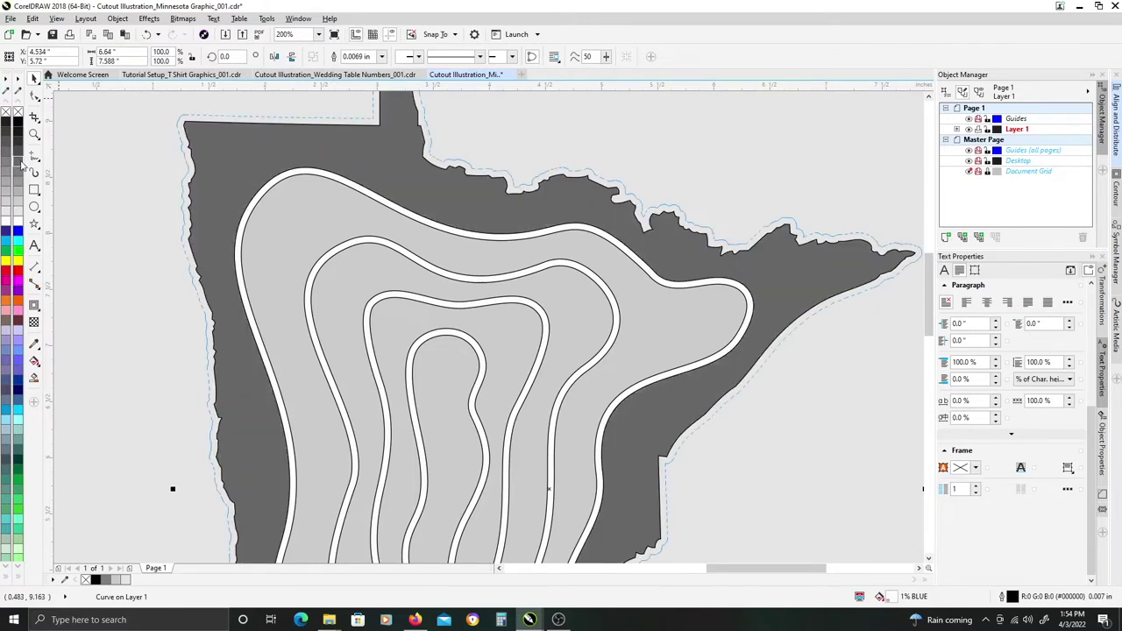
{"action": "scroll", "coordinate": [272, 233], "scroll_direction": "down", "scroll_amount": 2}
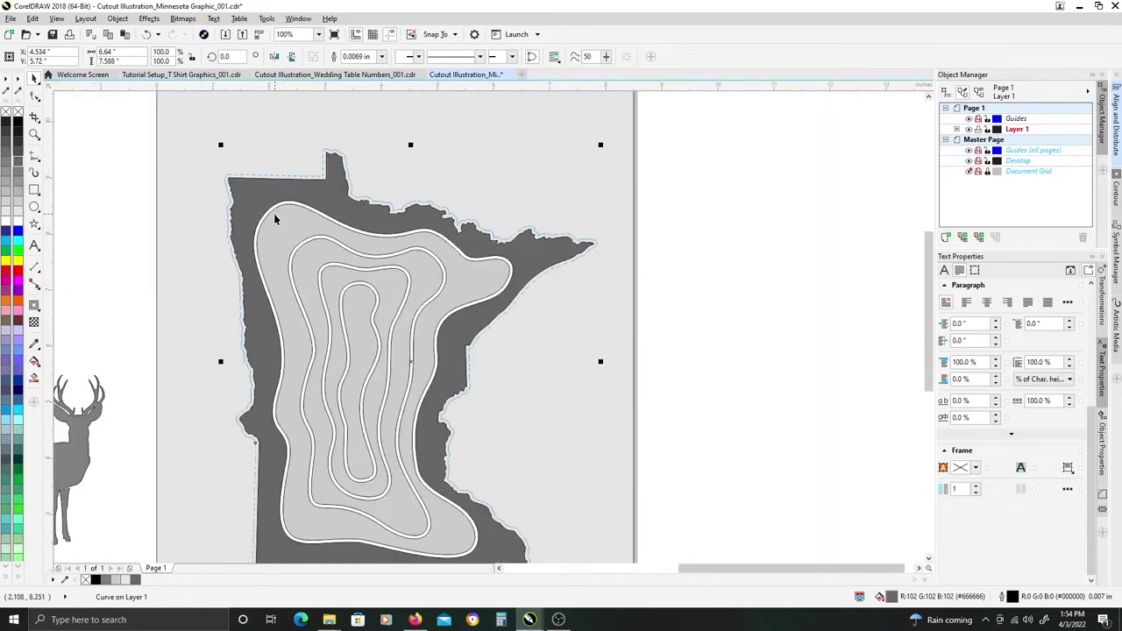
{"action": "scroll", "coordinate": [275, 219], "scroll_direction": "up", "scroll_amount": 2}
{"action": "scroll", "coordinate": [275, 219], "scroll_direction": "down", "scroll_amount": 2}
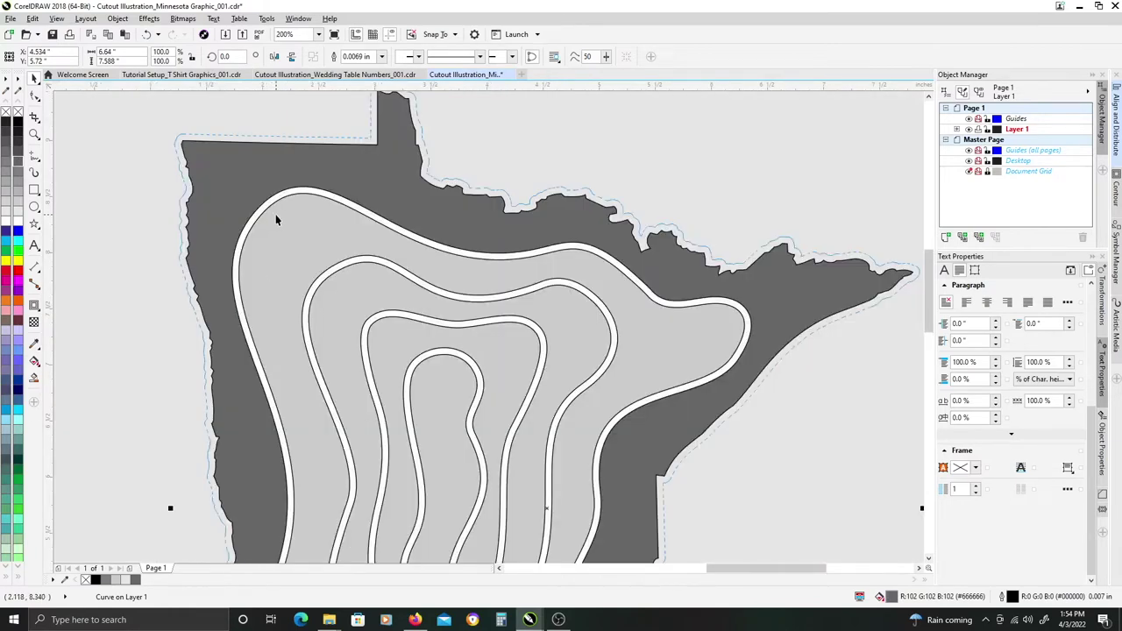
Combine the outermost light grey contour with the dark grey state shape to cut a contour-shaped opening in that layer.
{"action": "scroll", "coordinate": [278, 219], "scroll_direction": "up", "scroll_amount": 2}
{"action": "left_click", "coordinate": [281, 213]}
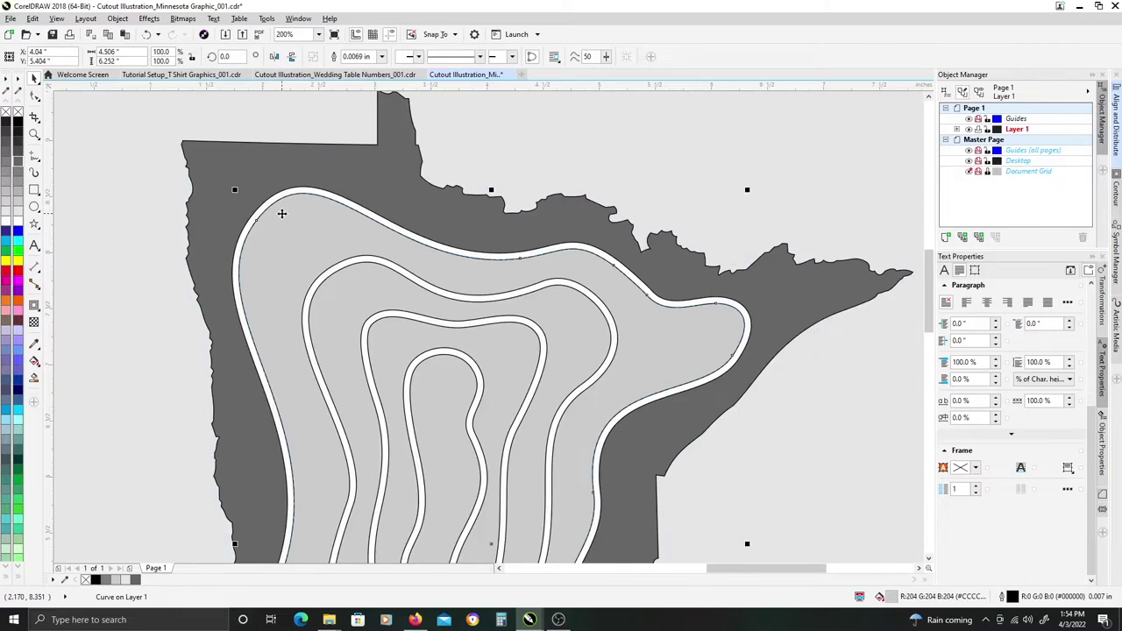
{"action": "left_click", "coordinate": [301, 179]}
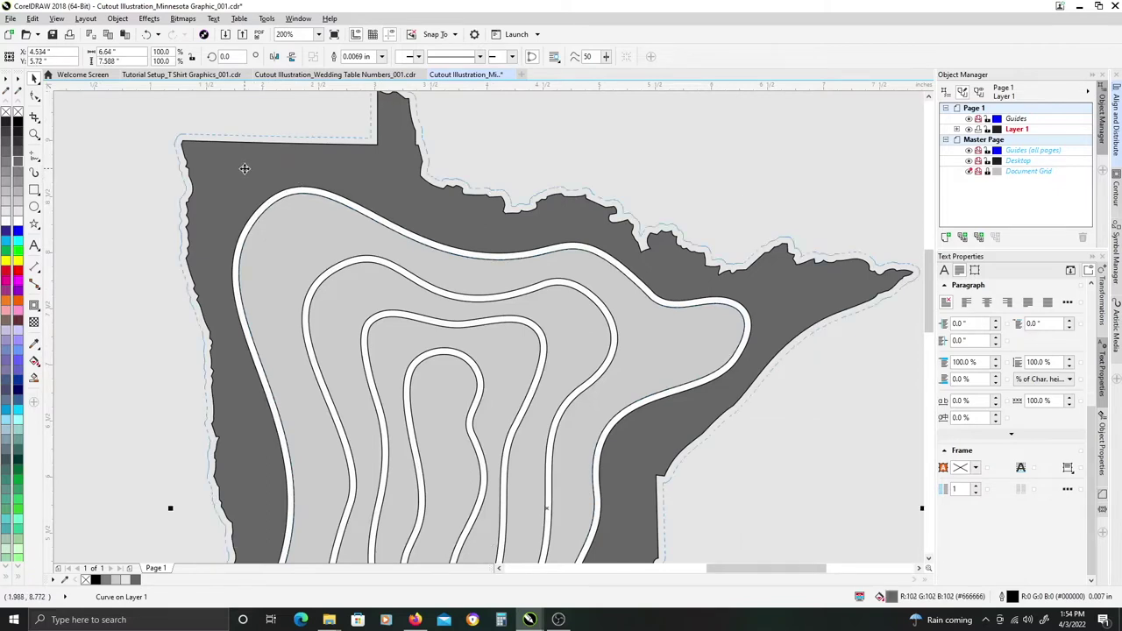
{"action": "left_click", "coordinate": [288, 211]}
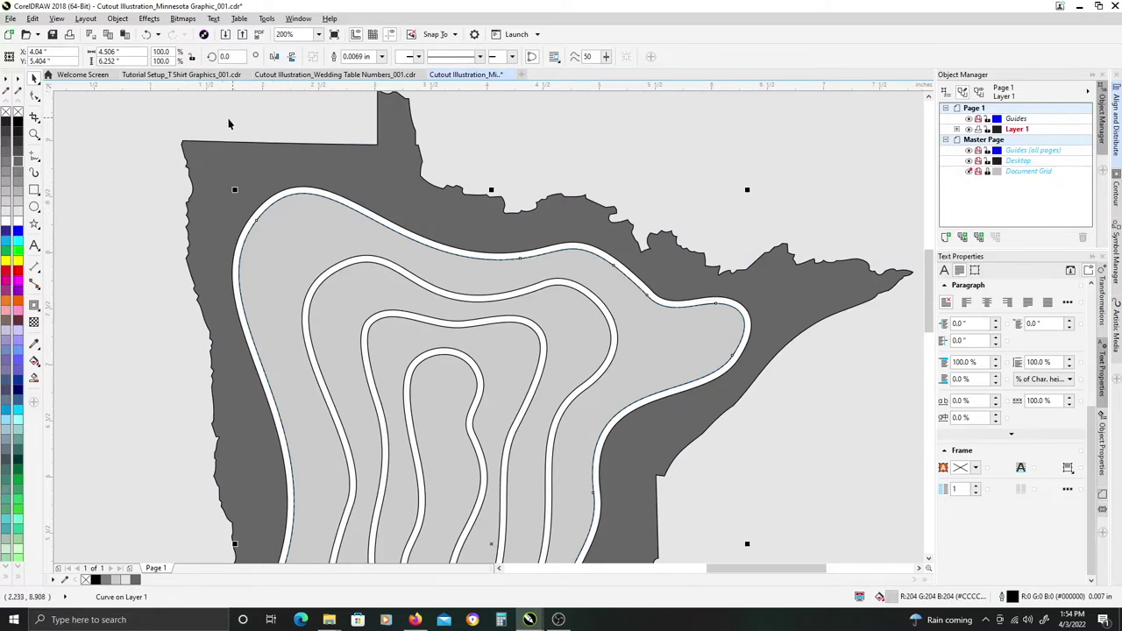
{"action": "left_click", "coordinate": [299, 230]}
{"action": "left_click", "coordinate": [248, 165], "text": "shift"}
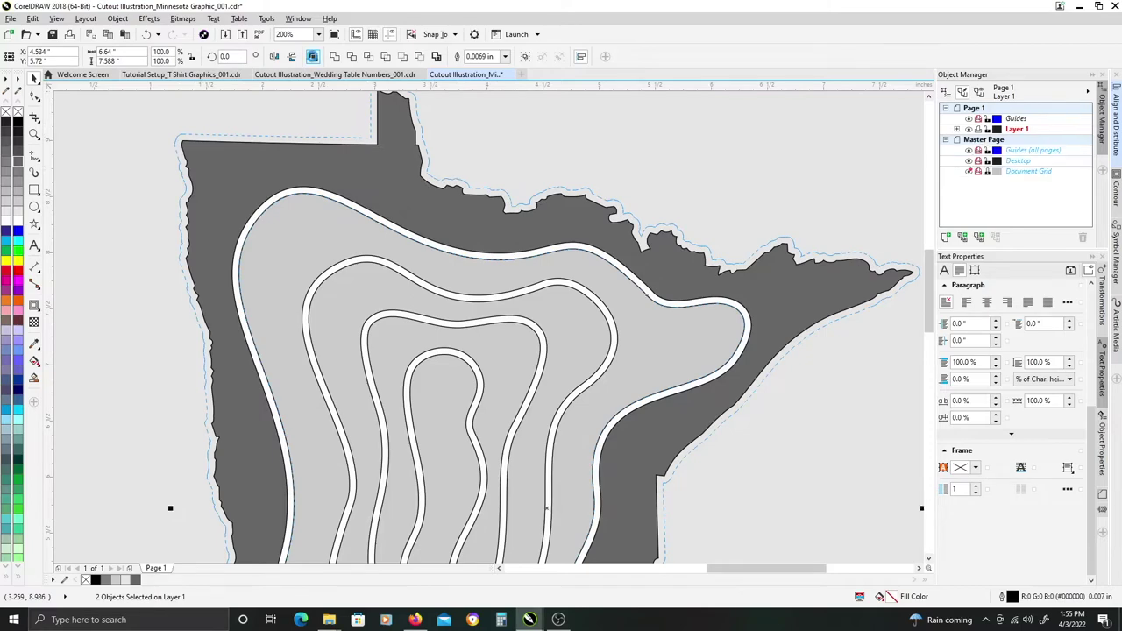
{"action": "left_click", "coordinate": [313, 56]}
Combine the second light grey contour with the outermost white offset shape to cut that layer's opening.
{"action": "left_click_drag", "start_coordinate": [338, 181], "coordinate": [313, 123]}
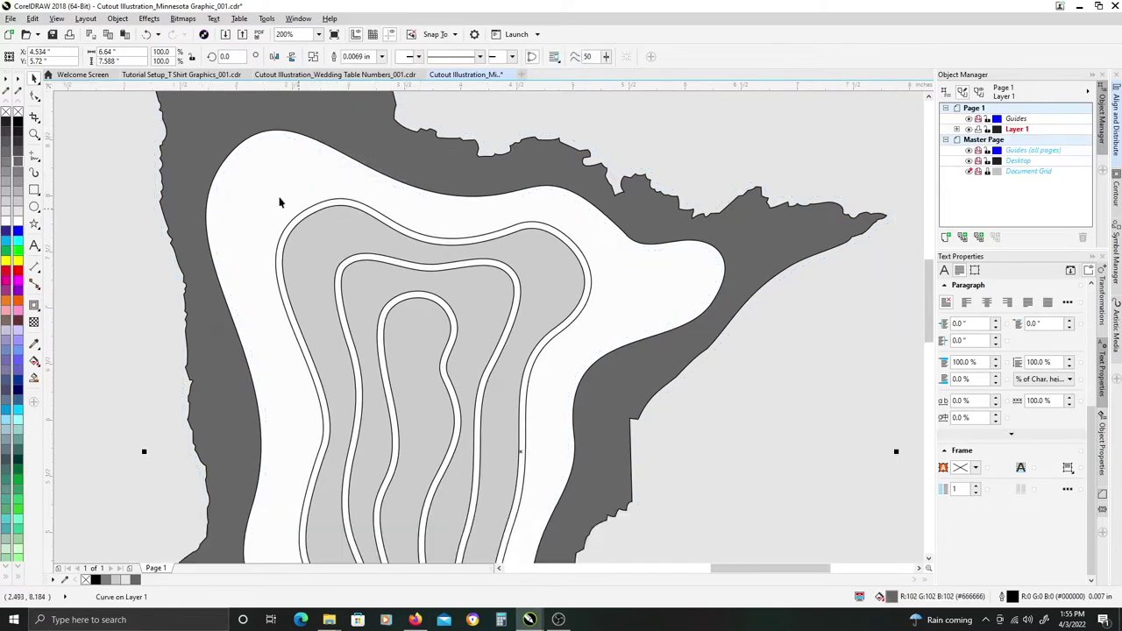
{"action": "left_click", "coordinate": [318, 233]}
{"action": "left_click", "coordinate": [282, 172]}
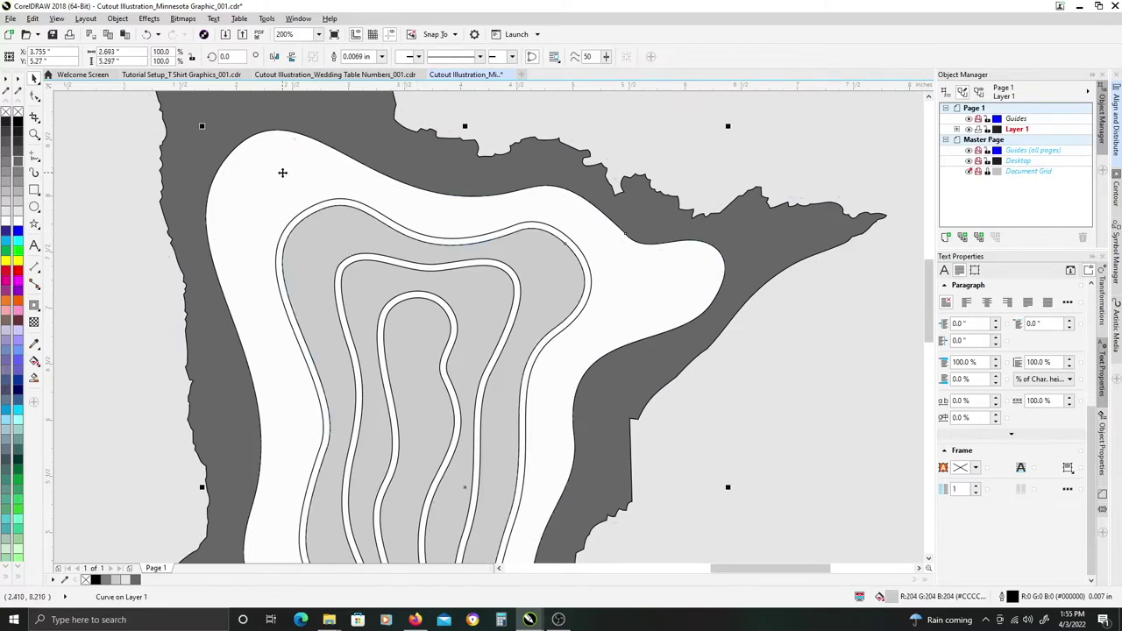
{"action": "left_click", "coordinate": [282, 173], "text": "shift"}
{"action": "left_click", "coordinate": [313, 58]}
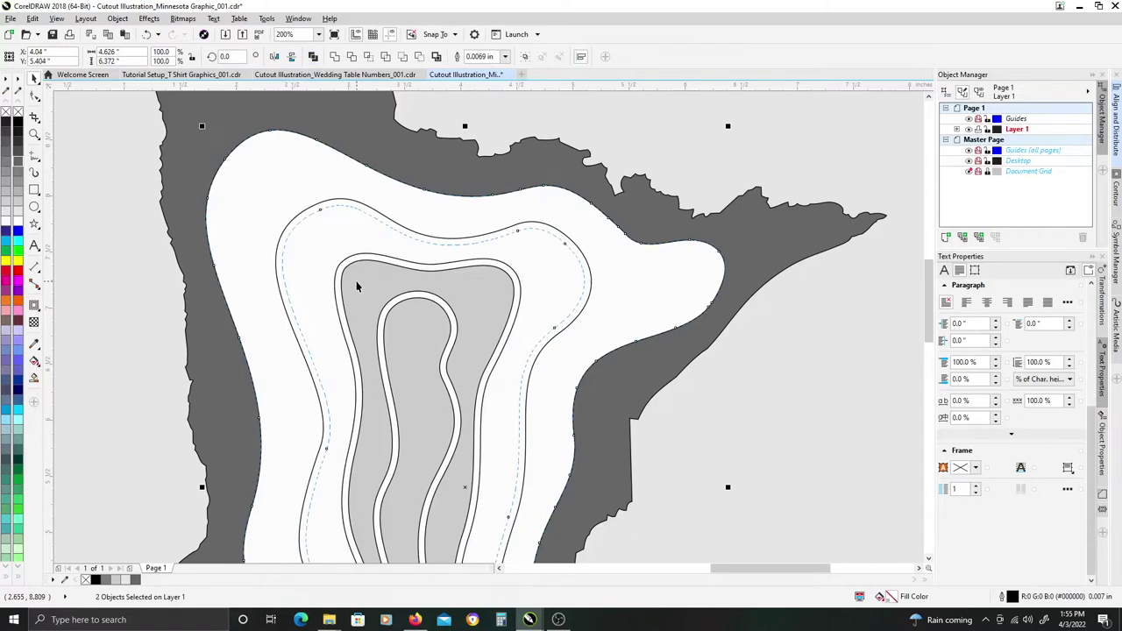
Combine the third and innermost light grey contours with the white offset shapes around them to cut the remaining openings.
{"action": "left_click", "coordinate": [360, 278]}
{"action": "left_click", "coordinate": [327, 233], "text": "shift"}
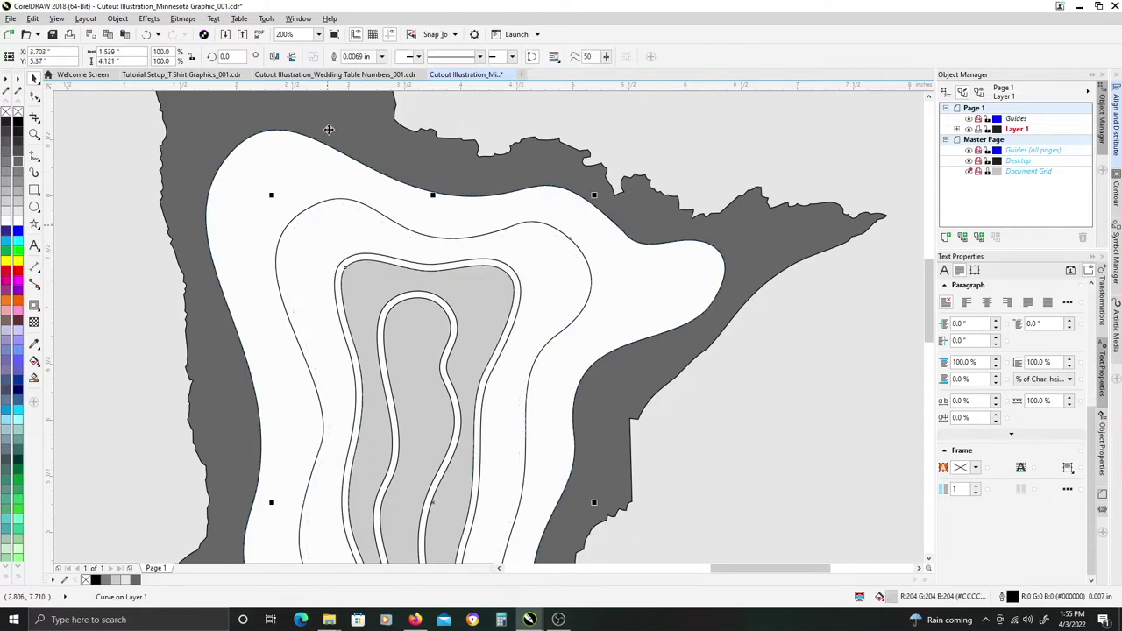
{"action": "left_click", "coordinate": [313, 57]}
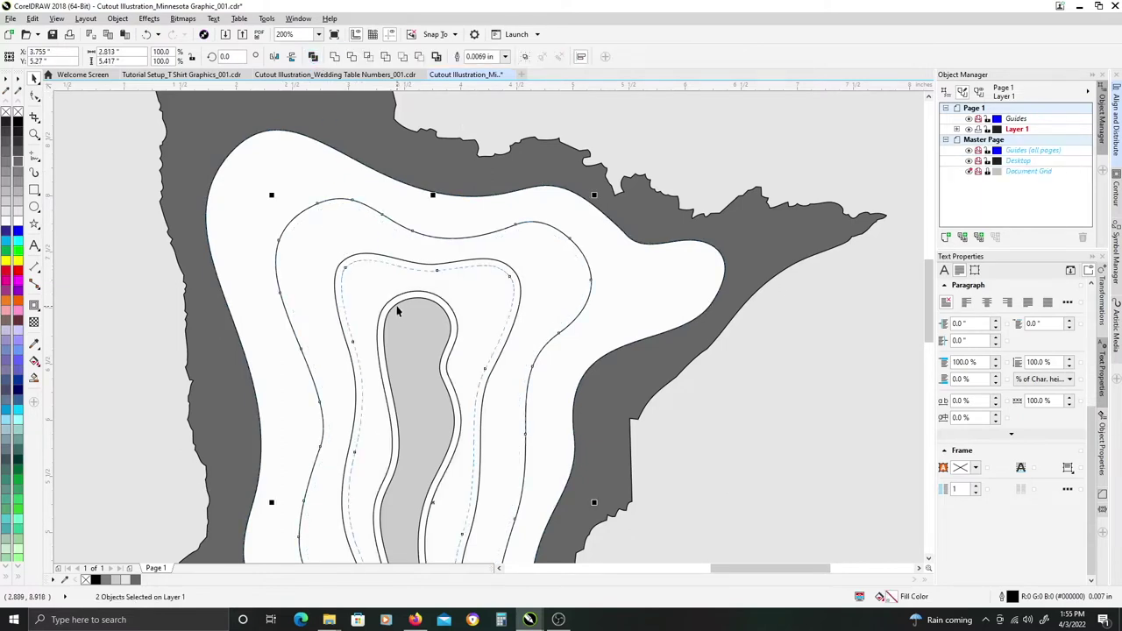
{"action": "left_click", "coordinate": [403, 316]}
{"action": "left_click", "coordinate": [377, 288]}
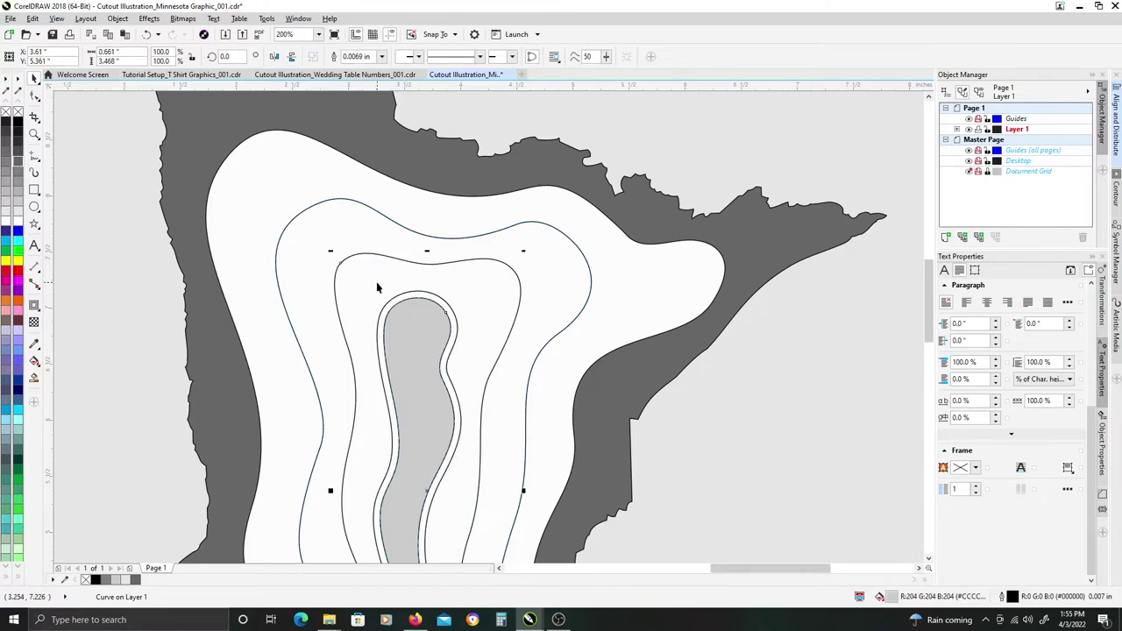
{"action": "left_click", "coordinate": [377, 278], "text": "shift"}
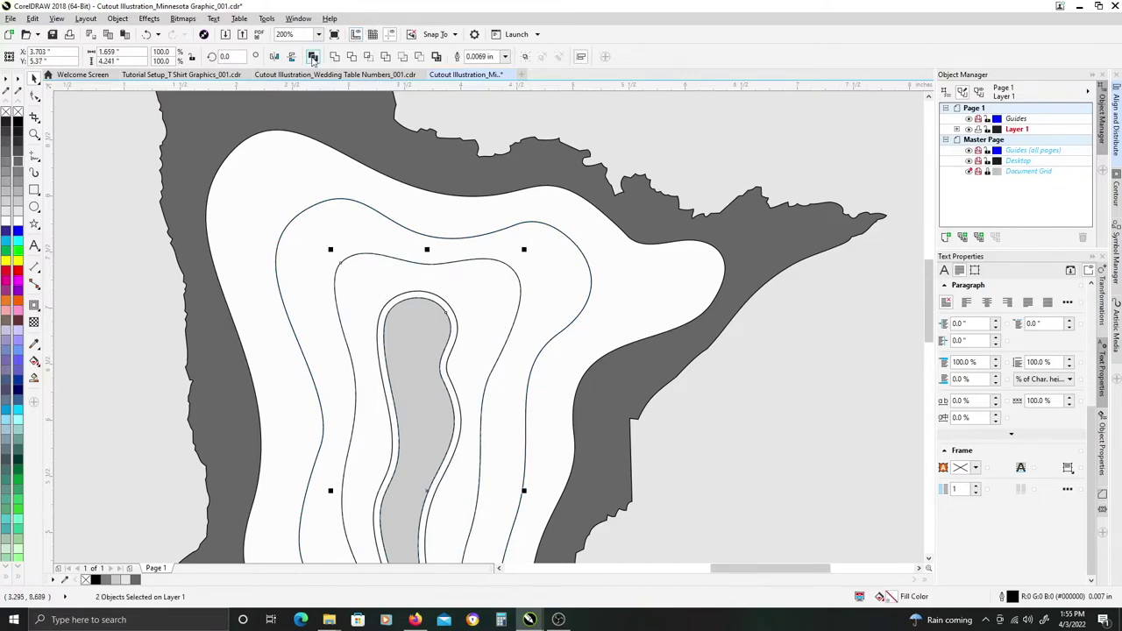
{"action": "left_click", "coordinate": [313, 57]}
Fill the innermost white offset shape with 70% Black and send it to the back.
{"action": "left_click_drag", "start_coordinate": [413, 295], "coordinate": [376, 172]}
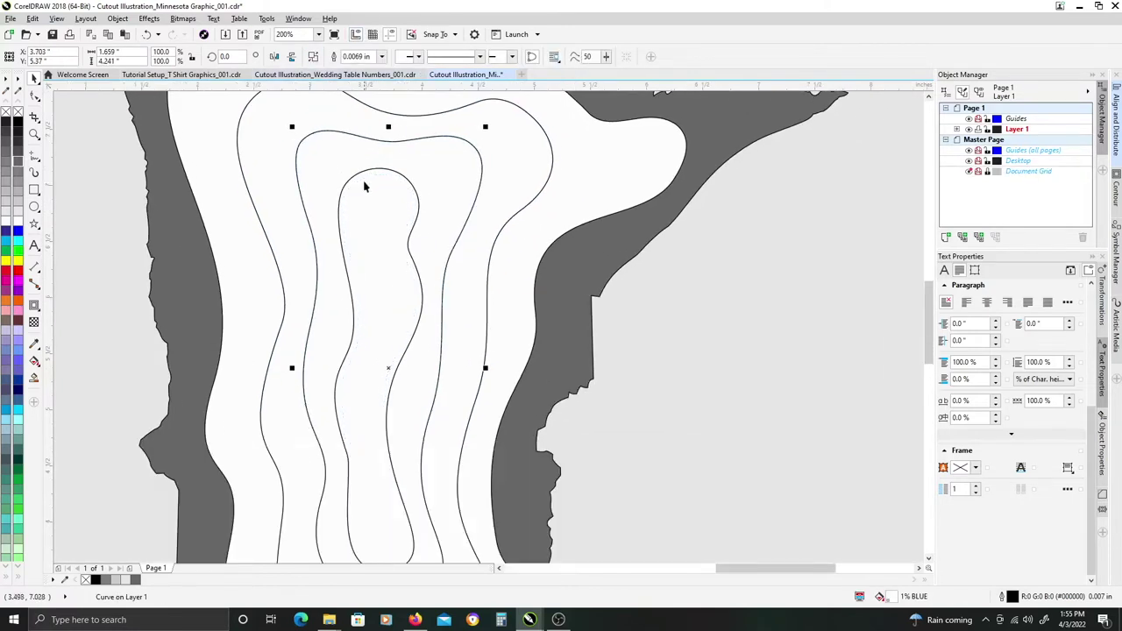
{"action": "left_click", "coordinate": [336, 168]}
{"action": "left_click", "coordinate": [372, 258]}
{"action": "left_click", "coordinate": [19, 155]}
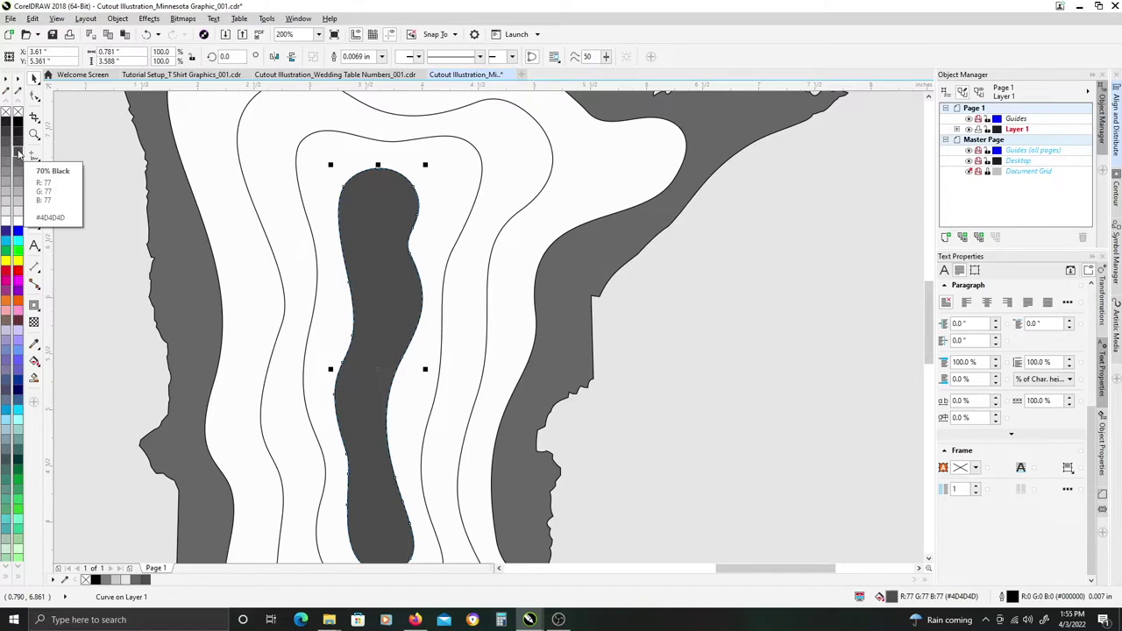
{"action": "right_click", "coordinate": [17, 151]}
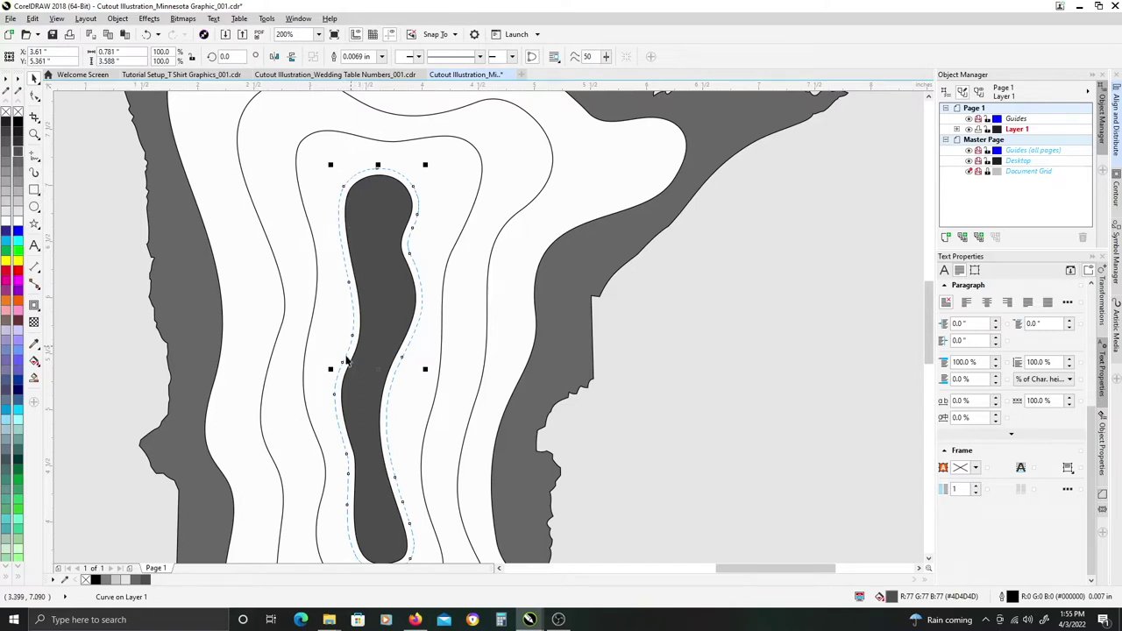
Restack the five cutout shapes from the innermost outward so each outer layer overlaps the next inner one, and deselect.
{"action": "left_click_drag", "start_coordinate": [369, 316], "coordinate": [365, 262]}
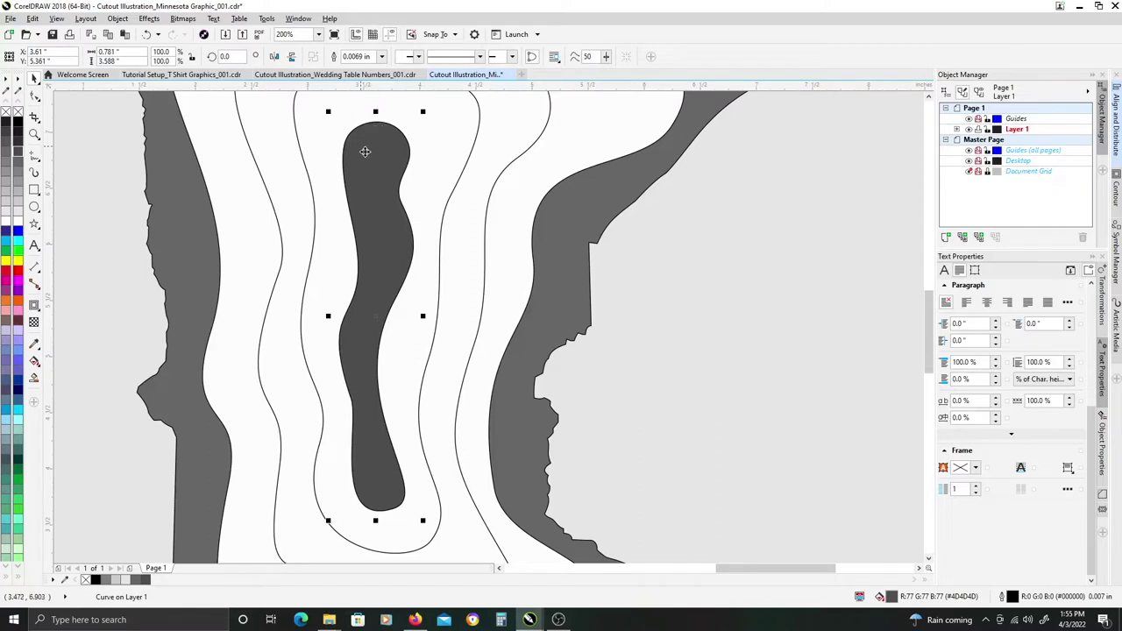
{"action": "scroll", "coordinate": [365, 145], "scroll_direction": "up", "scroll_amount": 2}
{"action": "left_click", "coordinate": [399, 262]}
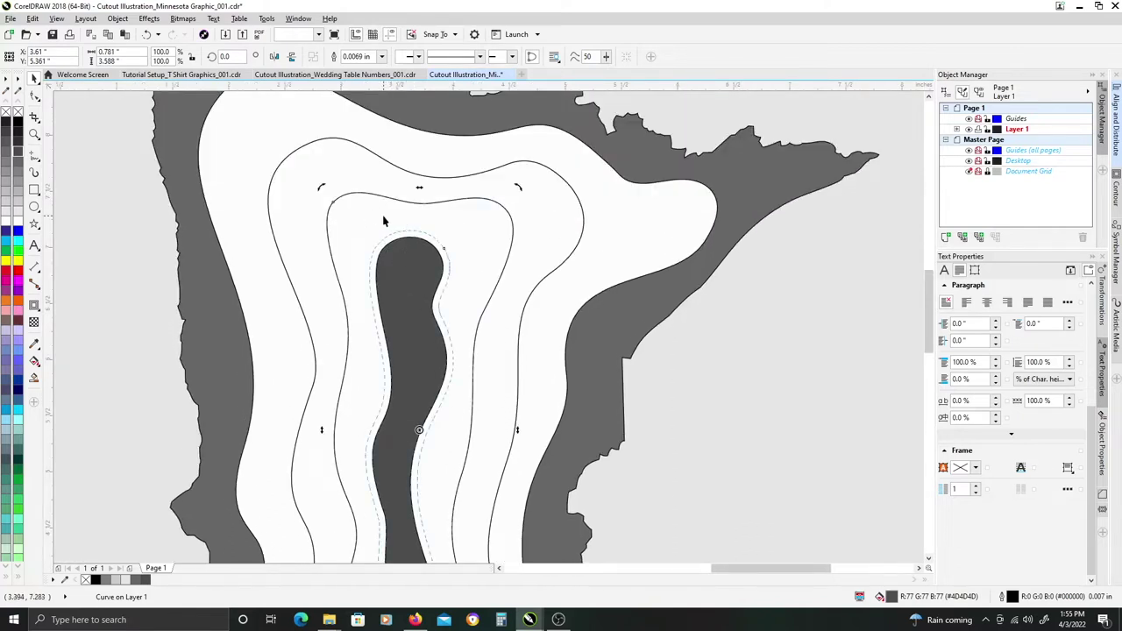
{"action": "left_click", "coordinate": [383, 217], "text": "shift"}
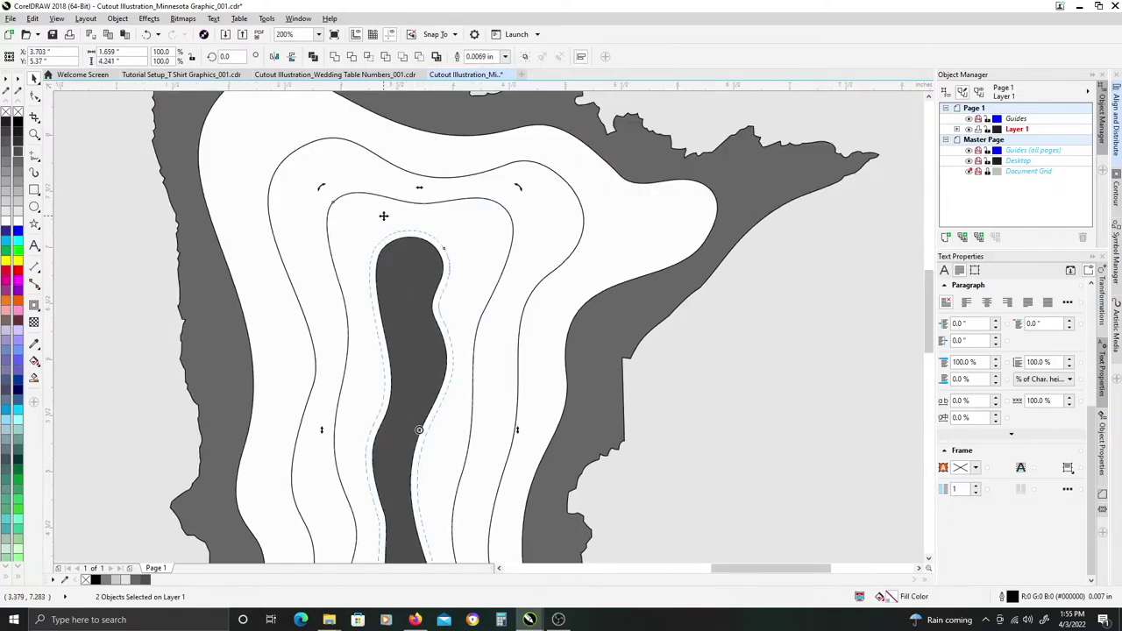
{"action": "left_click", "coordinate": [348, 181], "text": "shift"}
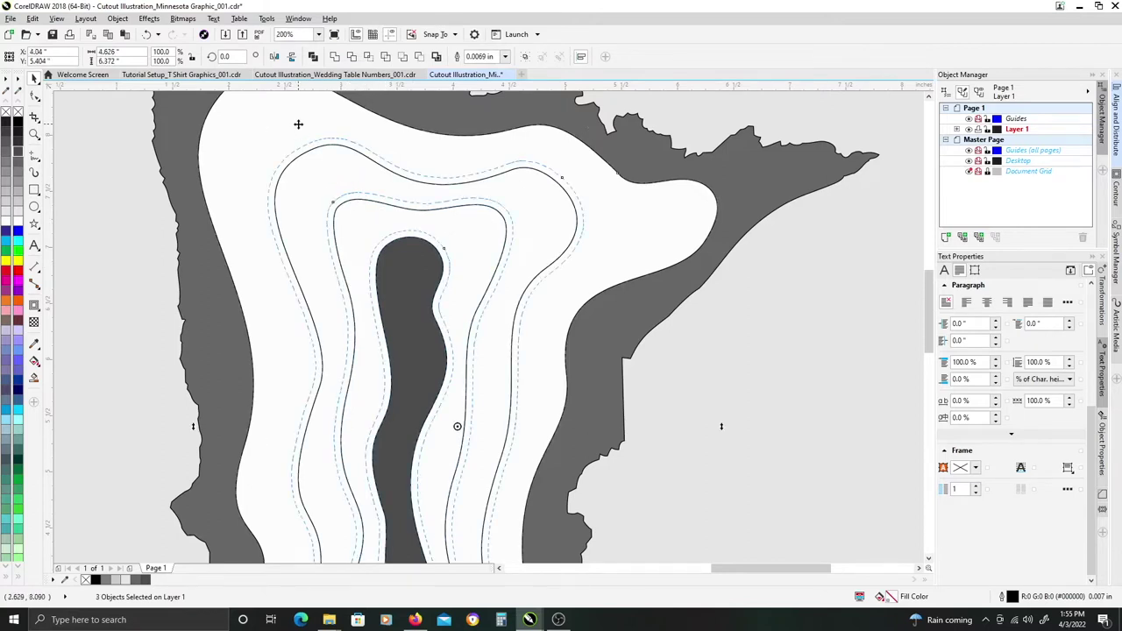
{"action": "left_click", "coordinate": [191, 121], "text": "shift"}
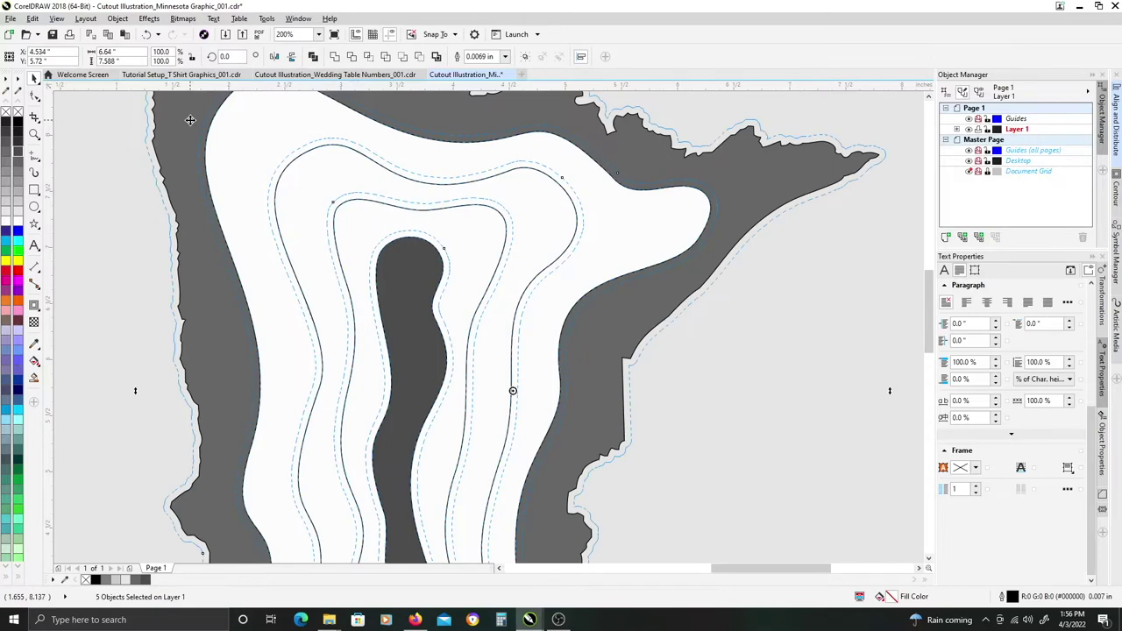
{"action": "scroll", "coordinate": [341, 242], "scroll_direction": "down", "scroll_amount": 2}
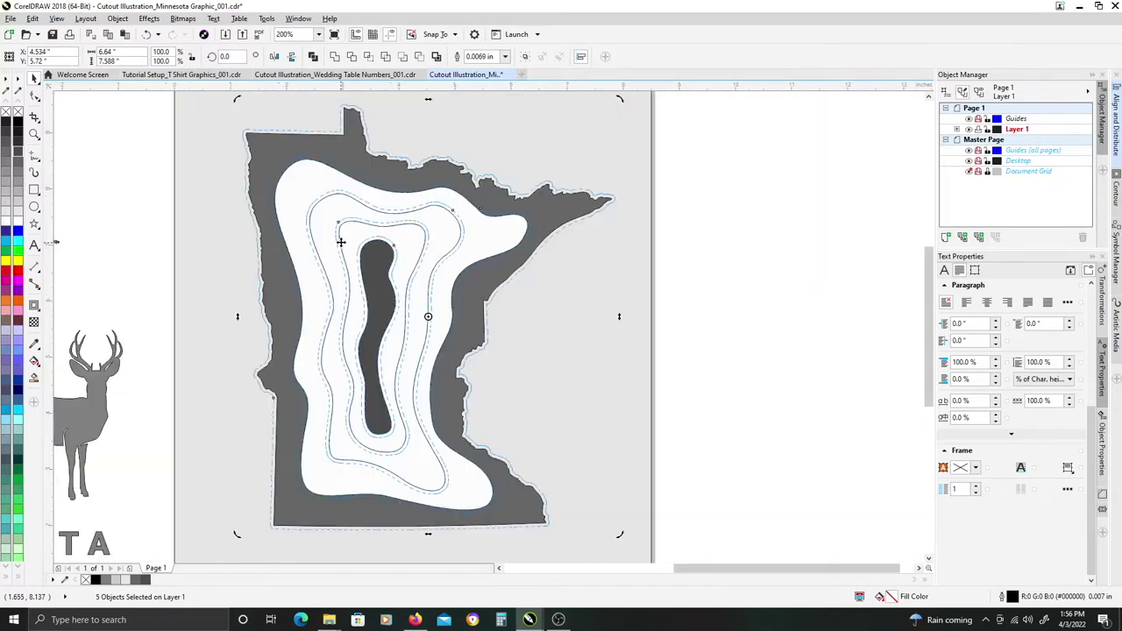
{"action": "left_click", "coordinate": [706, 243]}
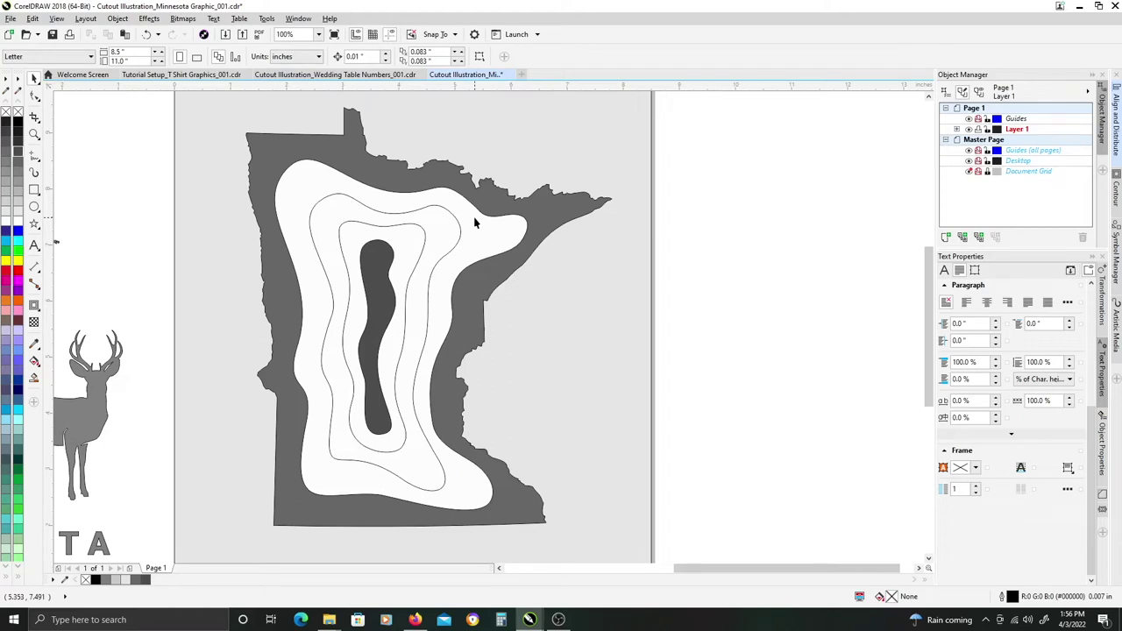
Fill the outer state layer with light grey and the first contour layer inside it with a slightly darker grey.
{"action": "left_click", "coordinate": [311, 208]}
{"action": "key", "text": "F3"}
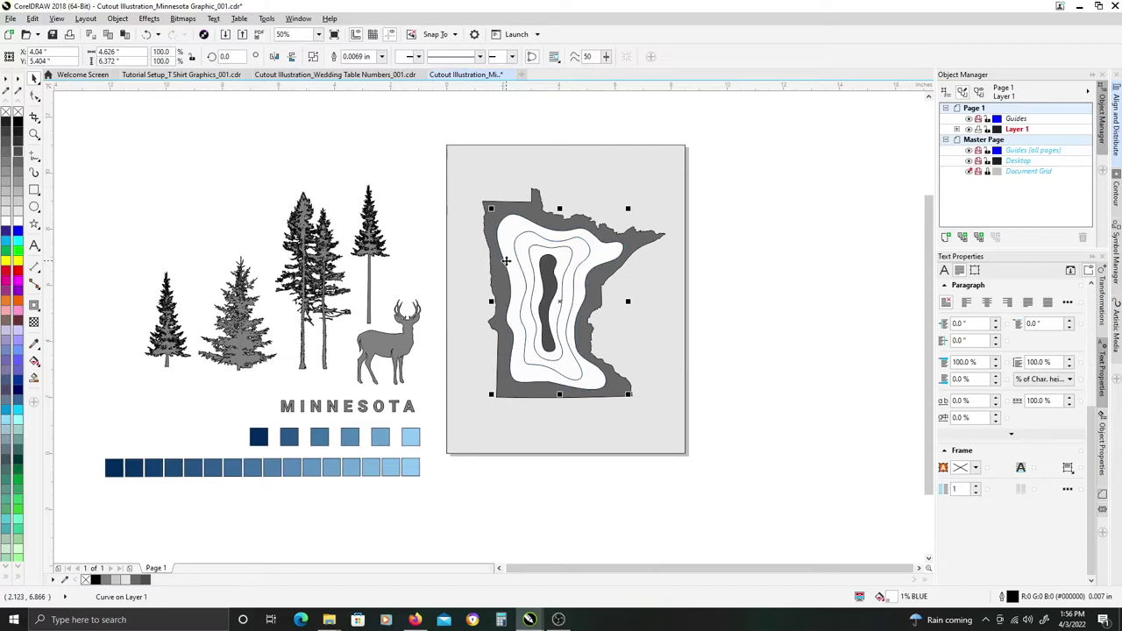
{"action": "scroll", "coordinate": [541, 241], "scroll_direction": "up", "scroll_amount": 1}
{"action": "left_click_drag", "start_coordinate": [537, 241], "coordinate": [444, 213]}
{"action": "left_click", "coordinate": [381, 187]}
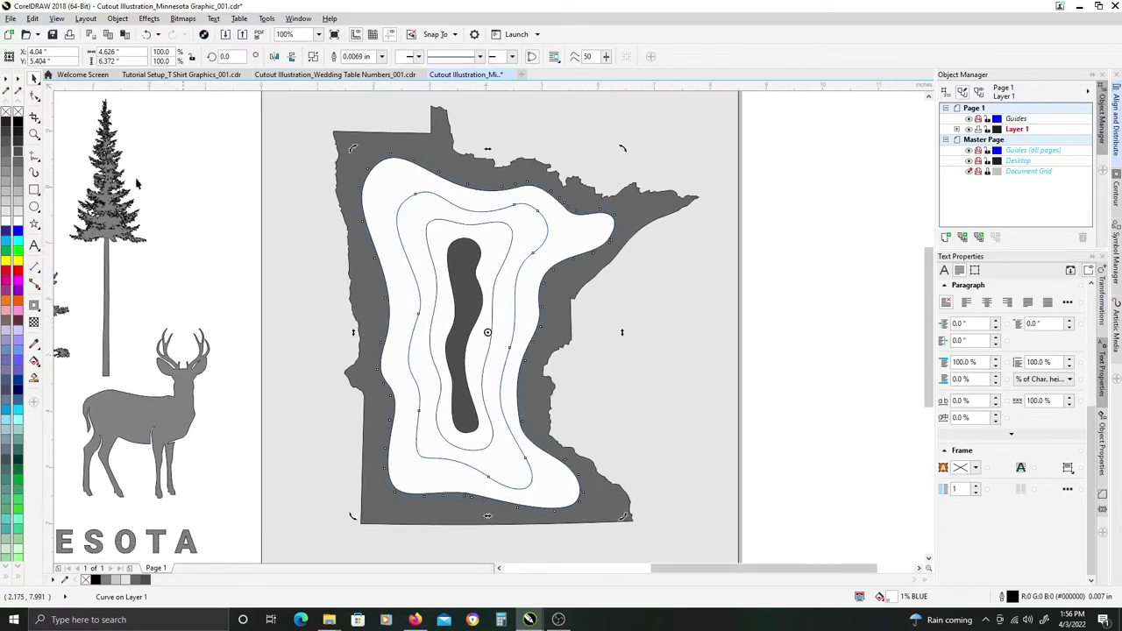
{"action": "left_click", "coordinate": [364, 166]}
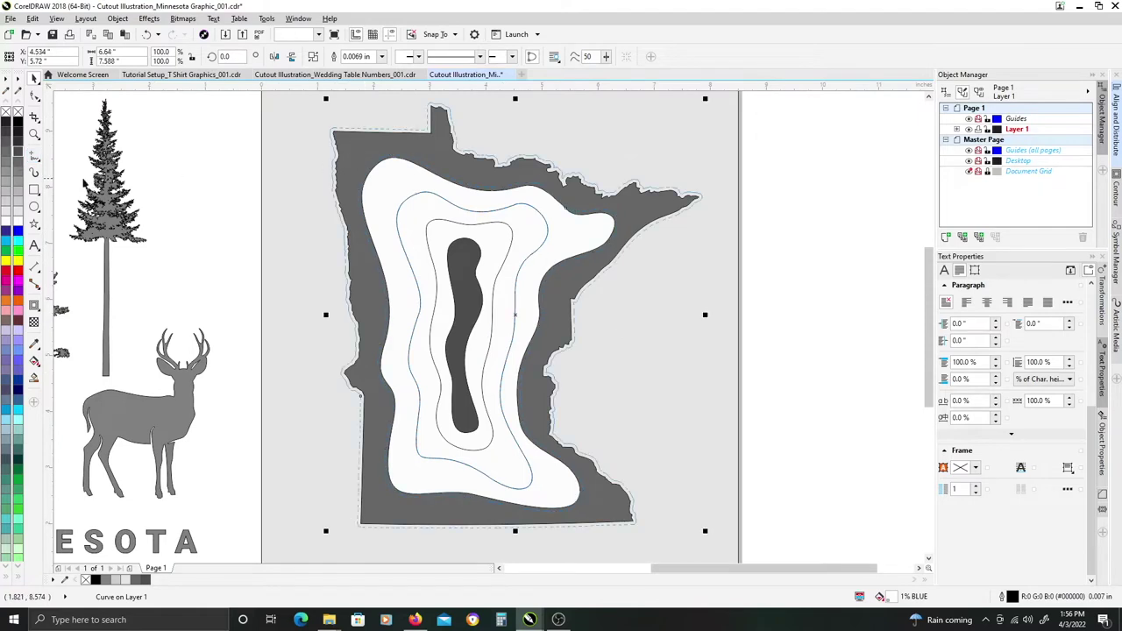
{"action": "left_click", "coordinate": [18, 201]}
{"action": "left_click", "coordinate": [406, 177]}
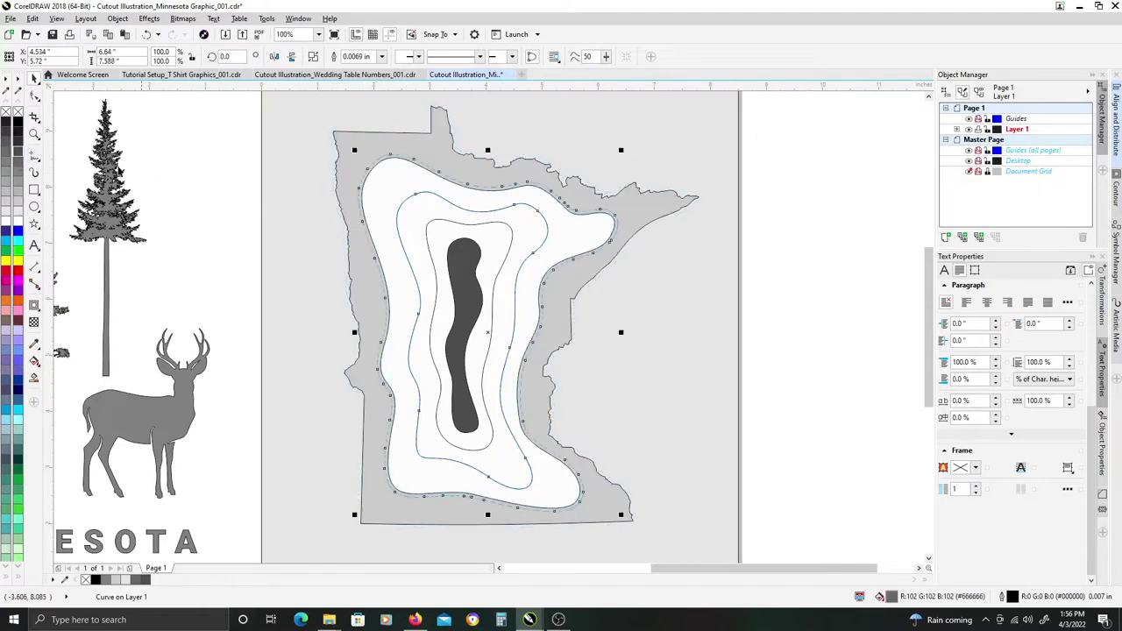
{"action": "left_click", "coordinate": [18, 190]}
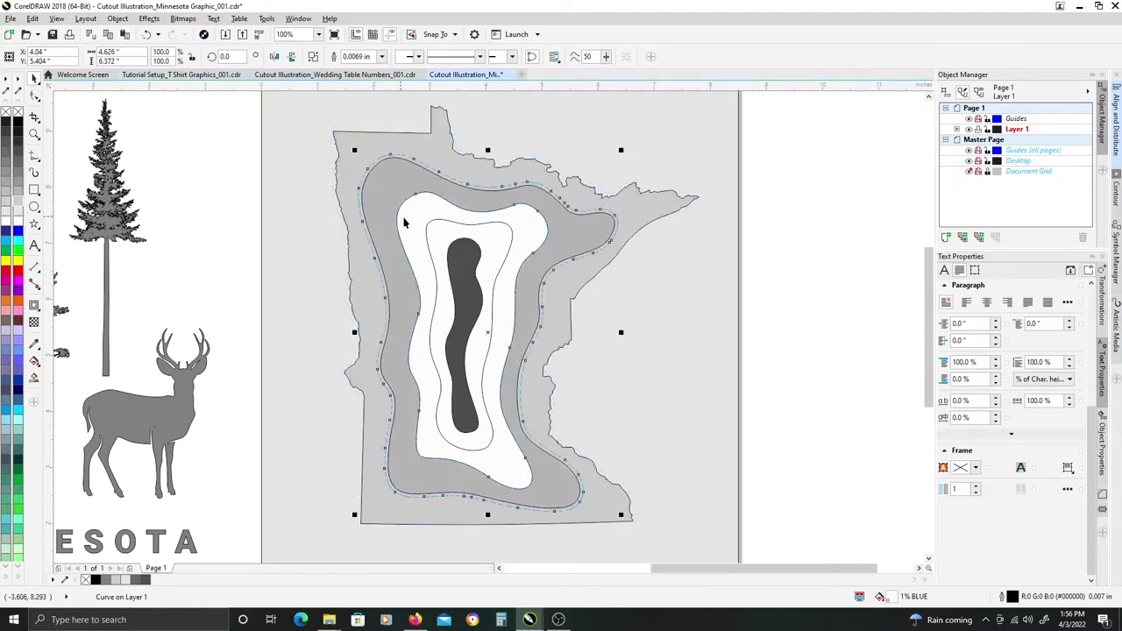
Fill the second contour layer with medium grey and the third with darker grey (R128 G128 B128), and deselect.
{"action": "left_click", "coordinate": [411, 223]}
{"action": "left_click", "coordinate": [18, 180]}
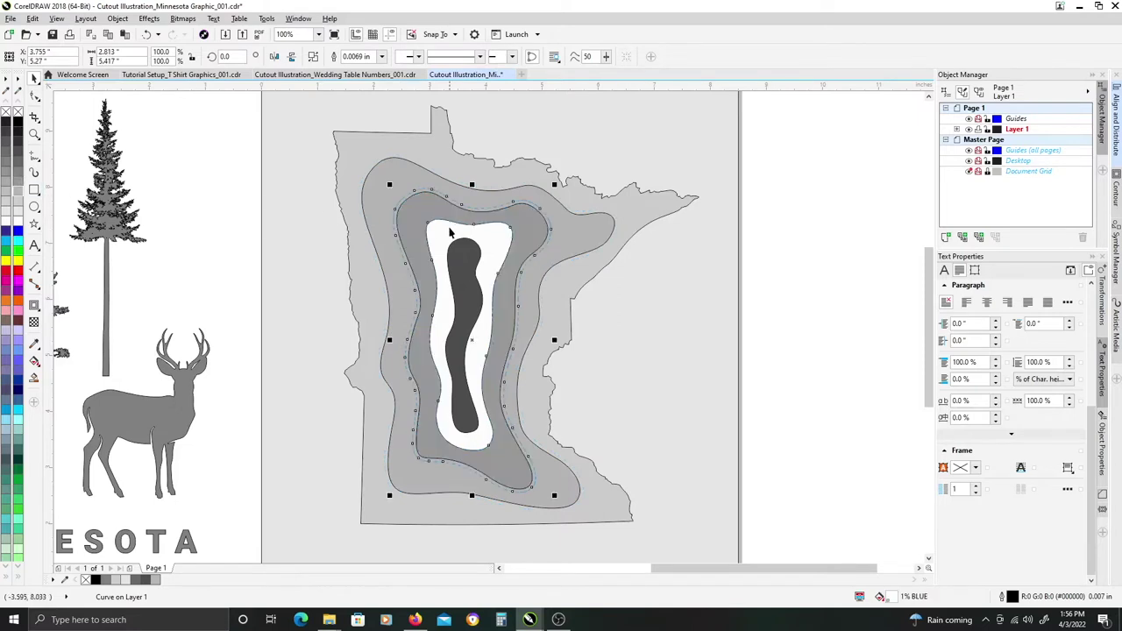
{"action": "key", "text": "Tab"}
{"action": "left_click", "coordinate": [18, 170]}
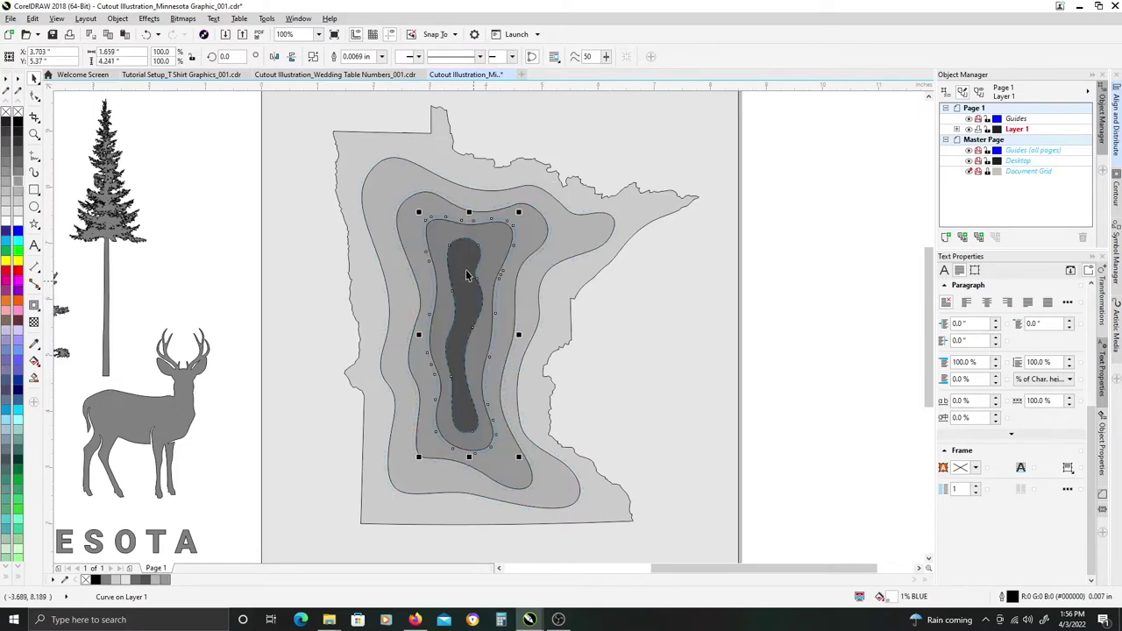
{"action": "left_click_drag", "start_coordinate": [699, 354], "coordinate": [766, 282]}
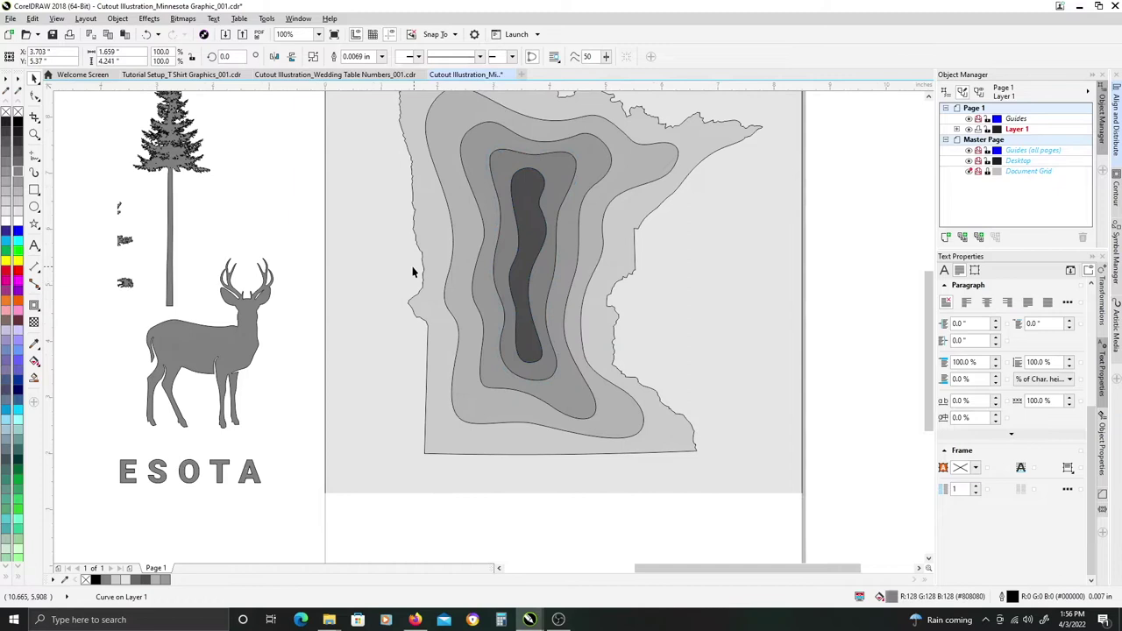
{"action": "left_click", "coordinate": [378, 264]}
{"action": "scroll", "coordinate": [433, 307], "scroll_direction": "down", "scroll_amount": 2}
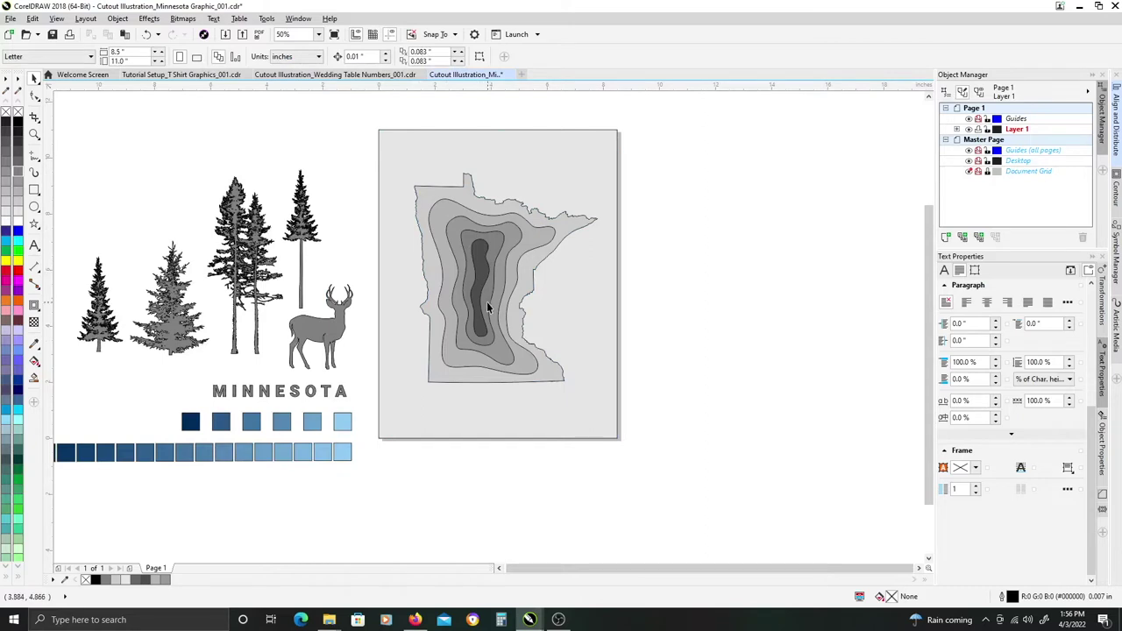
Place a copy of the deer over the lower part of the state and fill it with light grey (R230 G230 B230).
{"action": "scroll", "coordinate": [465, 343], "scroll_direction": "left", "scroll_amount": 1}
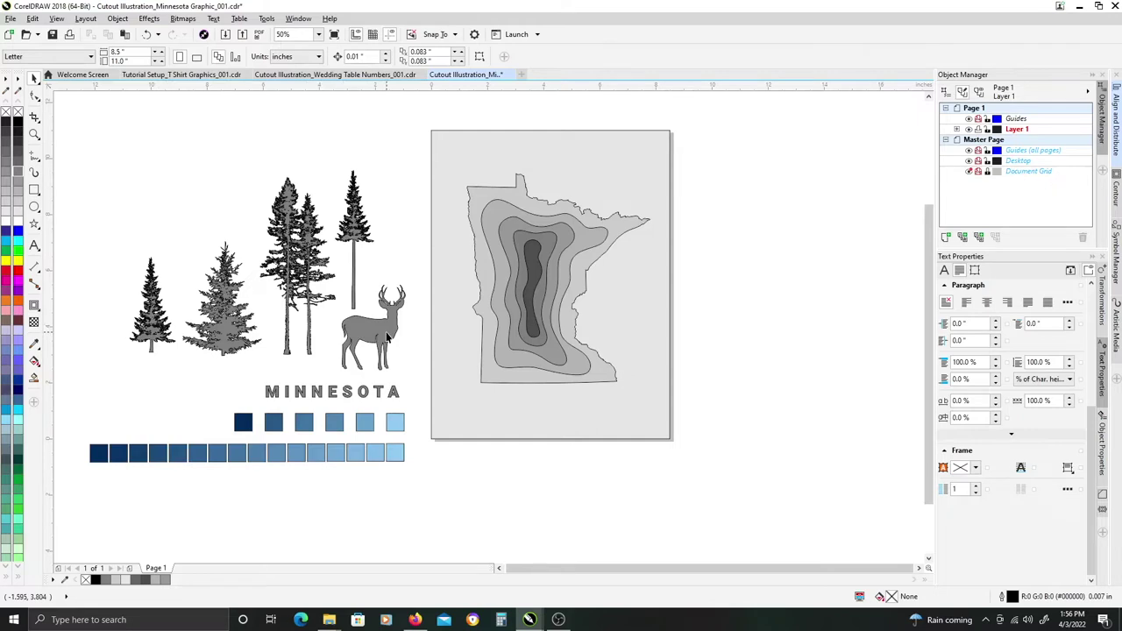
{"action": "scroll", "coordinate": [383, 334], "scroll_direction": "up", "scroll_amount": 2}
{"action": "left_click_drag", "start_coordinate": [363, 330], "coordinate": [694, 365]}
{"action": "left_click", "coordinate": [16, 214]}
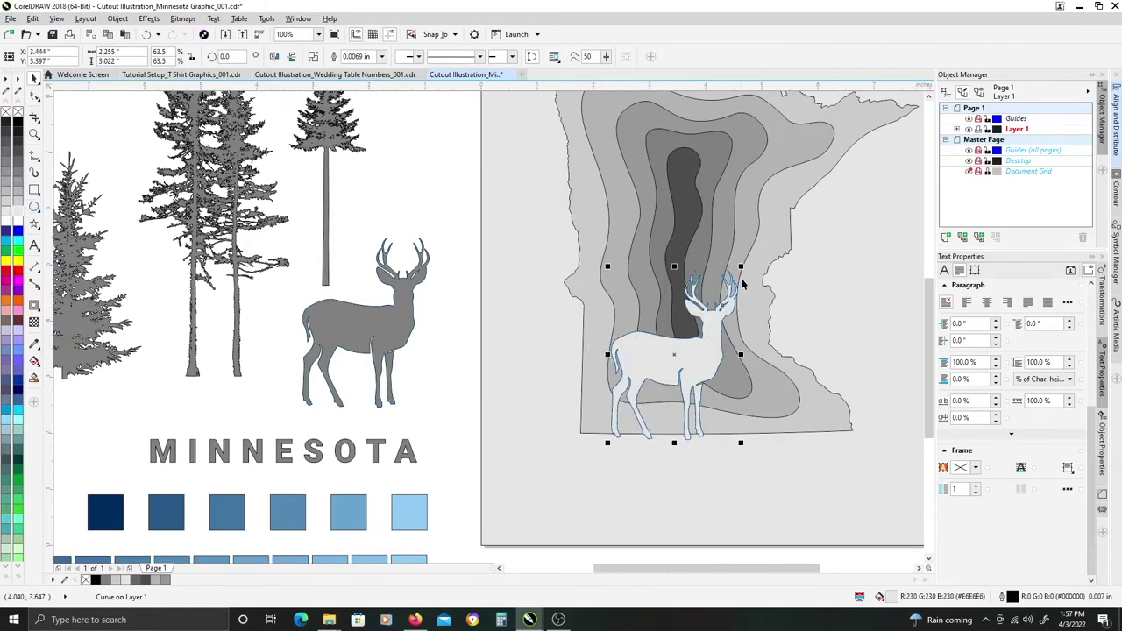
Enlarge the deer copy on the state to about 2.32 by 3.11 inches.
{"action": "left_click_drag", "start_coordinate": [741, 266], "coordinate": [744, 261]}
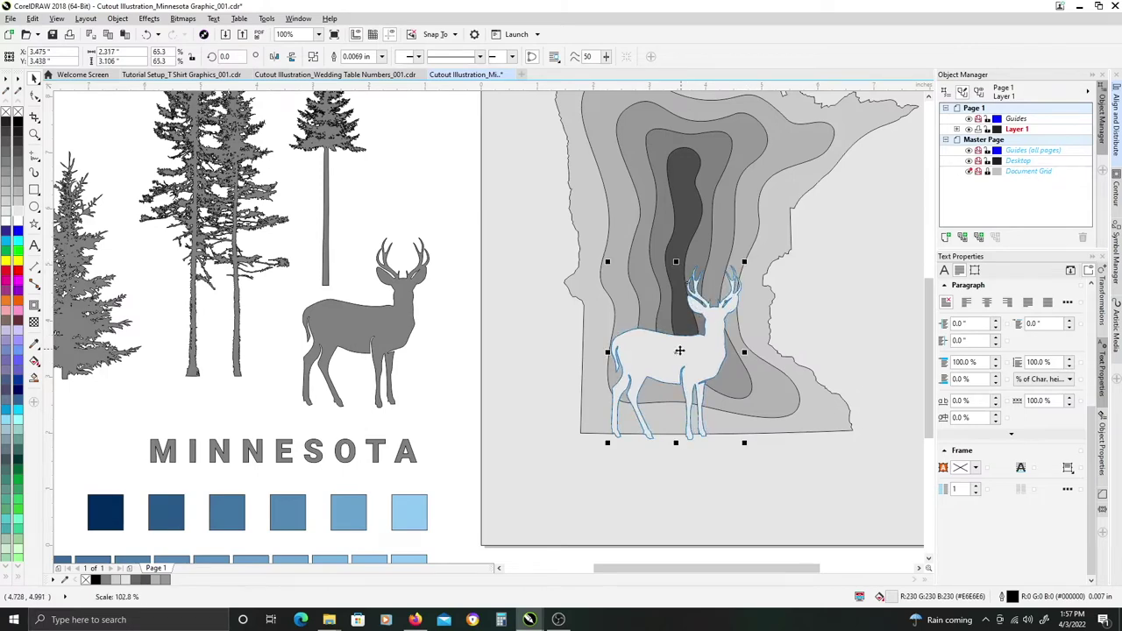
{"action": "scroll", "coordinate": [679, 351], "scroll_direction": "down", "scroll_amount": 2}
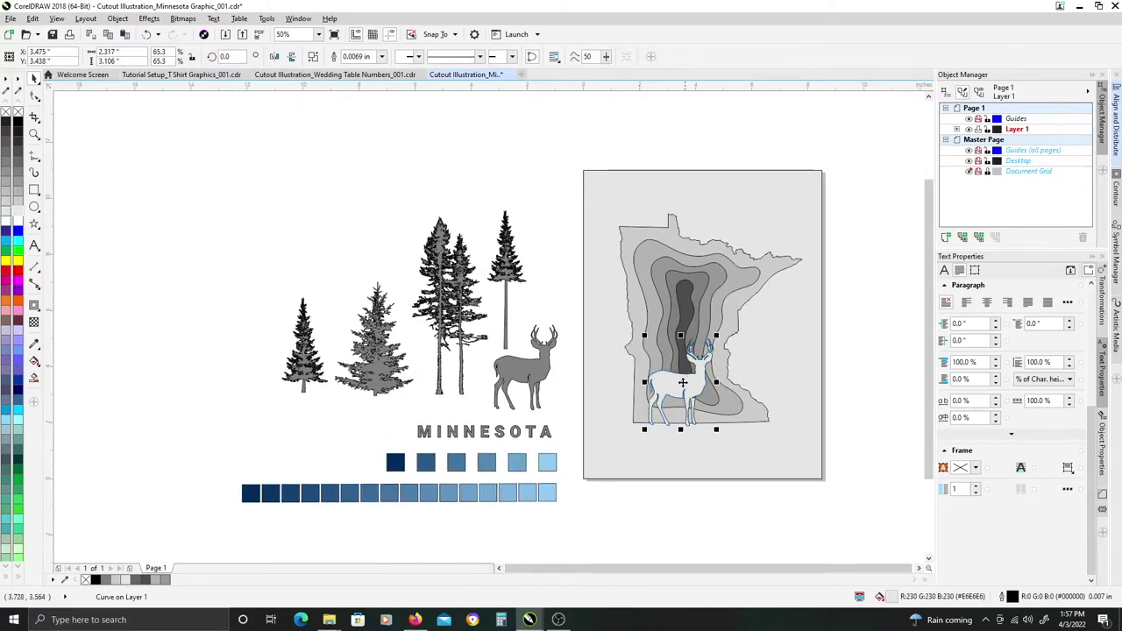
{"action": "left_click_drag", "start_coordinate": [565, 332], "coordinate": [502, 329]}
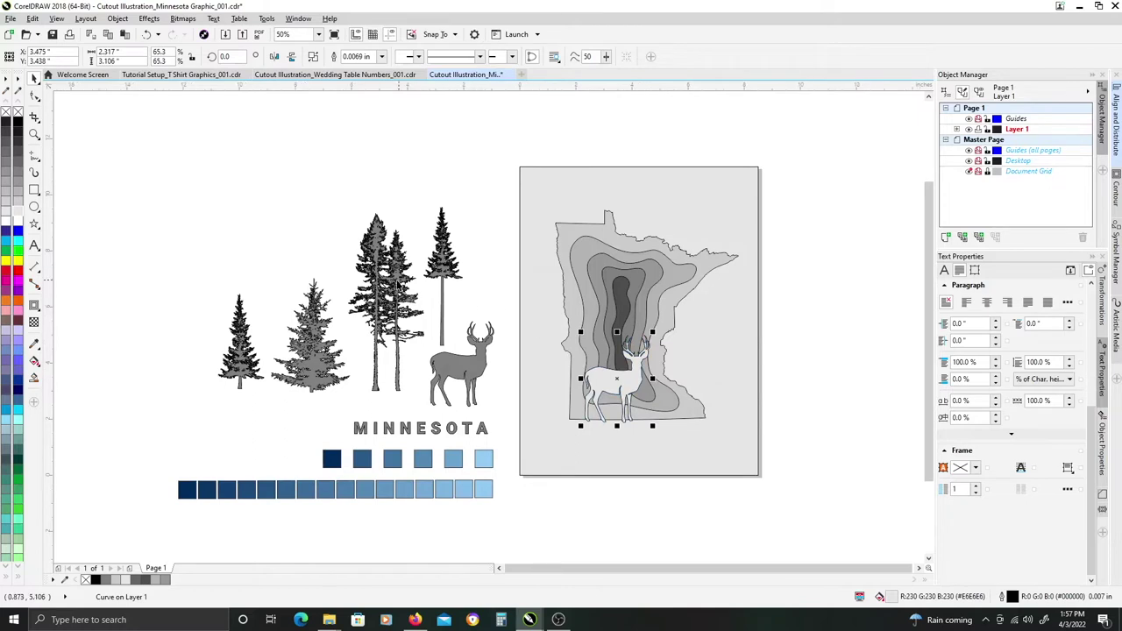
Place copies of the double pine, the tall single pine and the two spruces over the state on the page.
{"action": "left_click_drag", "start_coordinate": [394, 282], "coordinate": [599, 317]}
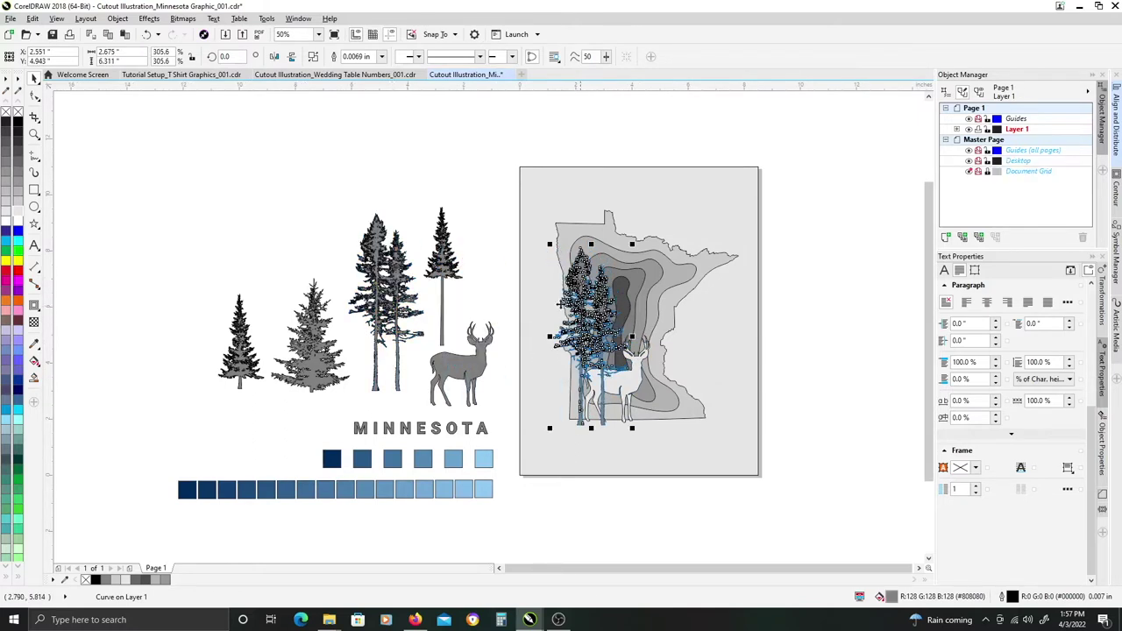
{"action": "left_click_drag", "start_coordinate": [445, 274], "coordinate": [652, 351]}
{"action": "left_click", "coordinate": [314, 348]}
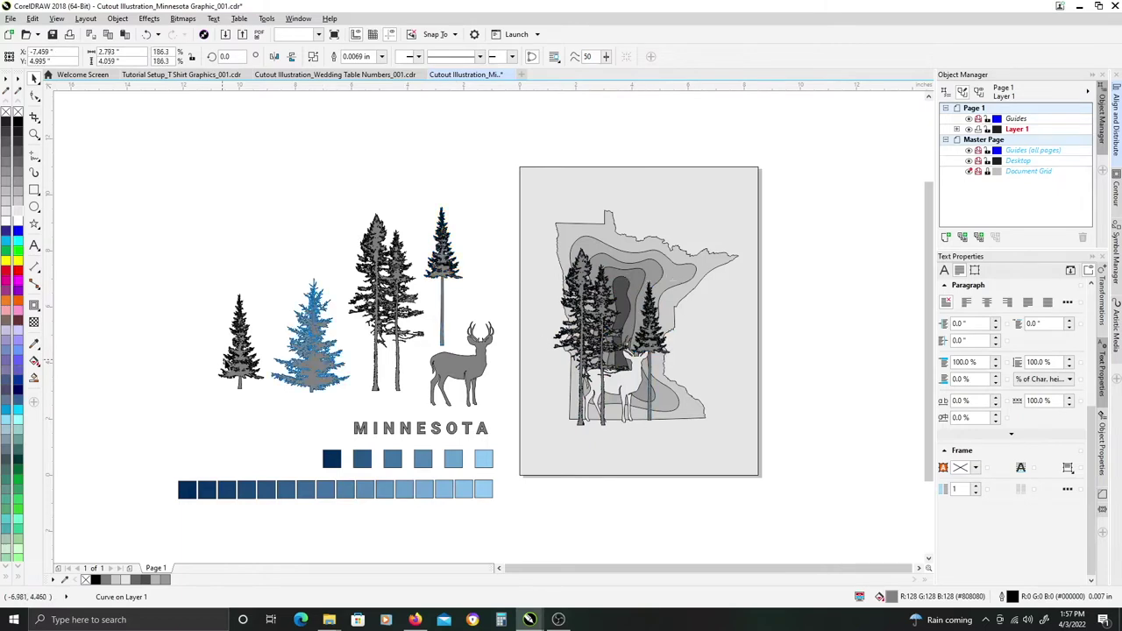
{"action": "left_click", "coordinate": [238, 351], "text": "shift"}
{"action": "left_click_drag", "start_coordinate": [239, 351], "coordinate": [659, 386]}
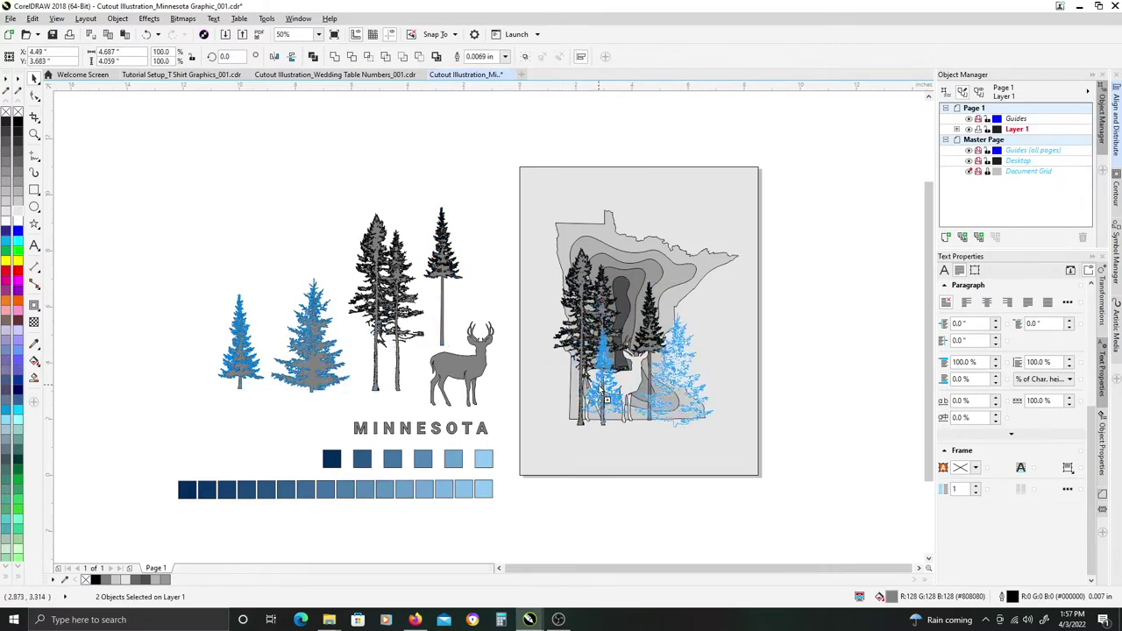
Reposition the small spruce copy behind the deer's front legs and the wide spruce copy over the state's lower right.
{"action": "scroll", "coordinate": [659, 386], "scroll_direction": "up", "scroll_amount": 2}
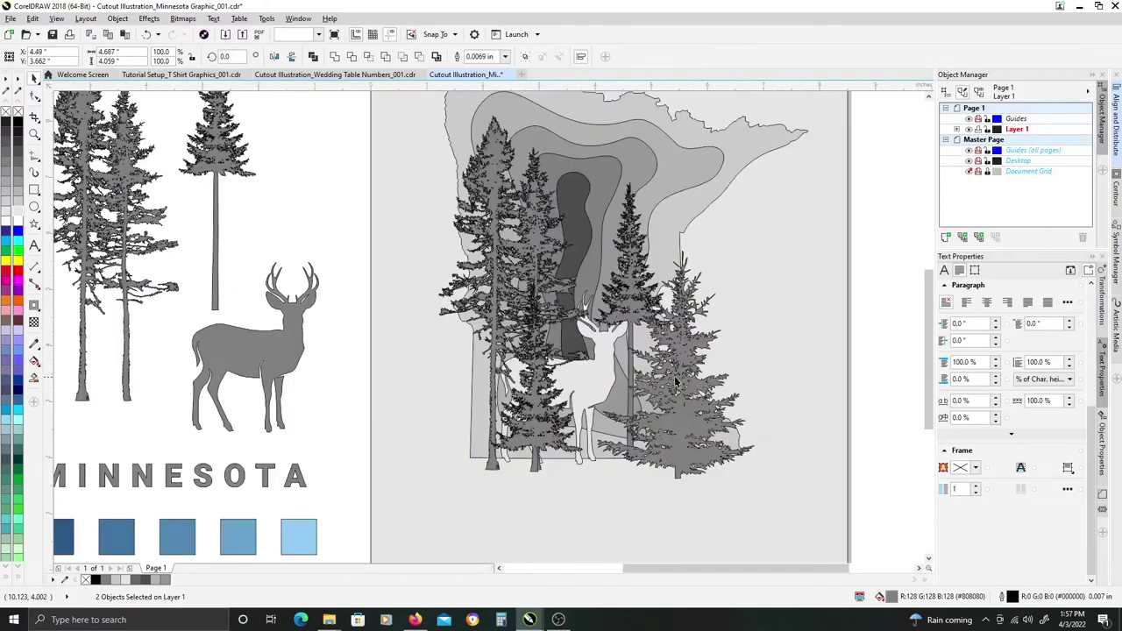
{"action": "left_click_drag", "start_coordinate": [534, 403], "coordinate": [604, 407]}
{"action": "left_click", "coordinate": [691, 416]}
{"action": "left_click_drag", "start_coordinate": [692, 416], "coordinate": [667, 404]}
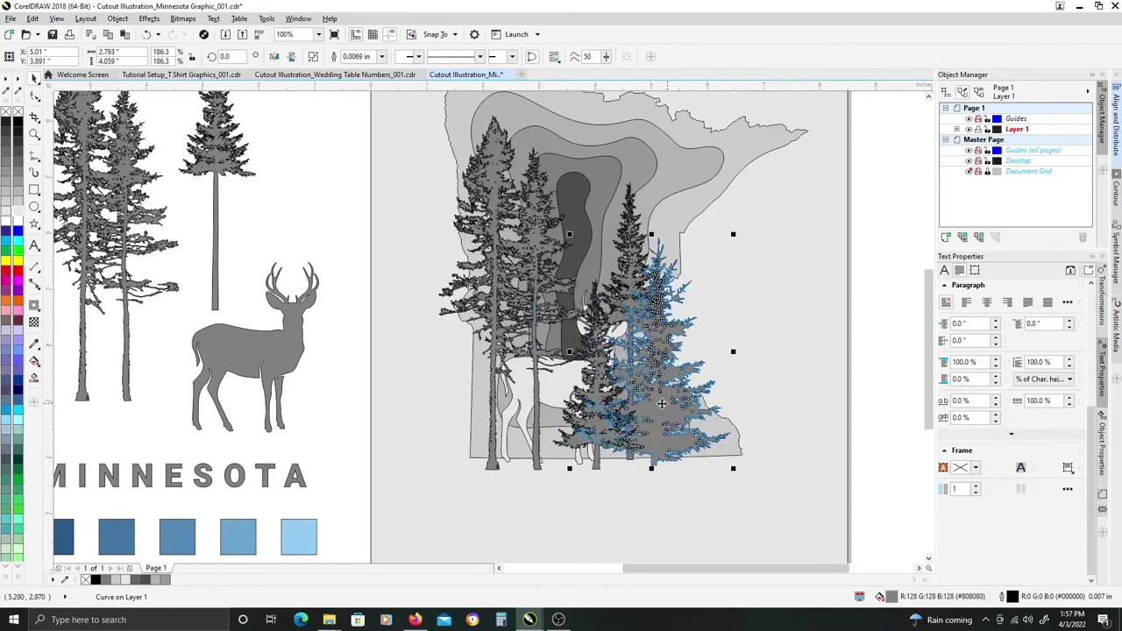
Bring the deer on the state in front of all the trees.
{"action": "left_click", "coordinate": [538, 377]}
{"action": "left_click", "coordinate": [551, 384]}
{"action": "key", "text": "shift+Page_Up"}
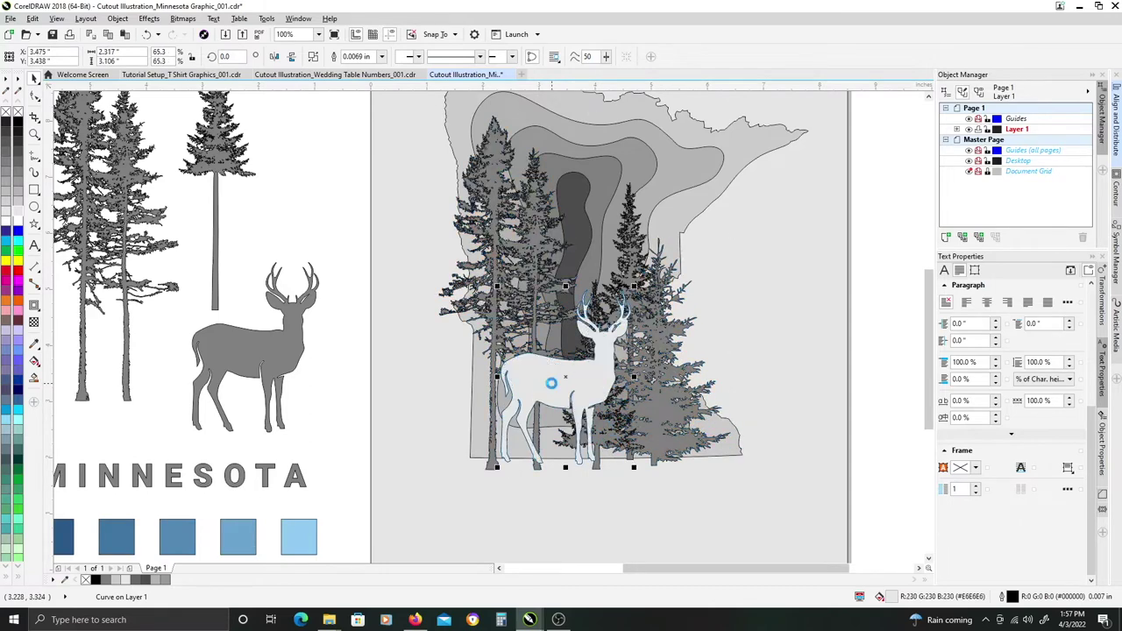
Fill the small and wide spruce copies on the state with light grey (R204 G204 B204).
{"action": "left_click_drag", "start_coordinate": [631, 311], "coordinate": [566, 383]}
{"action": "left_click", "coordinate": [587, 434]}
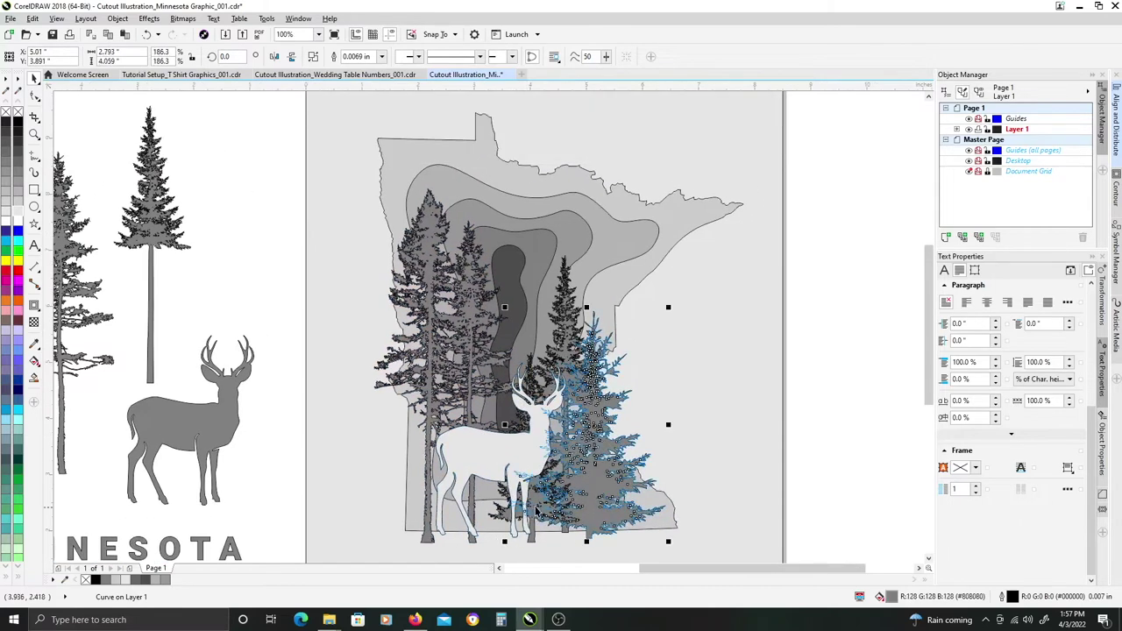
{"action": "left_click", "coordinate": [535, 500], "text": "shift"}
{"action": "left_click", "coordinate": [17, 216]}
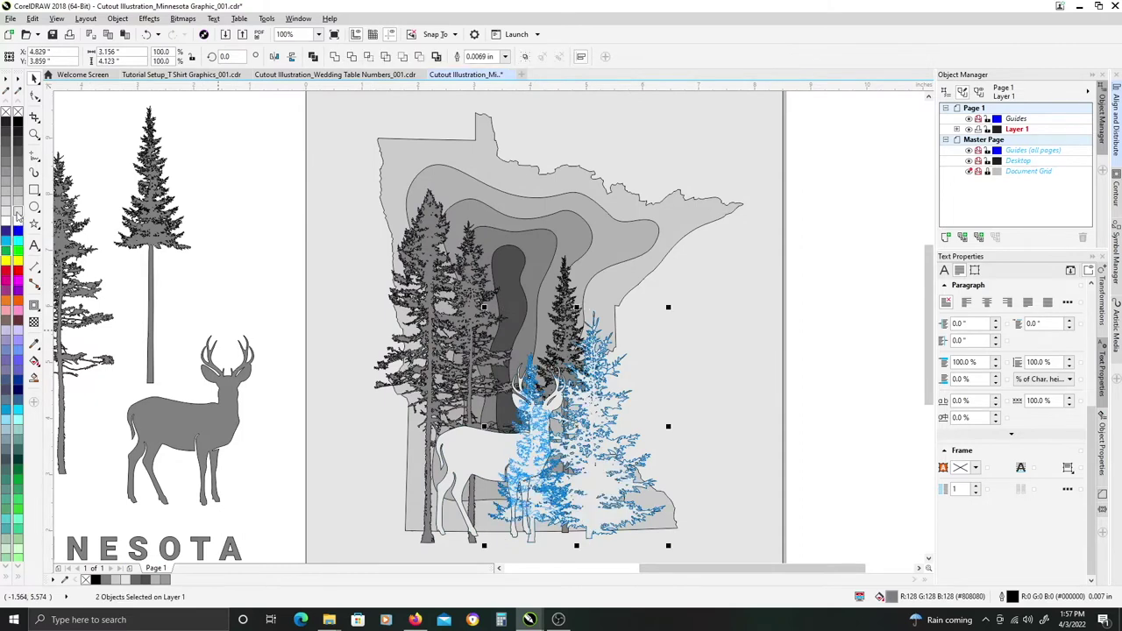
{"action": "left_click", "coordinate": [17, 204]}
Bring the page-size outer layer to the front so it masks the artwork outside the state outline, and deselect.
{"action": "left_click", "coordinate": [567, 339]}
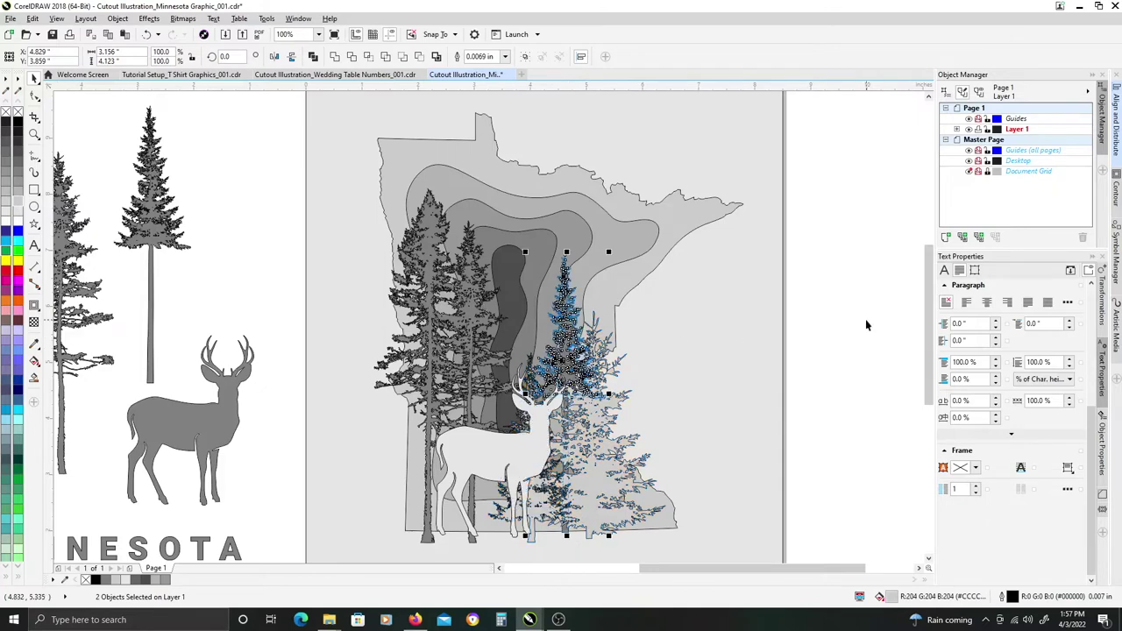
{"action": "left_click_drag", "start_coordinate": [865, 321], "coordinate": [849, 267]}
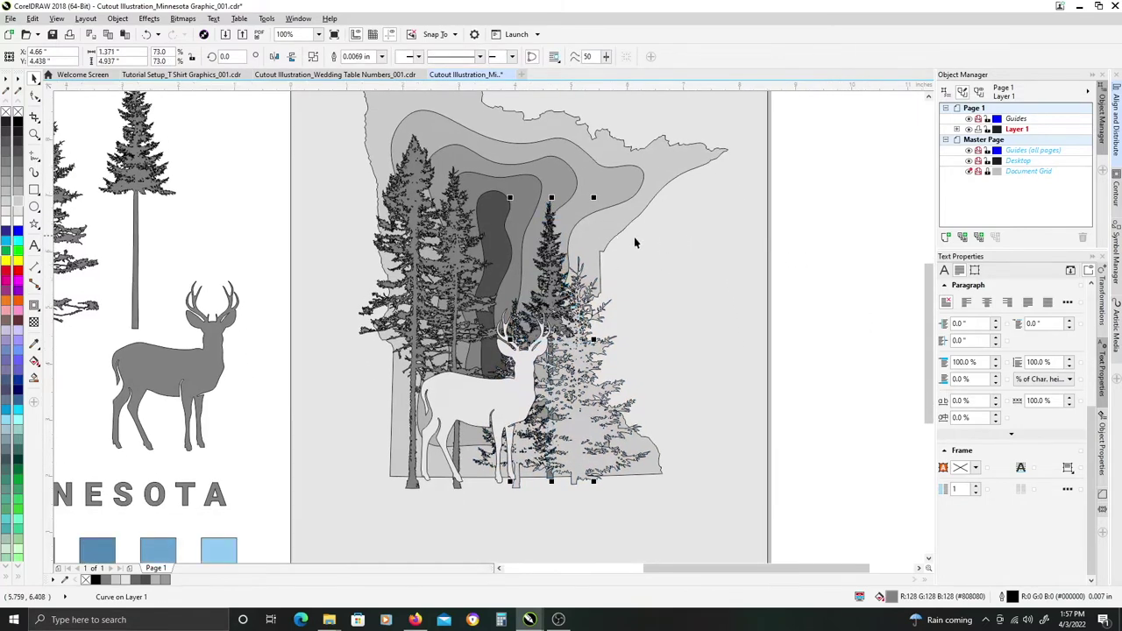
{"action": "left_click", "coordinate": [635, 237]}
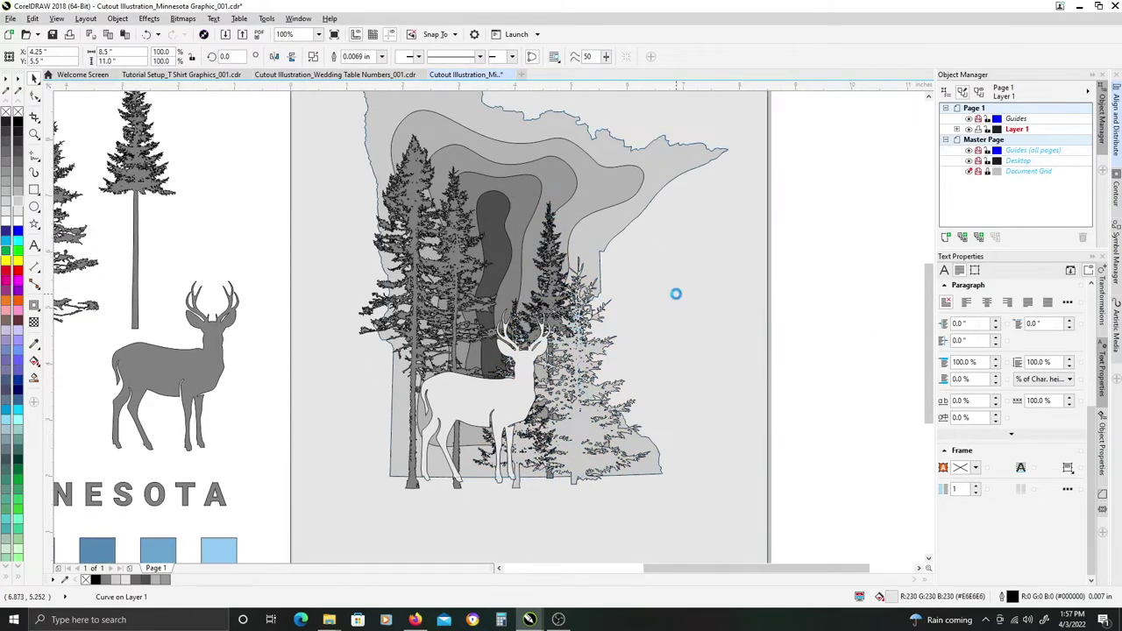
{"action": "left_click", "coordinate": [790, 311]}
{"action": "left_click_drag", "start_coordinate": [790, 310], "coordinate": [767, 381]}
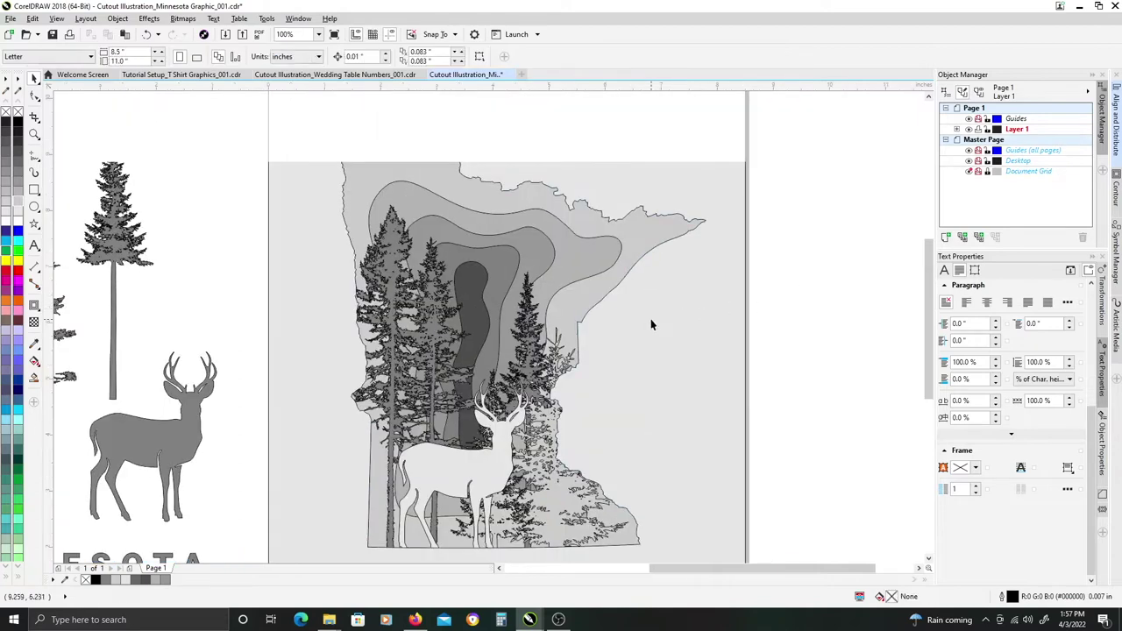
{"action": "left_click_drag", "start_coordinate": [778, 302], "coordinate": [830, 233]}
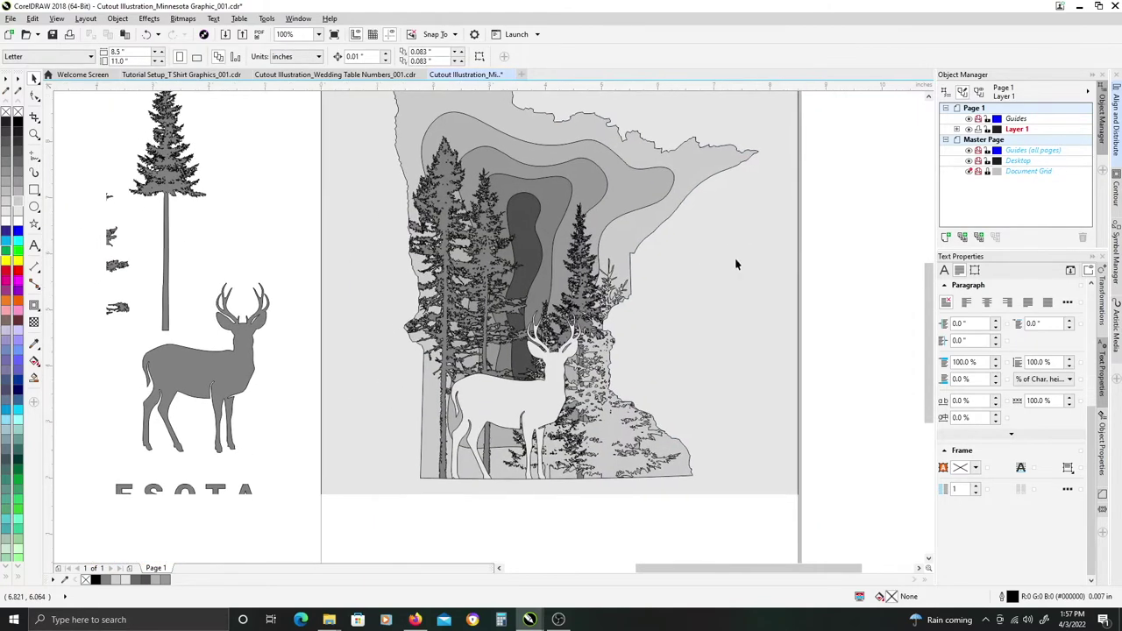
Shift the tall single pine on the state slightly upward.
{"action": "left_click", "coordinate": [438, 259]}
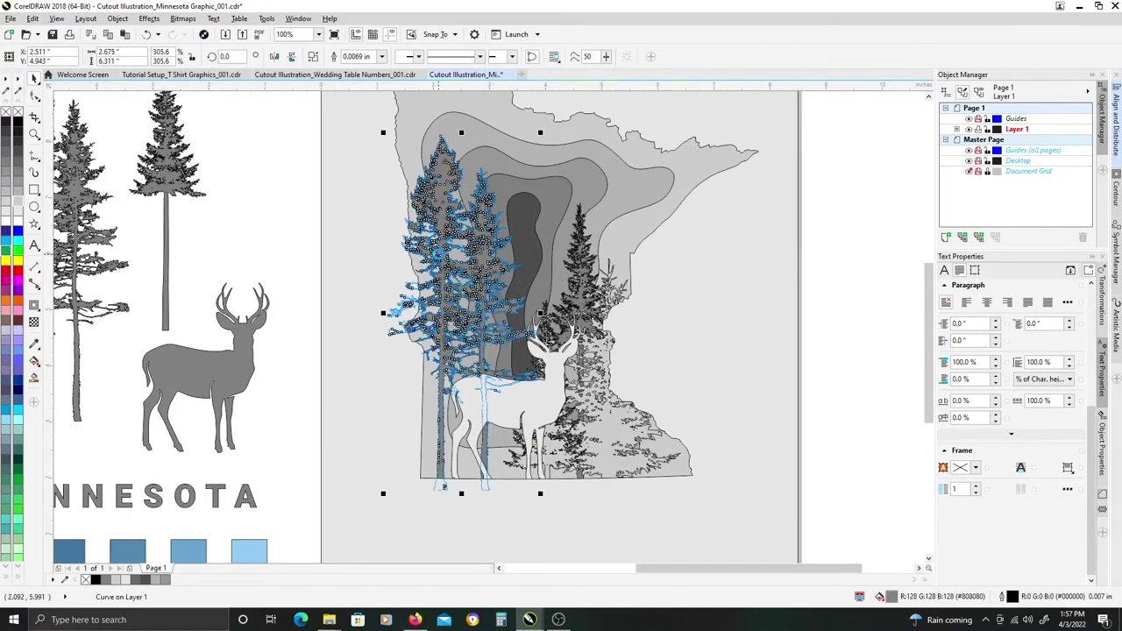
{"action": "left_click", "coordinate": [582, 302]}
{"action": "left_click", "coordinate": [579, 299]}
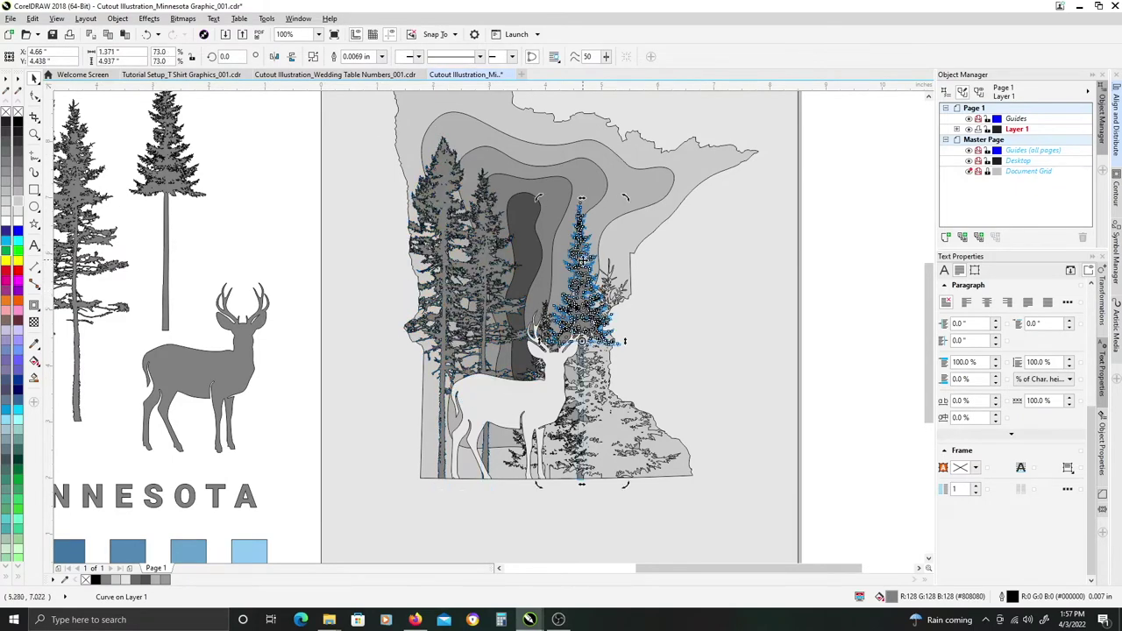
{"action": "left_click", "coordinate": [585, 258]}
{"action": "left_click", "coordinate": [585, 256]}
{"action": "scroll", "coordinate": [824, 254], "scroll_direction": "up", "scroll_amount": 2}
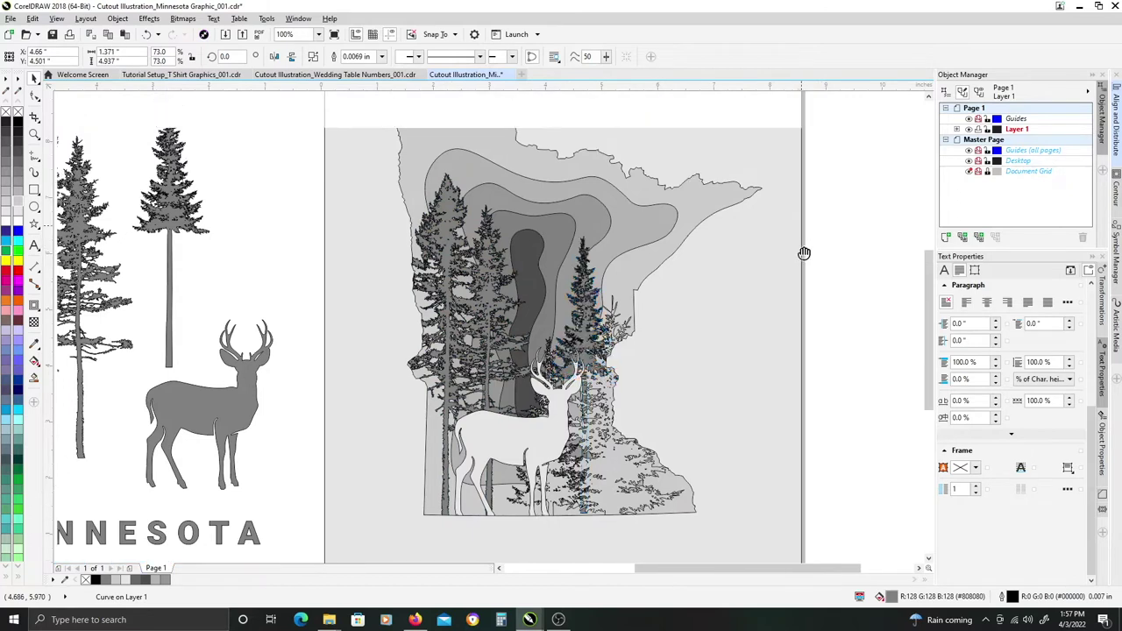
Draw a circle about 0.72 inches across above the tall single pine and fill it with light grey (R230 G230 B230).
{"action": "left_click", "coordinate": [34, 207]}
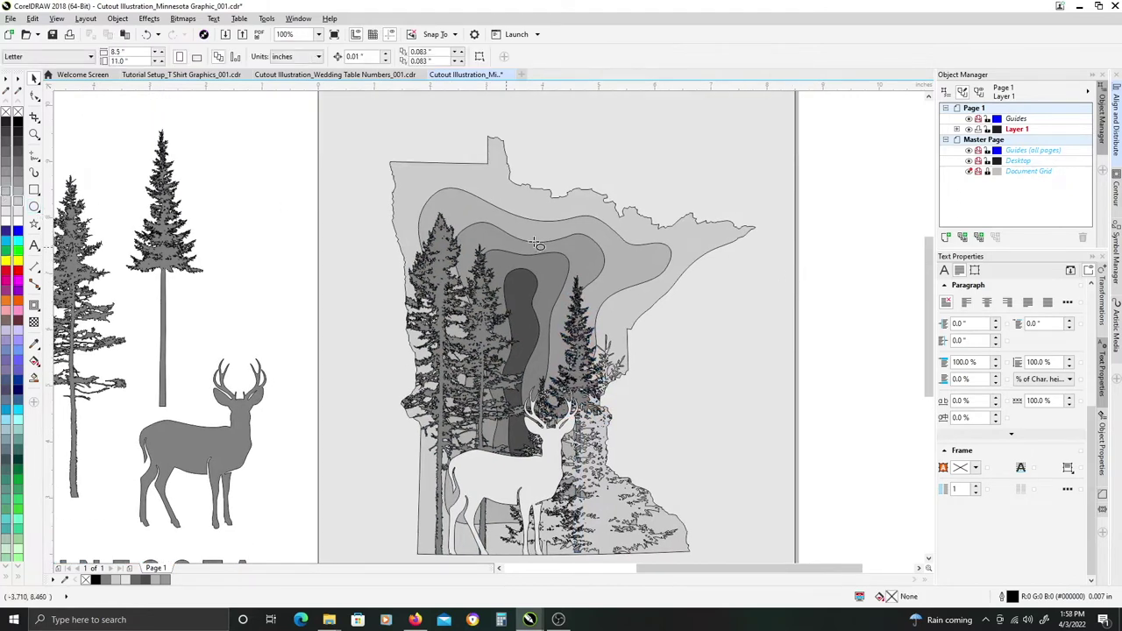
{"action": "left_click_drag", "start_coordinate": [564, 267], "coordinate": [570, 271]}
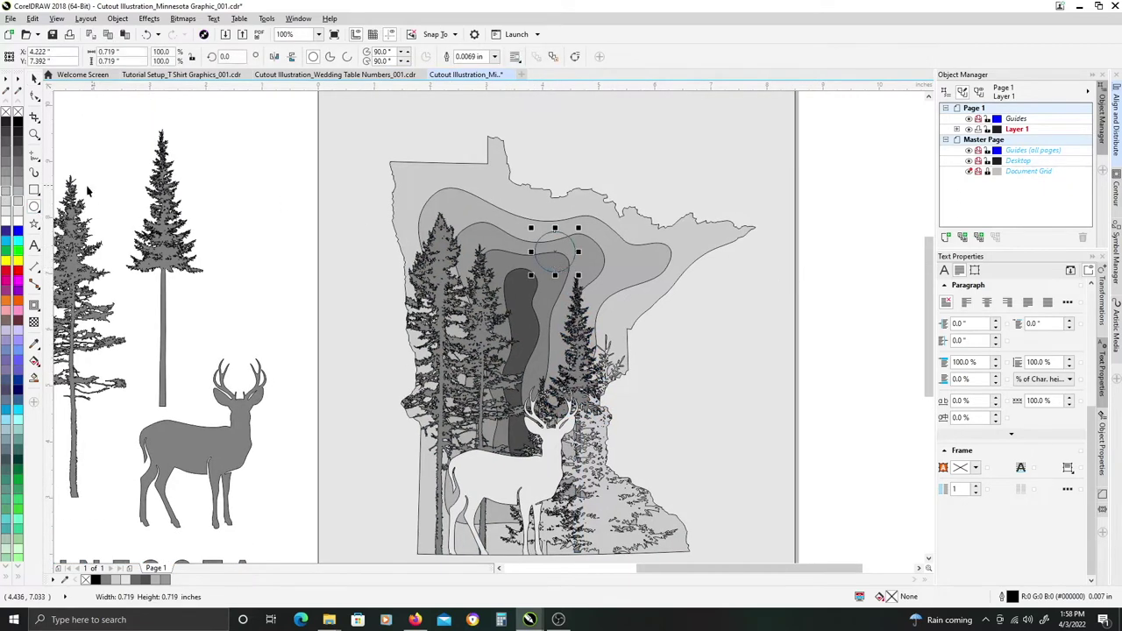
{"action": "left_click", "coordinate": [18, 210]}
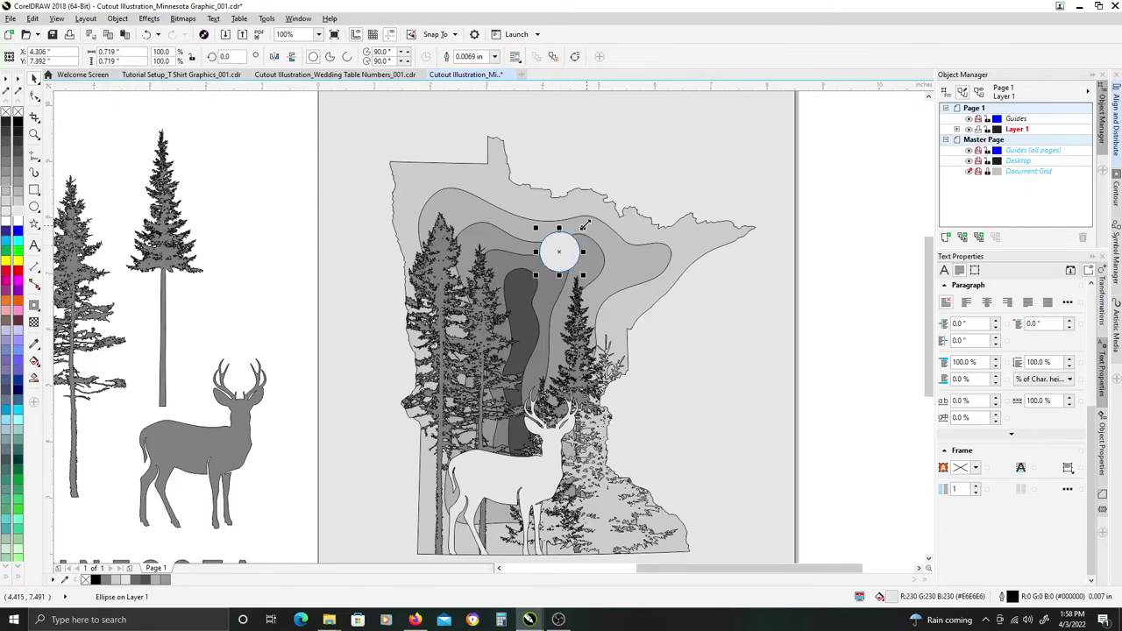
Enlarge the circle to about 1.01 inches across, centre it between the double pine and the tall single pine, and deselect.
{"action": "left_click_drag", "start_coordinate": [578, 227], "coordinate": [601, 215]}
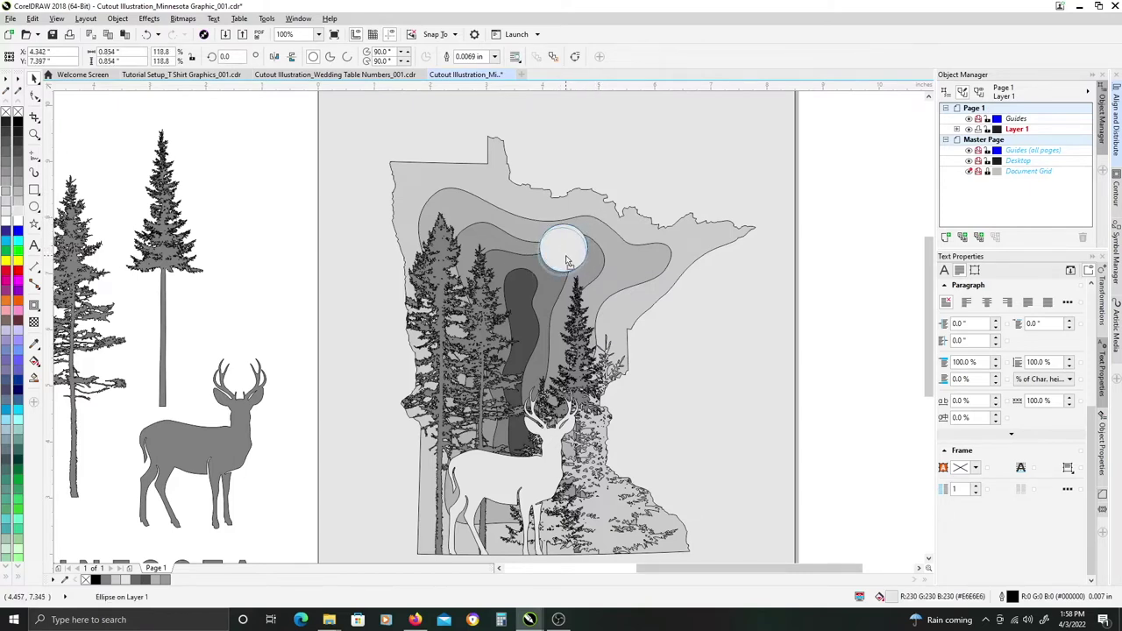
{"action": "left_click_drag", "start_coordinate": [569, 260], "coordinate": [574, 246]}
{"action": "left_click_drag", "start_coordinate": [622, 289], "coordinate": [526, 204]}
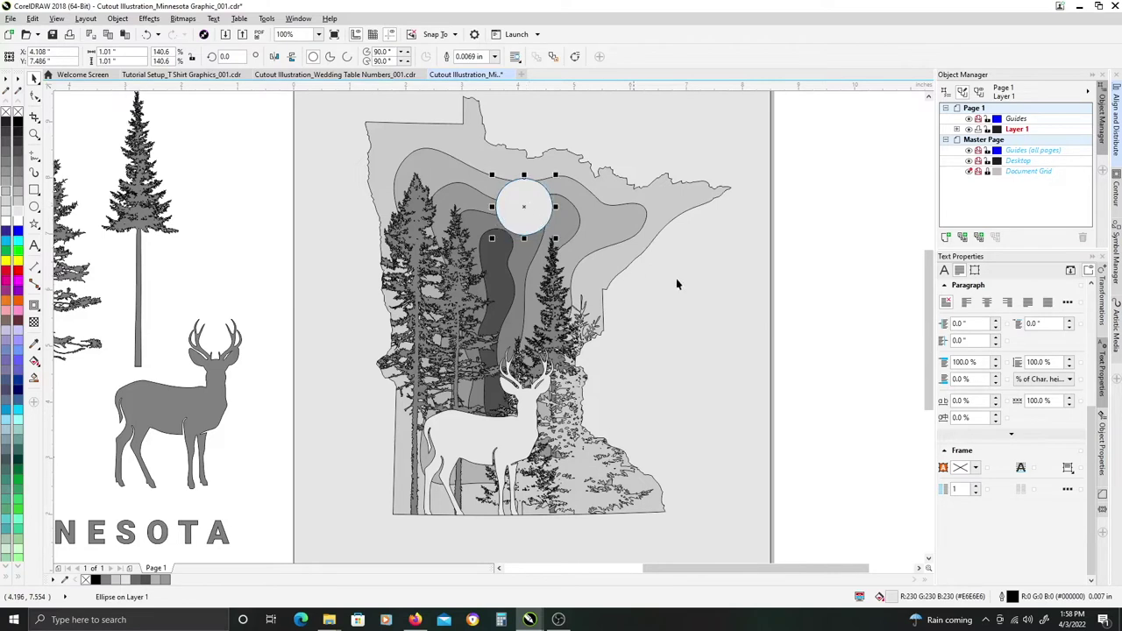
{"action": "left_click", "coordinate": [836, 295]}
{"action": "left_click_drag", "start_coordinate": [836, 289], "coordinate": [803, 223]}
Enlarge the wide light grey spruce to about 2.96 by 4.3 inches.
{"action": "left_click", "coordinate": [553, 394]}
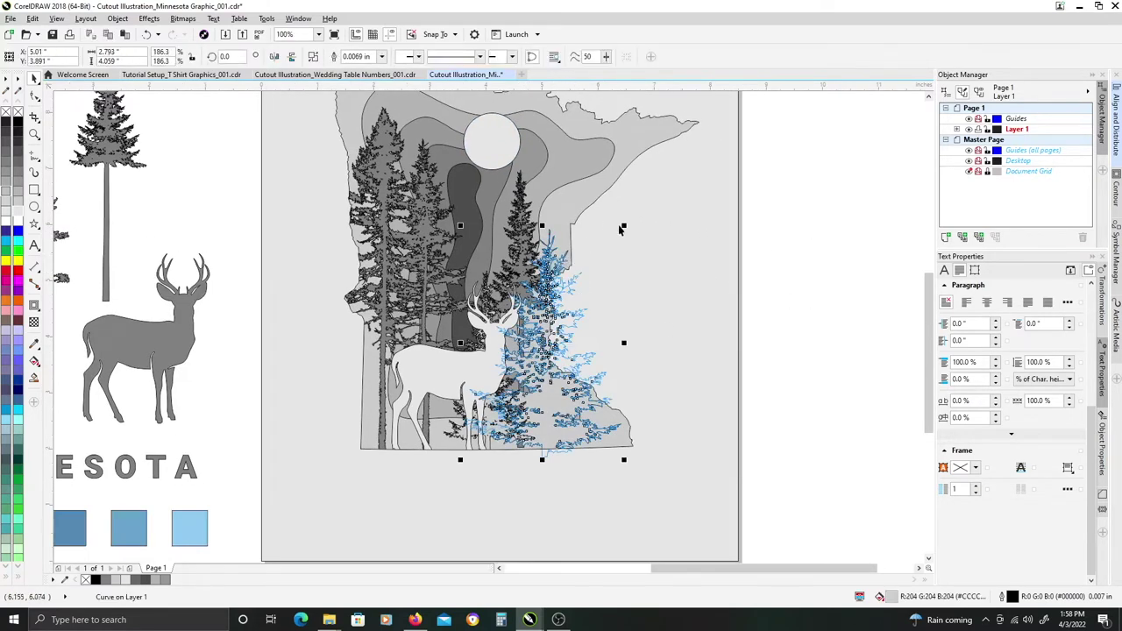
{"action": "left_click_drag", "start_coordinate": [624, 226], "coordinate": [603, 235]}
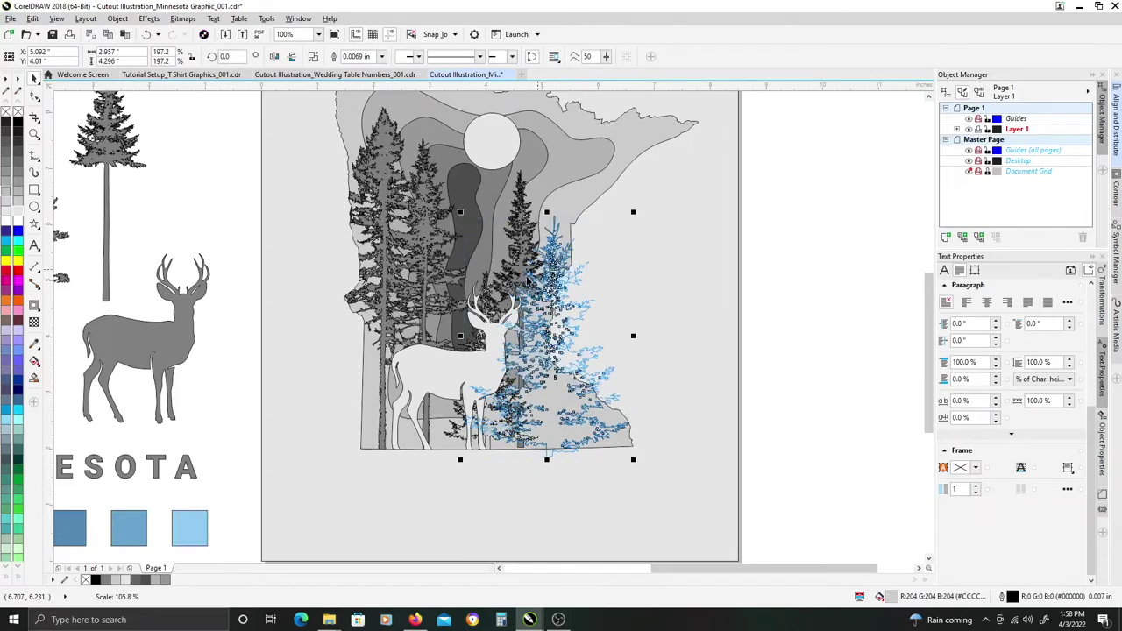
{"action": "left_click", "coordinate": [481, 298]}
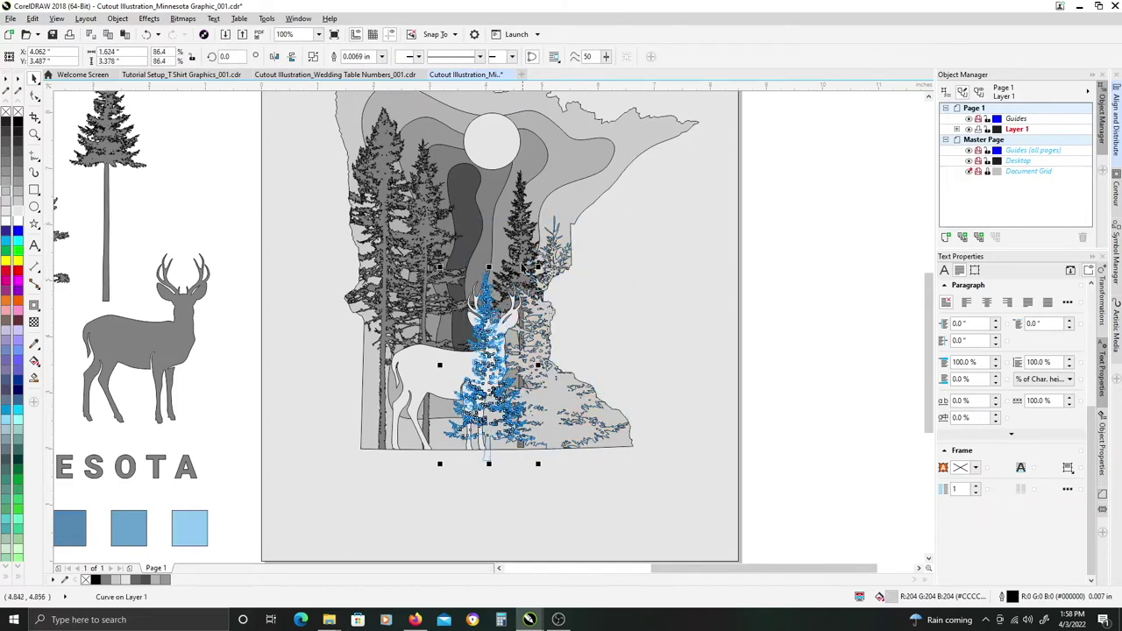
{"action": "left_click", "coordinate": [521, 254]}
Bring the deer and both light grey spruces to the front, and raise the page-size outer layer back above them.
{"action": "scroll", "coordinate": [506, 344], "scroll_direction": "up", "scroll_amount": 1}
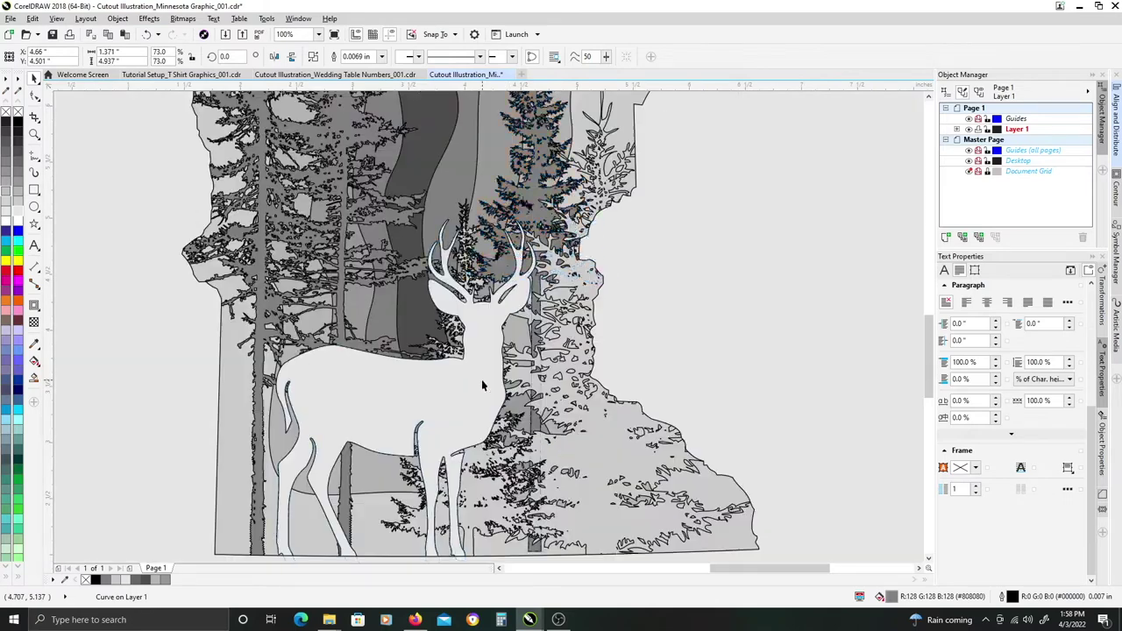
{"action": "left_click", "coordinate": [481, 384]}
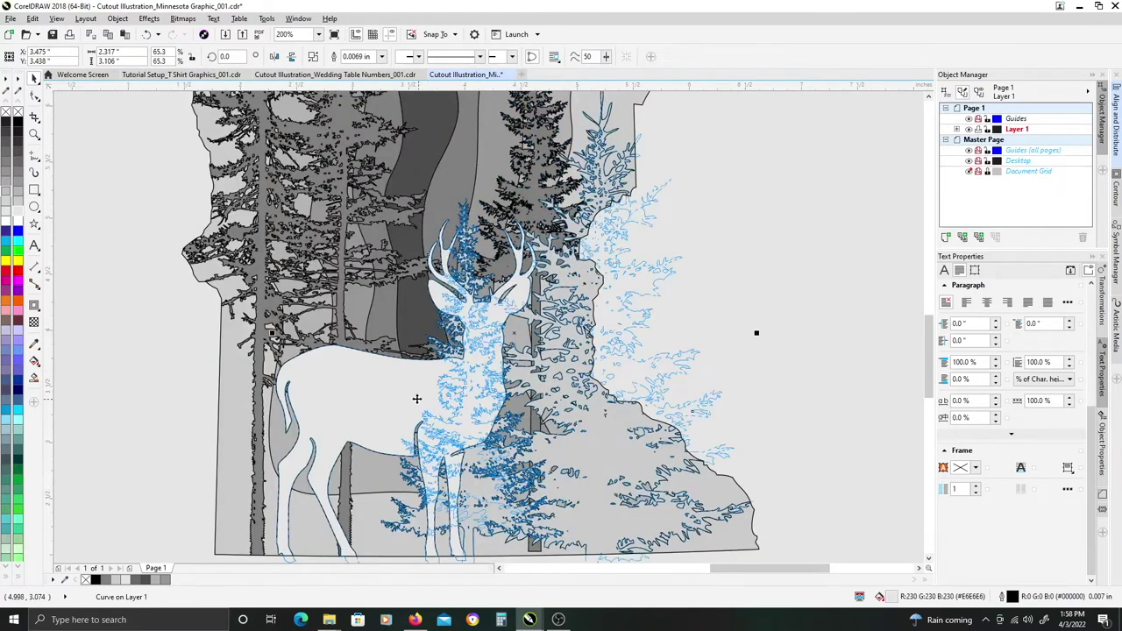
{"action": "left_click", "coordinate": [557, 154], "text": "shift"}
{"action": "scroll", "coordinate": [545, 219], "scroll_direction": "down", "scroll_amount": 1}
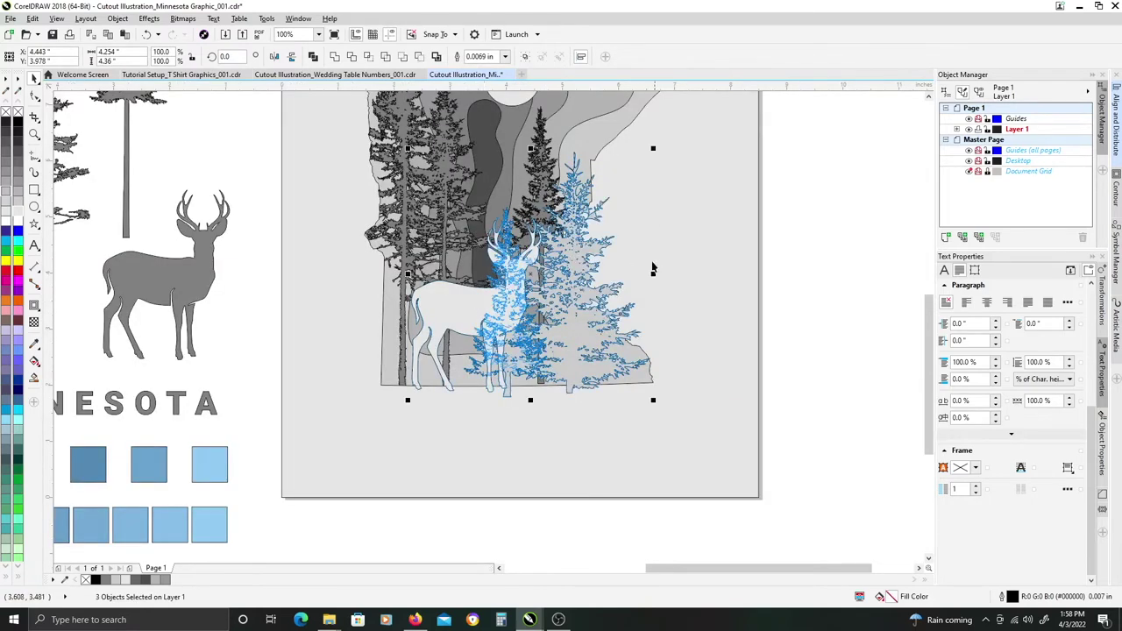
{"action": "left_click_drag", "start_coordinate": [662, 245], "coordinate": [644, 333]}
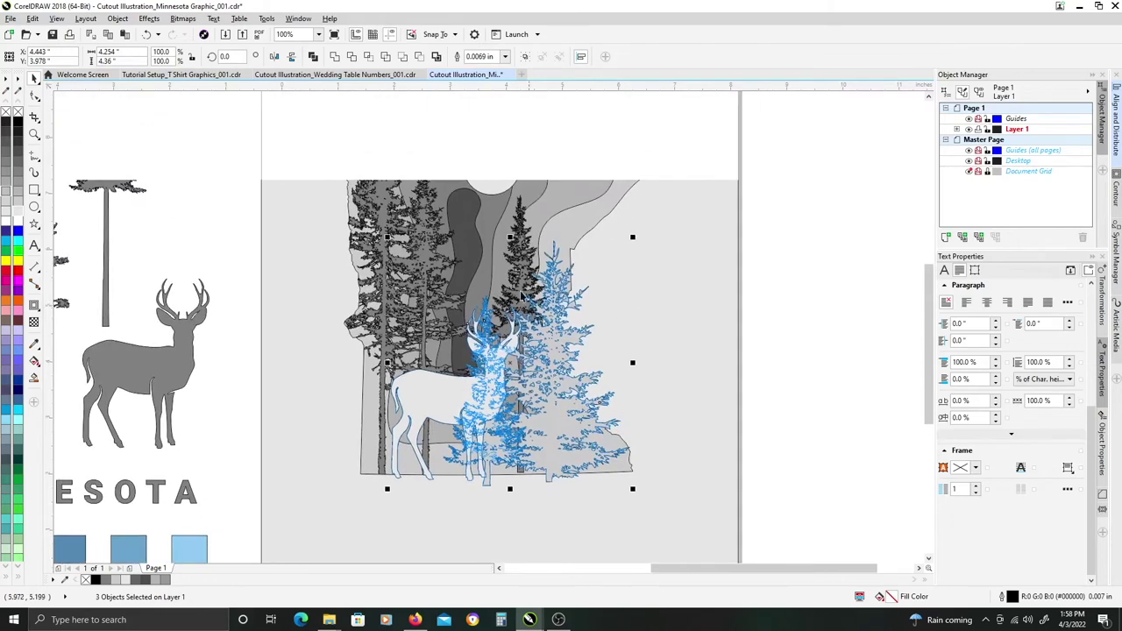
{"action": "left_click", "coordinate": [680, 307]}
{"action": "key", "text": "shift+Page_Up"}
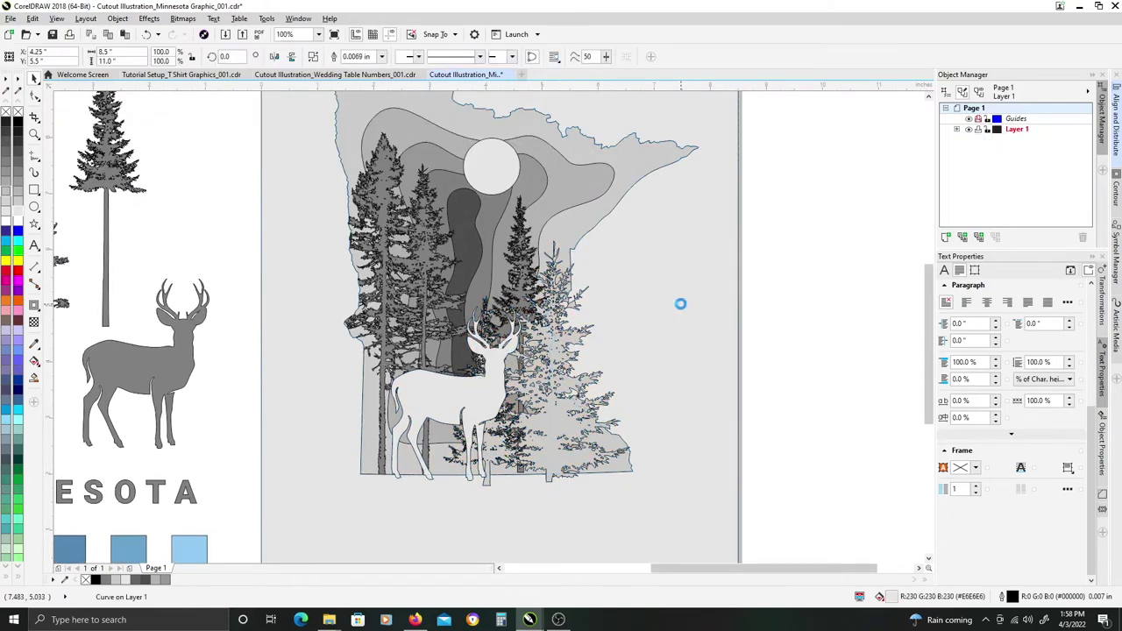
Enlarge the small light grey spruce behind the deer to about 1.85 by 3.85 inches.
{"action": "left_click", "coordinate": [376, 242]}
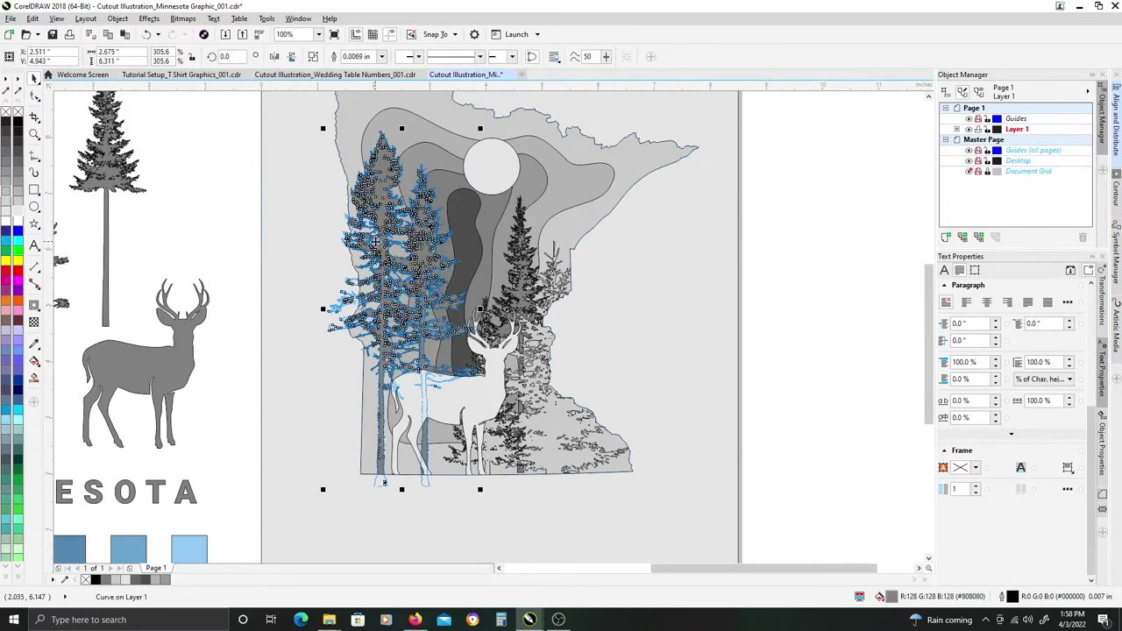
{"action": "left_click", "coordinate": [514, 299]}
{"action": "left_click", "coordinate": [476, 363]}
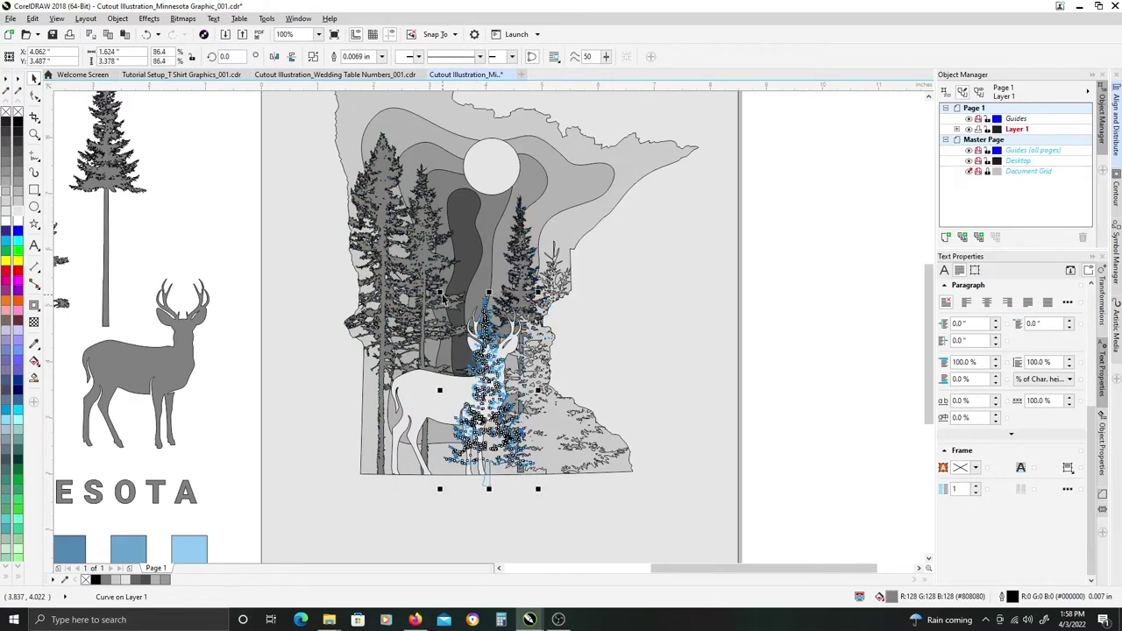
{"action": "left_click_drag", "start_coordinate": [440, 293], "coordinate": [419, 274]}
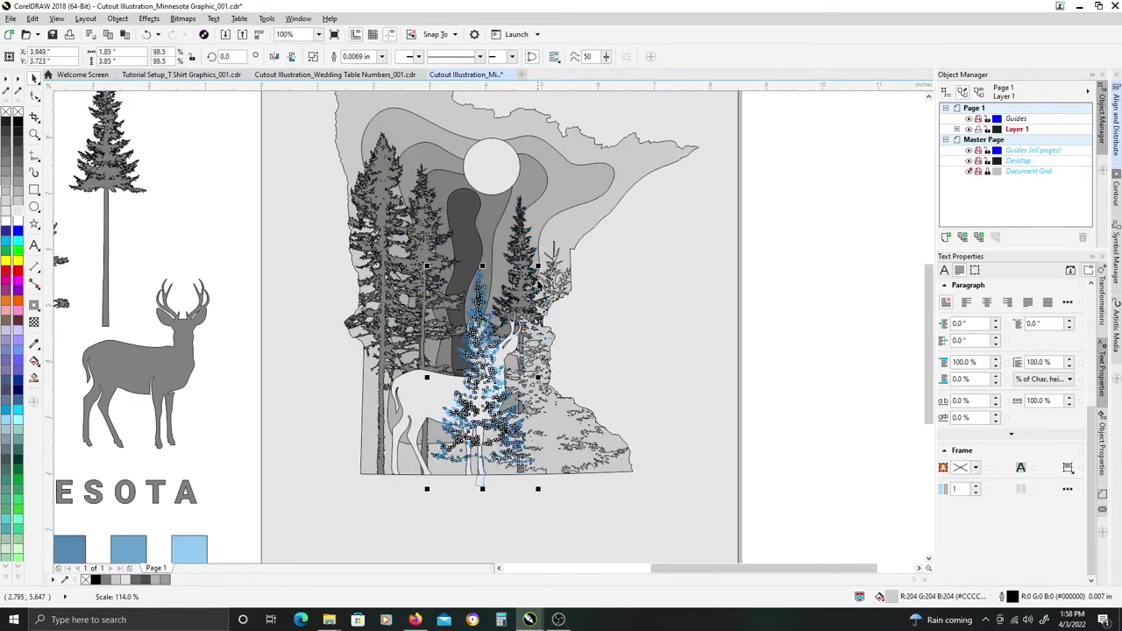
Enlarge and reposition the tall single pine to about 1.46 by 5.26 inches and the wide spruce to about 3.03 by 4.4 inches.
{"action": "left_click", "coordinate": [538, 284]}
{"action": "left_click_drag", "start_coordinate": [562, 194], "coordinate": [581, 172]}
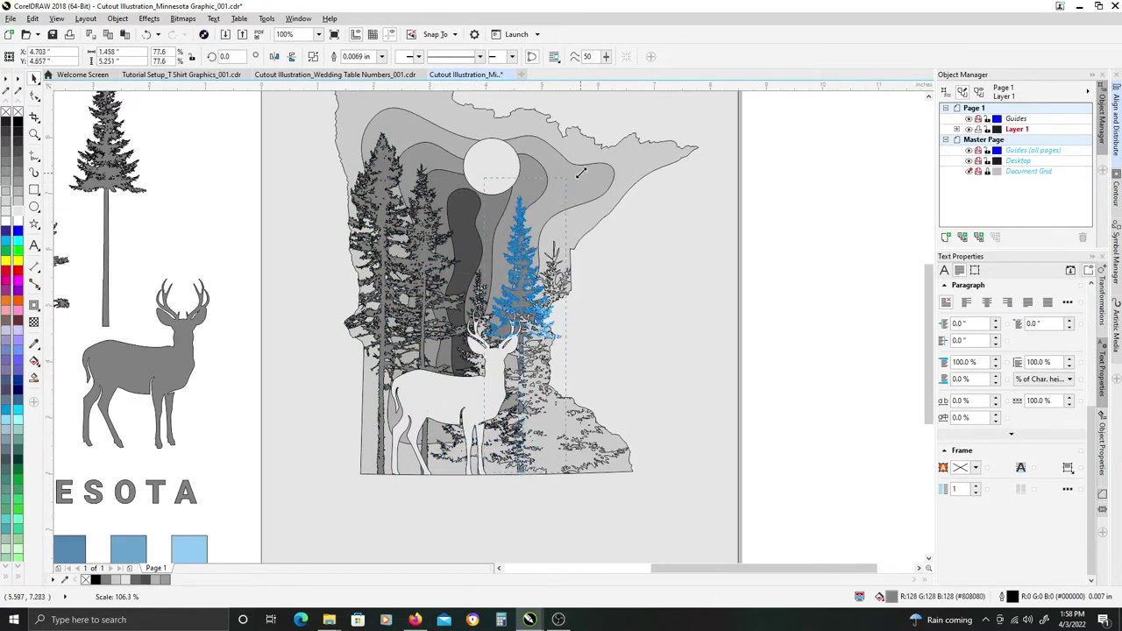
{"action": "left_click_drag", "start_coordinate": [507, 272], "coordinate": [556, 265]}
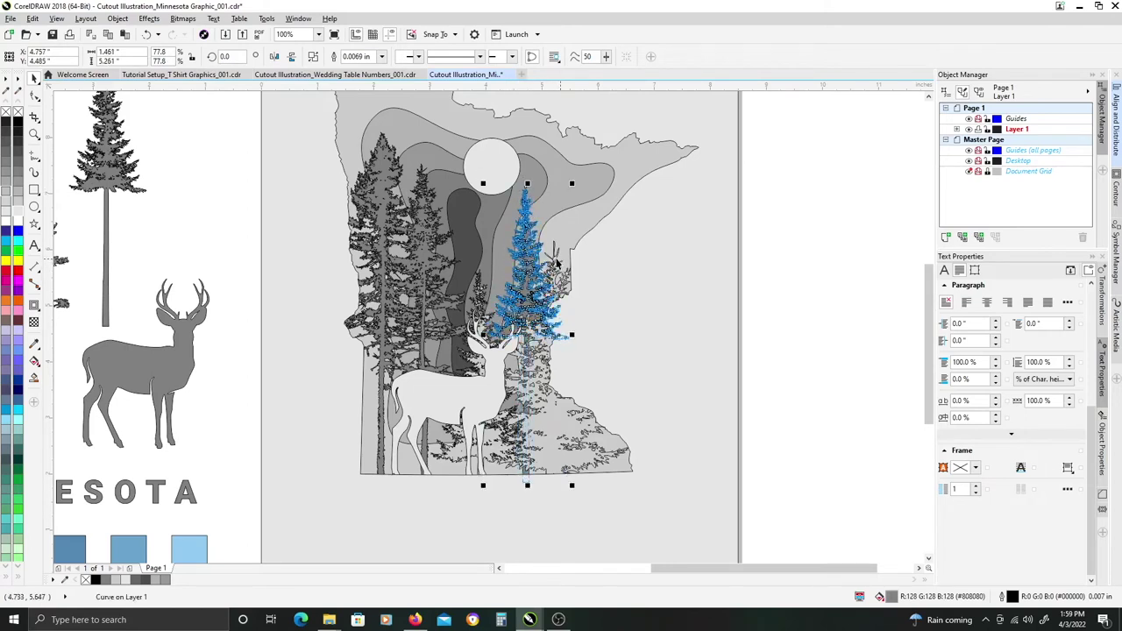
{"action": "left_click_drag", "start_coordinate": [633, 235], "coordinate": [638, 230]}
{"action": "left_click_drag", "start_coordinate": [554, 406], "coordinate": [552, 409]}
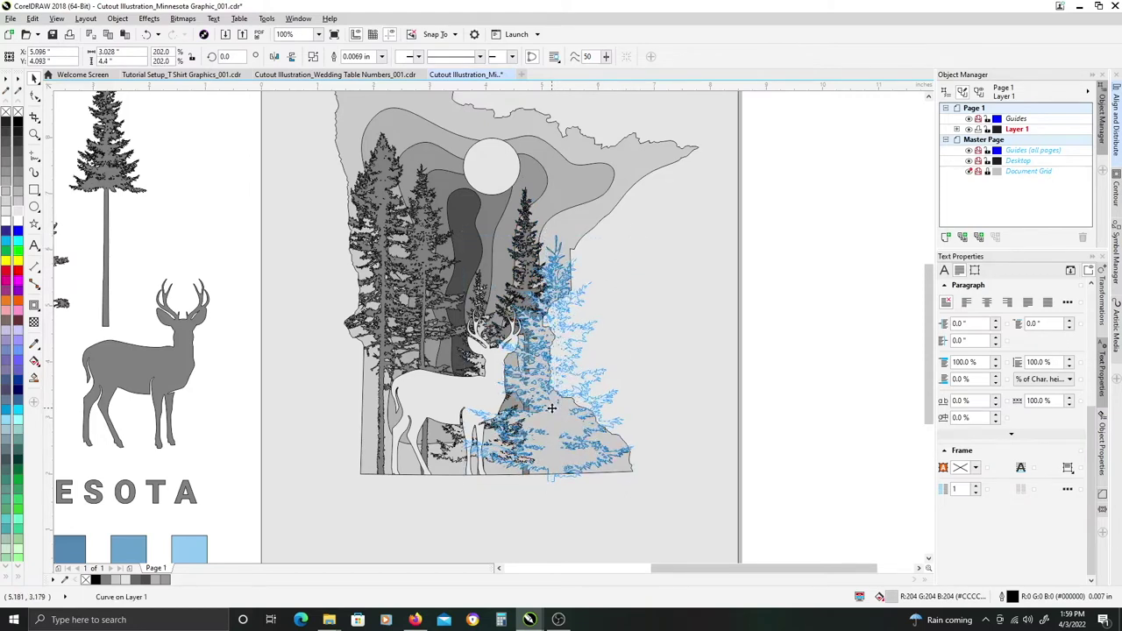
Examine the deer and tree arrangement inside the Minnesota outline, both up close and as a full page.
{"action": "left_click", "coordinate": [835, 277]}
{"action": "scroll", "coordinate": [747, 270], "scroll_direction": "down", "scroll_amount": 2}
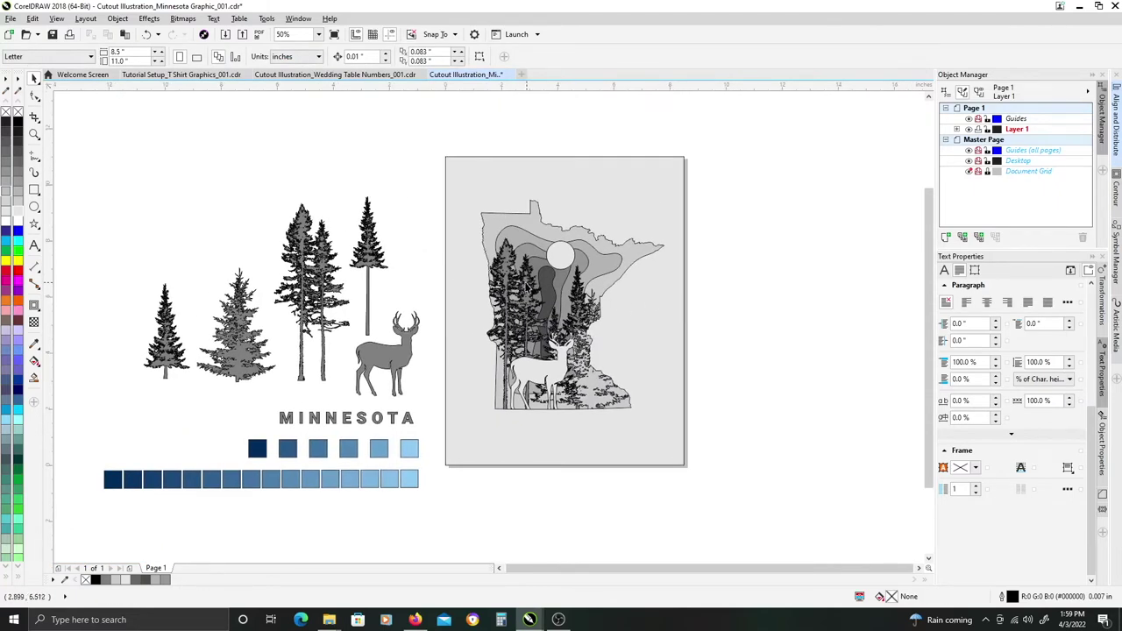
{"action": "left_click_drag", "start_coordinate": [693, 294], "coordinate": [736, 306]}
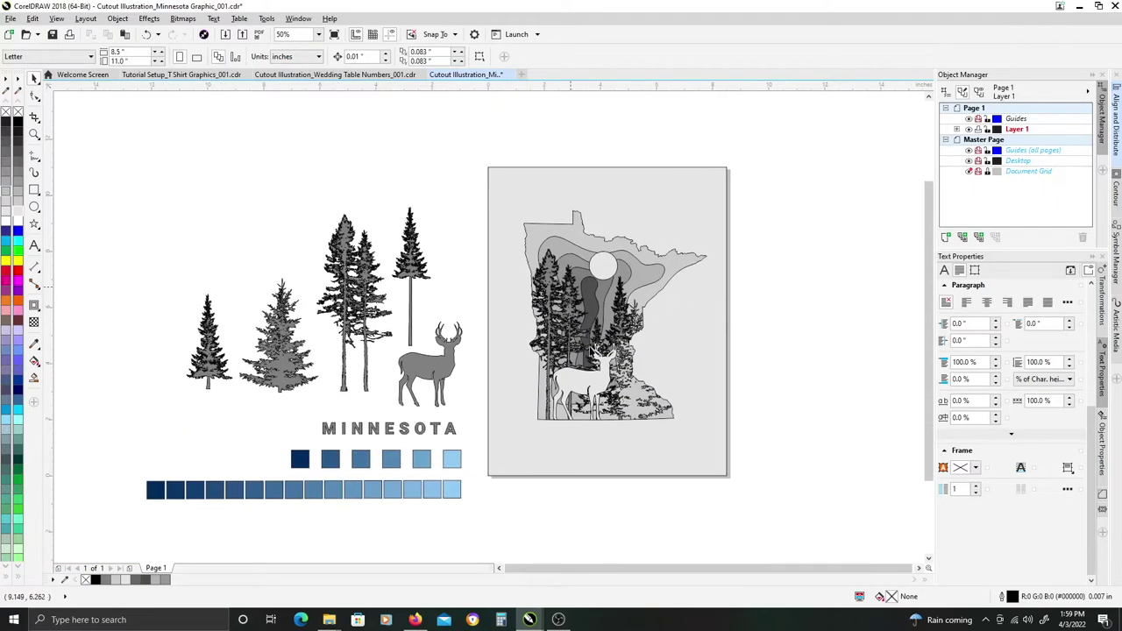
{"action": "scroll", "coordinate": [587, 359], "scroll_direction": "up", "scroll_amount": 2}
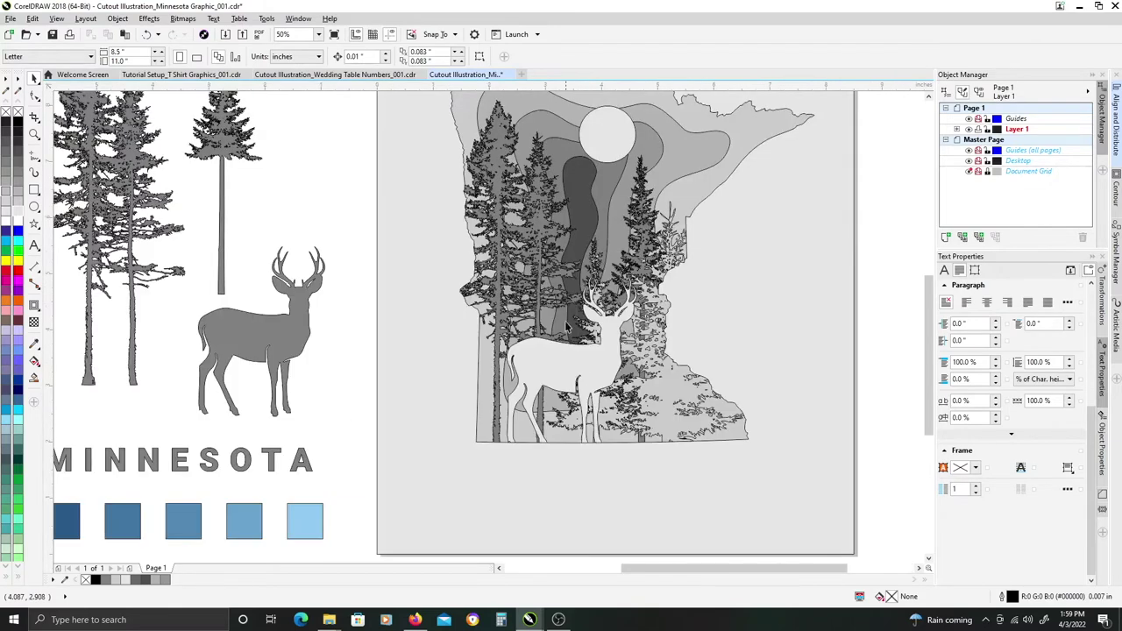
{"action": "left_click", "coordinate": [570, 373]}
{"action": "left_click_drag", "start_coordinate": [631, 279], "coordinate": [567, 357]}
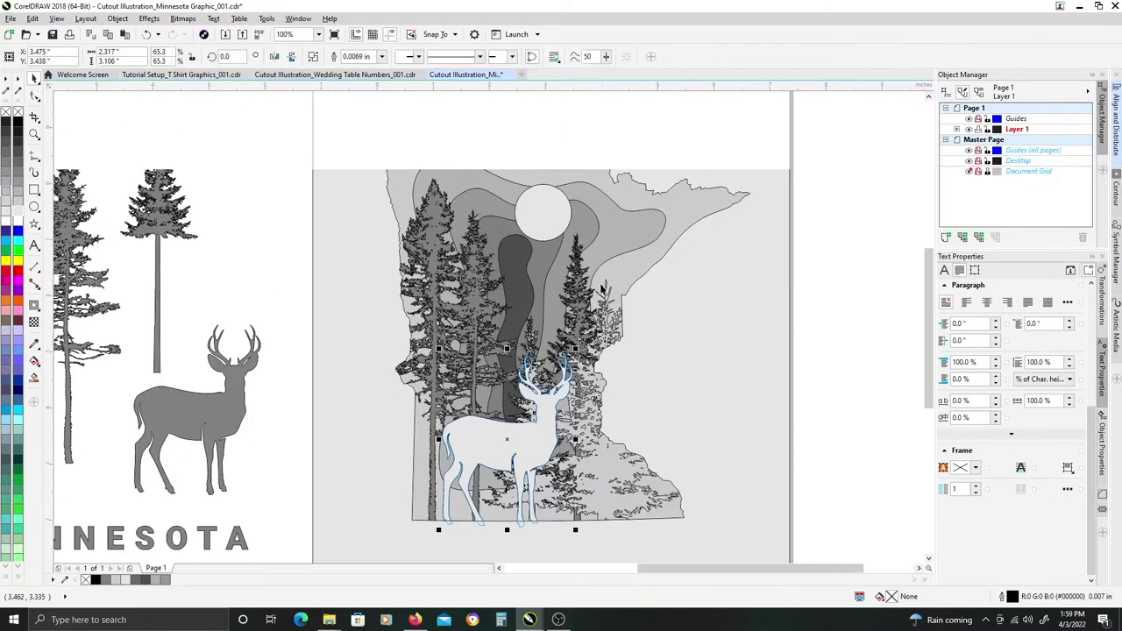
{"action": "scroll", "coordinate": [672, 343], "scroll_direction": "down", "scroll_amount": 2}
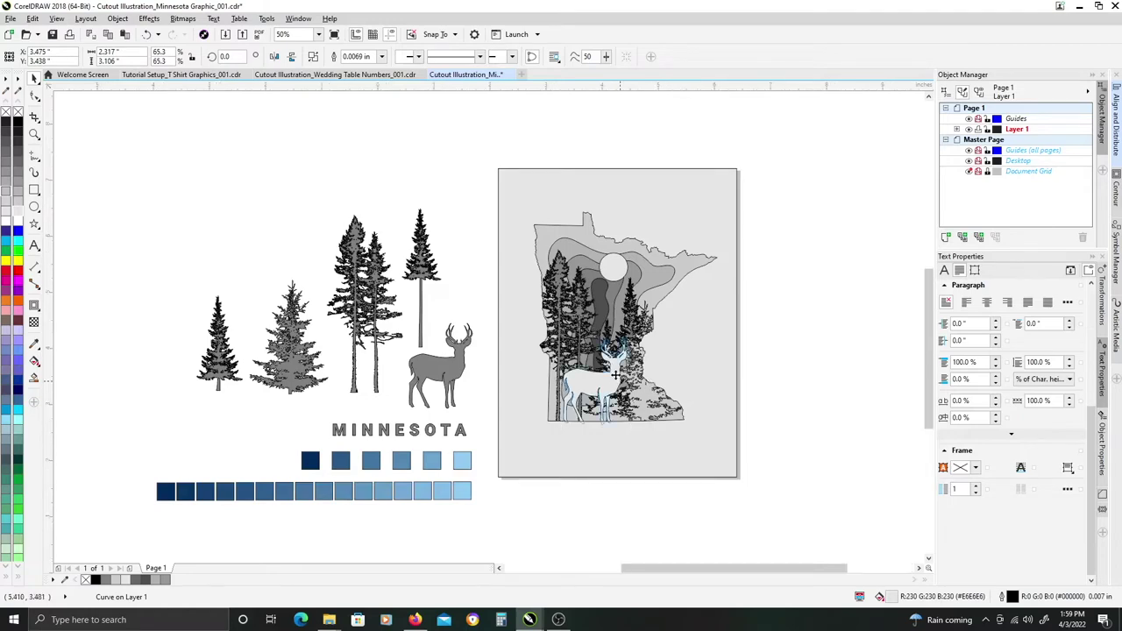
{"action": "scroll", "coordinate": [695, 269], "scroll_direction": "up", "scroll_amount": 2}
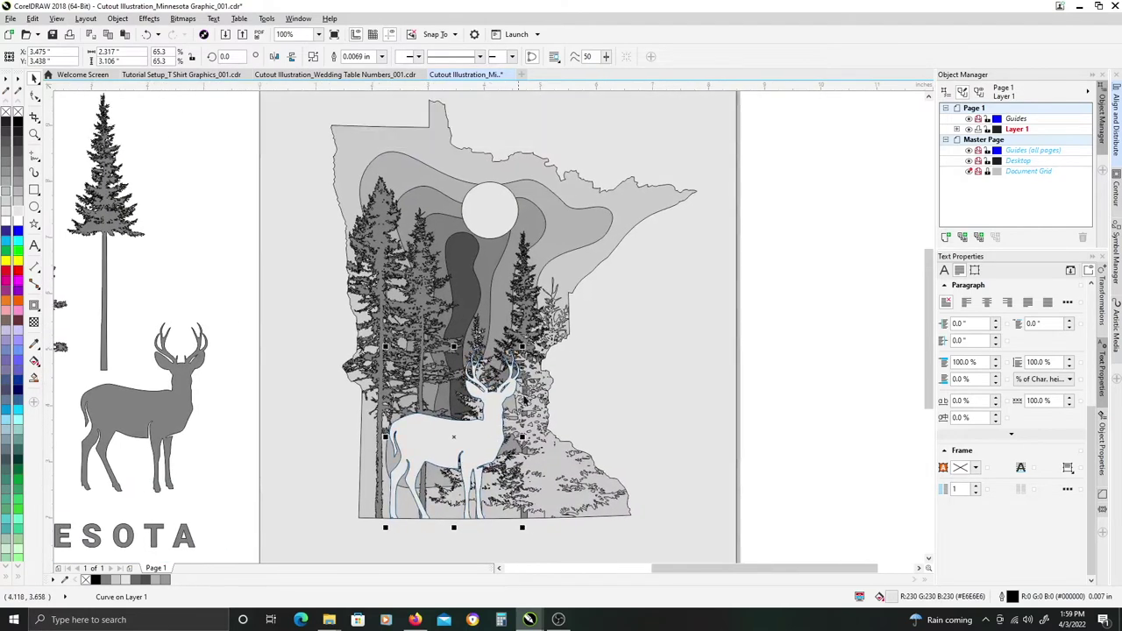
{"action": "scroll", "coordinate": [553, 362], "scroll_direction": "down", "scroll_amount": 2}
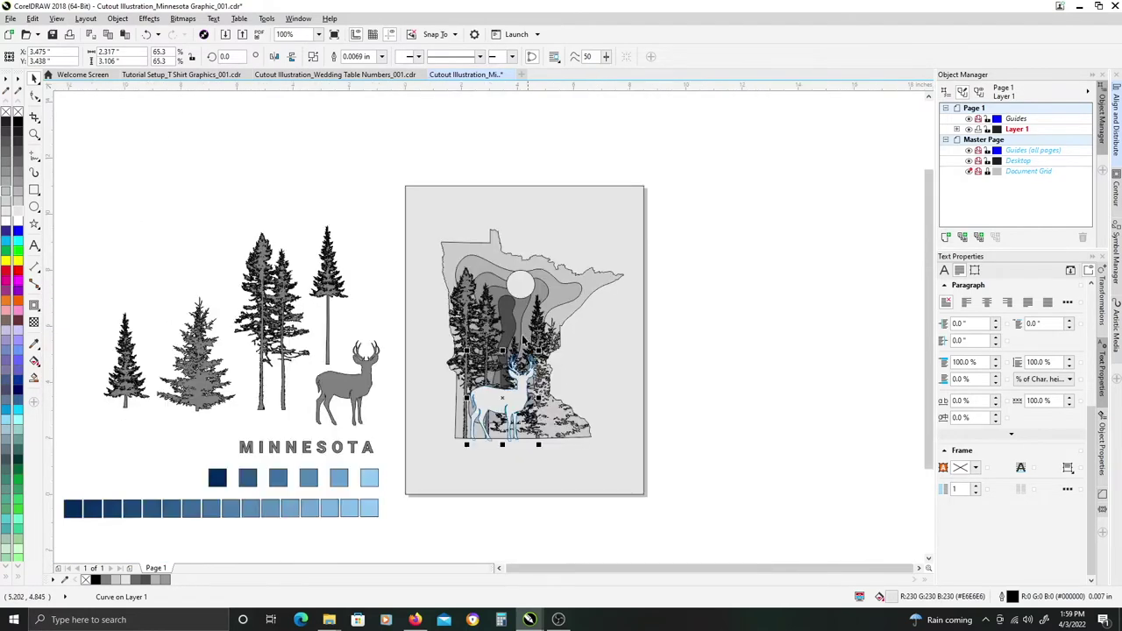
{"action": "left_click_drag", "start_coordinate": [348, 429], "coordinate": [412, 390]}
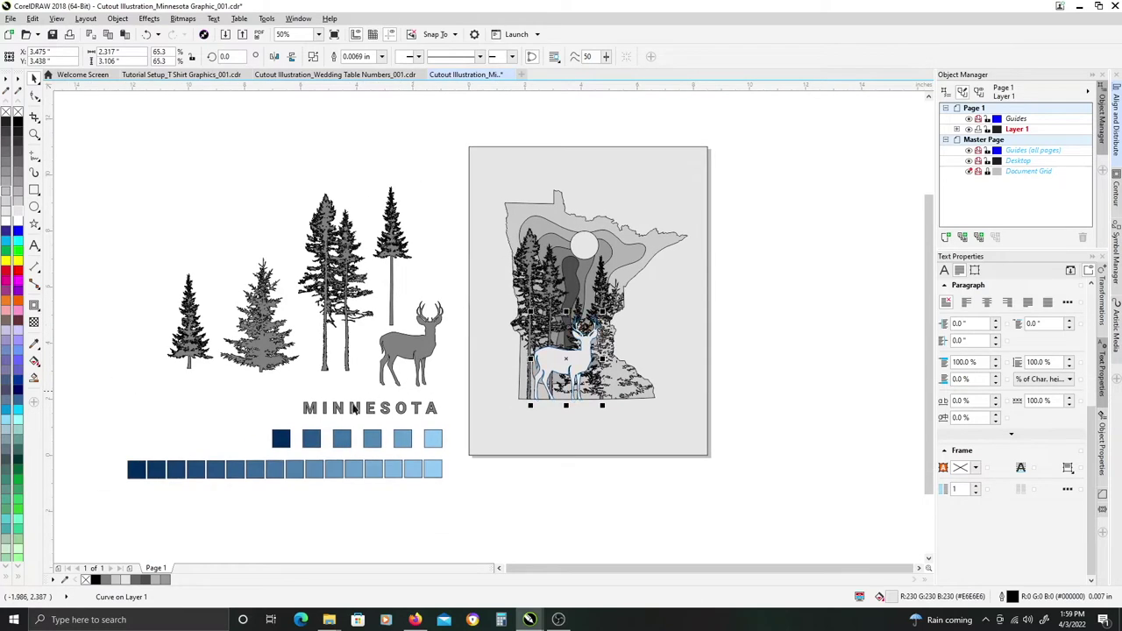
Examine the six-swatch blue palette and the longer row of blue swatches below the MINNESOTA lettering.
{"action": "left_click_drag", "start_coordinate": [248, 420], "coordinate": [366, 450]}
{"action": "left_click_drag", "start_coordinate": [448, 456], "coordinate": [450, 452]}
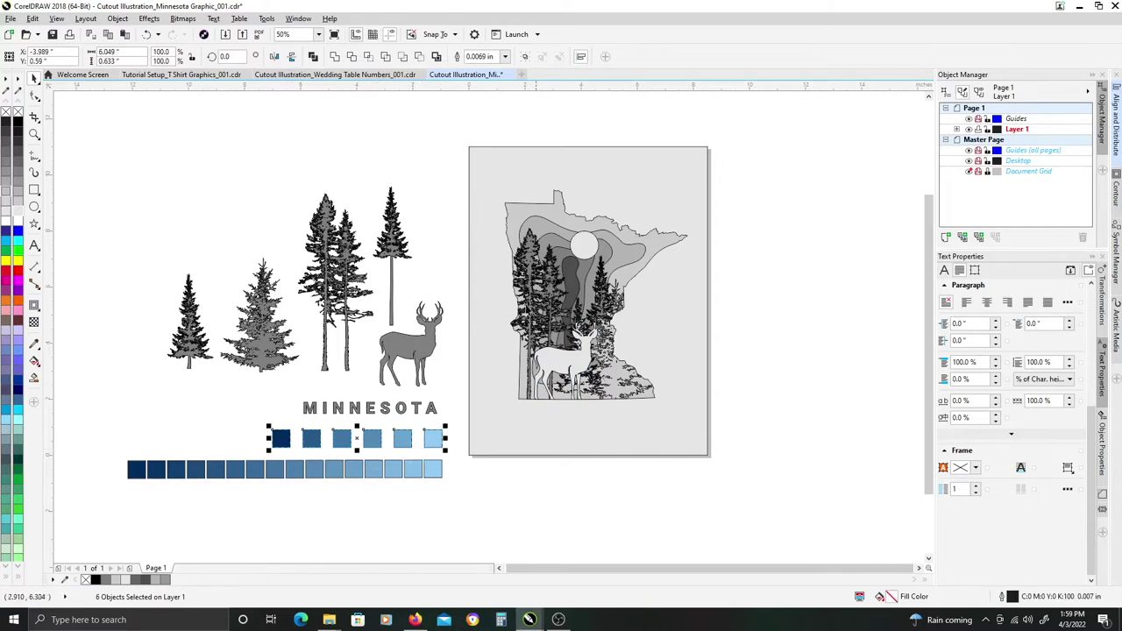
{"action": "left_click_drag", "start_coordinate": [380, 437], "coordinate": [424, 397]}
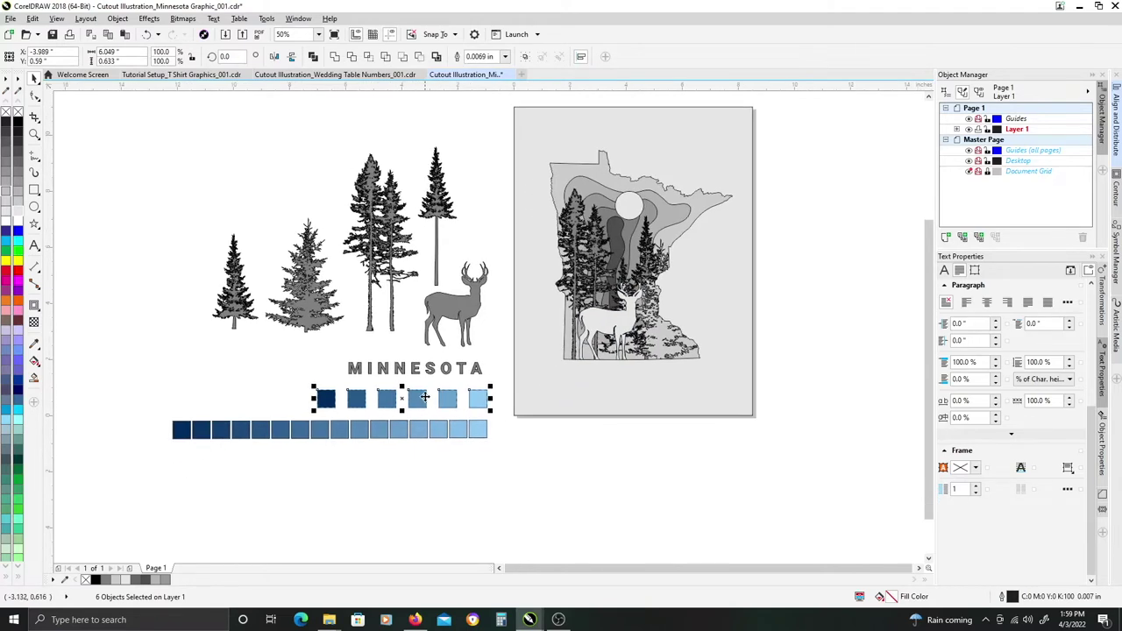
{"action": "left_click", "coordinate": [268, 372]}
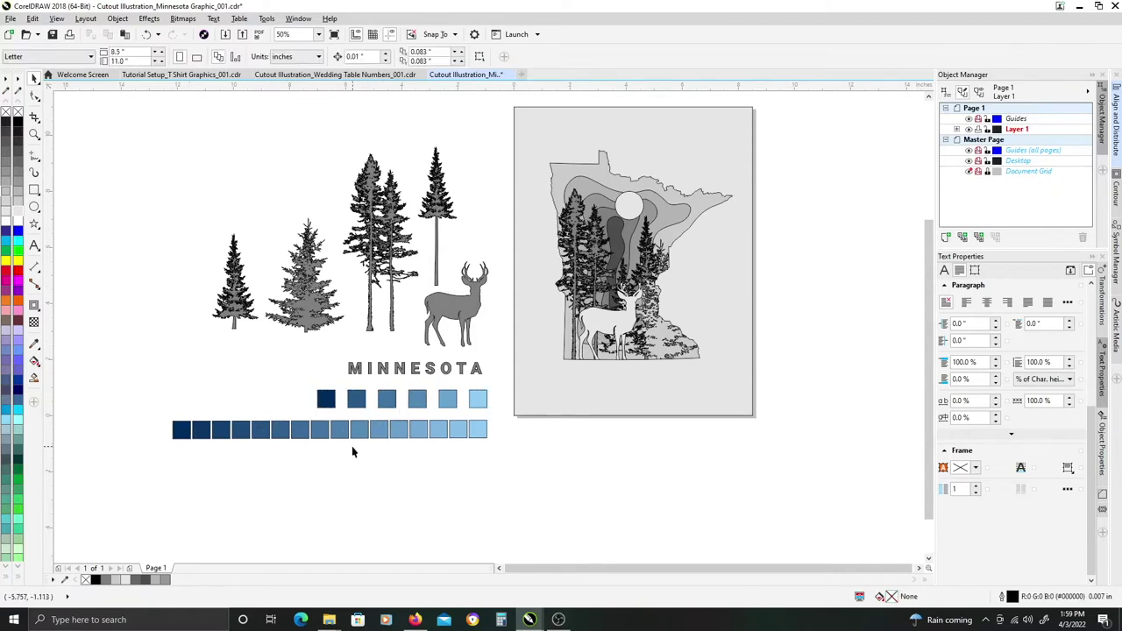
{"action": "scroll", "coordinate": [353, 447], "scroll_direction": "up", "scroll_amount": 1}
{"action": "left_click_drag", "start_coordinate": [446, 424], "coordinate": [611, 383]}
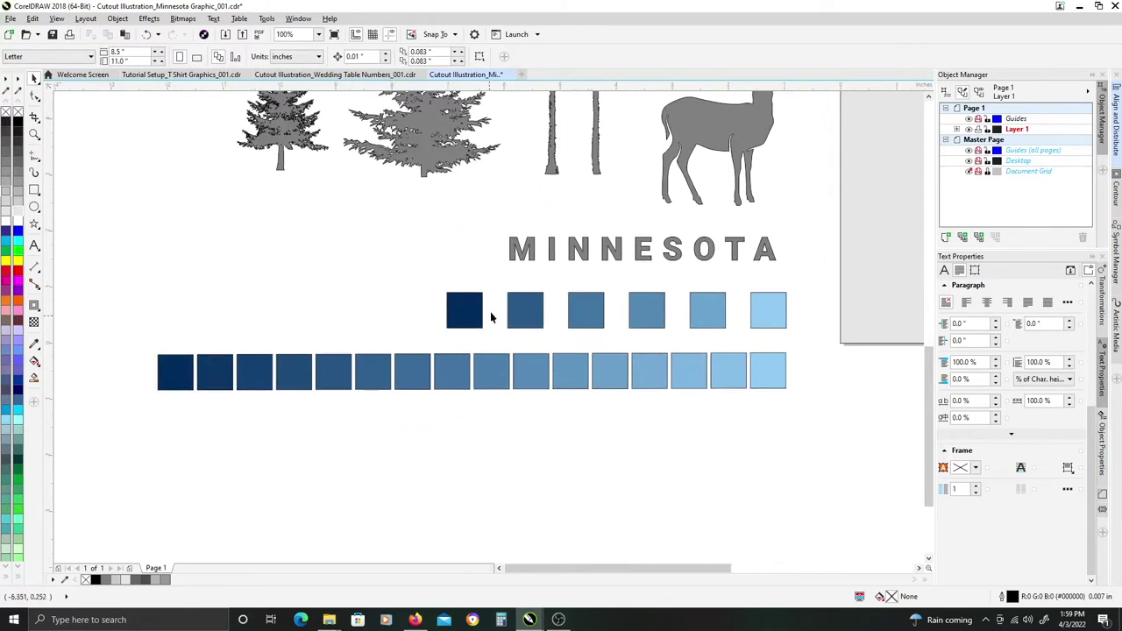
{"action": "left_click_drag", "start_coordinate": [794, 335], "coordinate": [710, 321]}
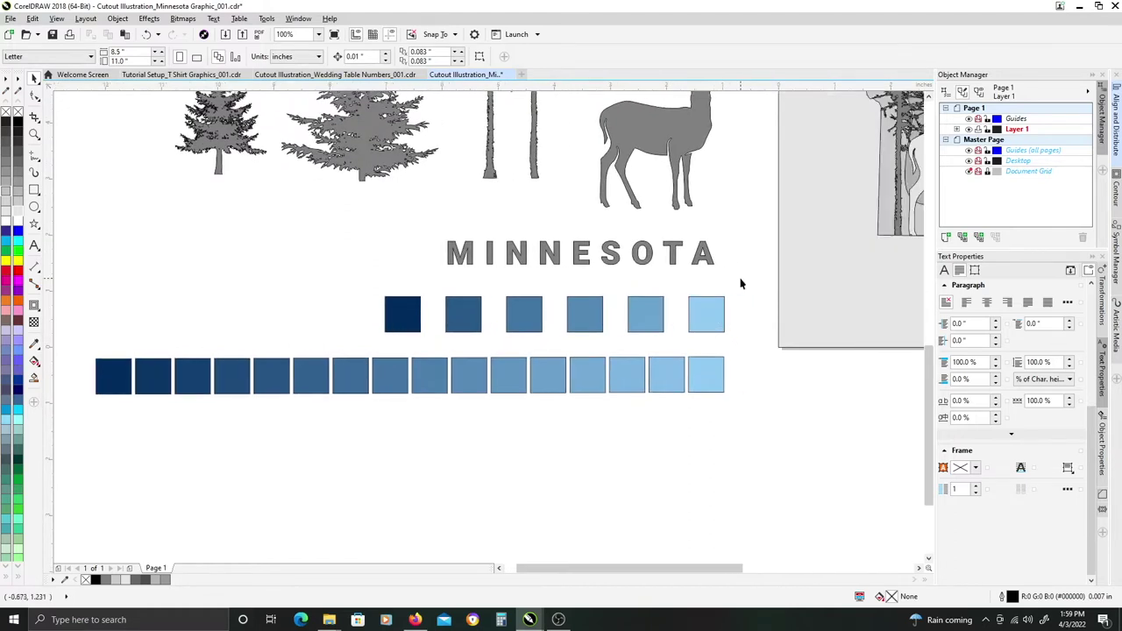
{"action": "left_click", "coordinate": [704, 374]}
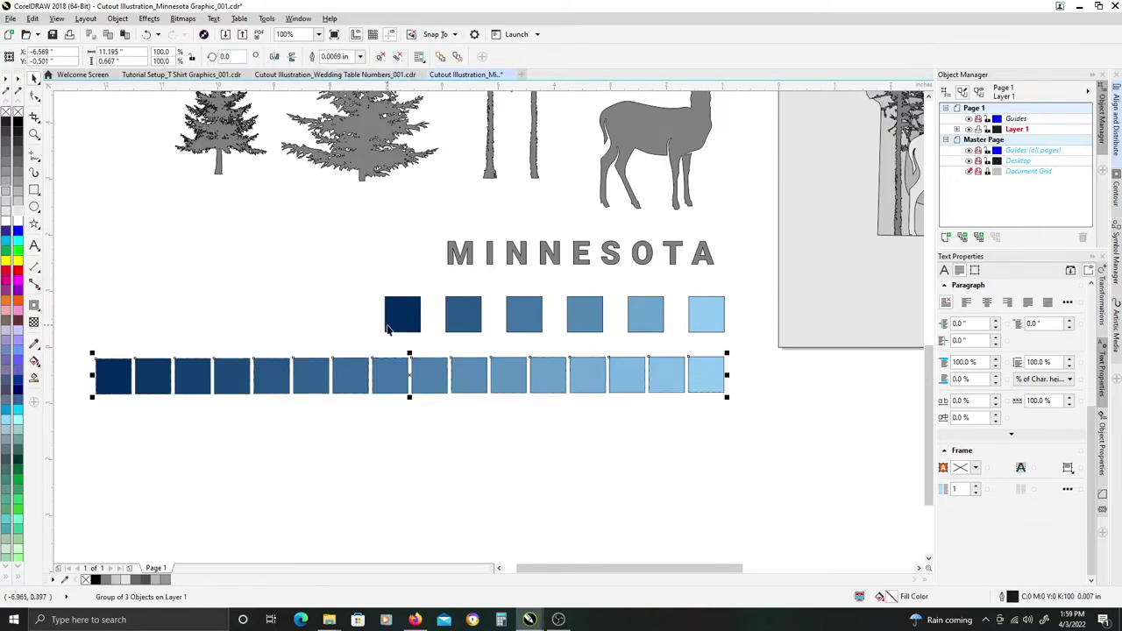
Copy the darkest and lightest blue swatches below the long row, and move the dark copy to the row's far dark end.
{"action": "left_click", "coordinate": [401, 313]}
{"action": "left_click", "coordinate": [712, 307], "text": "shift"}
{"action": "left_click_drag", "start_coordinate": [712, 305], "coordinate": [712, 417]}
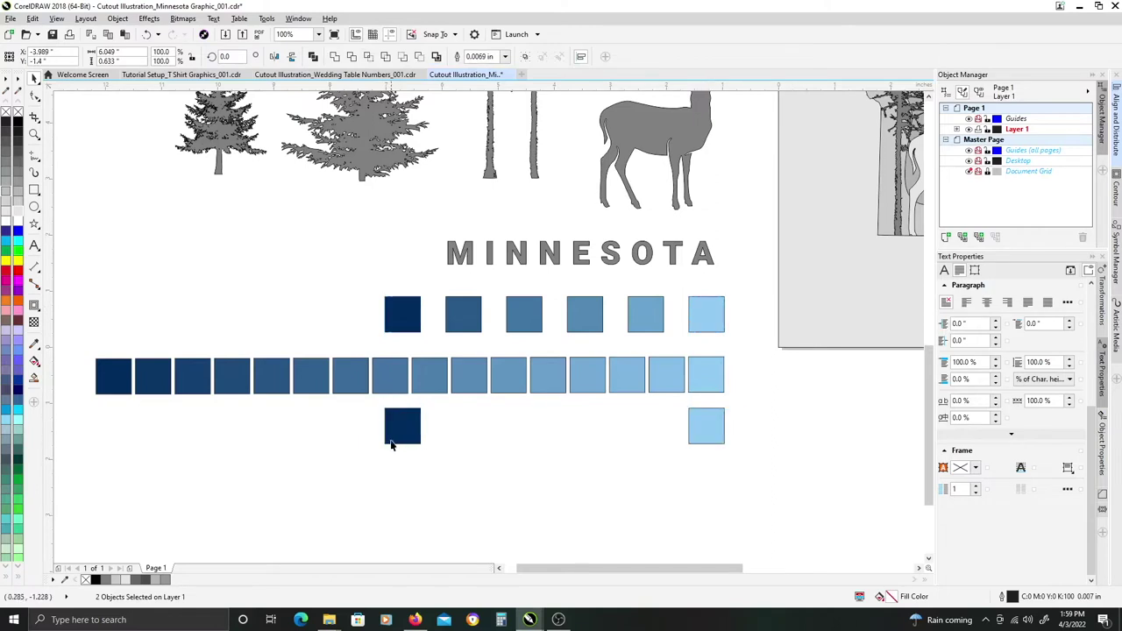
{"action": "left_click", "coordinate": [181, 443]}
{"action": "left_click_drag", "start_coordinate": [401, 437], "coordinate": [110, 427]}
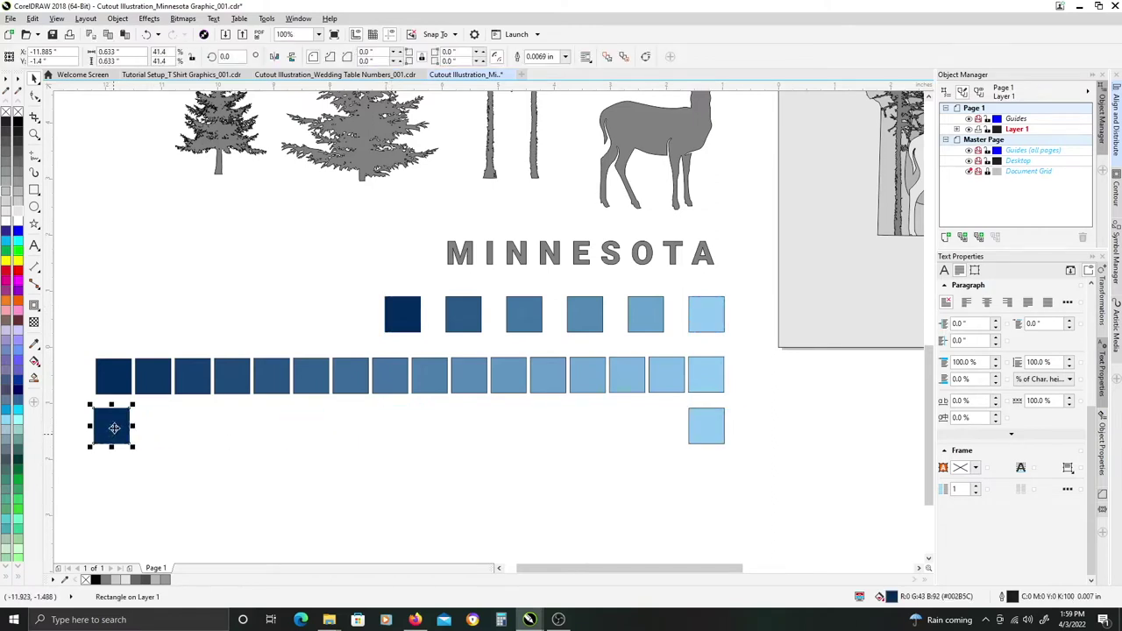
Blend the copied dark blue square into the light blue one using 14 steps.
{"action": "left_click", "coordinate": [35, 307]}
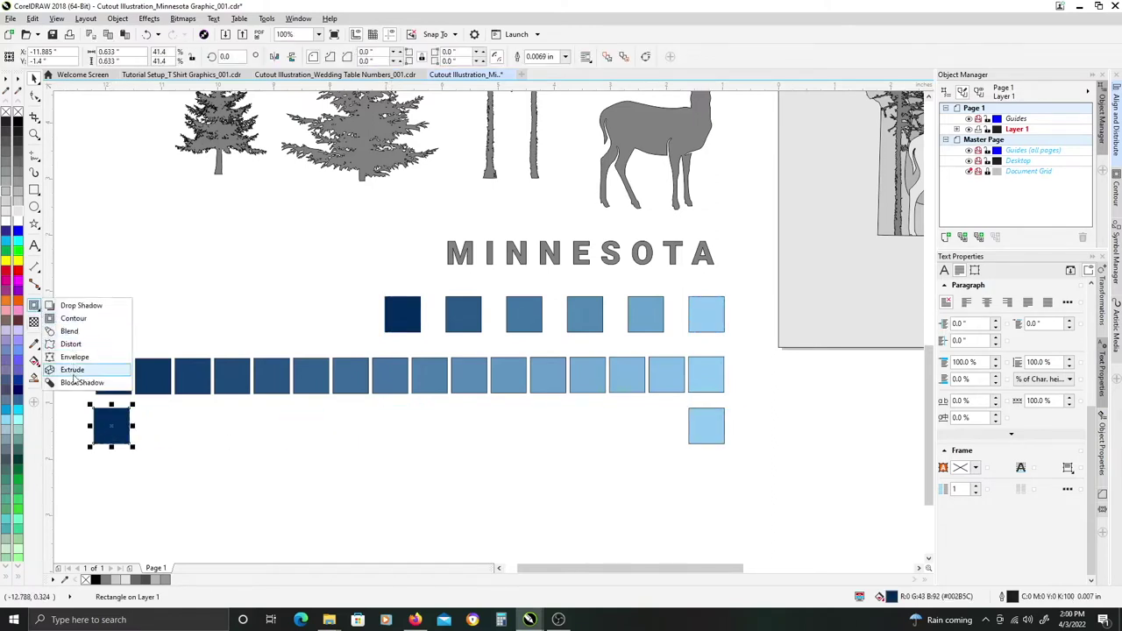
{"action": "left_click", "coordinate": [69, 332]}
{"action": "left_click_drag", "start_coordinate": [109, 426], "coordinate": [706, 430]}
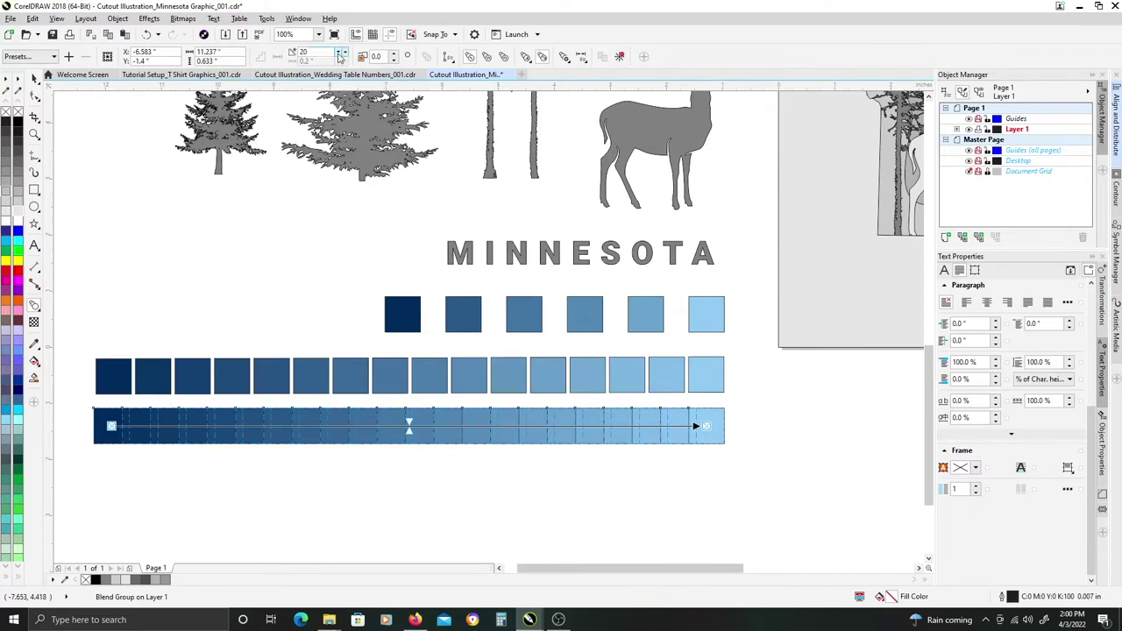
{"action": "left_click", "coordinate": [341, 59]}
{"action": "left_click", "coordinate": [341, 59]}
{"action": "left_click", "coordinate": [341, 59]}
{"action": "left_click", "coordinate": [341, 59]}
{"action": "left_click", "coordinate": [340, 59]}
{"action": "left_click", "coordinate": [341, 59]}
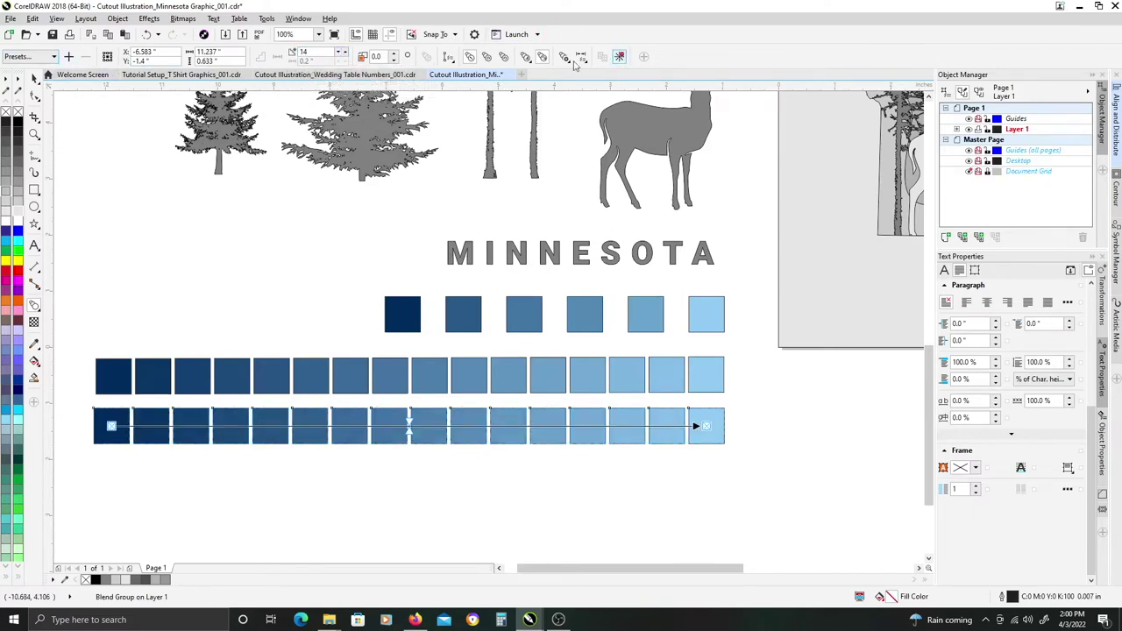
Break the new blend apart into individual colour swatches and deselect them.
{"action": "left_click", "coordinate": [35, 78]}
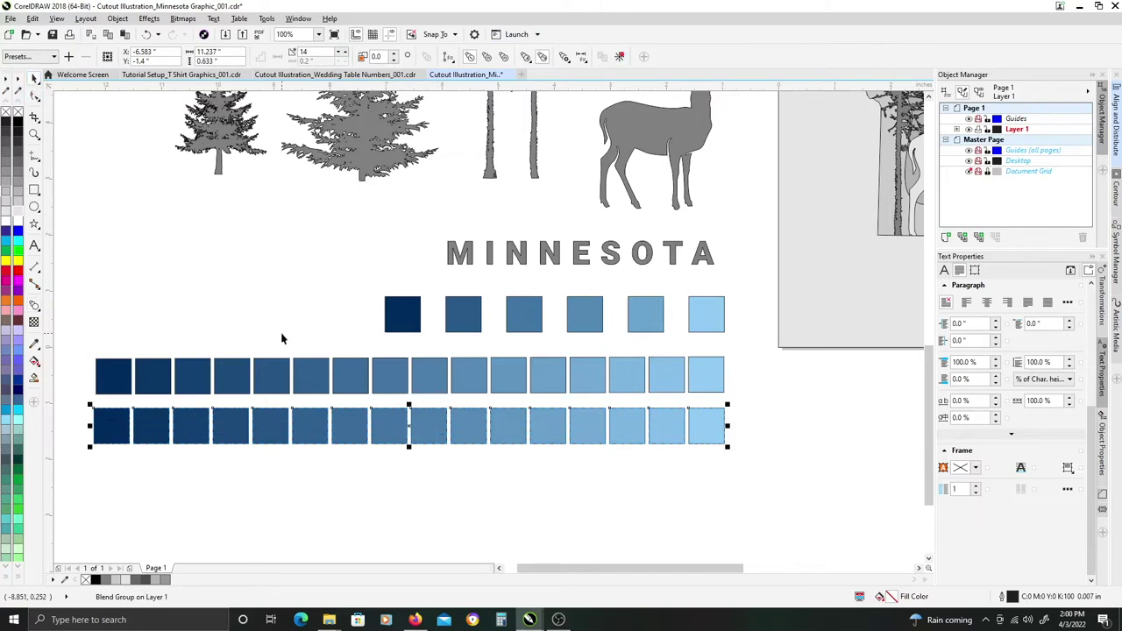
{"action": "key", "text": "ctrl+k"}
{"action": "left_click", "coordinate": [233, 427]}
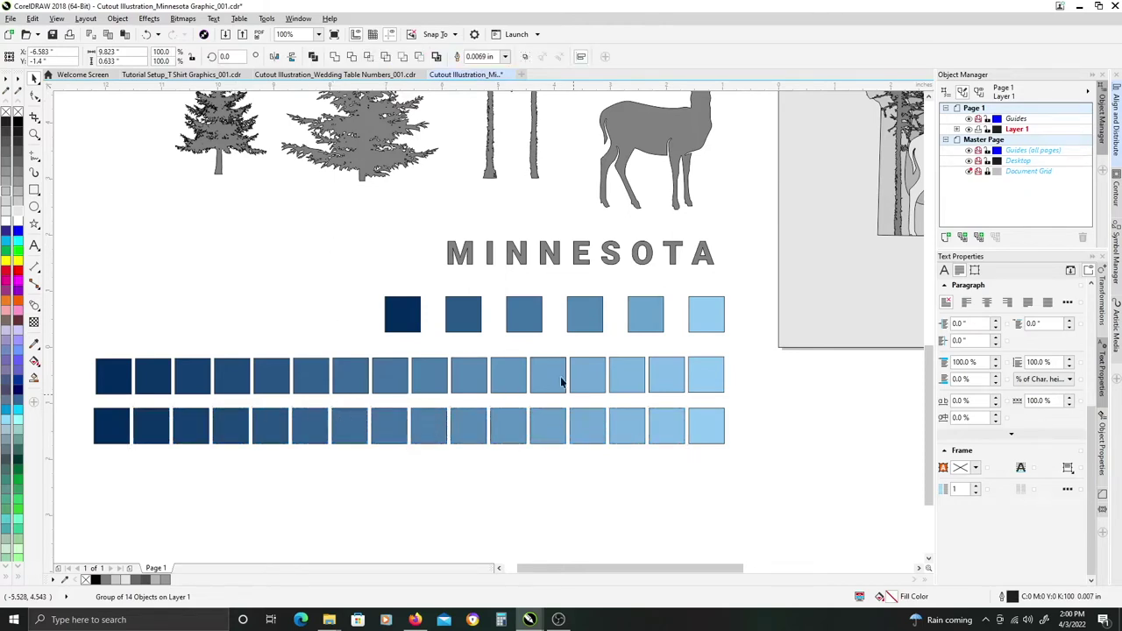
{"action": "key", "text": "Escape"}
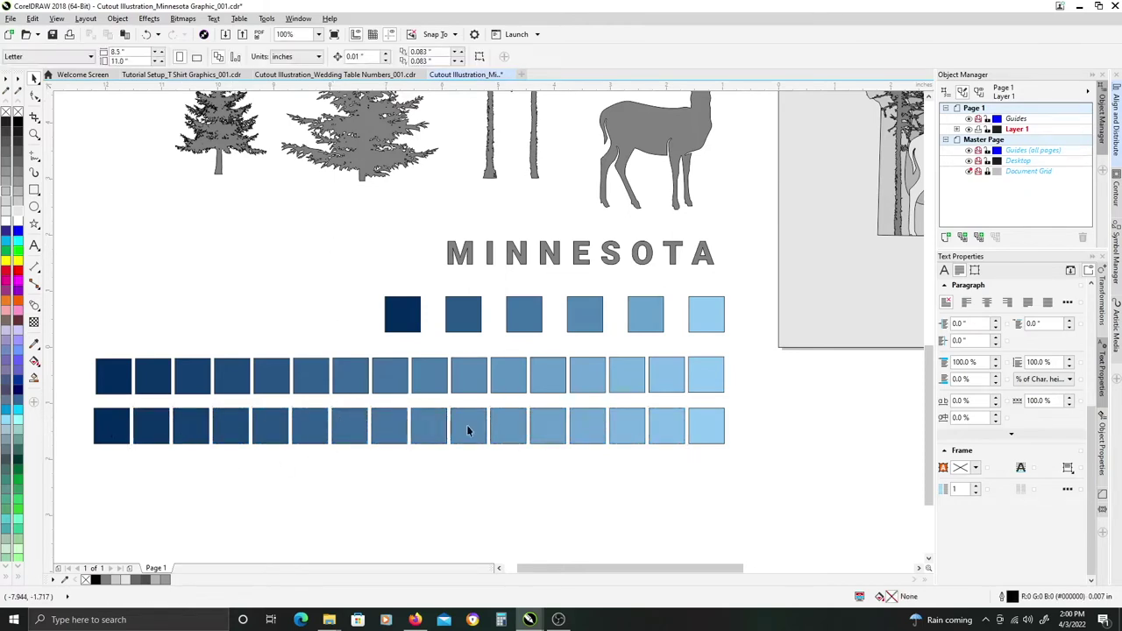
Copy the darkest blue swatch's fill to the innermost contour layer and the second-darkest swatch's fill to the layer around it.
{"action": "left_click_drag", "start_coordinate": [747, 285], "coordinate": [718, 307]}
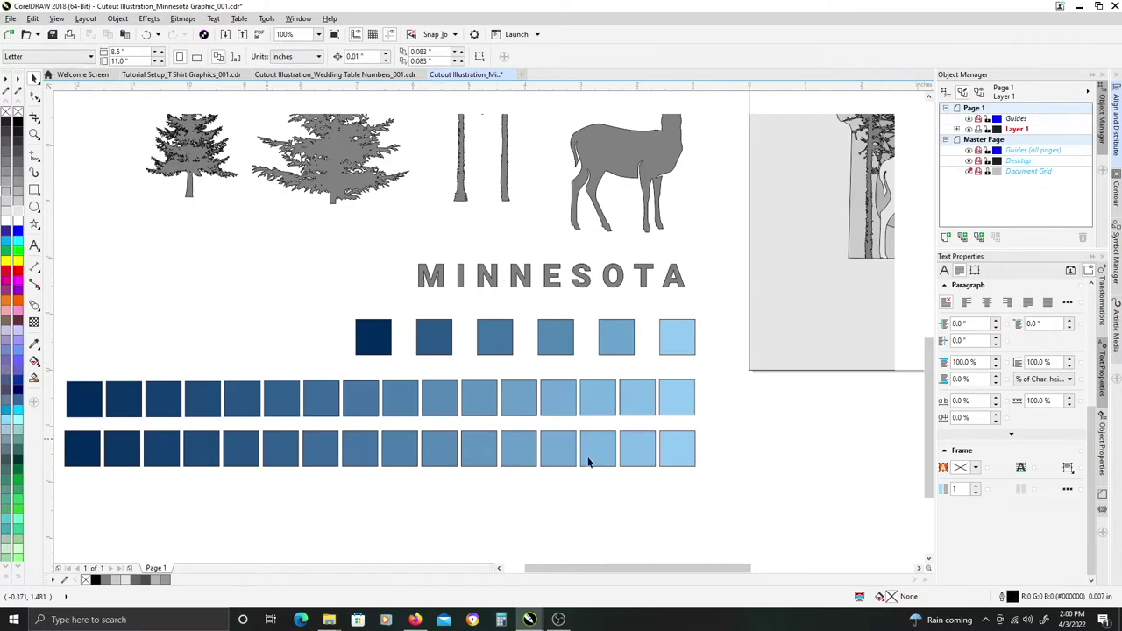
{"action": "left_click_drag", "start_coordinate": [759, 363], "coordinate": [532, 486]}
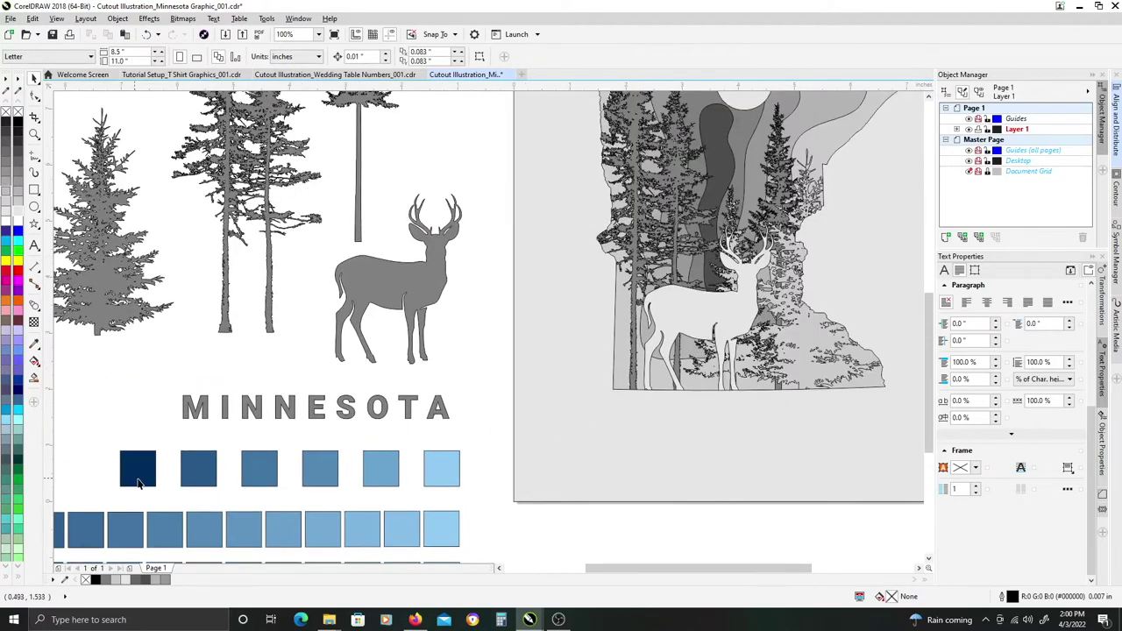
{"action": "scroll", "coordinate": [308, 470], "scroll_direction": "down", "scroll_amount": 1}
{"action": "left_click_drag", "start_coordinate": [438, 435], "coordinate": [468, 416]}
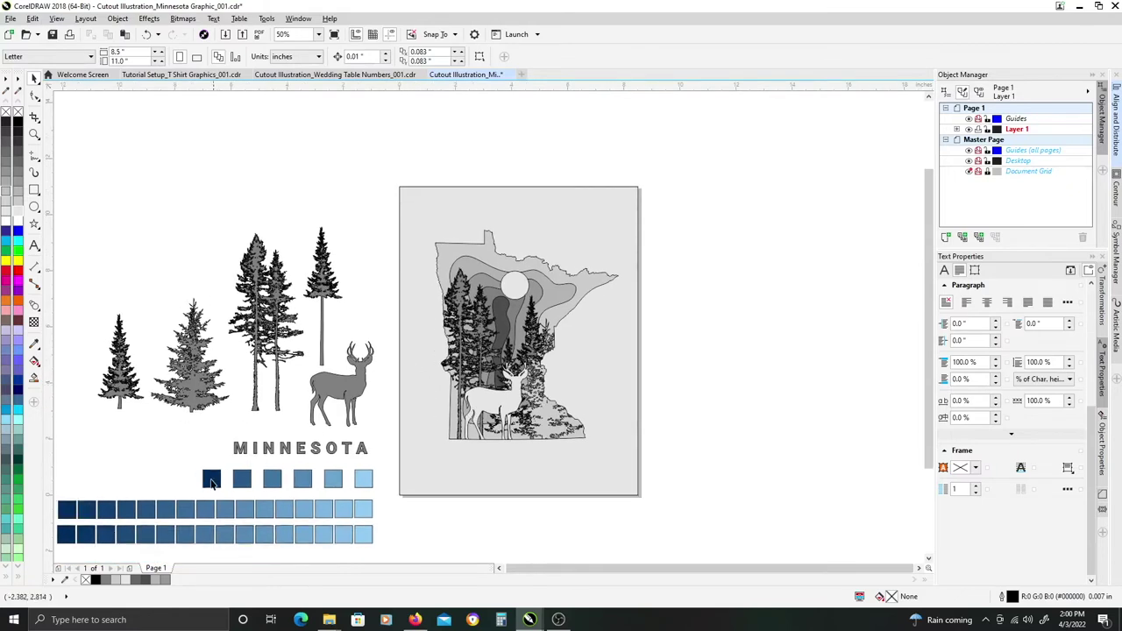
{"action": "left_click_drag", "start_coordinate": [214, 484], "coordinate": [497, 307]}
{"action": "left_click", "coordinate": [541, 344]}
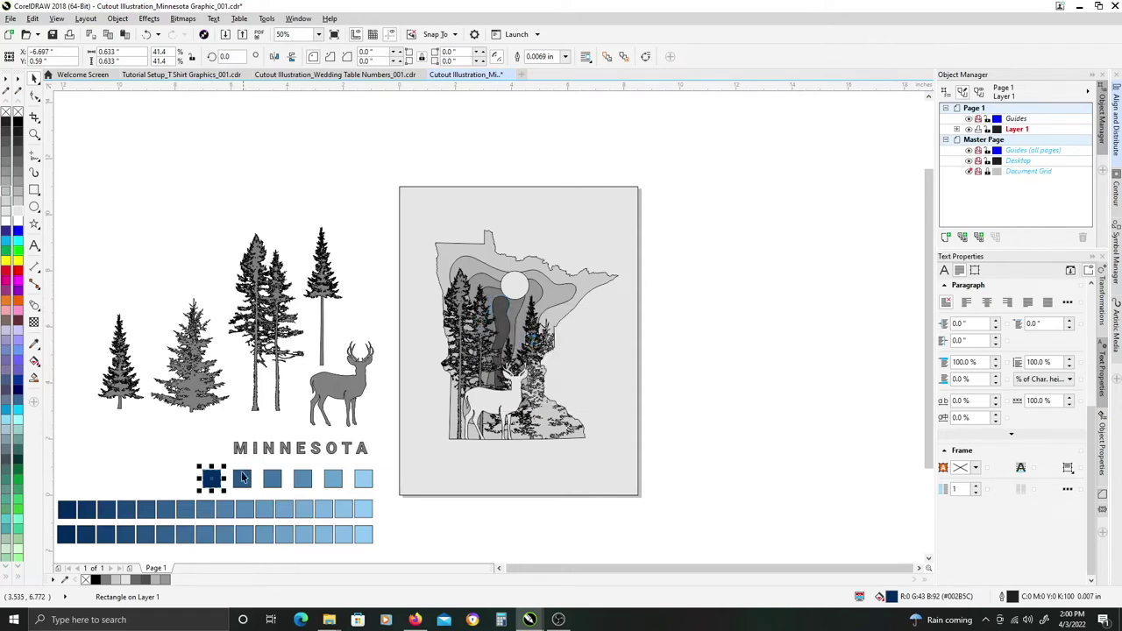
{"action": "left_click_drag", "start_coordinate": [242, 477], "coordinate": [493, 294]}
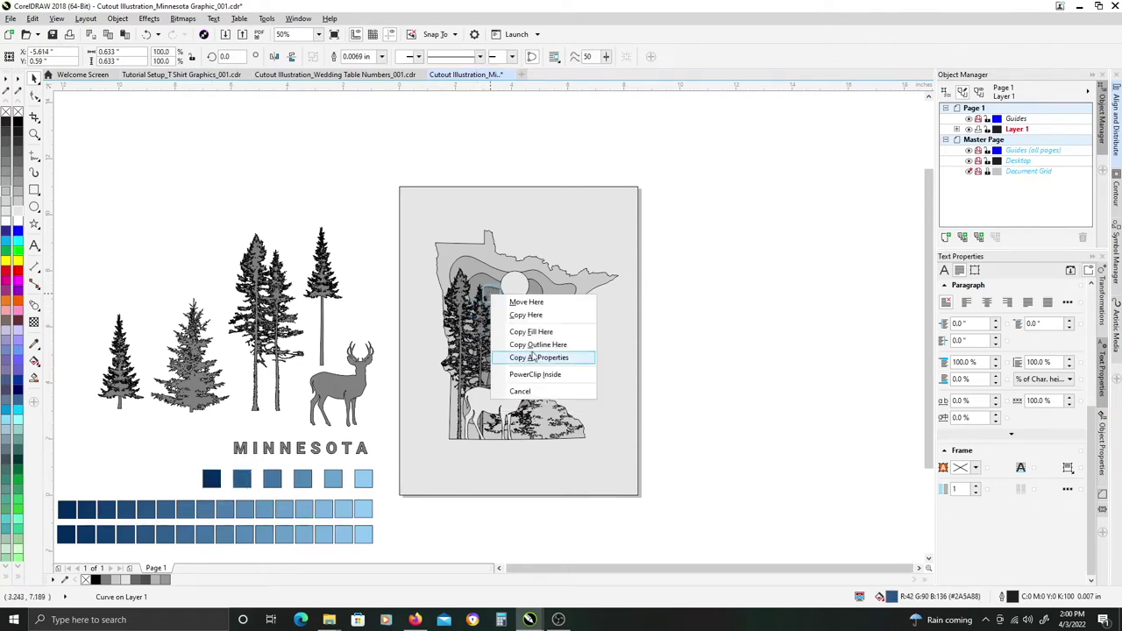
{"action": "left_click", "coordinate": [543, 333]}
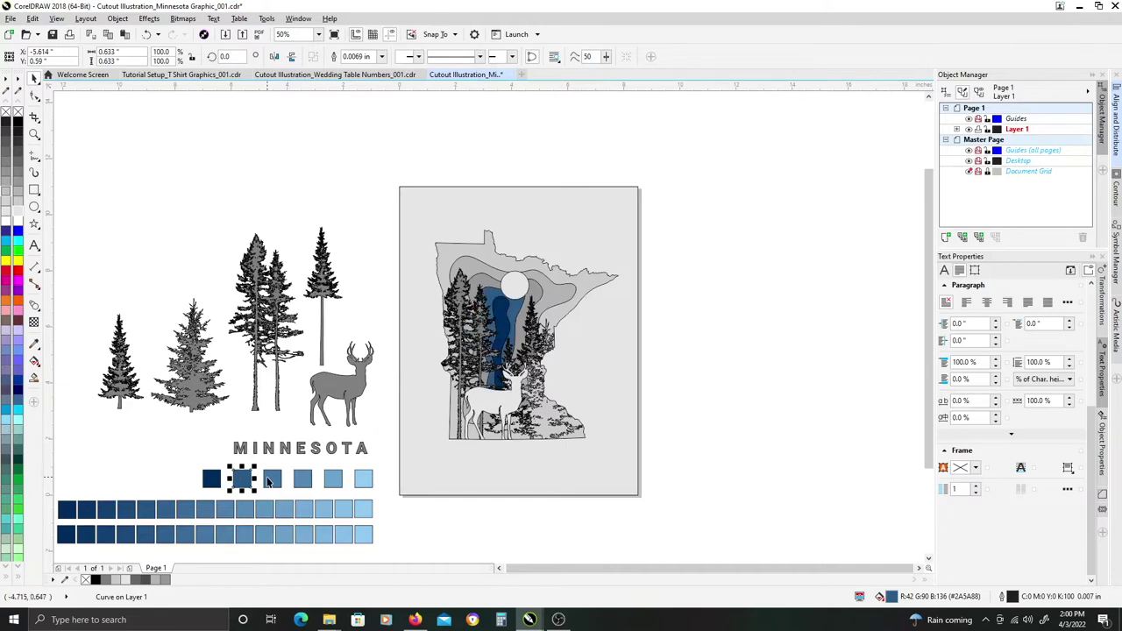
Copy the fills of the third, fourth and fifth blue swatches to the next two contour layers and the Minnesota-shaped layer, working outward.
{"action": "left_click_drag", "start_coordinate": [268, 482], "coordinate": [483, 283]}
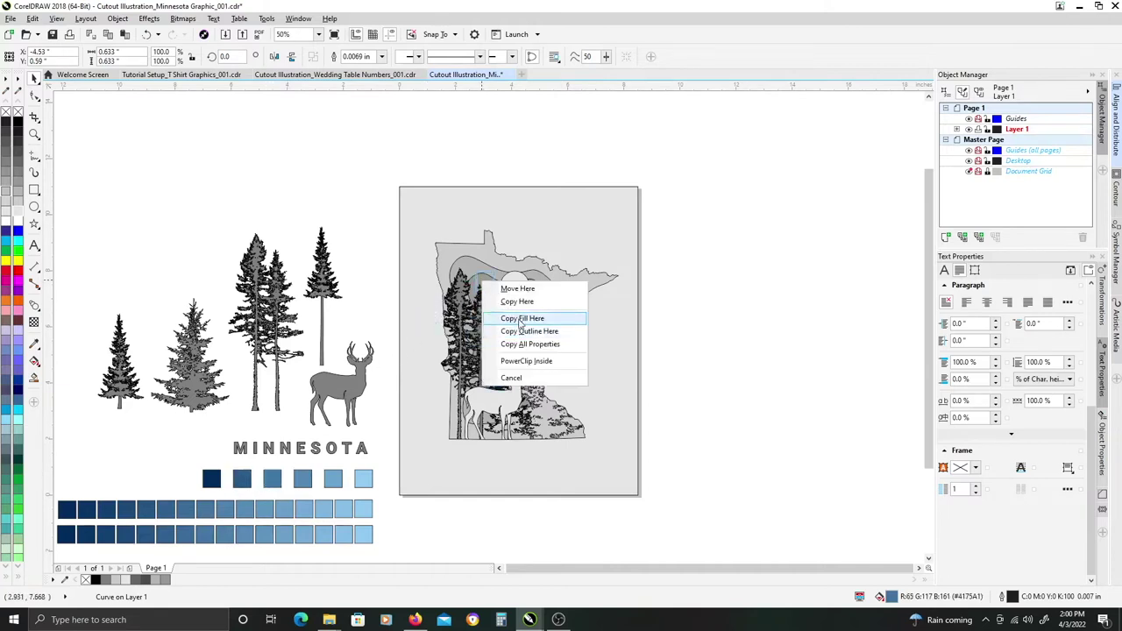
{"action": "left_click", "coordinate": [521, 322]}
{"action": "left_click_drag", "start_coordinate": [302, 479], "coordinate": [469, 263]}
{"action": "left_click", "coordinate": [519, 307]}
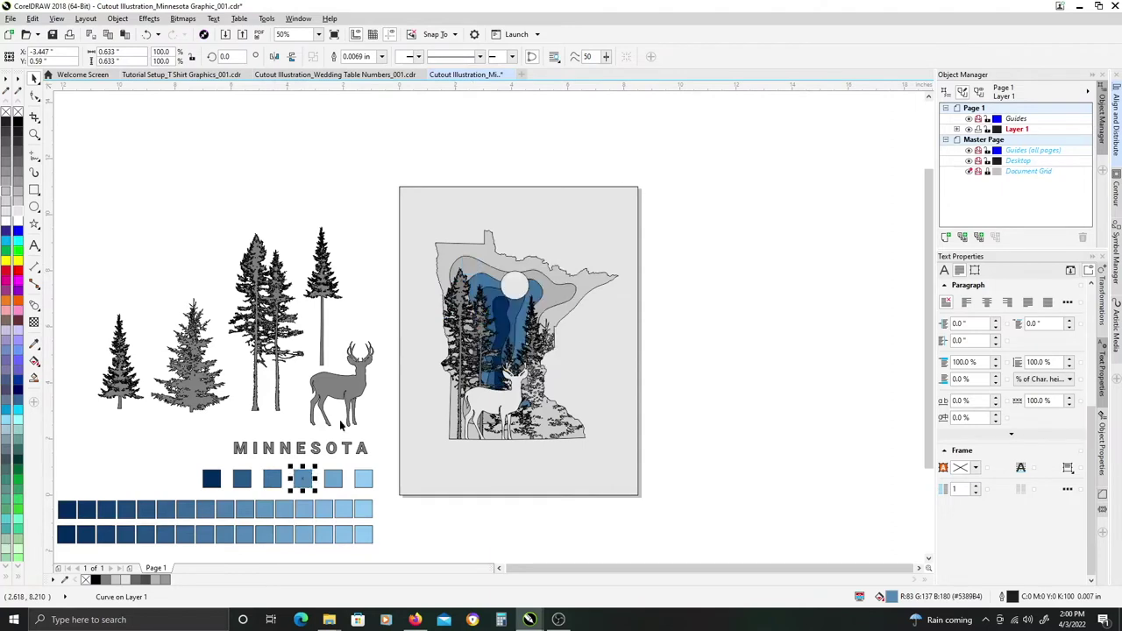
{"action": "left_click_drag", "start_coordinate": [333, 478], "coordinate": [589, 287]}
{"action": "left_click", "coordinate": [632, 320]}
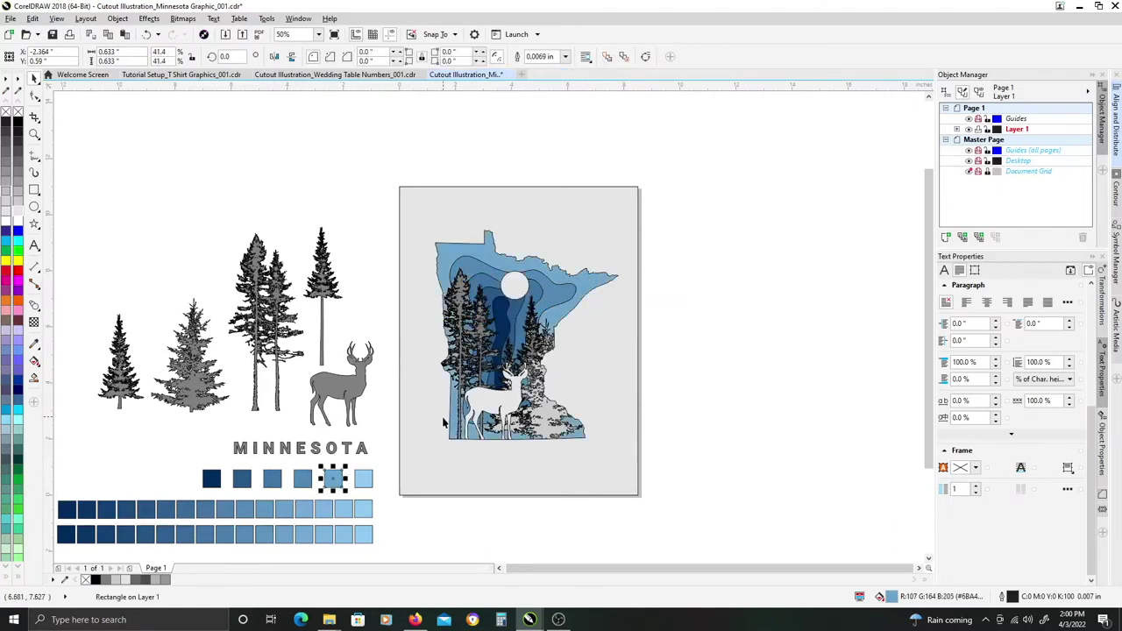
Apply the lightest blue swatch's fill (RGB 145, 202, 242) to the tall pine pair and both light grey spruces.
{"action": "scroll", "coordinate": [462, 417], "scroll_direction": "up", "scroll_amount": 2}
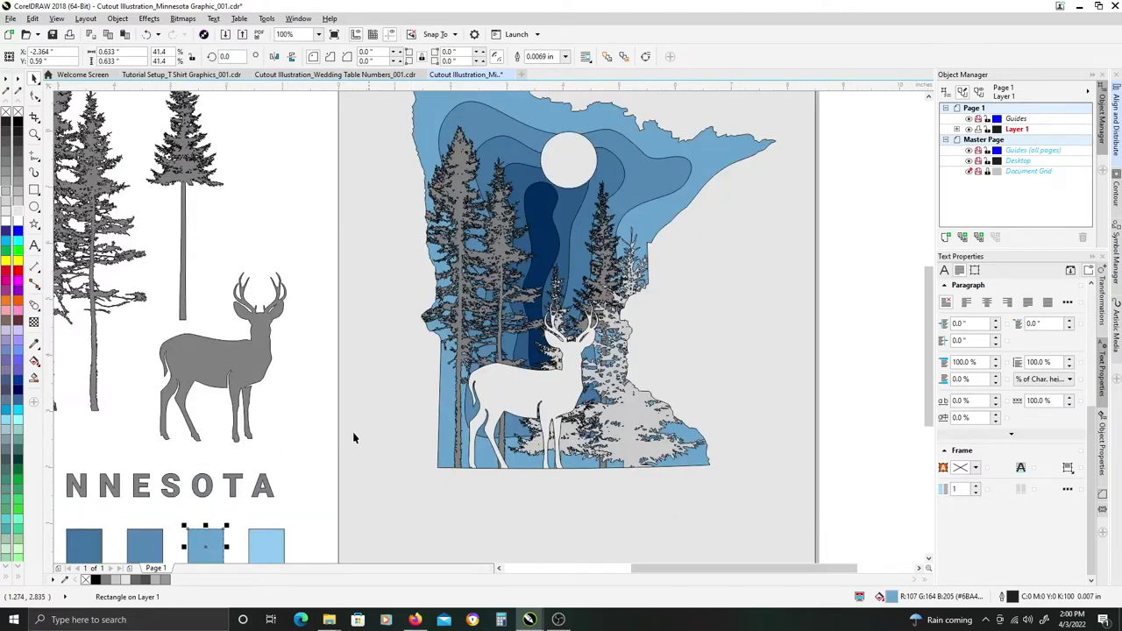
{"action": "left_click_drag", "start_coordinate": [264, 544], "coordinate": [459, 230]}
{"action": "left_click", "coordinate": [501, 267]}
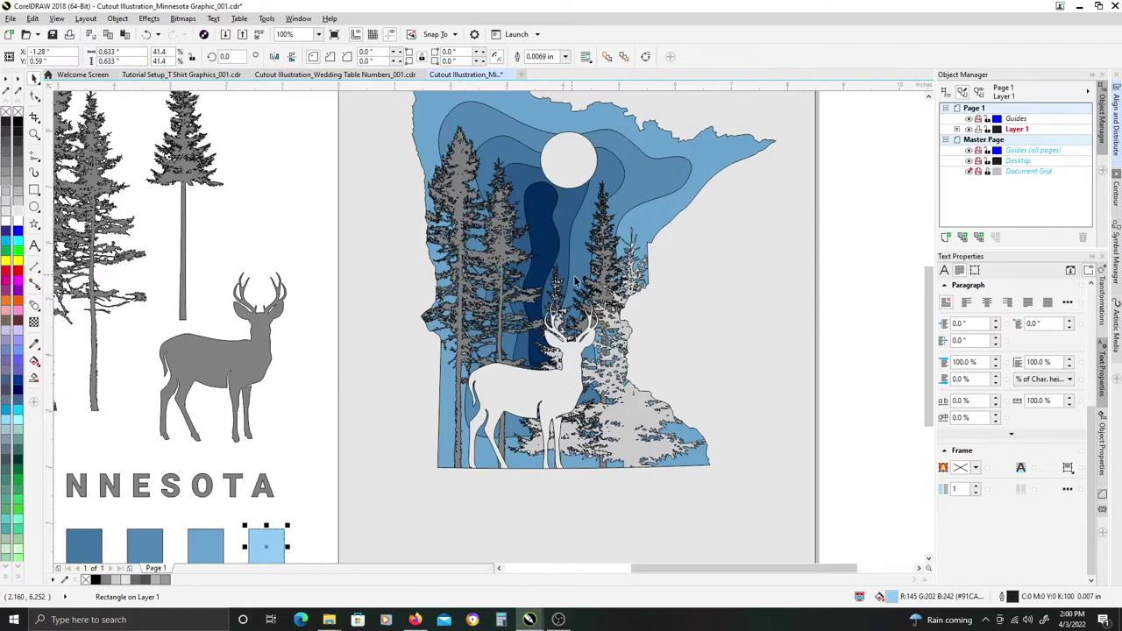
{"action": "left_click", "coordinate": [617, 408]}
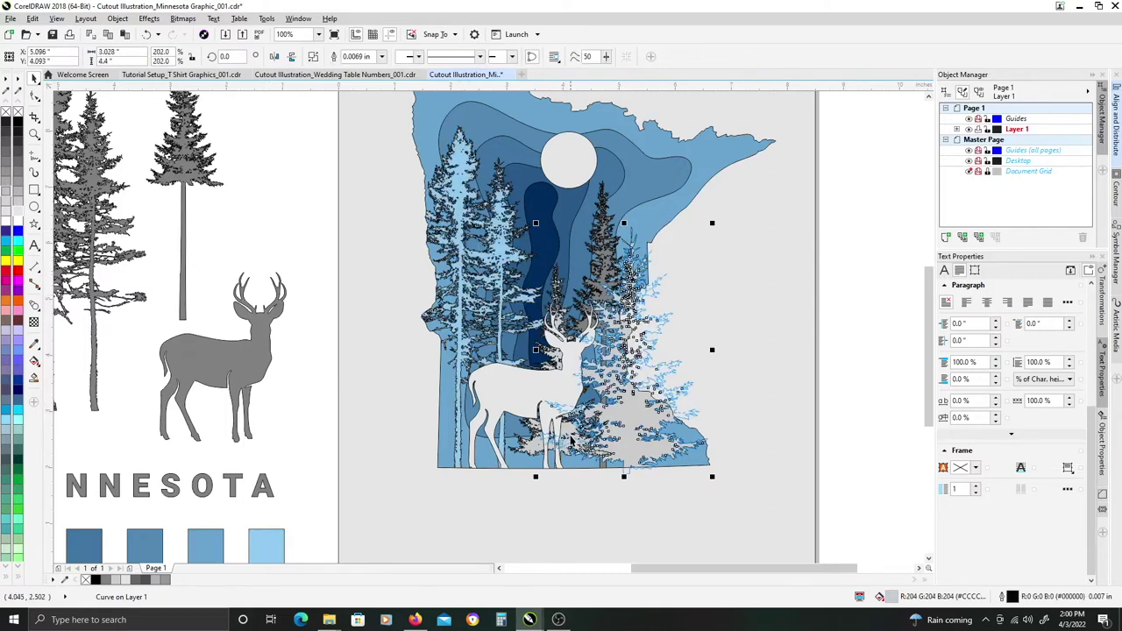
{"action": "left_click_drag", "start_coordinate": [618, 408], "coordinate": [570, 432]}
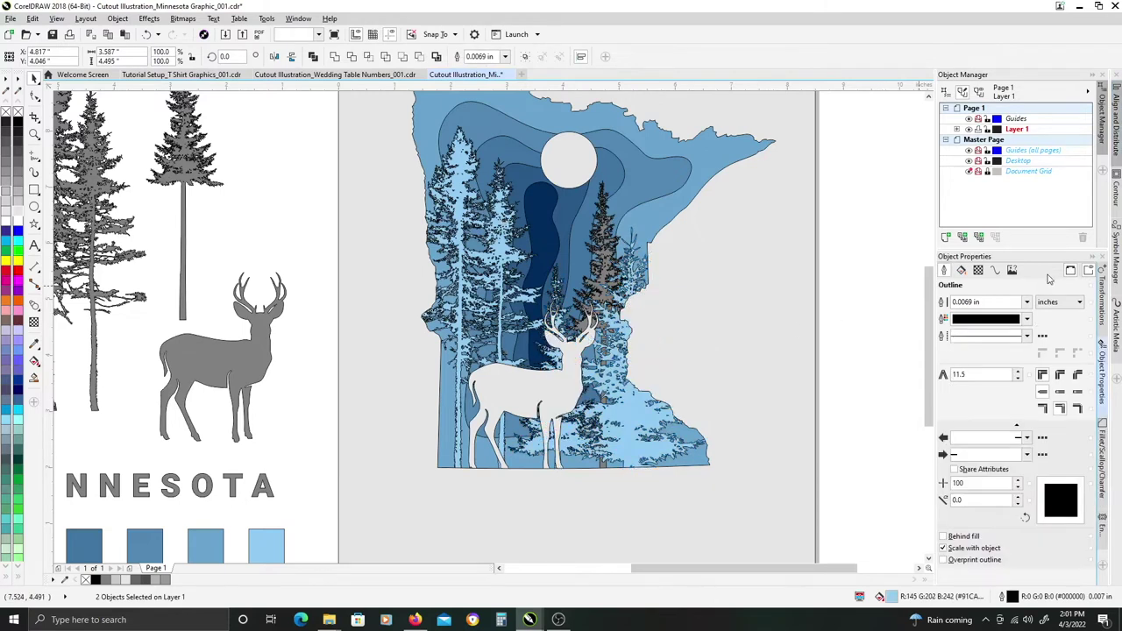
Apply the second-lightest blue swatch's fill (RGB 107, 164, 205) to the remaining grey spruce behind the deer.
{"action": "left_click", "coordinate": [1102, 296]}
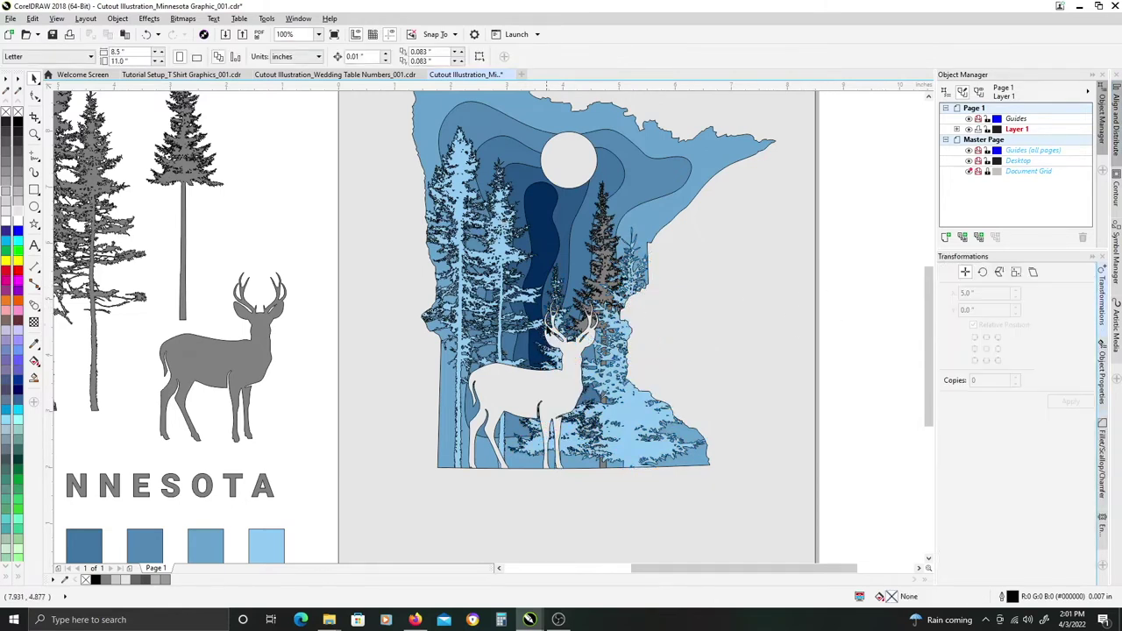
{"action": "left_click", "coordinate": [608, 270]}
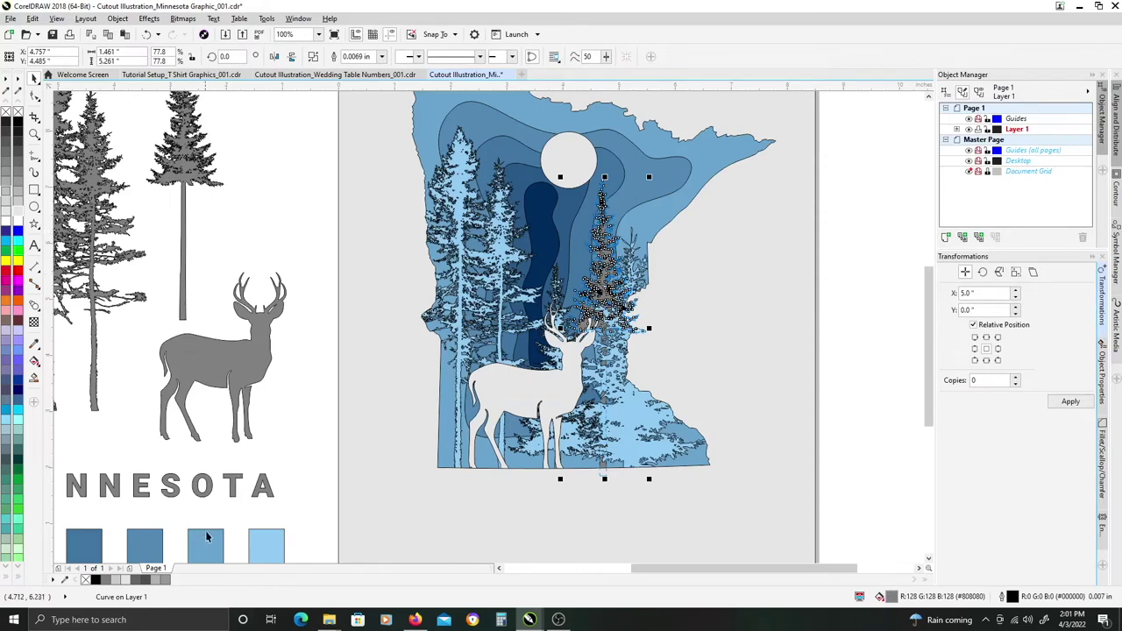
{"action": "left_click_drag", "start_coordinate": [207, 538], "coordinate": [602, 244]}
{"action": "left_click", "coordinate": [632, 284]}
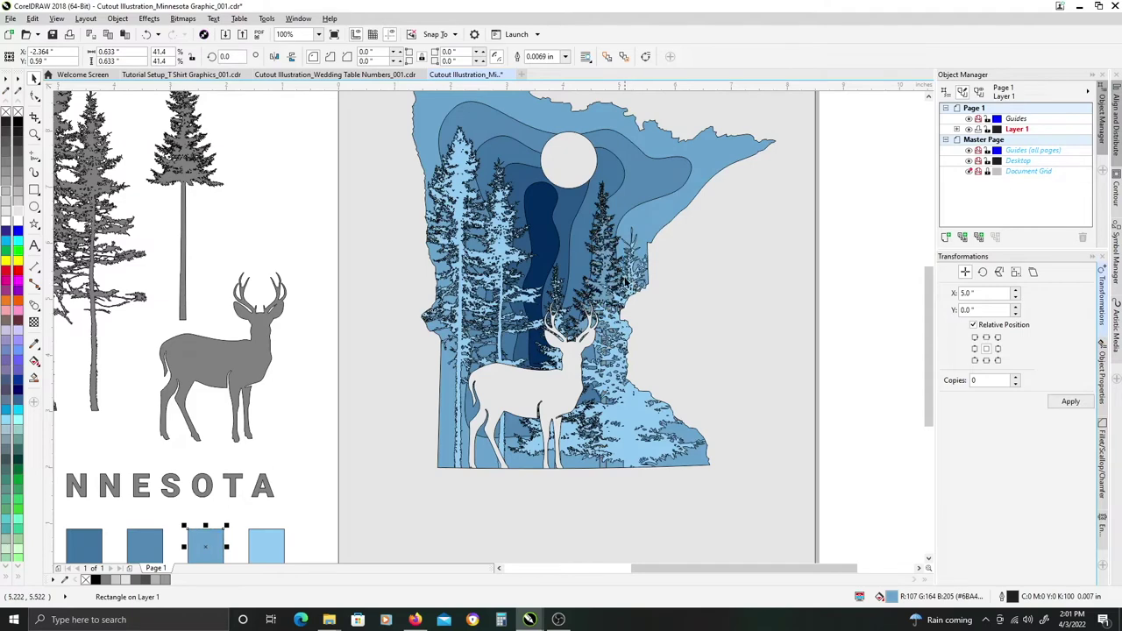
{"action": "scroll", "coordinate": [656, 300], "scroll_direction": "down", "scroll_amount": 1}
{"action": "scroll", "coordinate": [700, 329], "scroll_direction": "up", "scroll_amount": 1}
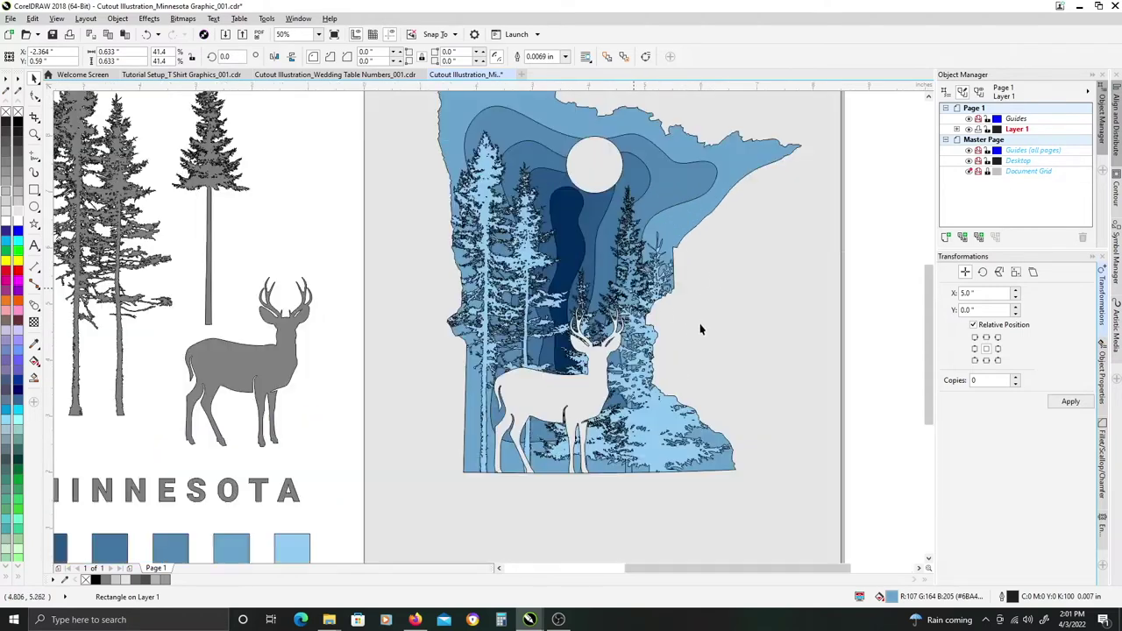
{"action": "left_click", "coordinate": [174, 544]}
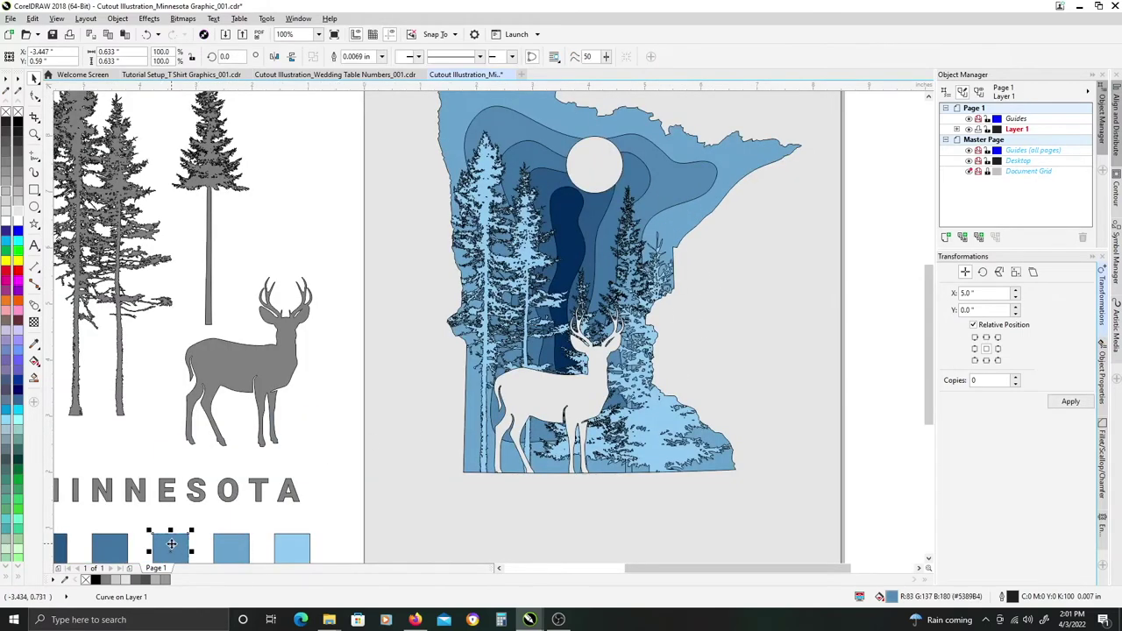
{"action": "scroll", "coordinate": [855, 294], "scroll_direction": "down", "scroll_amount": 2}
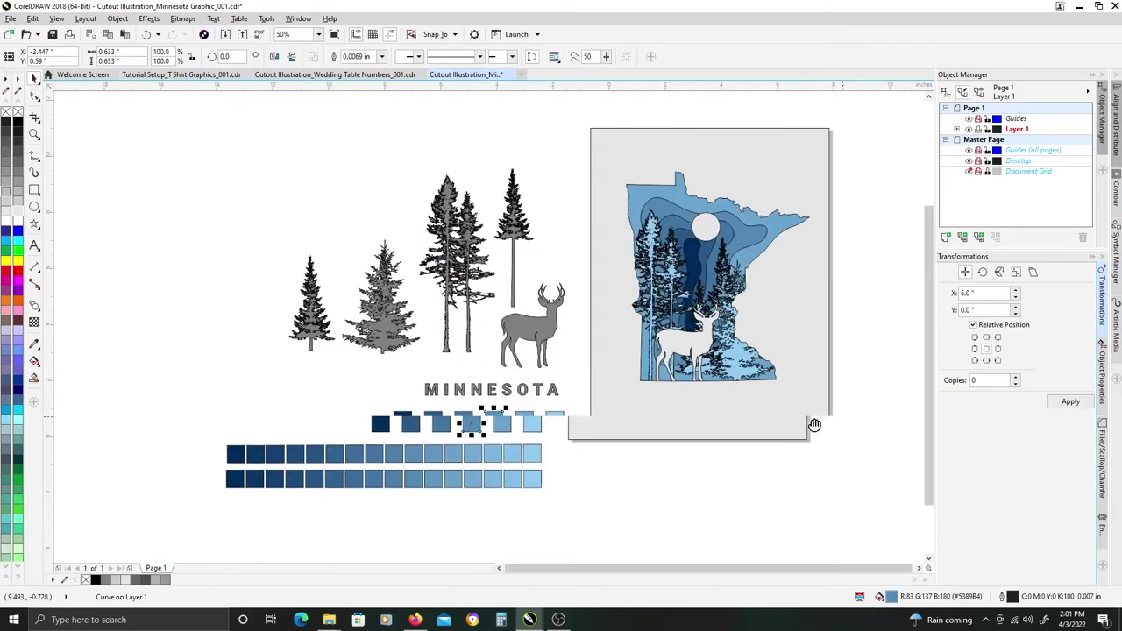
Fill the moon, the deer and the page-sized background rectangle with white.
{"action": "left_click", "coordinate": [641, 235]}
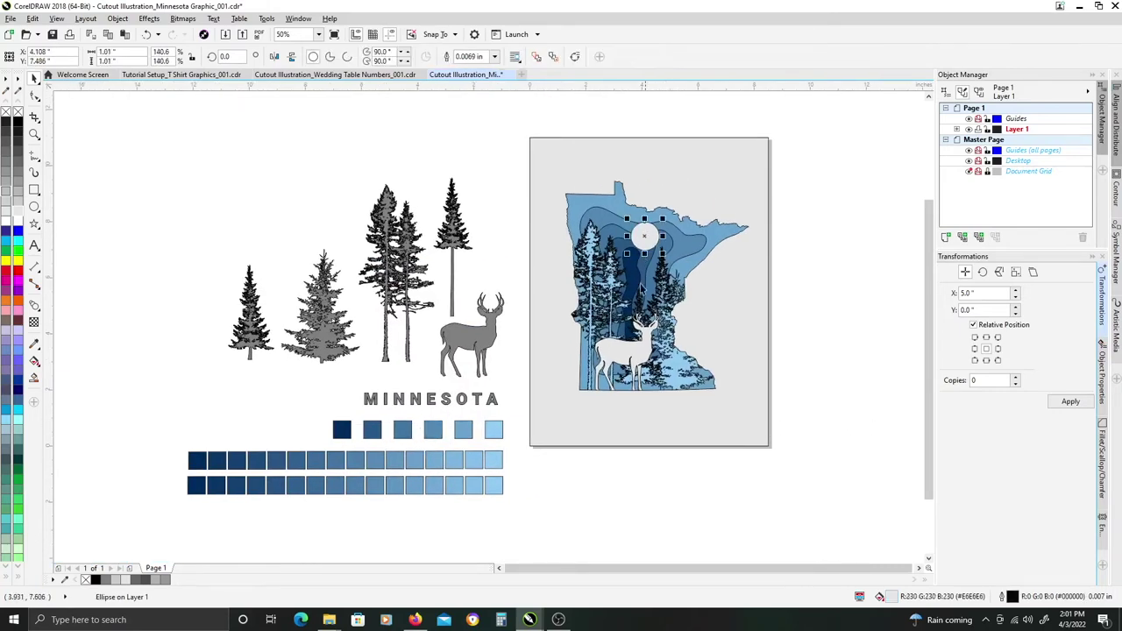
{"action": "left_click", "coordinate": [630, 354], "text": "shift"}
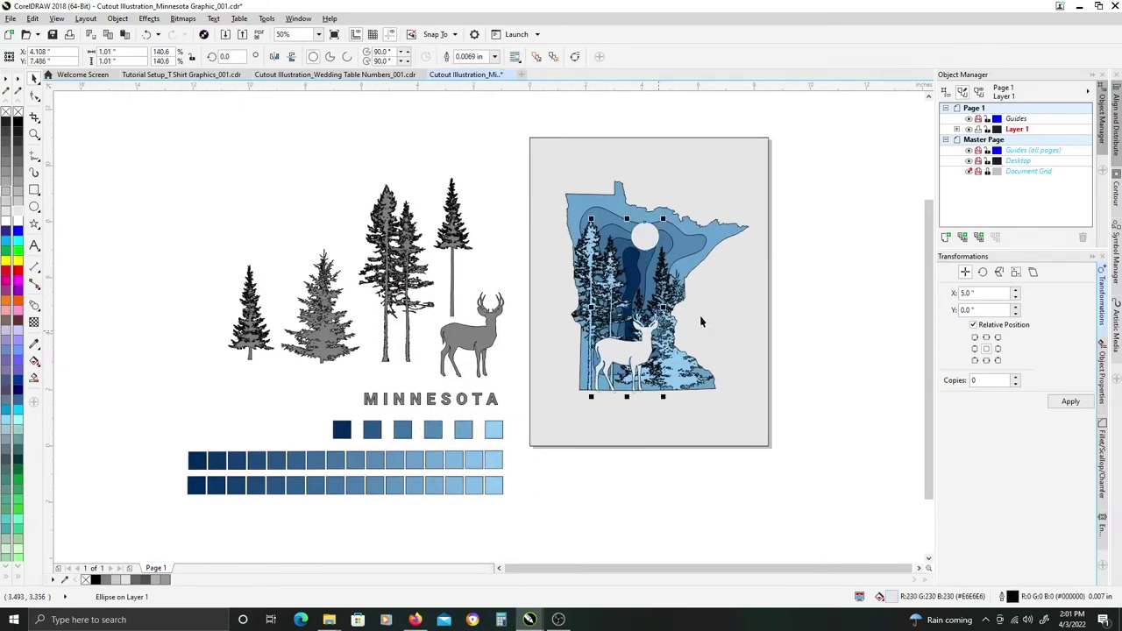
{"action": "left_click", "coordinate": [744, 292]}
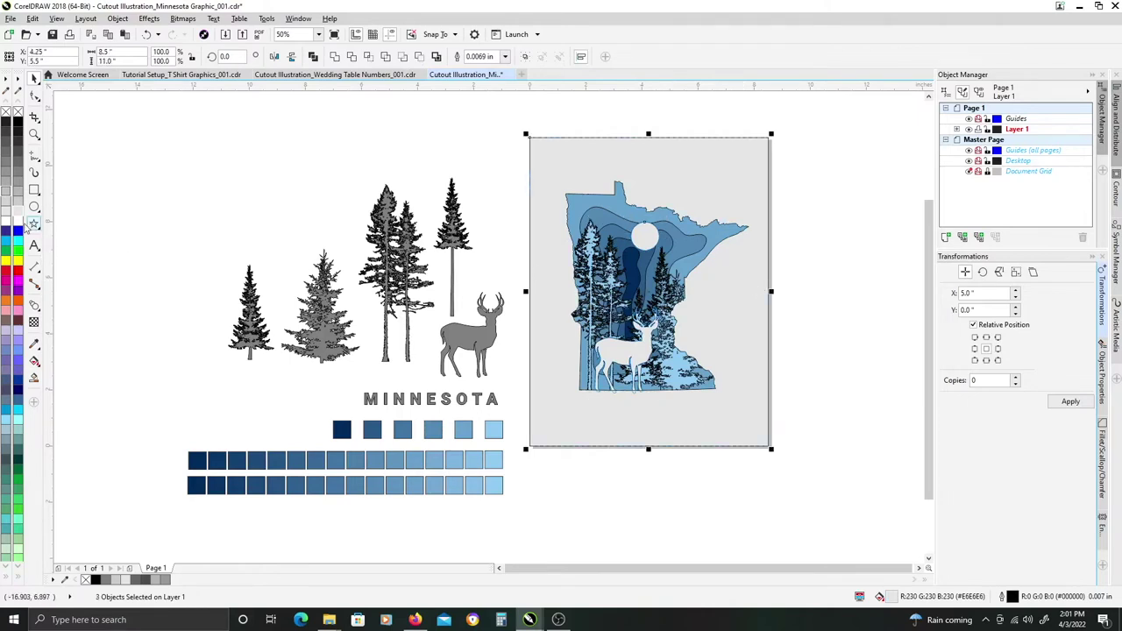
{"action": "left_click", "coordinate": [18, 221]}
{"action": "left_click", "coordinate": [783, 445]}
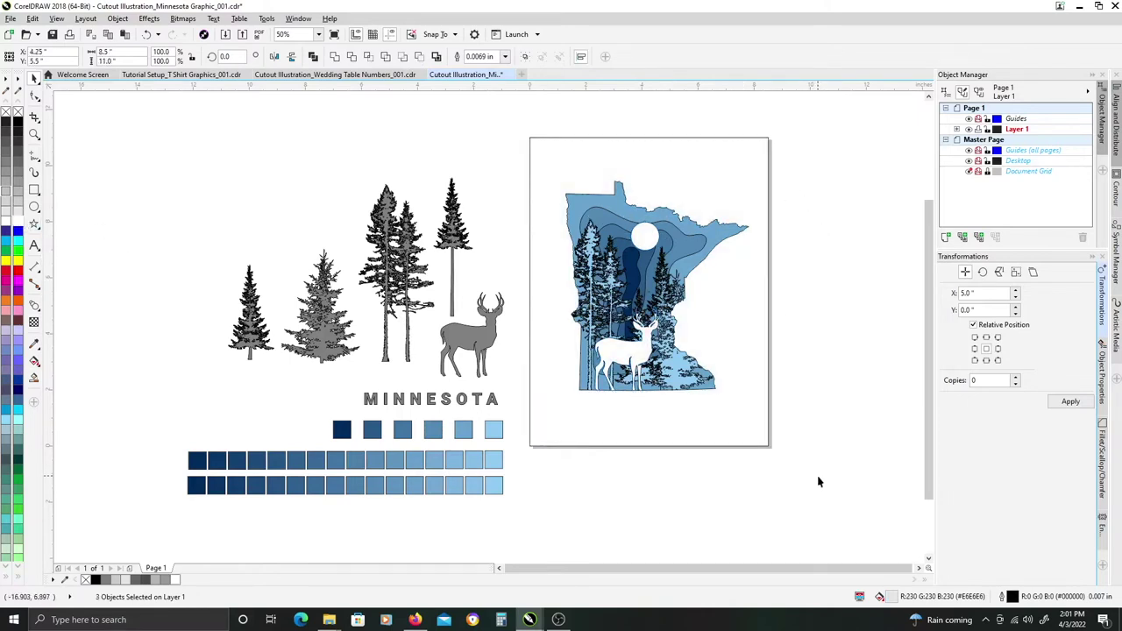
Remove the outlines from the background and every piece of the Minnesota artwork on the page.
{"action": "left_click_drag", "start_coordinate": [572, 196], "coordinate": [516, 115]}
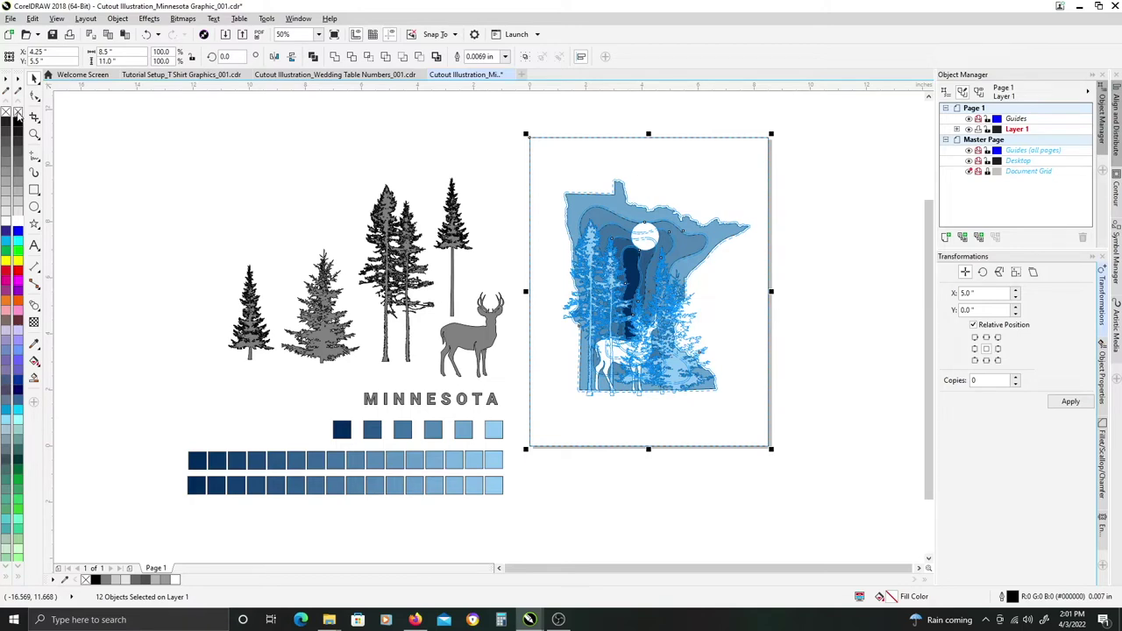
{"action": "left_click", "coordinate": [540, 190]}
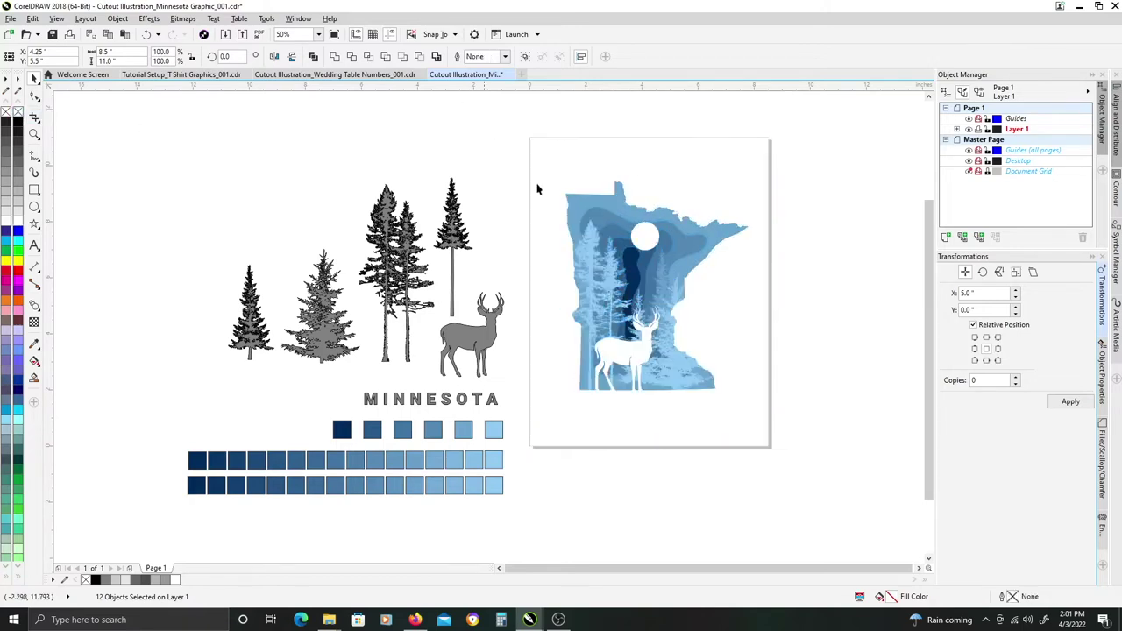
{"action": "scroll", "coordinate": [703, 278], "scroll_direction": "up", "scroll_amount": 3}
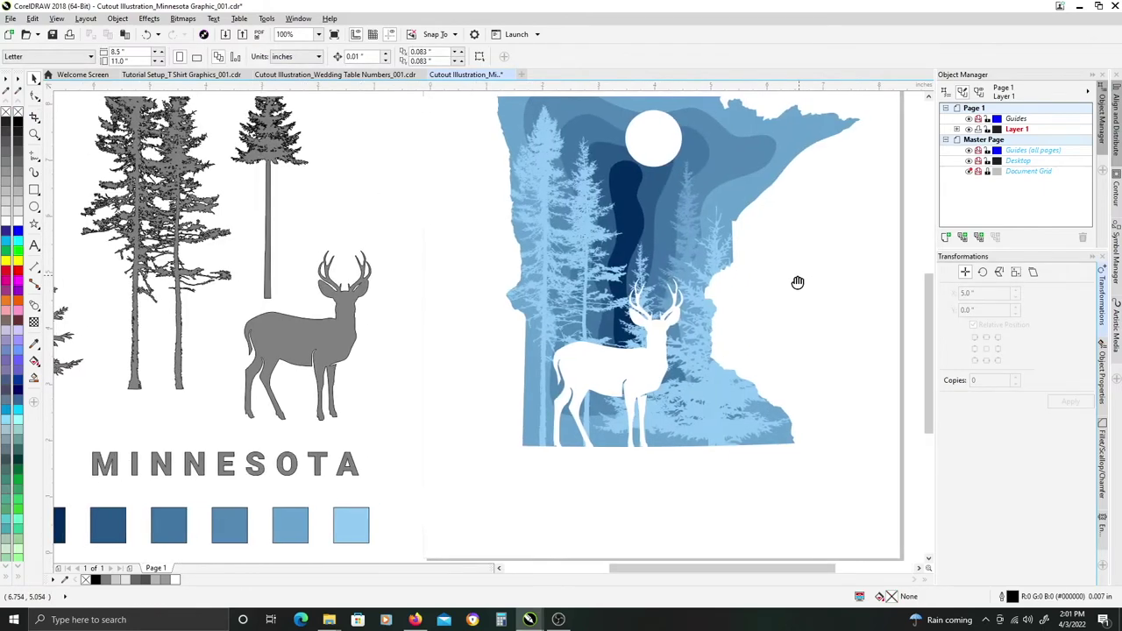
{"action": "left_click", "coordinate": [496, 238]}
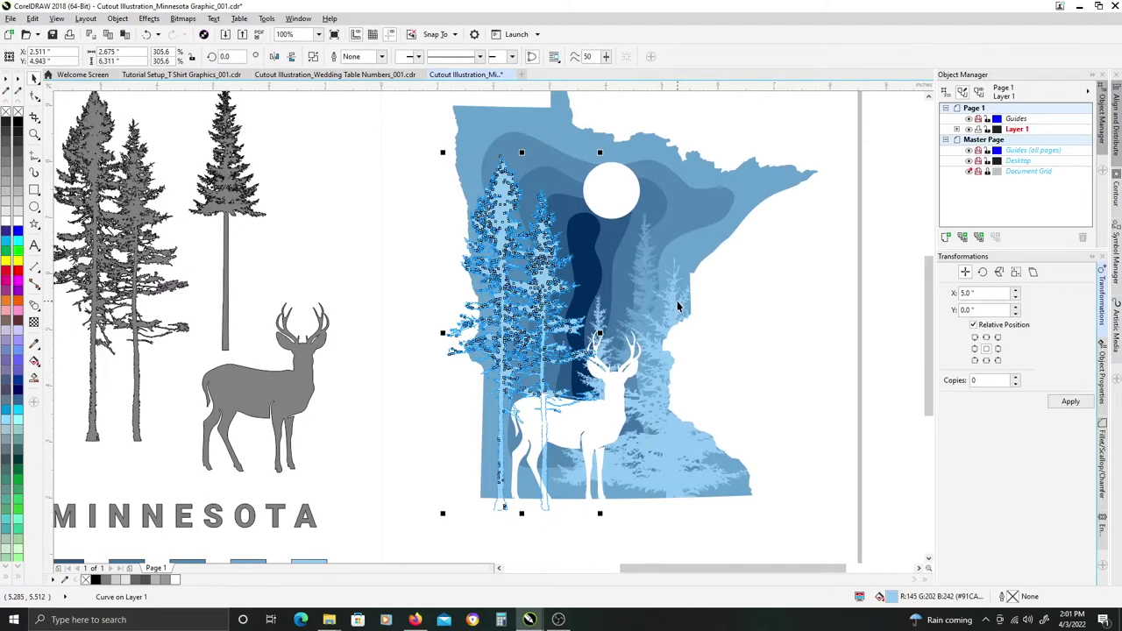
{"action": "scroll", "coordinate": [673, 391], "scroll_direction": "down", "scroll_amount": 1}
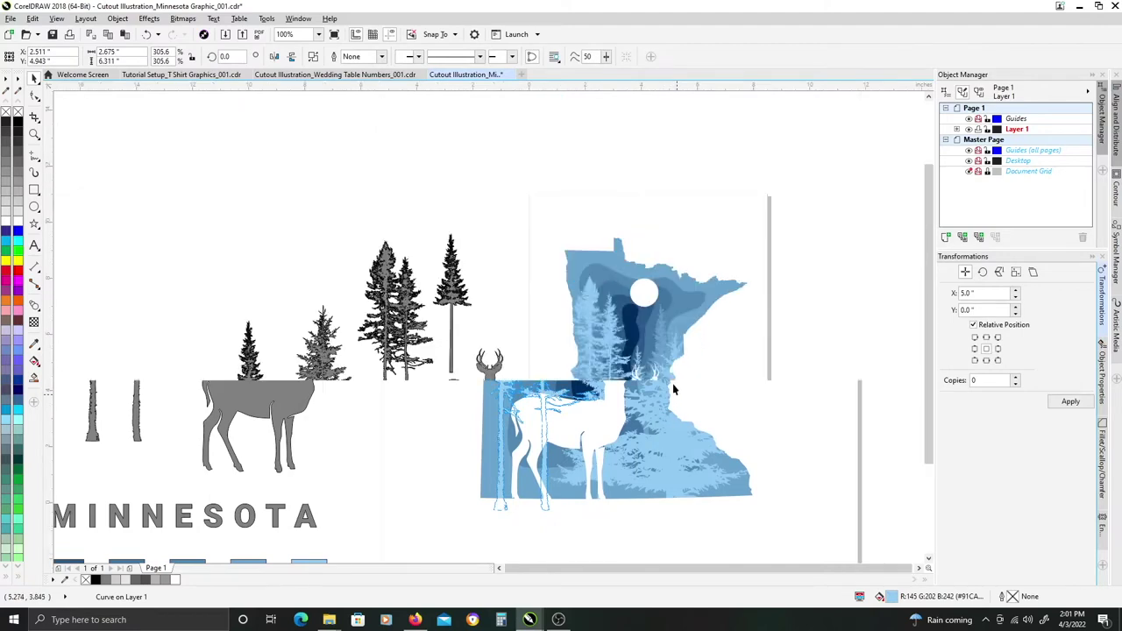
{"action": "left_click", "coordinate": [871, 363]}
{"action": "left_click", "coordinate": [648, 436]}
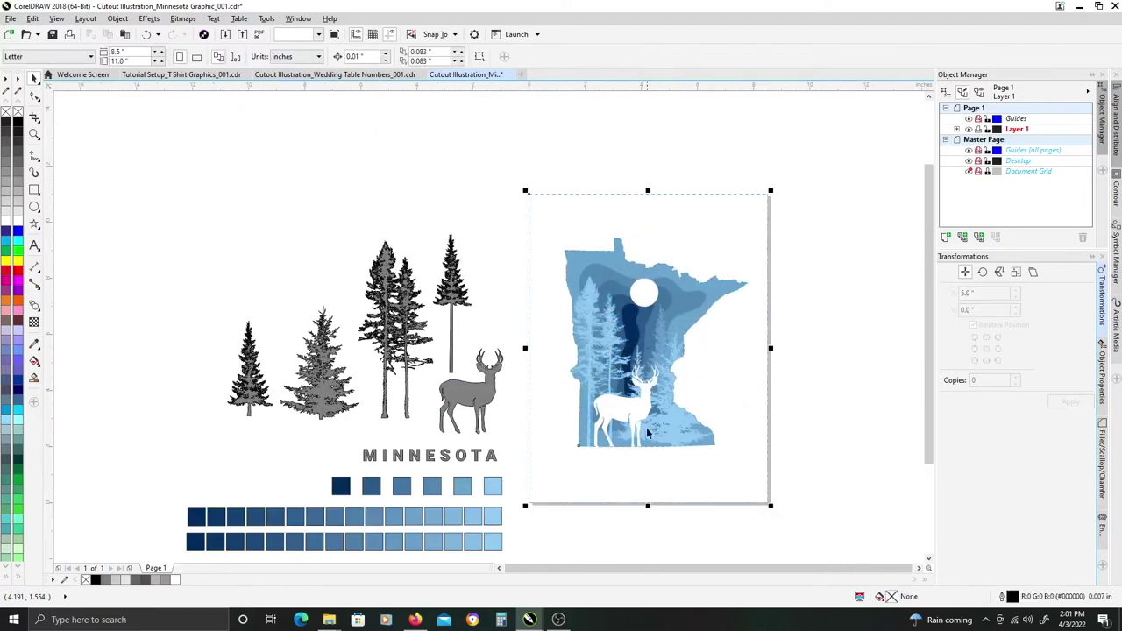
{"action": "left_click", "coordinate": [638, 410], "text": "shift"}
{"action": "left_click", "coordinate": [643, 293], "text": "shift"}
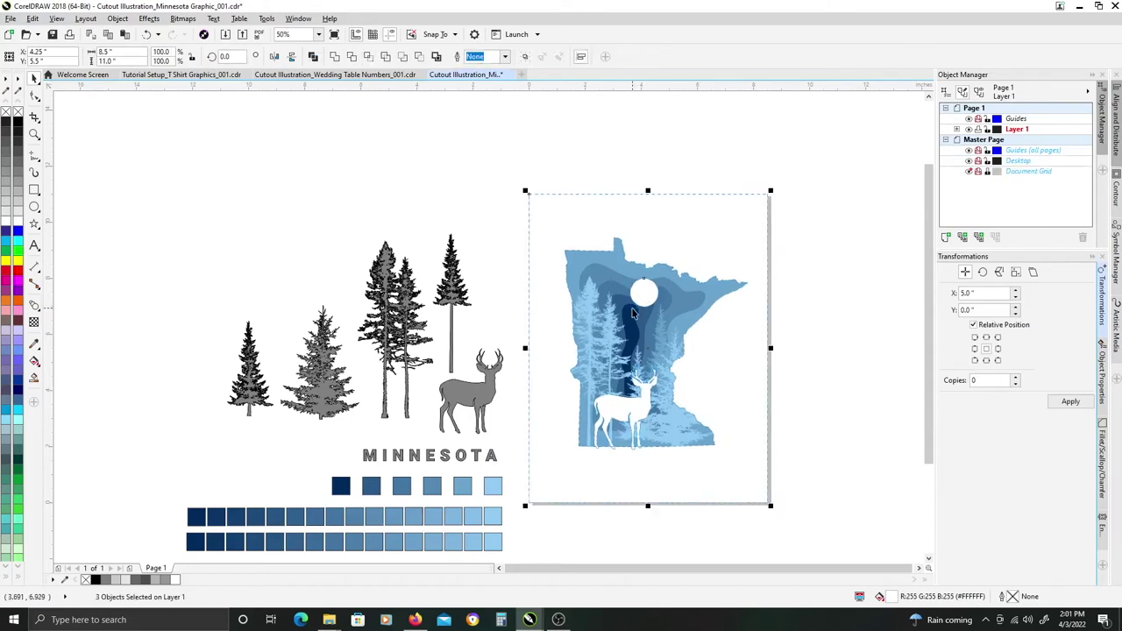
{"action": "scroll", "coordinate": [657, 398], "scroll_direction": "up", "scroll_amount": 2}
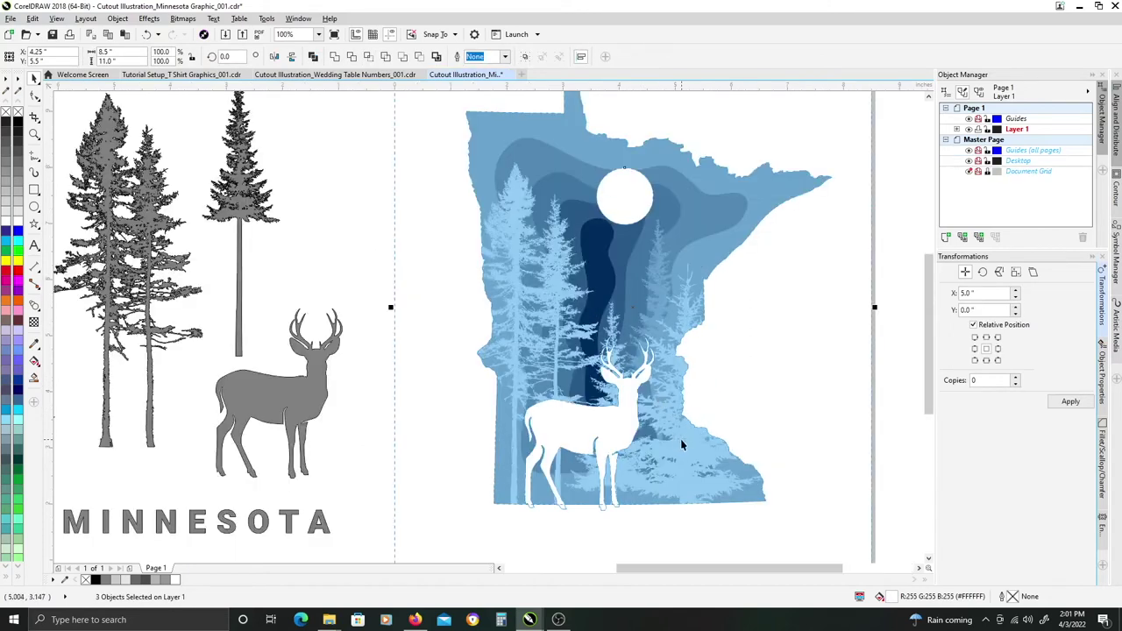
{"action": "left_click", "coordinate": [553, 299], "text": "shift"}
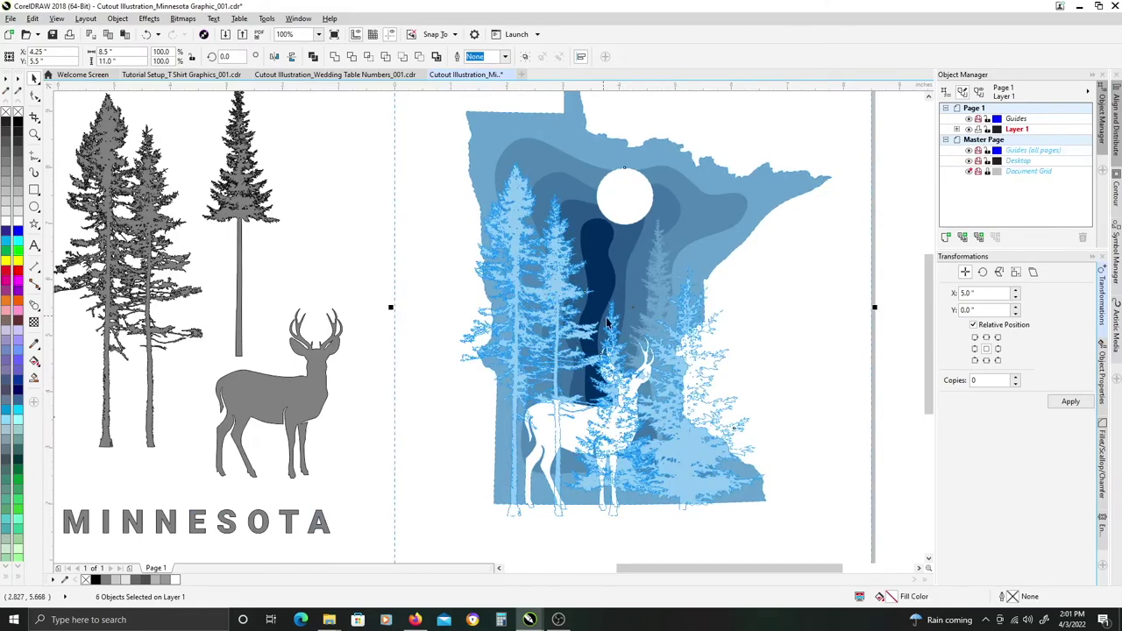
{"action": "left_click", "coordinate": [660, 301], "text": "shift"}
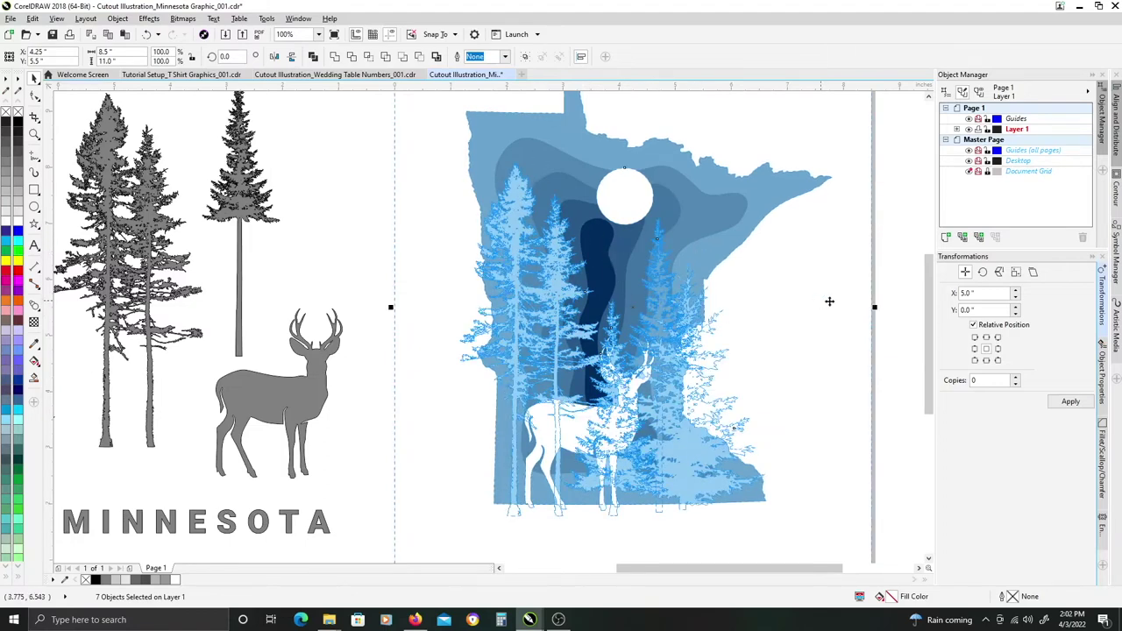
{"action": "left_click", "coordinate": [894, 296]}
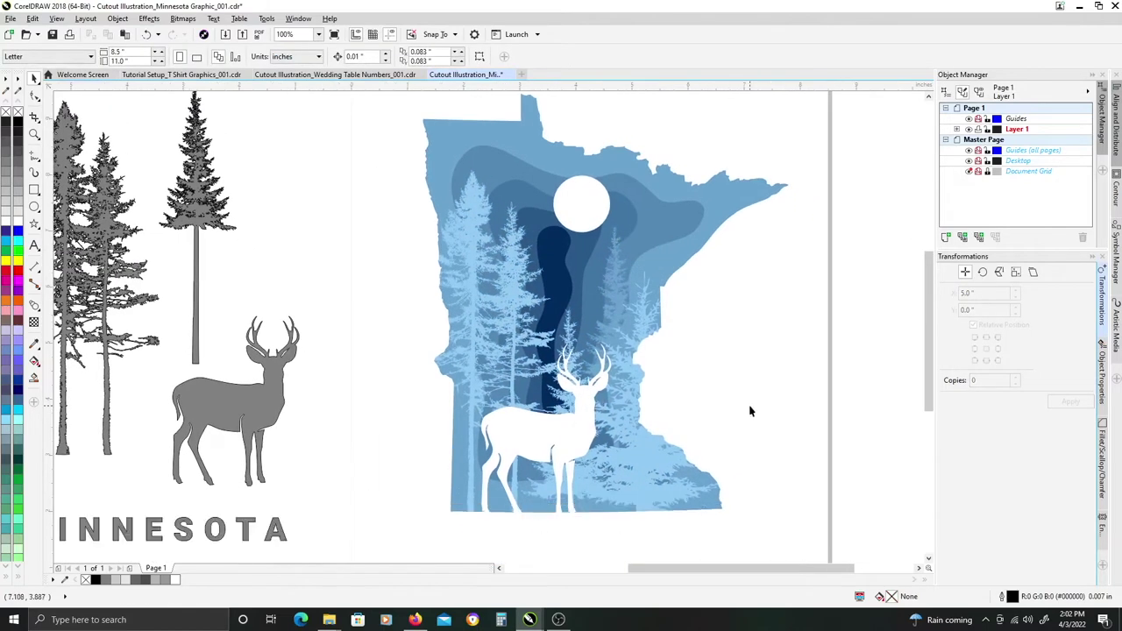
{"action": "key", "text": "ctrl+z"}
Add a black Multiply drop shadow with 50 opacity to the Minnesota shape and the next three contour layers inward.
{"action": "left_click", "coordinate": [553, 255]}
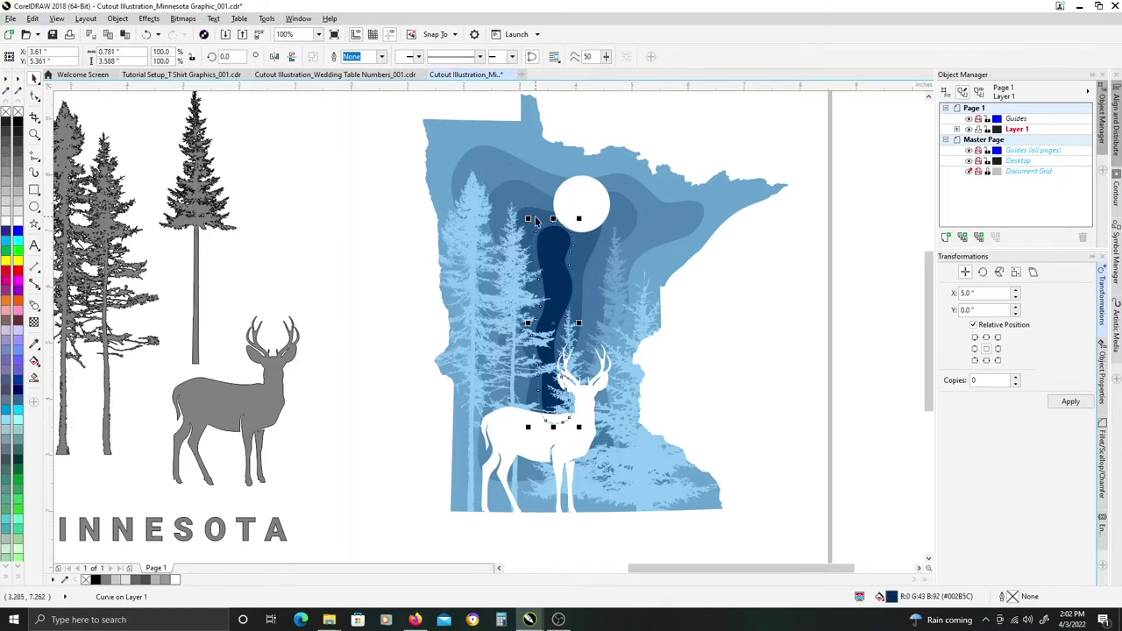
{"action": "left_click", "coordinate": [534, 215]}
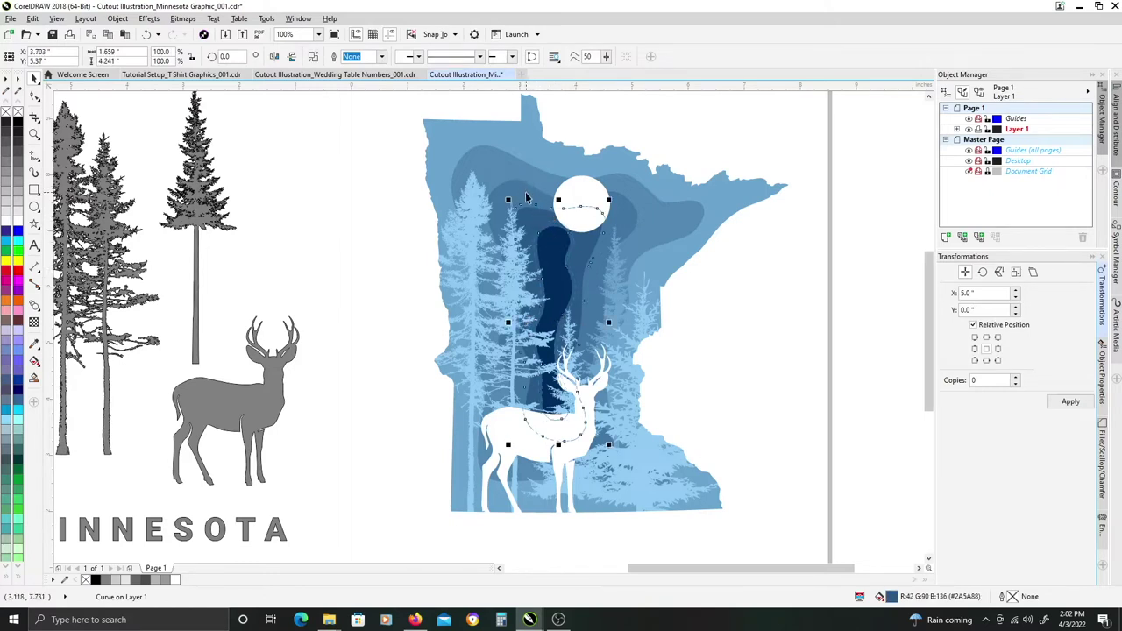
{"action": "left_click", "coordinate": [524, 191], "text": "shift"}
{"action": "left_click", "coordinate": [513, 139], "text": "shift"}
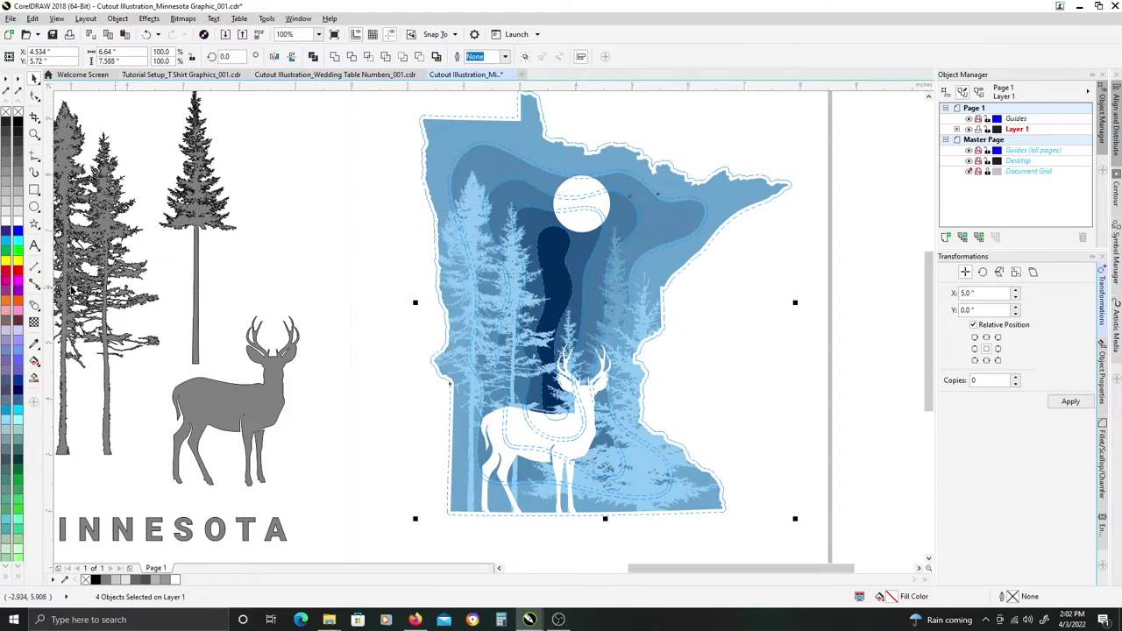
{"action": "left_click", "coordinate": [35, 306]}
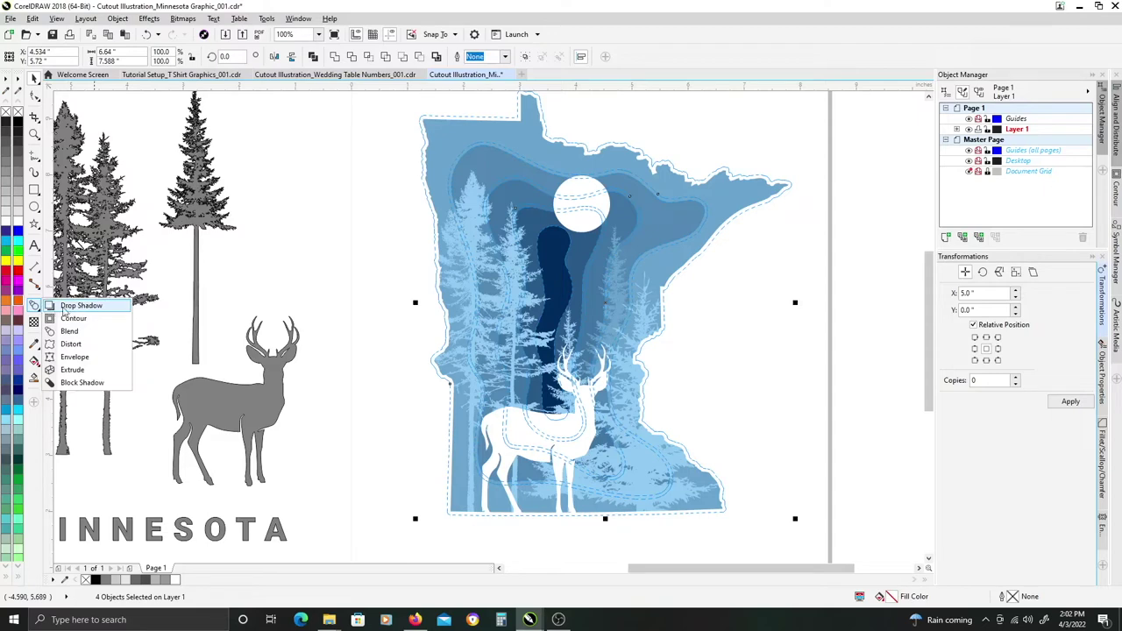
{"action": "left_click", "coordinate": [81, 306]}
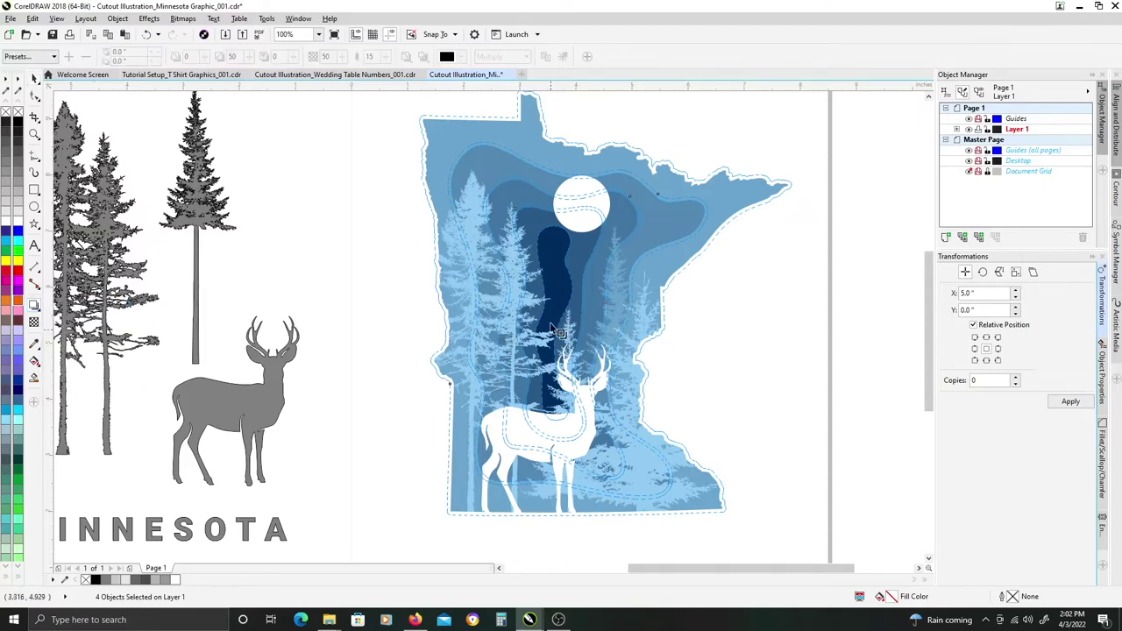
{"action": "left_click_drag", "start_coordinate": [604, 304], "coordinate": [597, 383]}
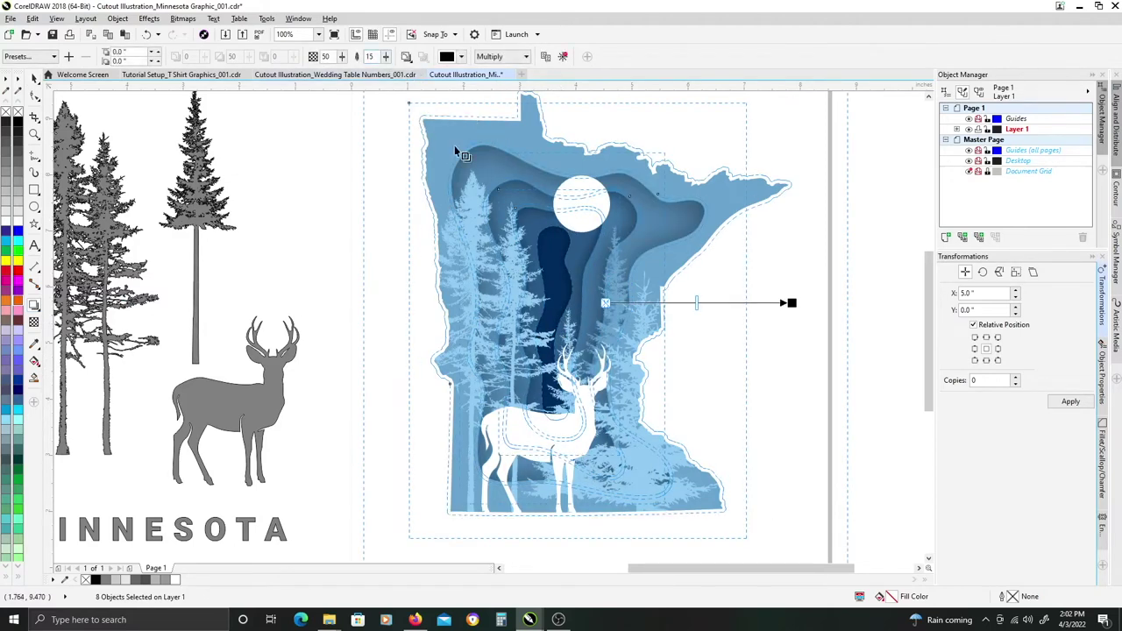
Set the drop shadows' feathering to 5 and break the shadows apart from their contour layers.
{"action": "left_click", "coordinate": [375, 56]}
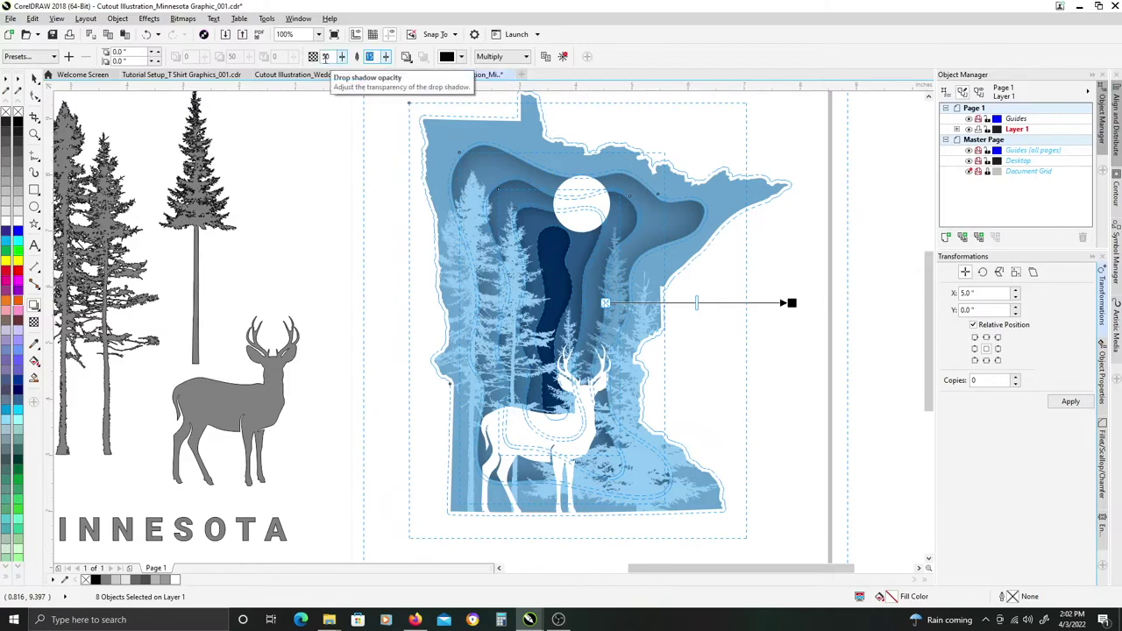
{"action": "key", "text": "Return"}
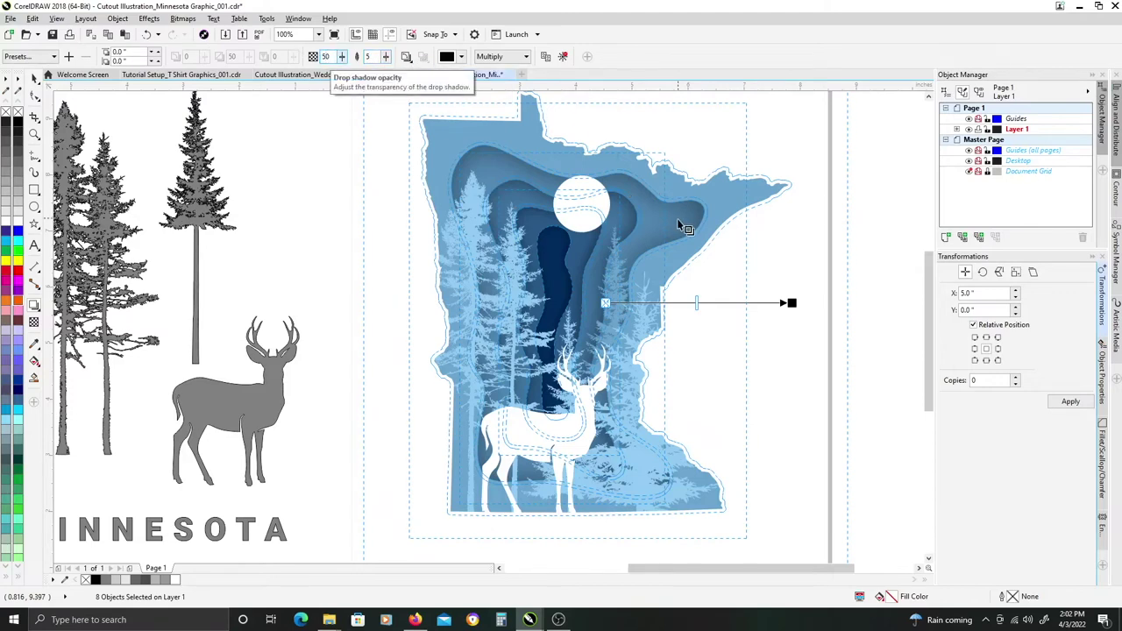
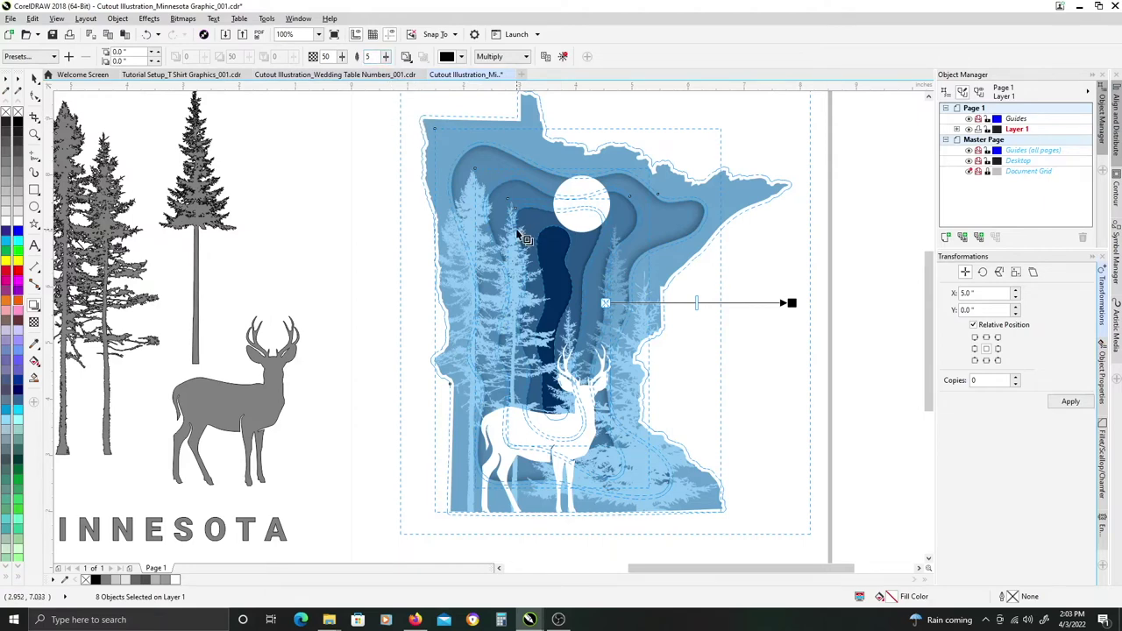
{"action": "key", "text": "ctrl+z"}
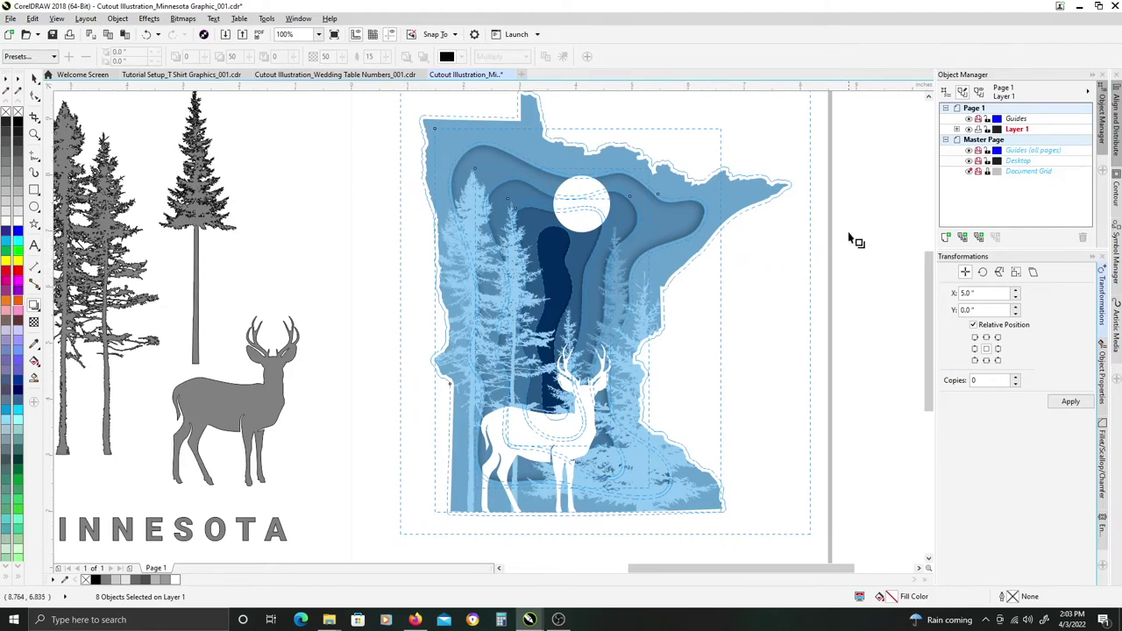
{"action": "key", "text": "space"}
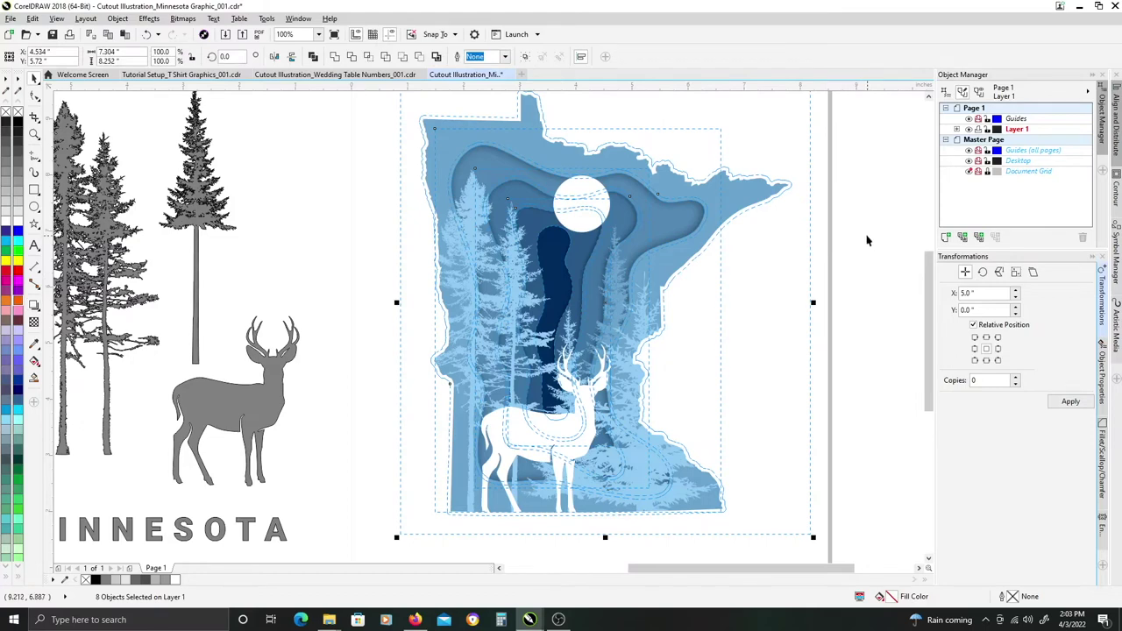
{"action": "left_click", "coordinate": [866, 240]}
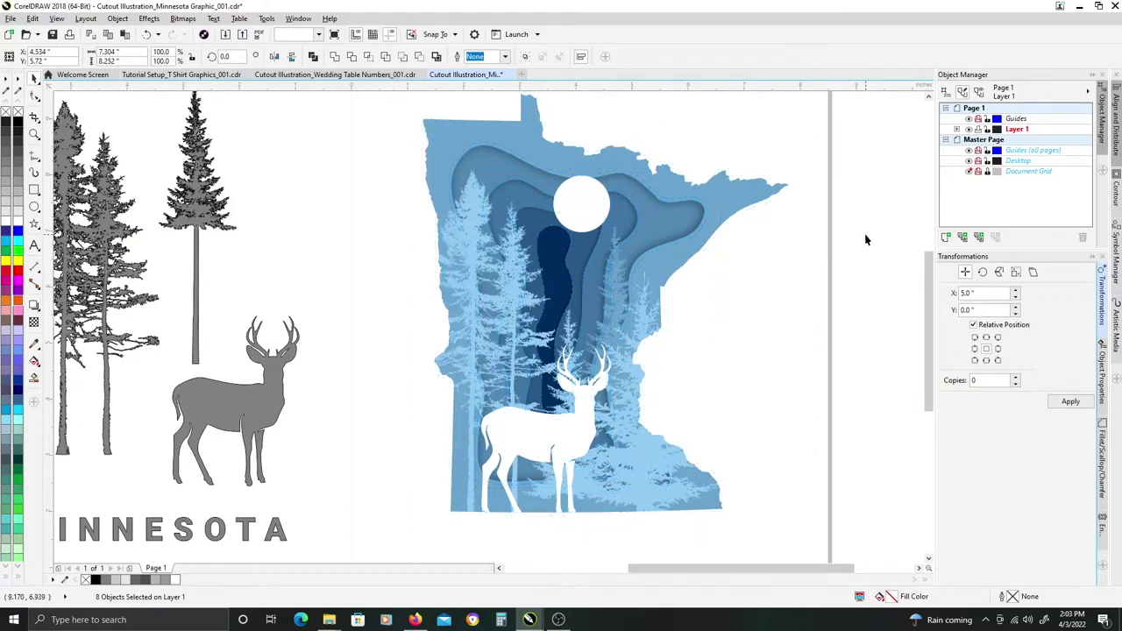
Move the separated shadow of the outermost inner contour layer 15 inches straight down, using a relative X of 0 and Y of -15.
{"action": "left_click", "coordinate": [557, 259]}
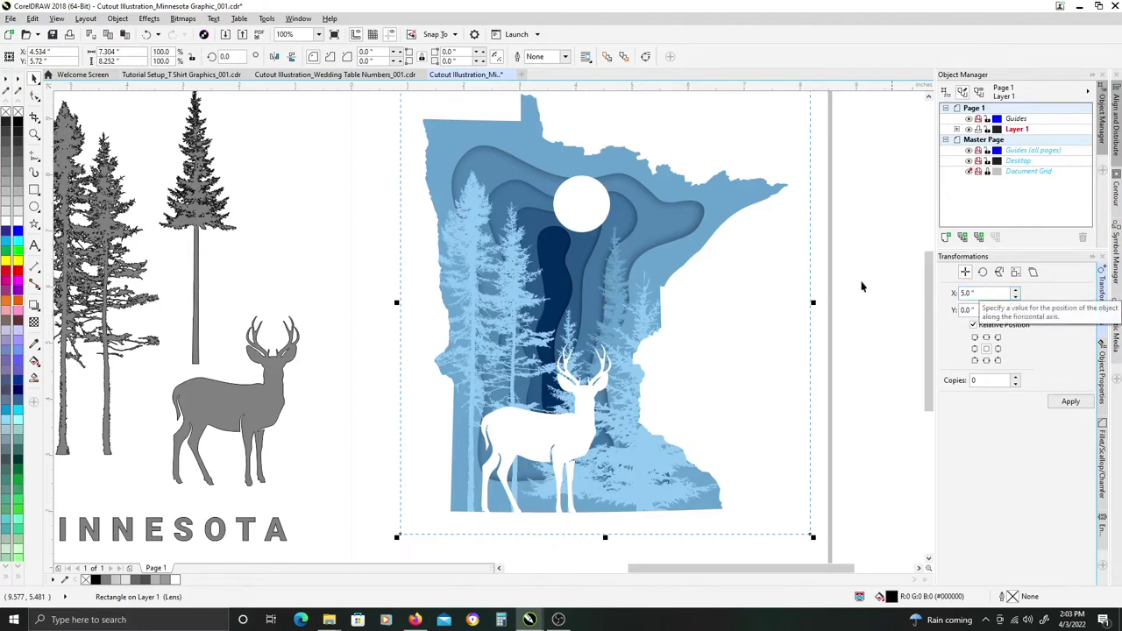
{"action": "double_click", "coordinate": [967, 293]}
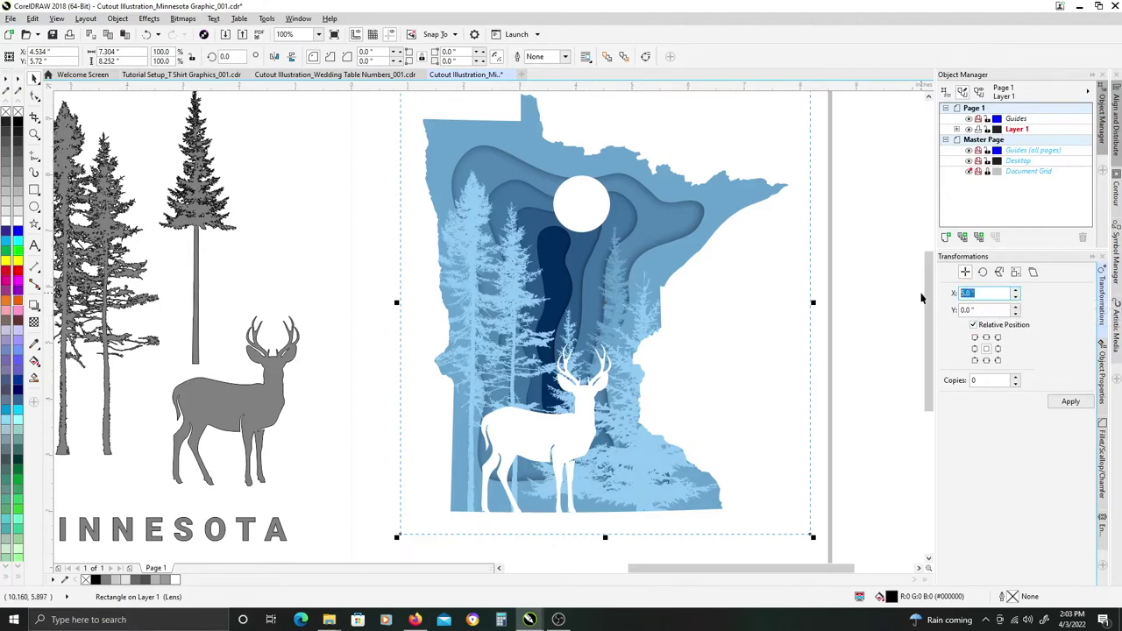
{"action": "type", "text": "0"}
{"action": "key", "text": "Tab"}
{"action": "type", "text": "-15"}
{"action": "key", "text": "Return"}
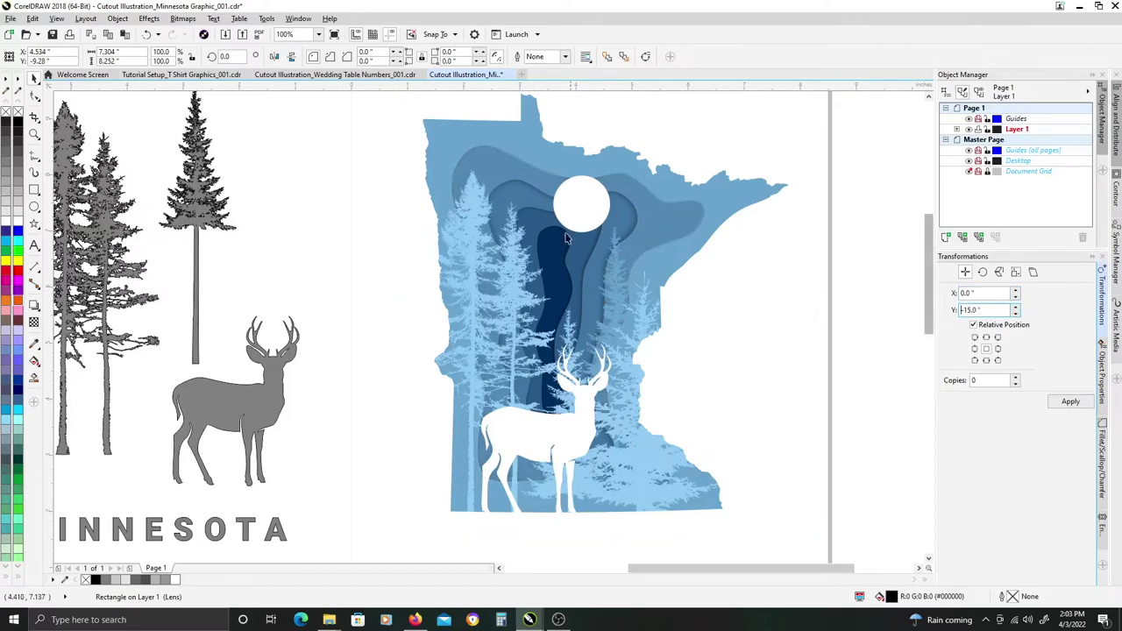
Repeat the 15-inch downward move on the remaining contour layer shadows still lying over the artwork.
{"action": "scroll", "coordinate": [684, 359], "scroll_direction": "down", "scroll_amount": 2}
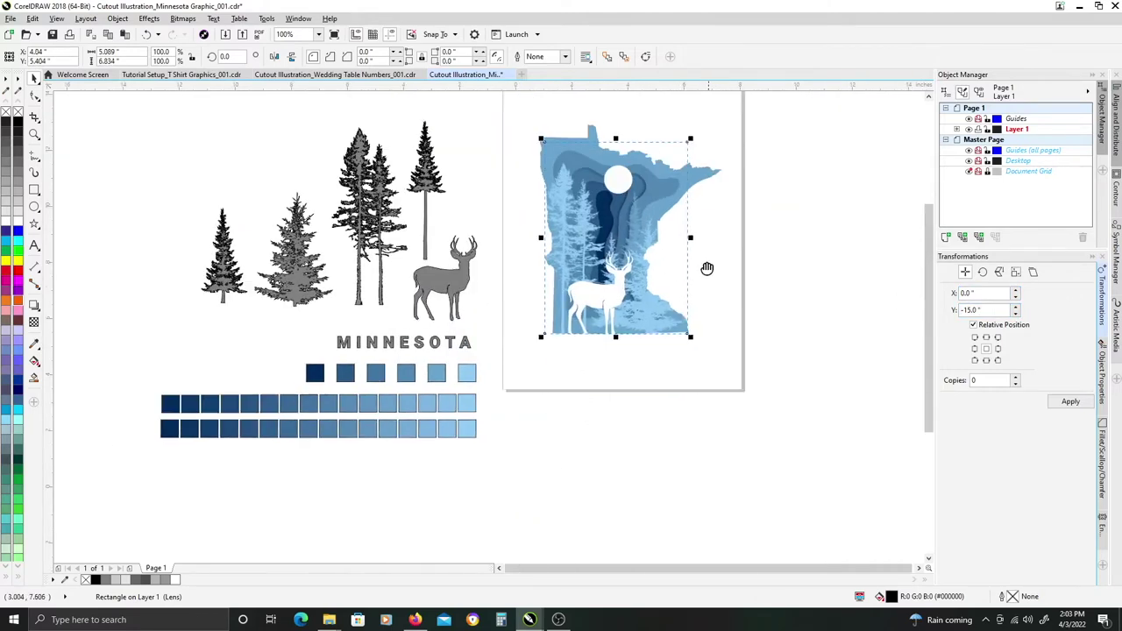
{"action": "scroll", "coordinate": [613, 421], "scroll_direction": "down", "scroll_amount": 1}
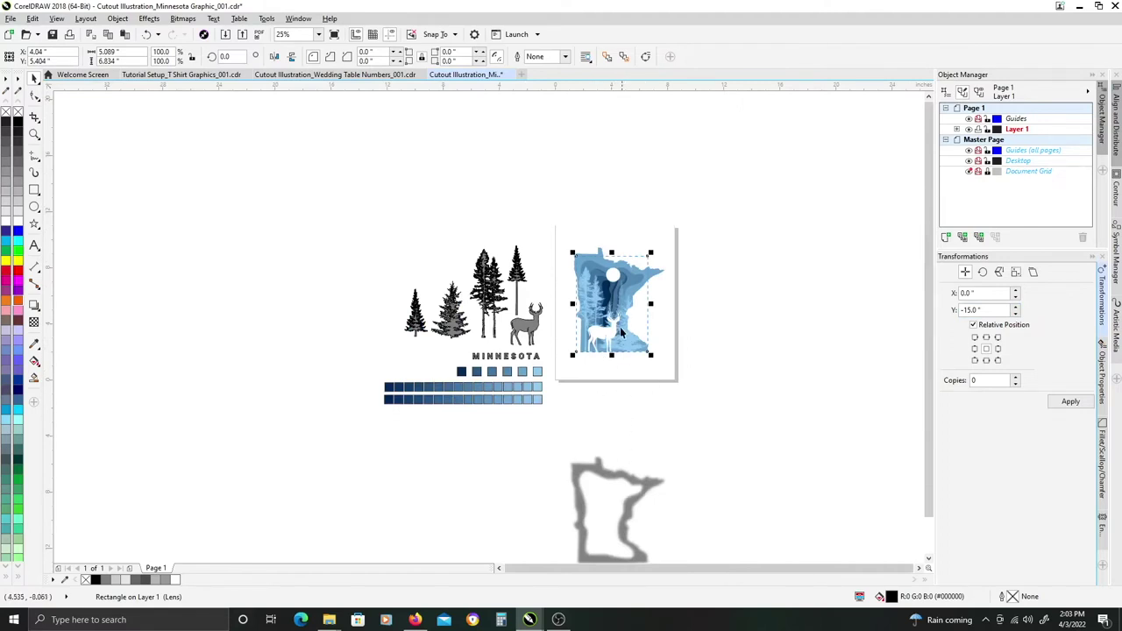
{"action": "scroll", "coordinate": [620, 331], "scroll_direction": "up", "scroll_amount": 1}
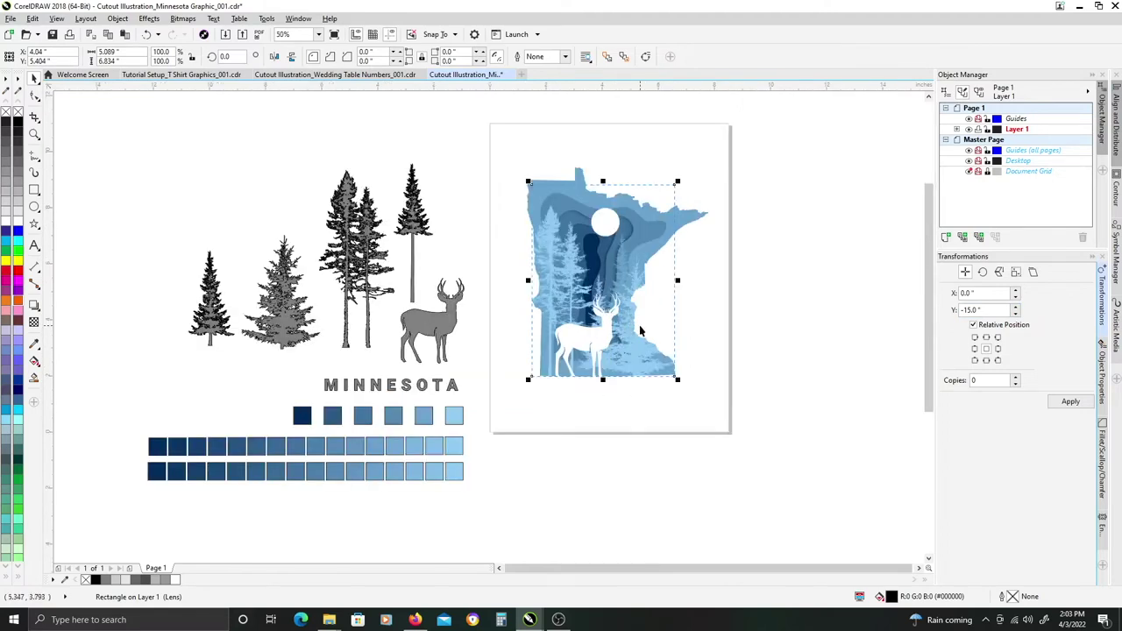
{"action": "key", "text": "Delete"}
{"action": "left_click", "coordinate": [589, 246]}
{"action": "key", "text": "Delete"}
{"action": "left_click", "coordinate": [590, 248]}
{"action": "key", "text": "ctrl+r"}
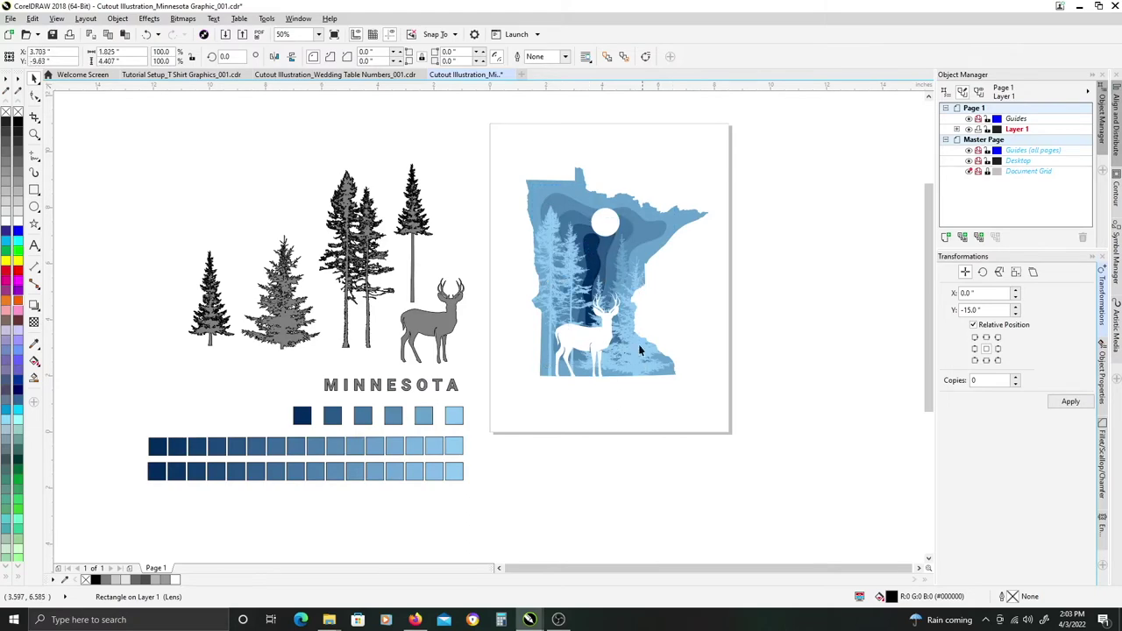
Group the small light-blue tree behind the deer with the wide light-blue tree beside it.
{"action": "scroll", "coordinate": [594, 251], "scroll_direction": "up", "scroll_amount": 2}
{"action": "scroll", "coordinate": [596, 255], "scroll_direction": "up", "scroll_amount": 1}
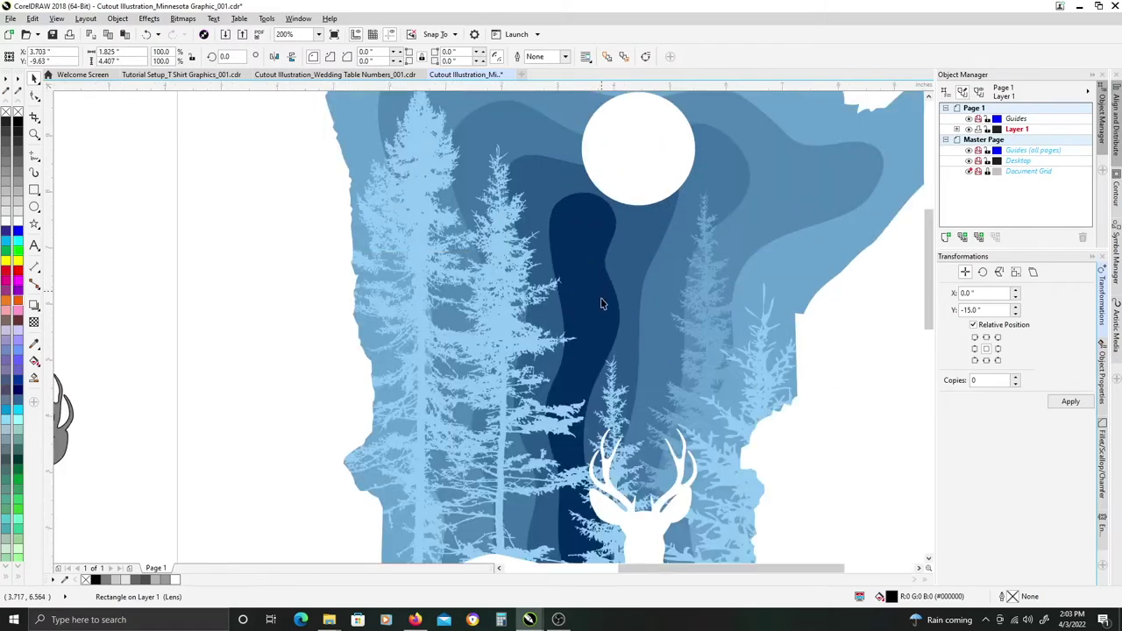
{"action": "scroll", "coordinate": [601, 301], "scroll_direction": "down", "scroll_amount": 2}
{"action": "left_click_drag", "start_coordinate": [734, 371], "coordinate": [715, 294]}
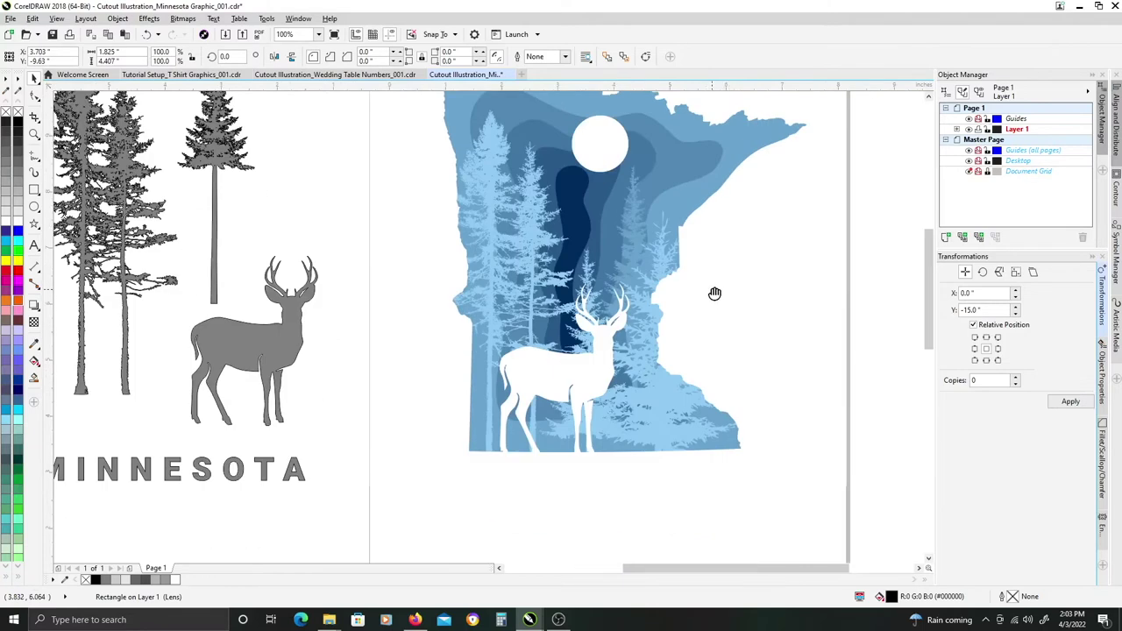
{"action": "left_click", "coordinate": [632, 238]}
{"action": "left_click", "coordinate": [651, 387], "text": "shift"}
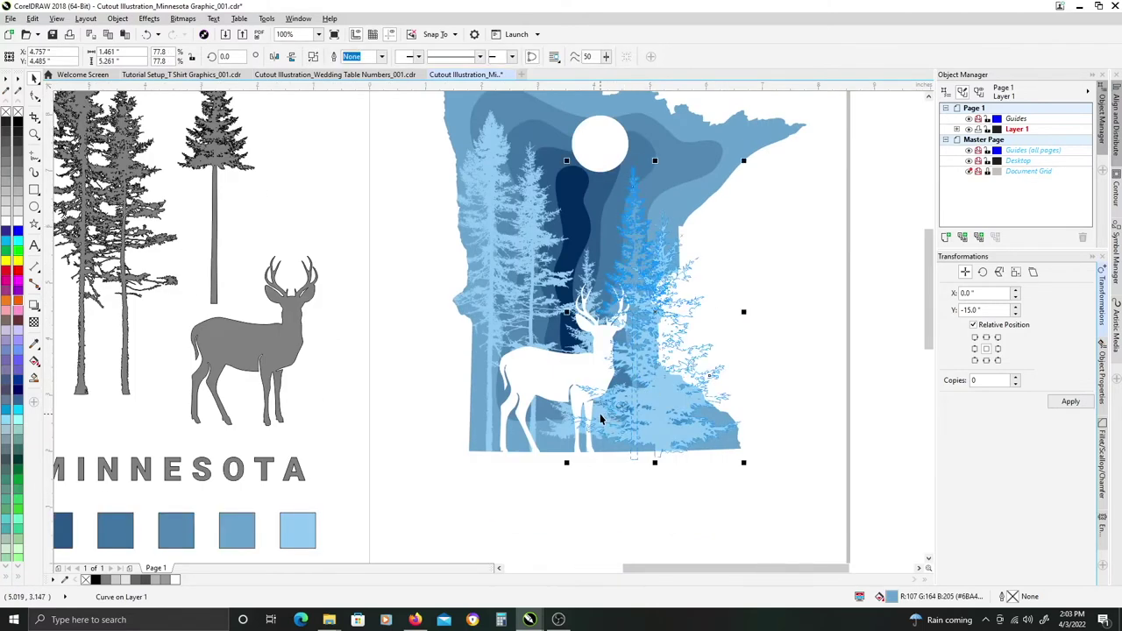
{"action": "left_click", "coordinate": [598, 410]}
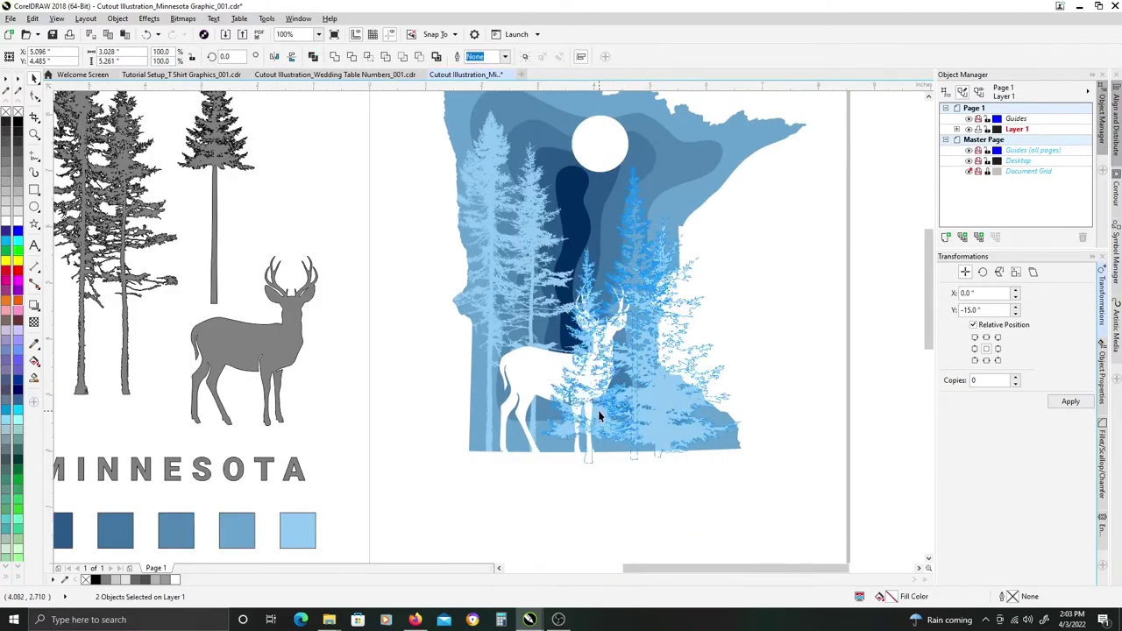
{"action": "left_click", "coordinate": [649, 403], "text": "shift"}
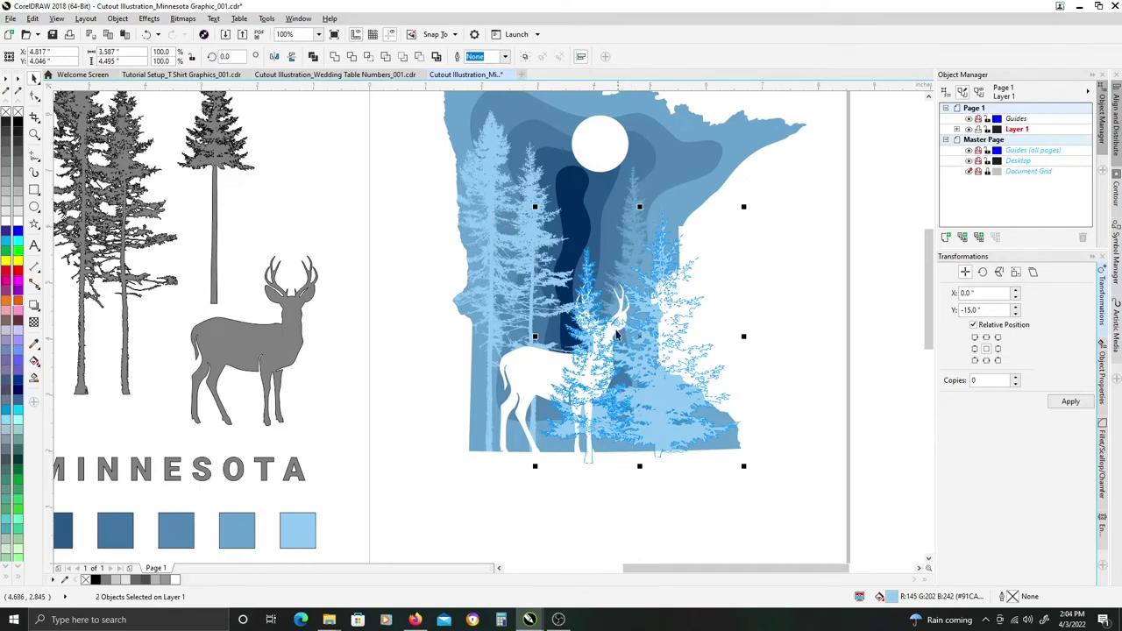
{"action": "key", "text": "ctrl+g"}
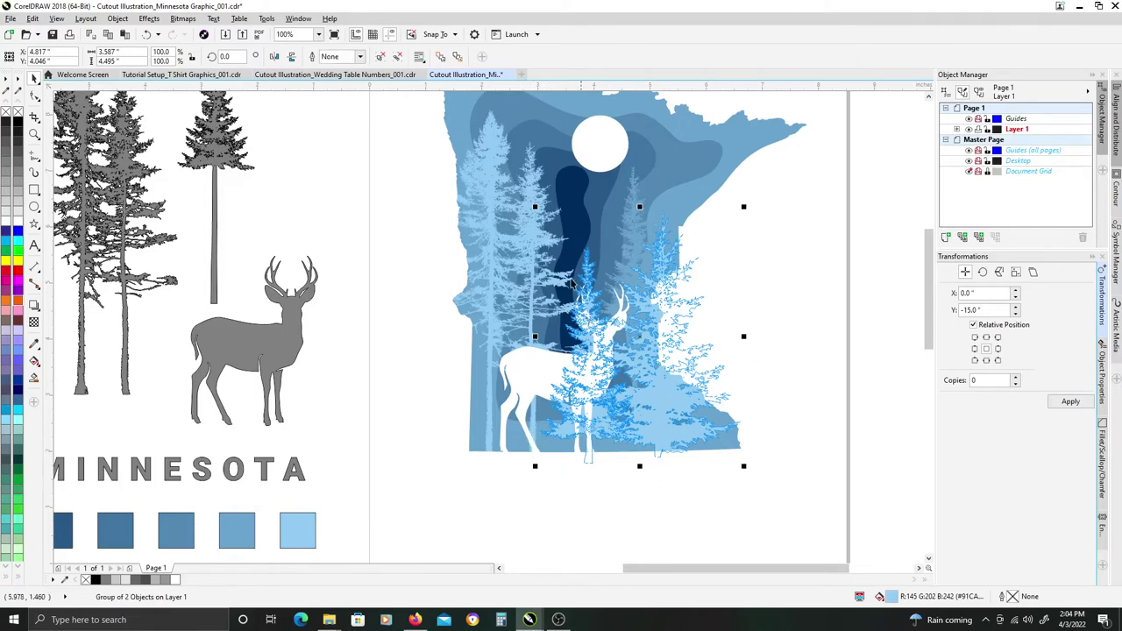
Add black Multiply drop shadows with 50 opacity and 5 feathering to all the trees in the artwork and break the shadows apart.
{"action": "left_click", "coordinate": [631, 239], "text": "shift"}
{"action": "left_click", "coordinate": [535, 232], "text": "shift"}
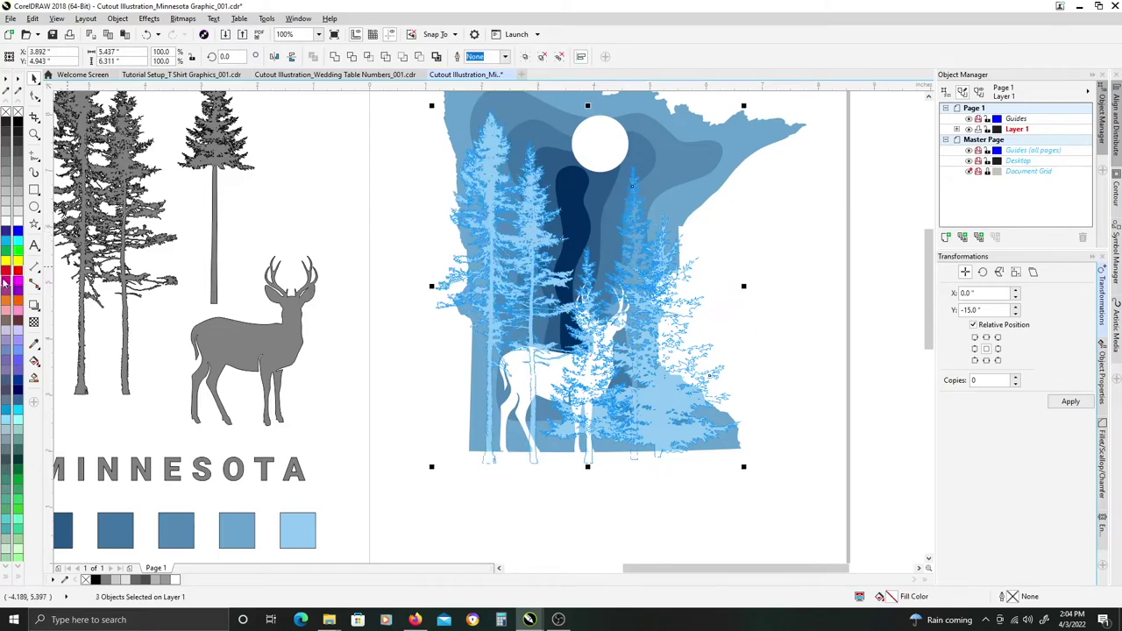
{"action": "left_click", "coordinate": [33, 306]}
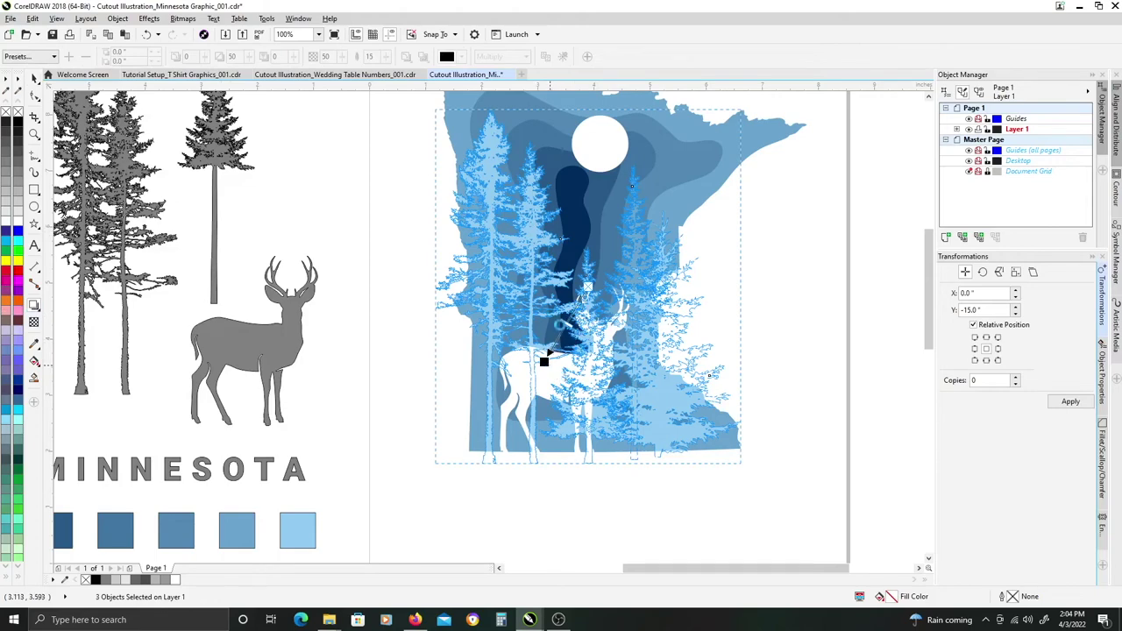
{"action": "left_click", "coordinate": [547, 357]}
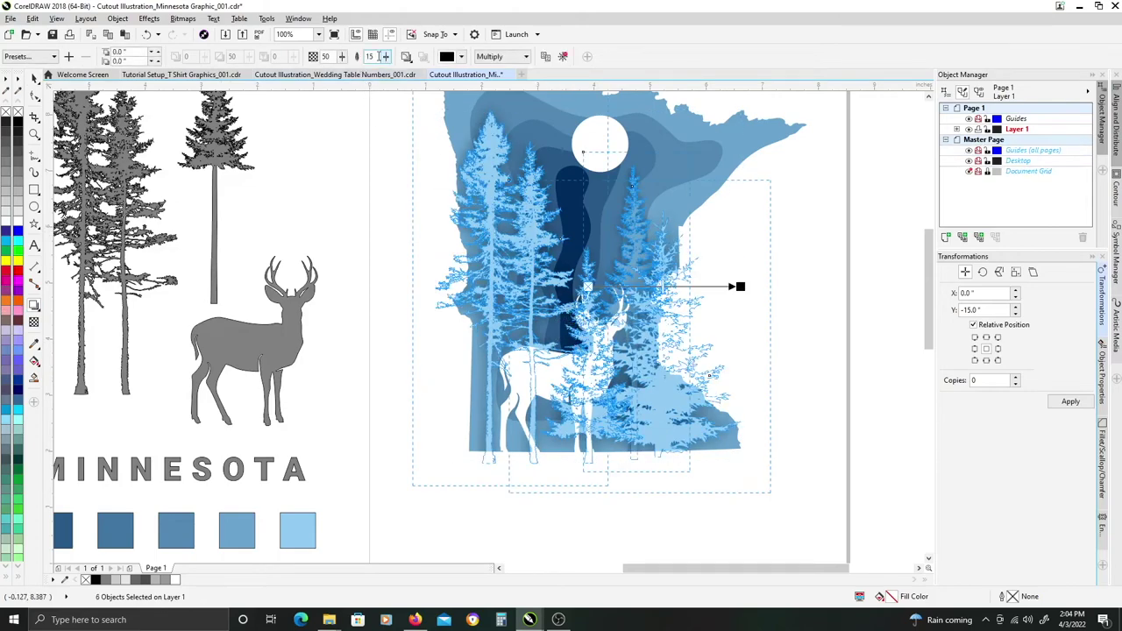
{"action": "type", "text": "5"}
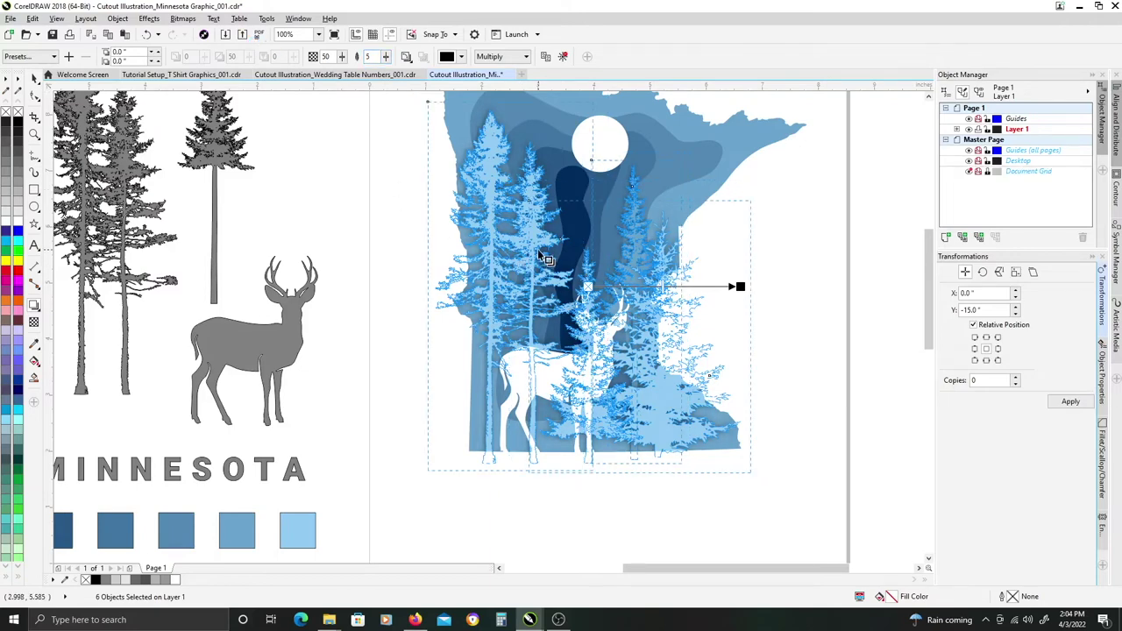
{"action": "key", "text": "space"}
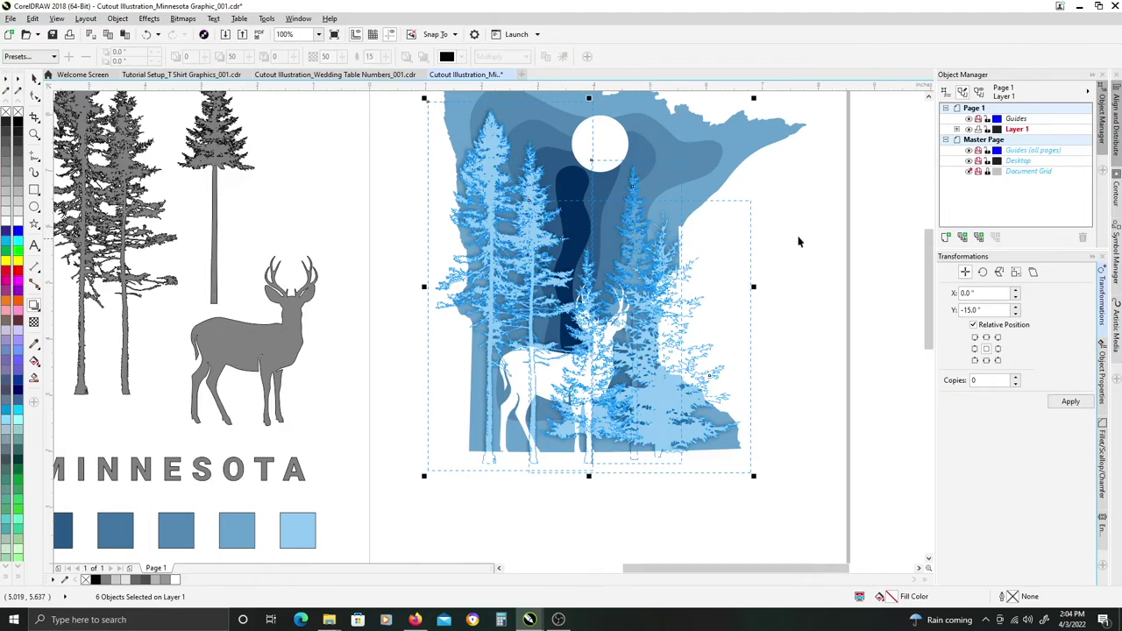
{"action": "left_click", "coordinate": [847, 237]}
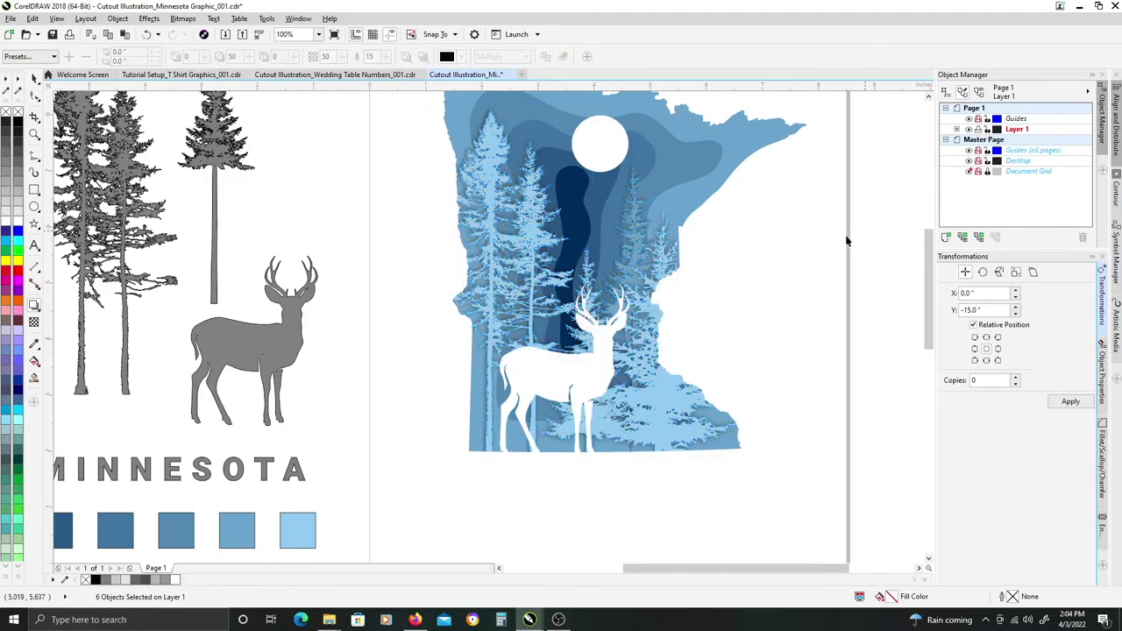
Move each of the three separated tree shadows 15 inches straight down, off the artwork.
{"action": "left_click", "coordinate": [670, 210]}
{"action": "left_click", "coordinate": [1070, 402]}
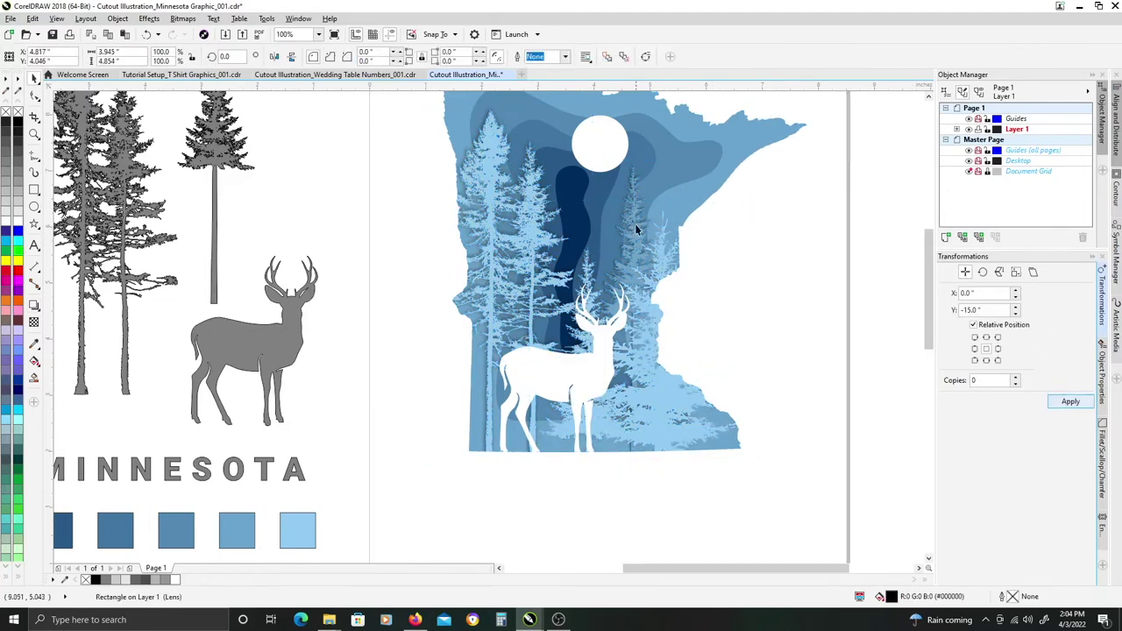
{"action": "left_click", "coordinate": [613, 207]}
{"action": "key", "text": "ctrl+r"}
{"action": "left_click", "coordinate": [518, 156]}
{"action": "key", "text": "ctrl+r"}
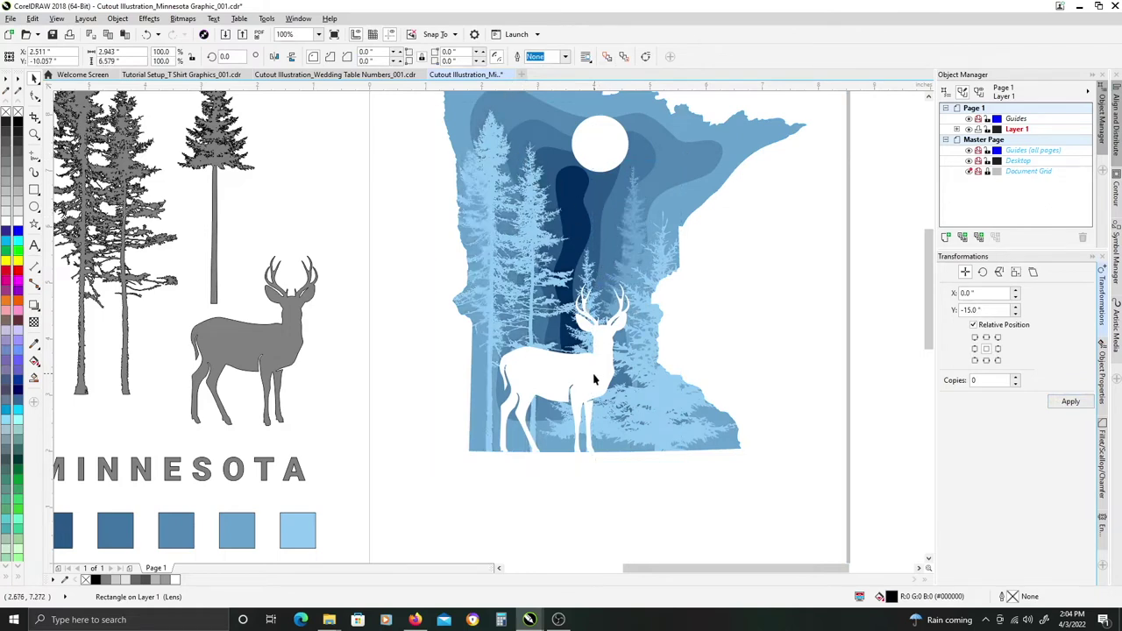
Add a black Multiply drop shadow with 50 opacity and 15 feathering to the white deer and the moon.
{"action": "left_click", "coordinate": [602, 340]}
{"action": "left_click", "coordinate": [601, 145]}
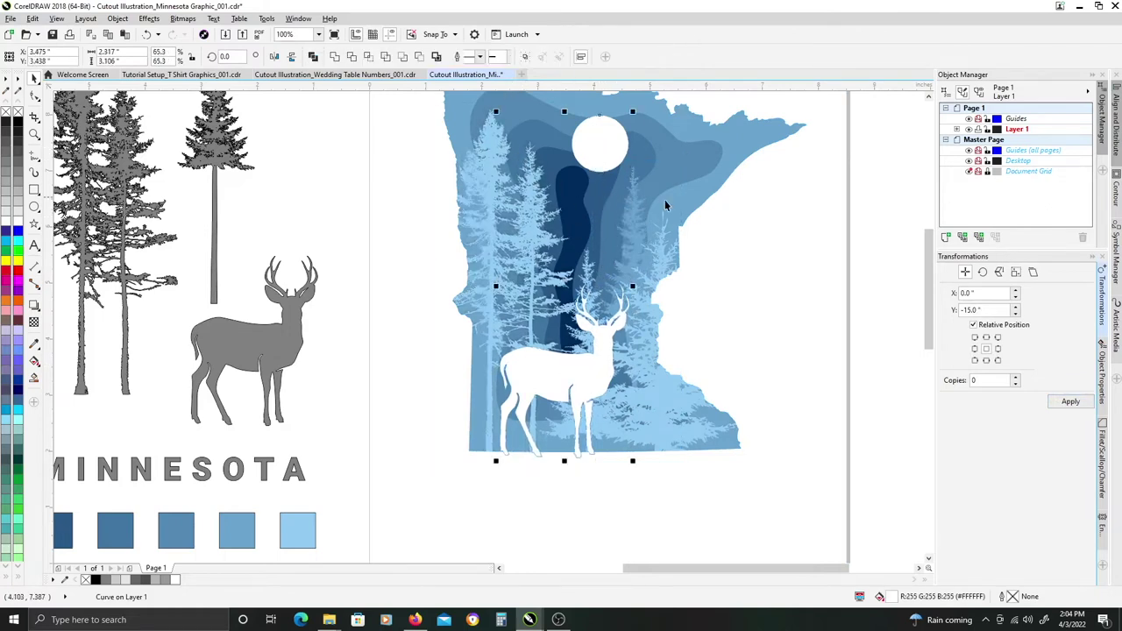
{"action": "scroll", "coordinate": [601, 143], "scroll_direction": "up", "scroll_amount": 1}
{"action": "key", "text": "ctrl+k"}
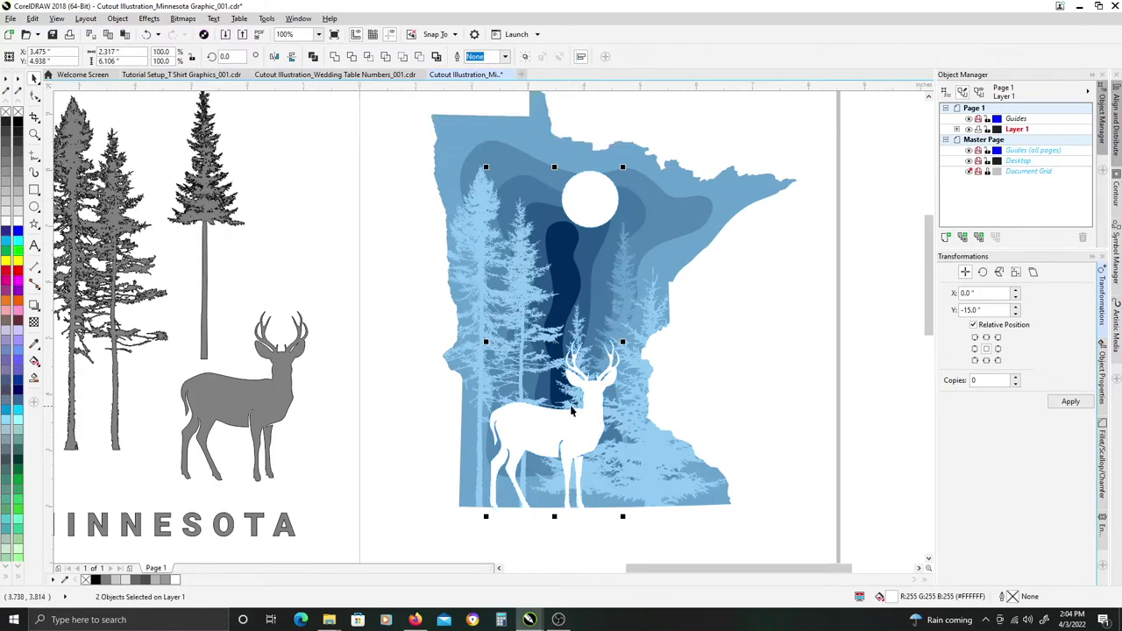
{"action": "left_click", "coordinate": [34, 304]}
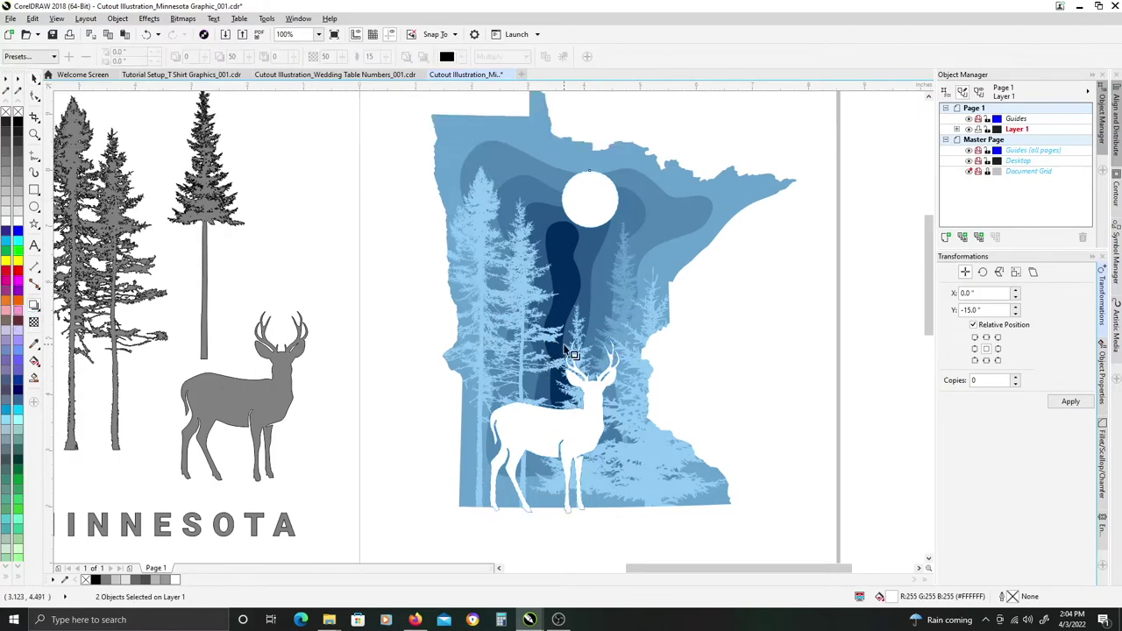
{"action": "left_click_drag", "start_coordinate": [554, 342], "coordinate": [618, 342]}
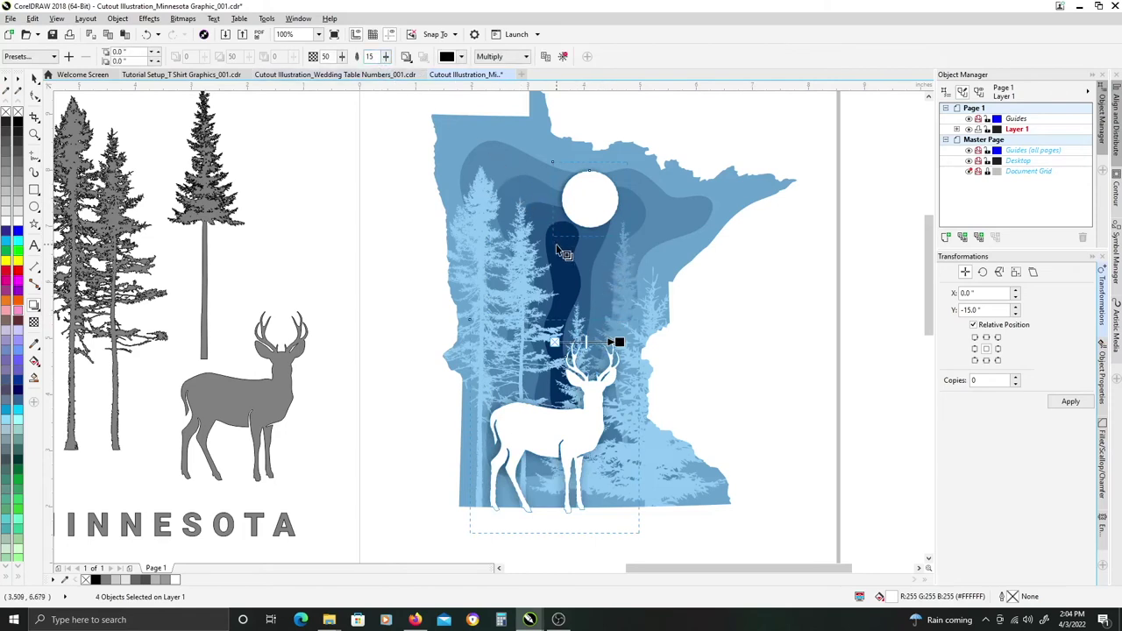
Set the deer shadow's feathering to 5 and break the deer and moon shadows apart from their objects.
{"action": "left_click", "coordinate": [605, 217]}
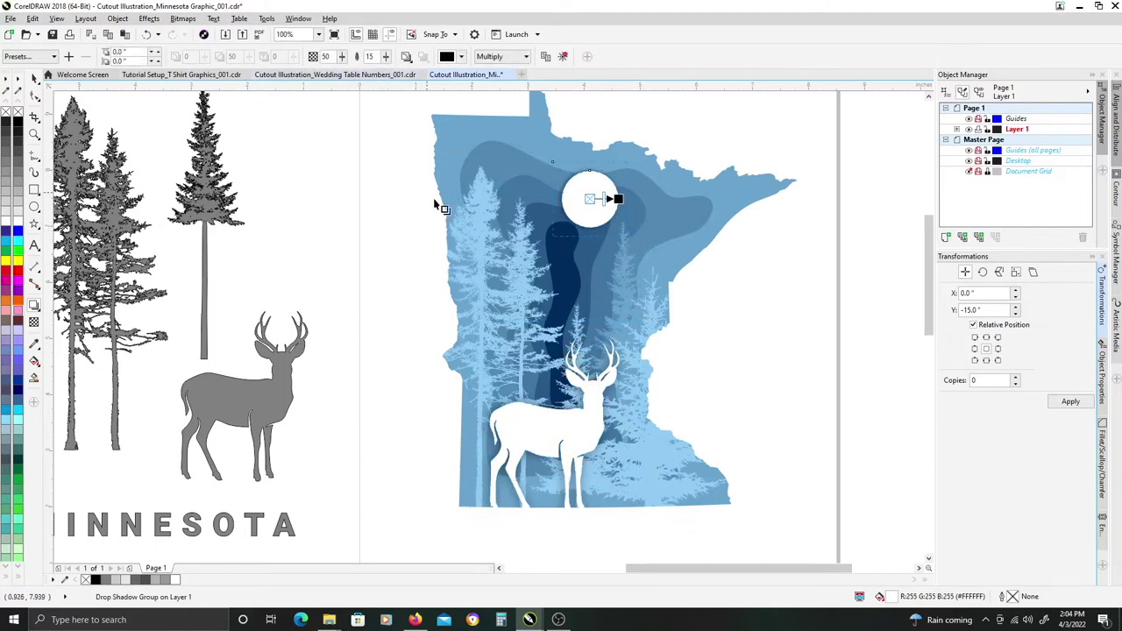
{"action": "left_click", "coordinate": [547, 276]}
{"action": "left_click", "coordinate": [550, 384]}
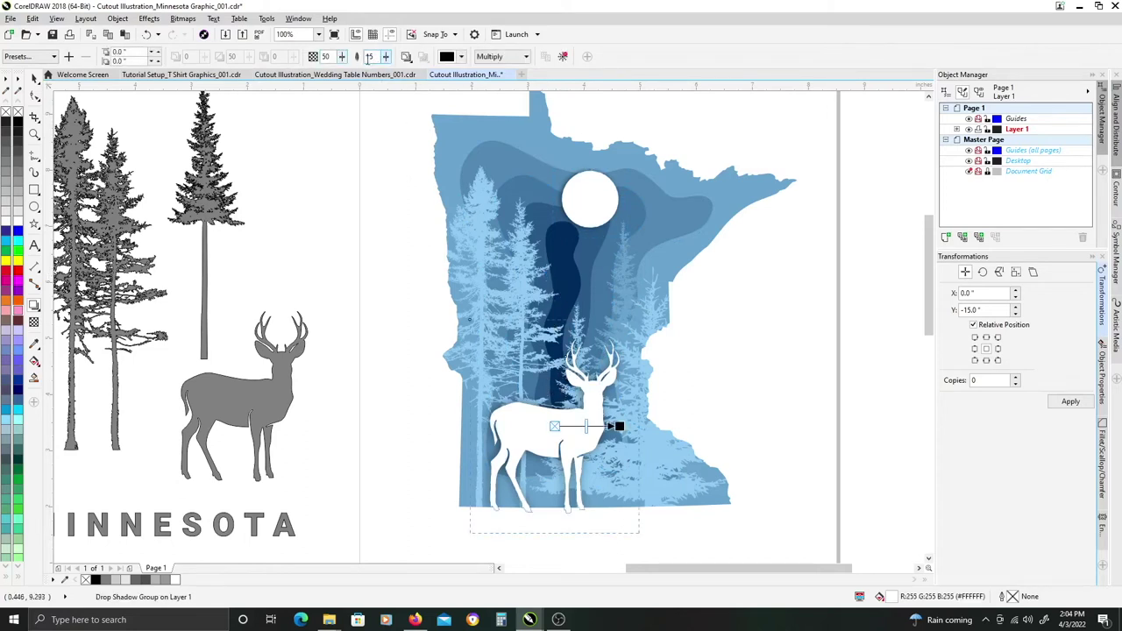
{"action": "double_click", "coordinate": [369, 57]}
{"action": "key", "text": "Return"}
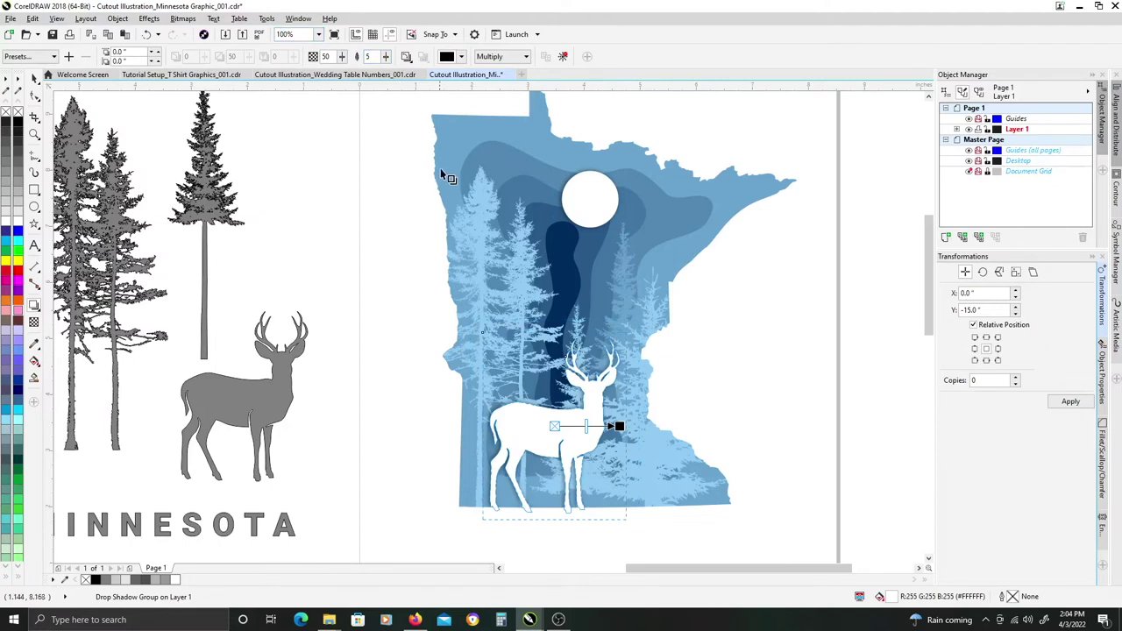
{"action": "key", "text": "Escape"}
{"action": "left_click", "coordinate": [791, 263]}
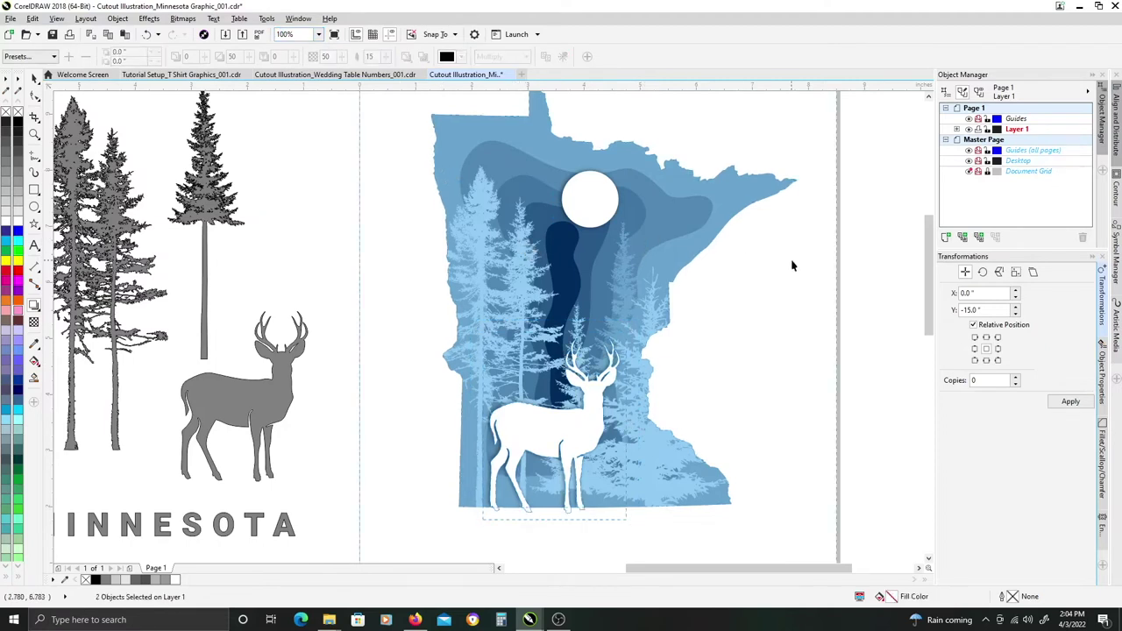
Move the separated deer and moon shadows 15 inches straight down, off the artwork.
{"action": "left_click", "coordinate": [613, 227]}
{"action": "left_click", "coordinate": [552, 405], "text": "shift"}
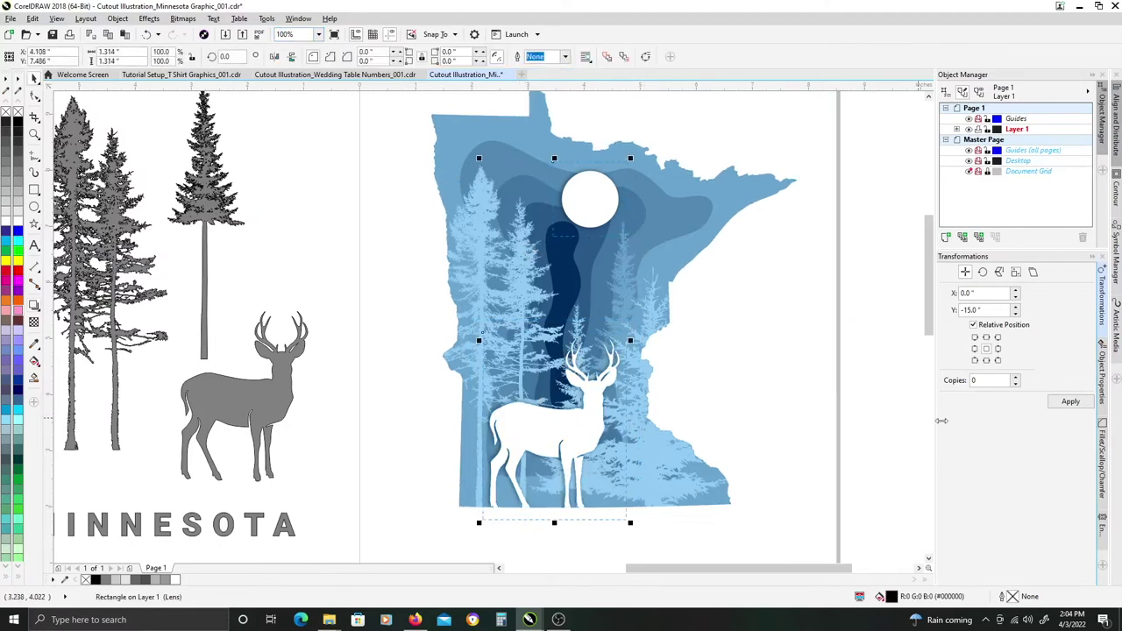
{"action": "left_click", "coordinate": [1067, 405]}
Add a black Multiply drop shadow with 50 opacity and 2 feathering to the white page-sized frame around the state cutout.
{"action": "left_click", "coordinate": [729, 276]}
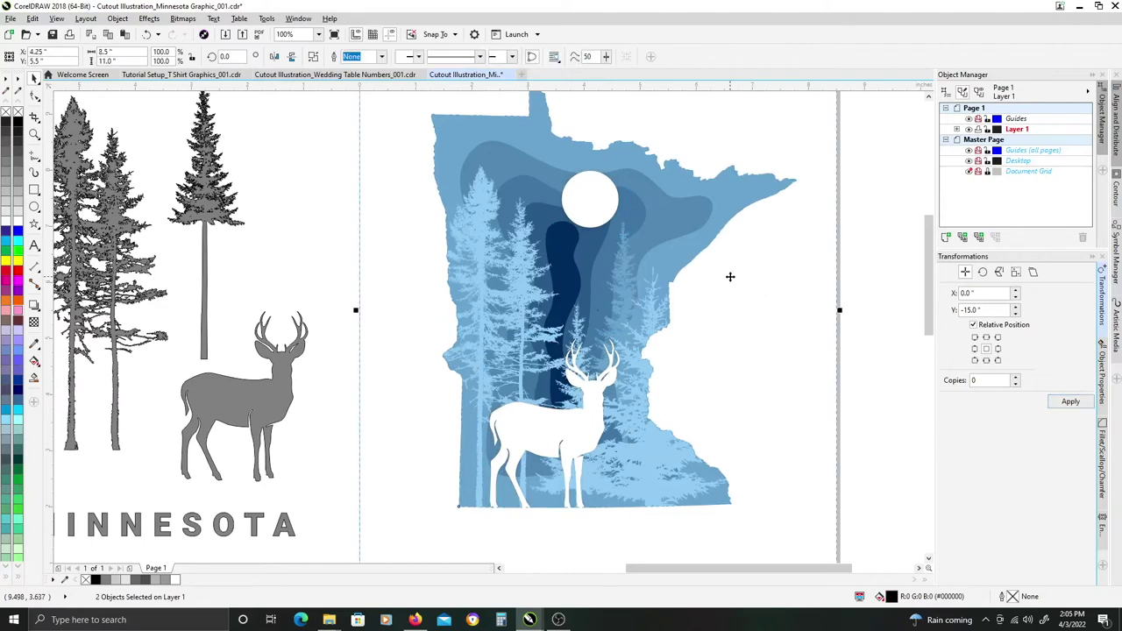
{"action": "scroll", "coordinate": [730, 280], "scroll_direction": "down", "scroll_amount": 1}
{"action": "left_click_drag", "start_coordinate": [735, 285], "coordinate": [661, 289]}
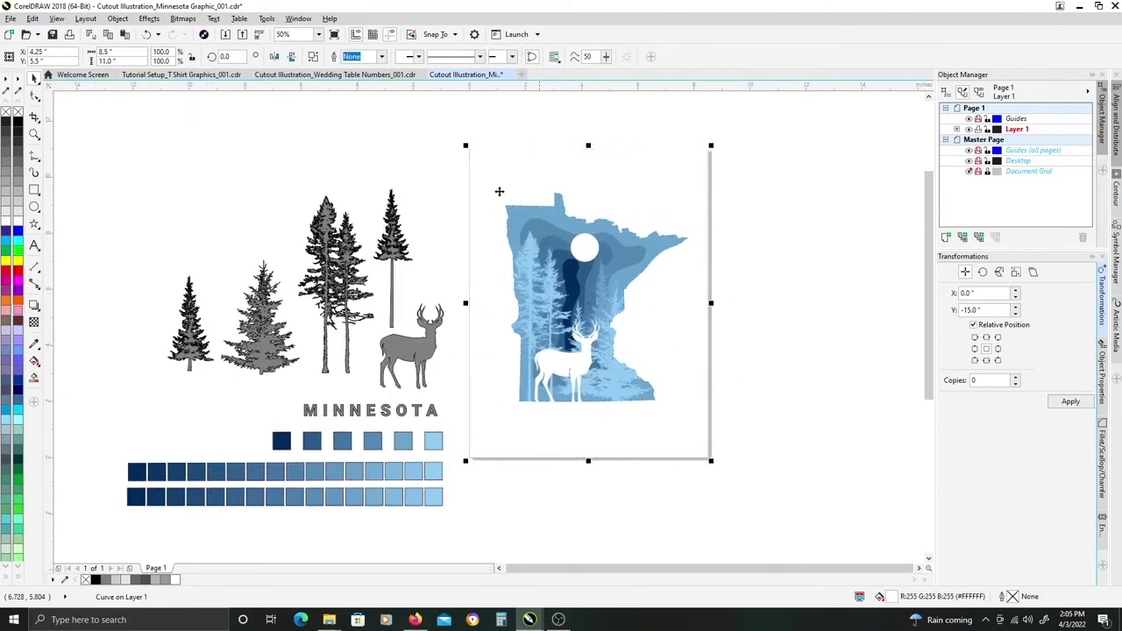
{"action": "left_click", "coordinate": [35, 306]}
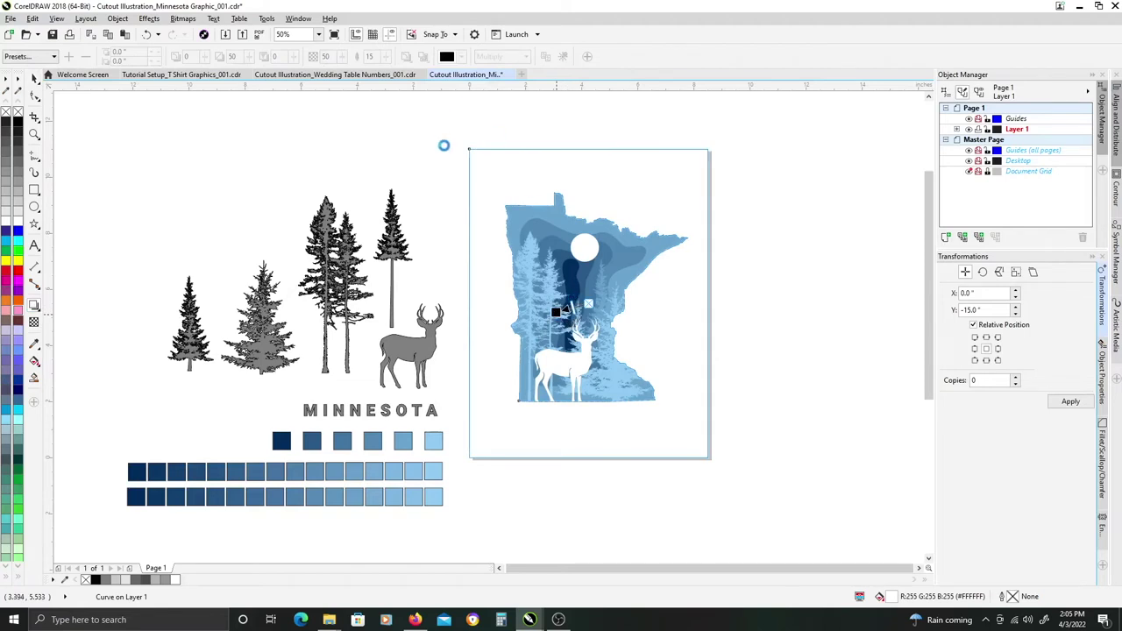
{"action": "left_click_drag", "start_coordinate": [589, 303], "coordinate": [707, 302]}
{"action": "scroll", "coordinate": [604, 293], "scroll_direction": "up", "scroll_amount": 2}
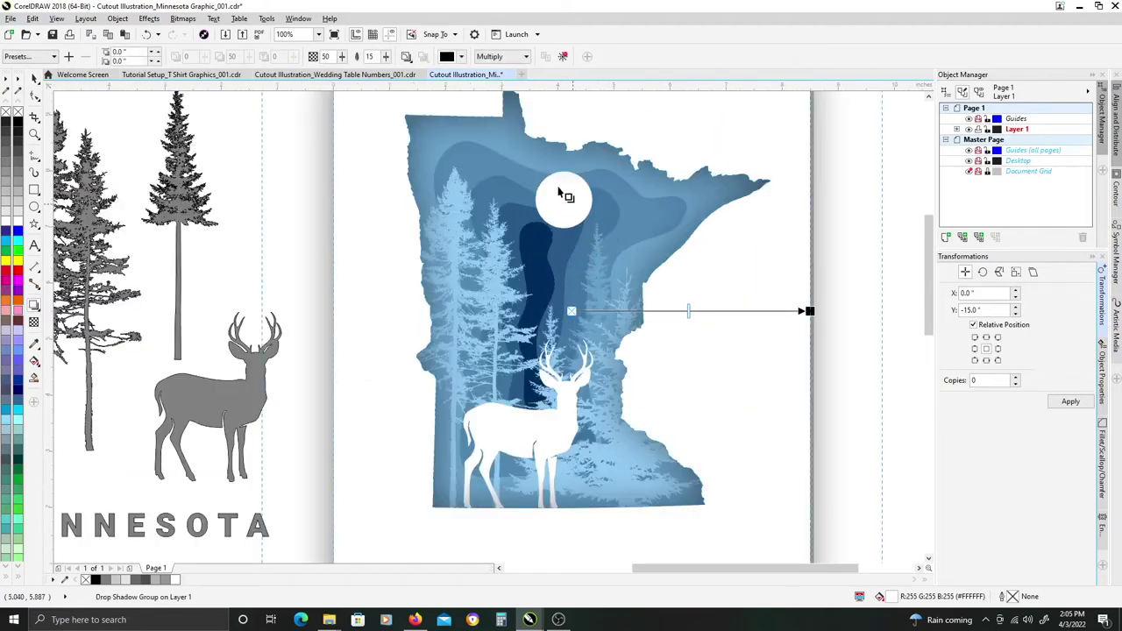
{"action": "double_click", "coordinate": [375, 56]}
{"action": "type", "text": "2"}
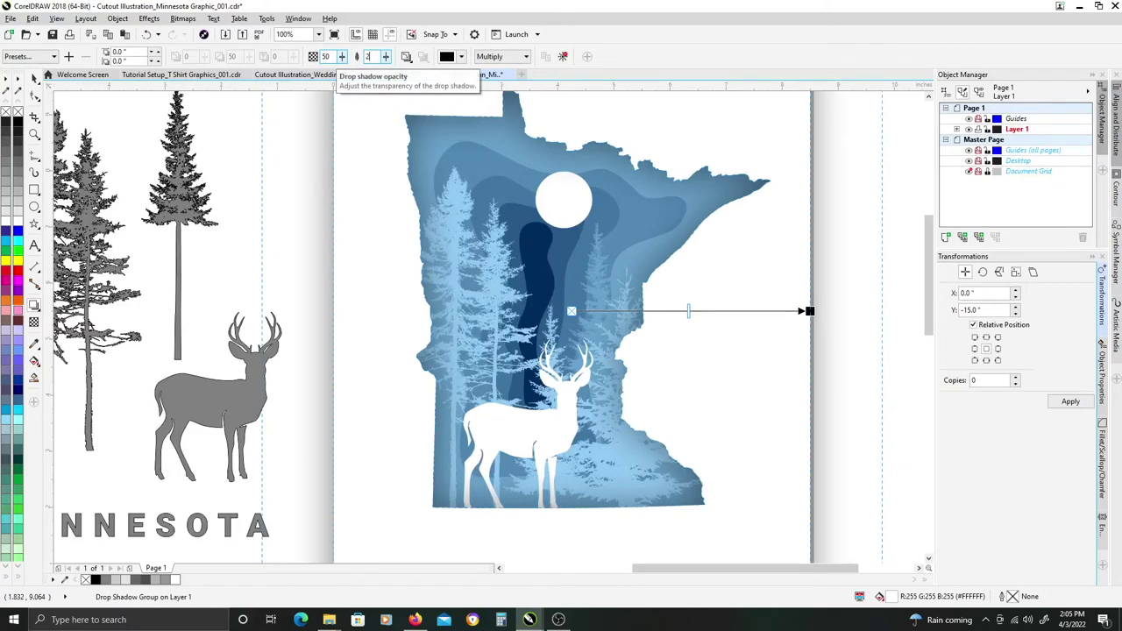
{"action": "key", "text": "Return"}
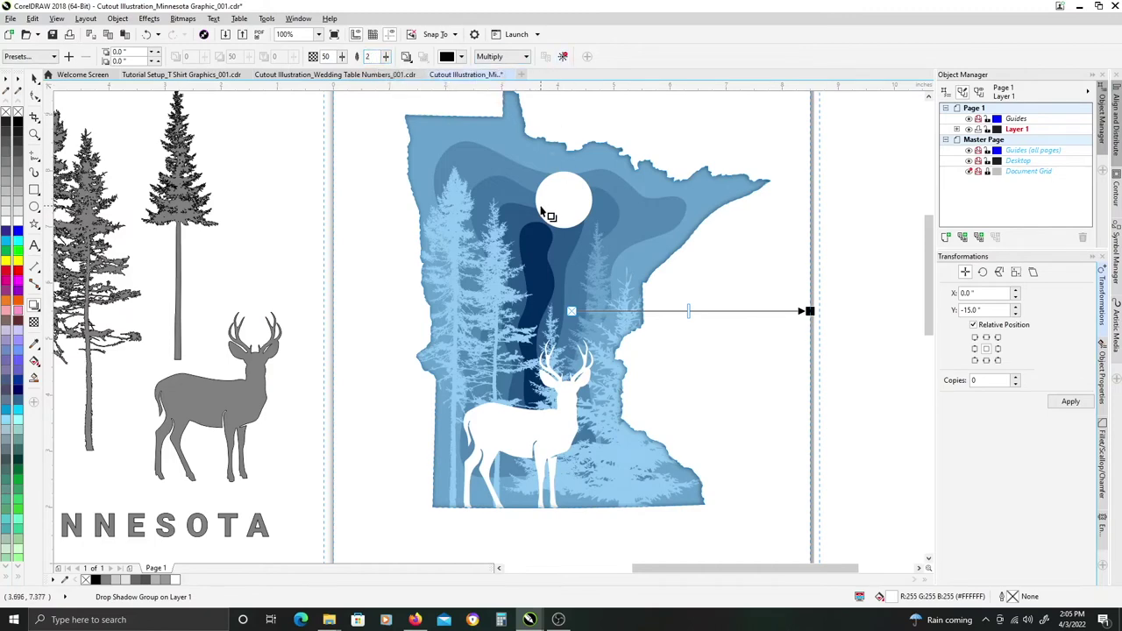
Break the drop shadow apart from the white frame and move it 15 inches straight down, off the artwork.
{"action": "key", "text": "ctrl+k"}
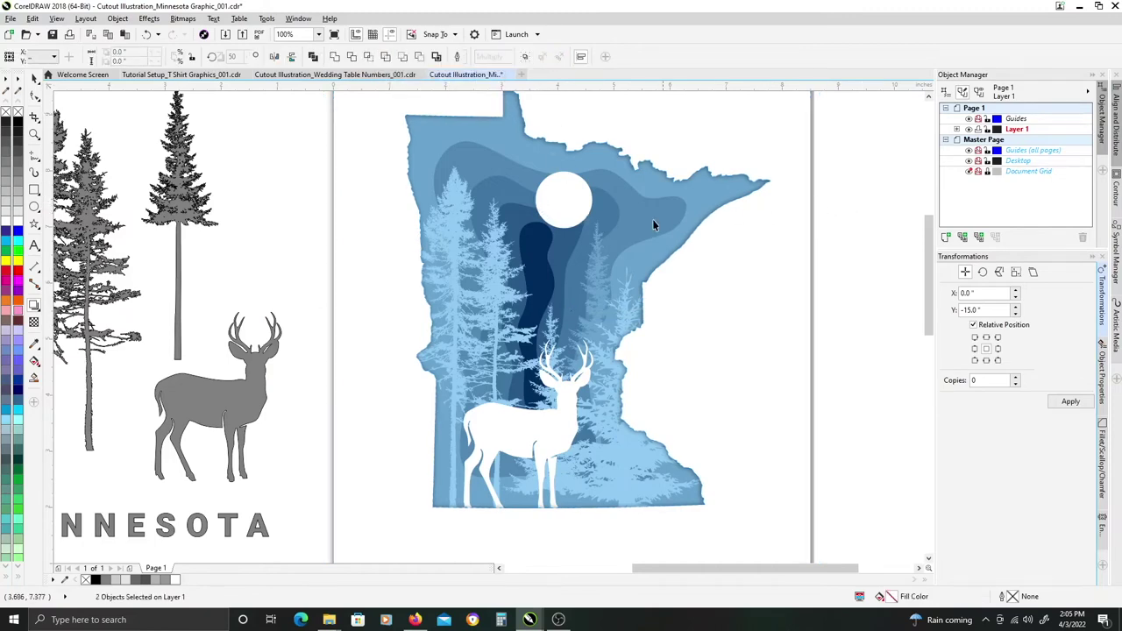
{"action": "left_click", "coordinate": [649, 222]}
{"action": "left_click", "coordinate": [1070, 400]}
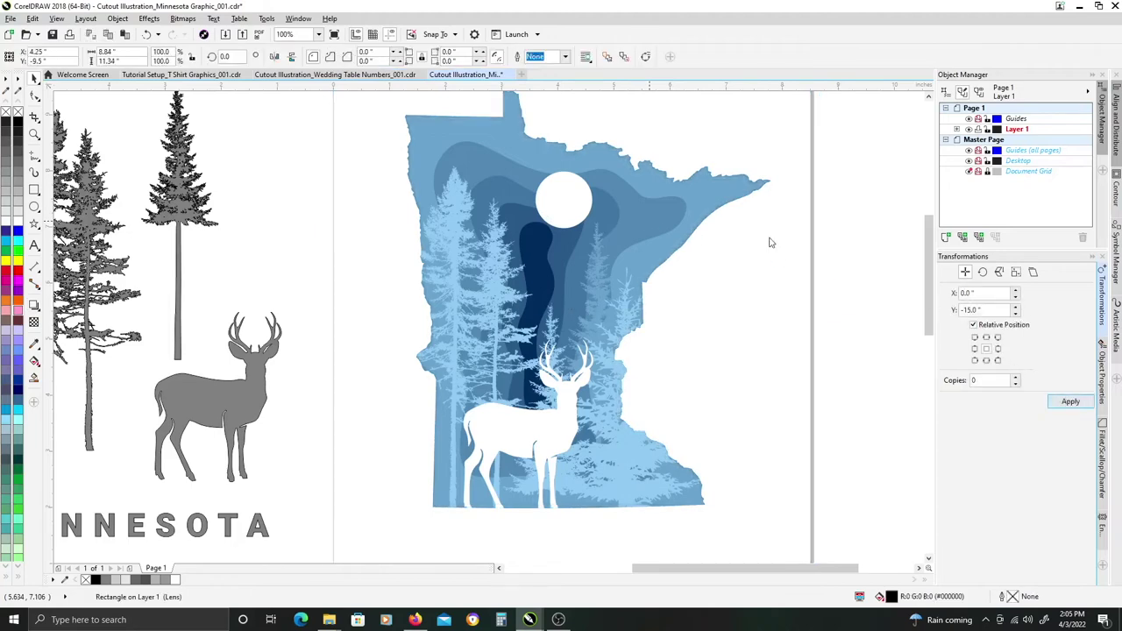
Examine the full stack of separated shadows below the page against the original artwork.
{"action": "scroll", "coordinate": [661, 251], "scroll_direction": "down", "scroll_amount": 1}
{"action": "left_click_drag", "start_coordinate": [643, 301], "coordinate": [538, 61]}
{"action": "left_click_drag", "start_coordinate": [734, 386], "coordinate": [709, 262]}
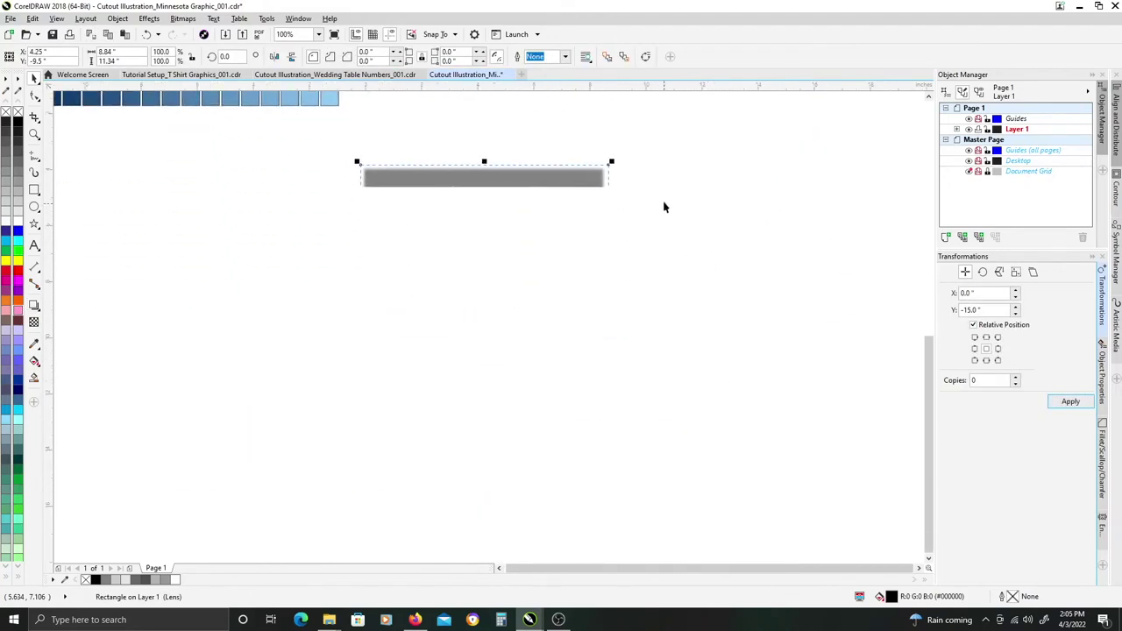
{"action": "left_click_drag", "start_coordinate": [683, 143], "coordinate": [293, 523]}
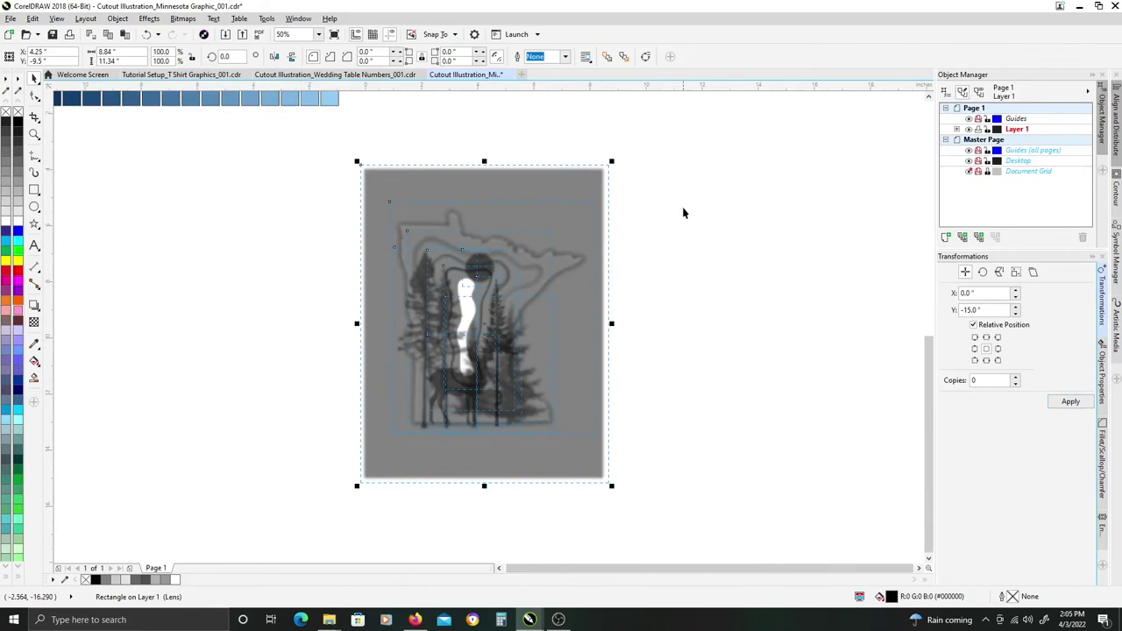
{"action": "scroll", "coordinate": [701, 281], "scroll_direction": "up", "scroll_amount": 3}
{"action": "scroll", "coordinate": [653, 264], "scroll_direction": "down", "scroll_amount": 2}
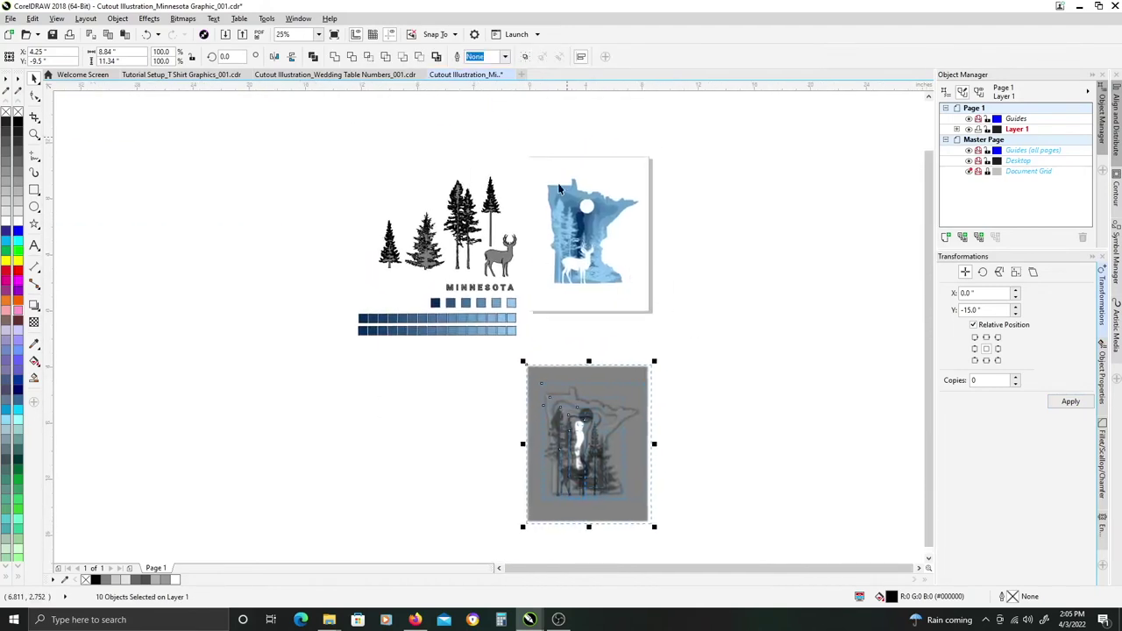
{"action": "scroll", "coordinate": [596, 439], "scroll_direction": "up", "scroll_amount": 1}
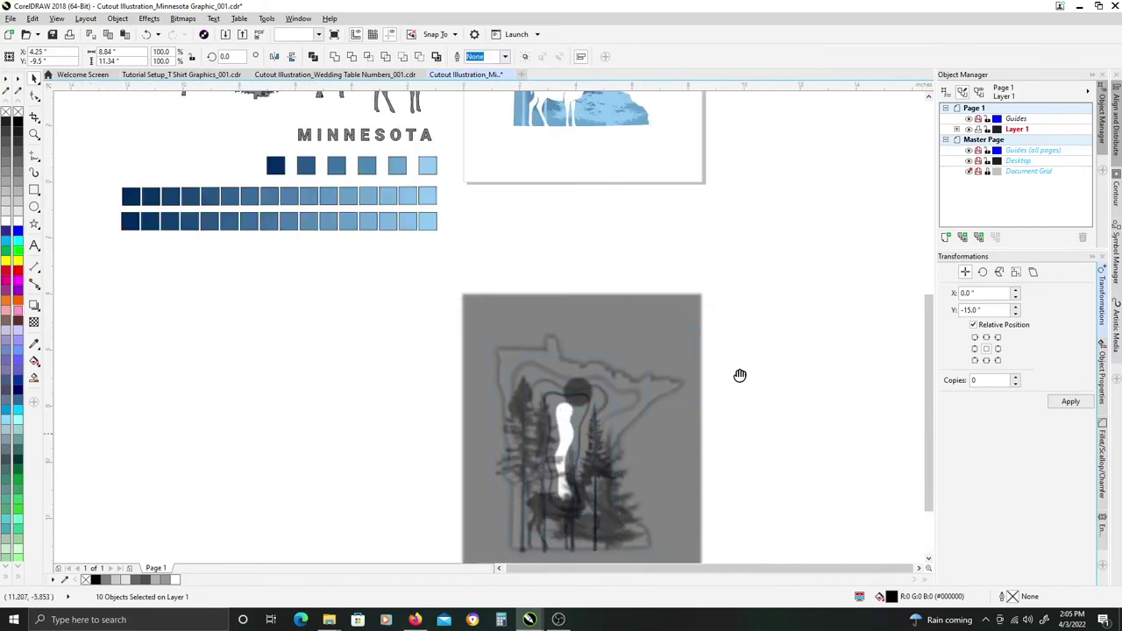
{"action": "left_click_drag", "start_coordinate": [740, 375], "coordinate": [729, 331]}
{"action": "left_click", "coordinate": [728, 331]}
Switch to wireframe view and convert the deer's shadow to a 300 dpi 24-bit RGB bitmap with anti-aliasing and a transparent background.
{"action": "key", "text": "shift+F9"}
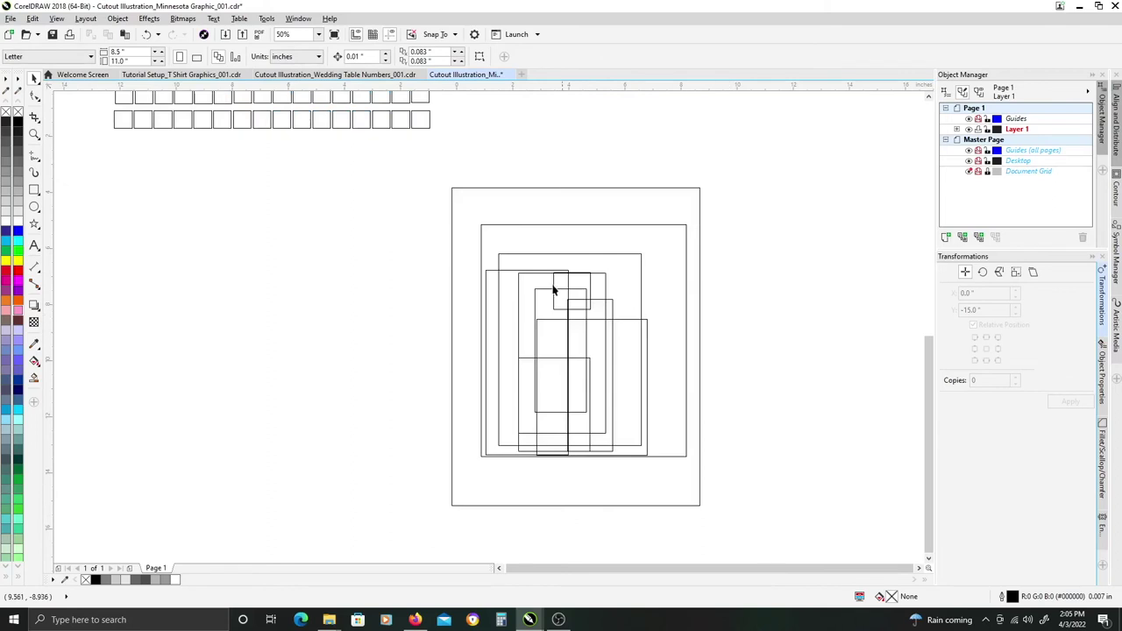
{"action": "scroll", "coordinate": [756, 271], "scroll_direction": "down", "scroll_amount": 1}
{"action": "left_click_drag", "start_coordinate": [776, 256], "coordinate": [696, 368]}
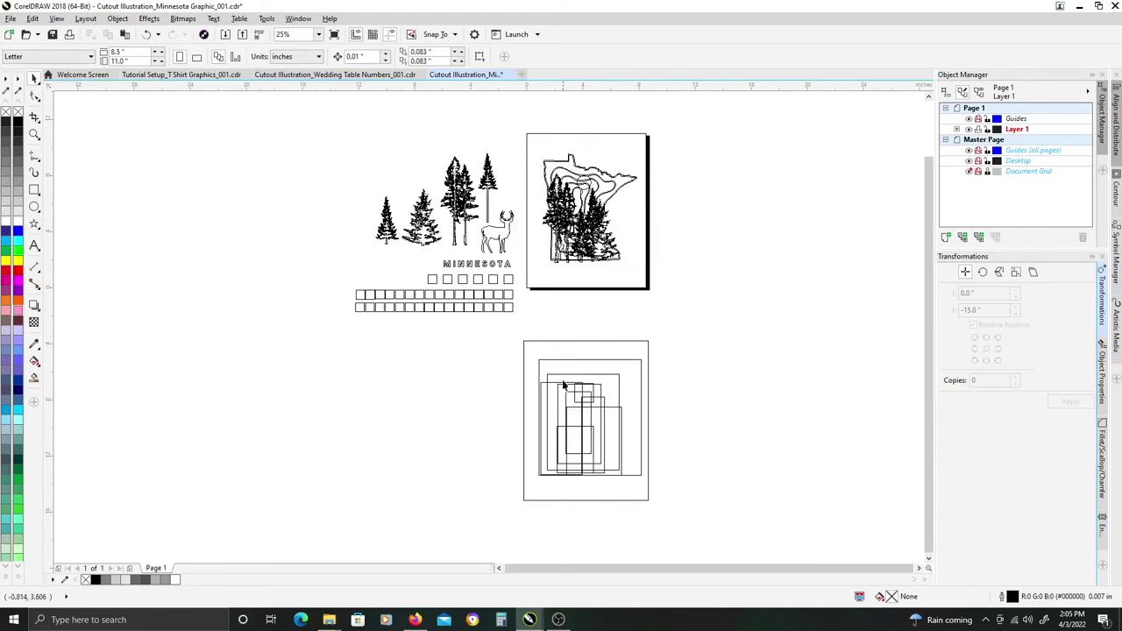
{"action": "scroll", "coordinate": [592, 458], "scroll_direction": "up", "scroll_amount": 1}
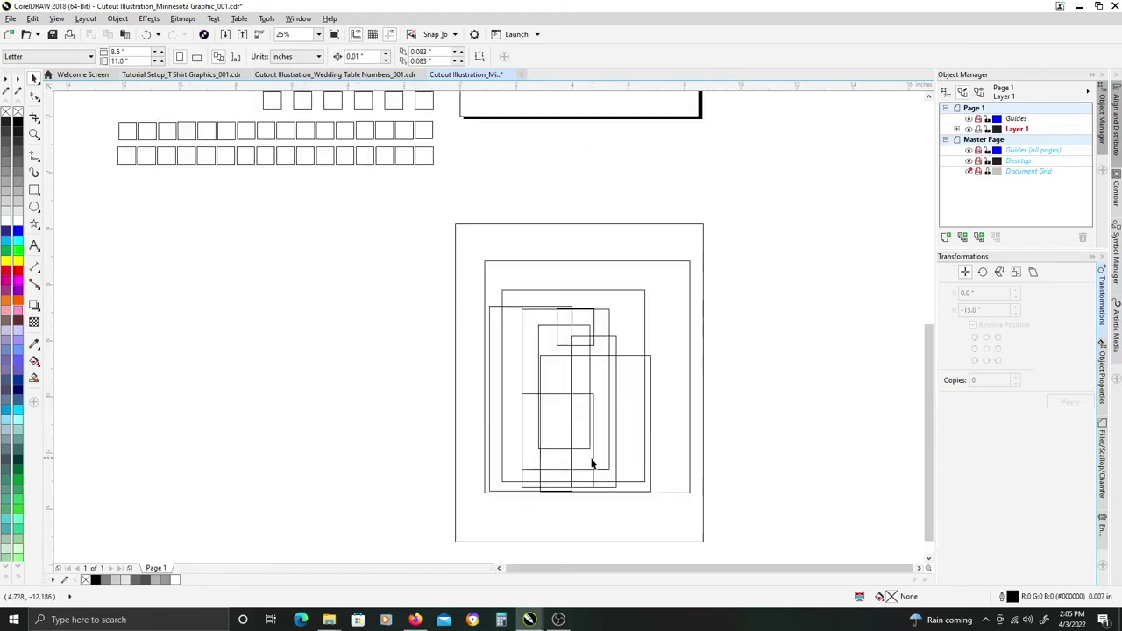
{"action": "left_click", "coordinate": [549, 395]}
{"action": "scroll", "coordinate": [549, 394], "scroll_direction": "down", "scroll_amount": 2}
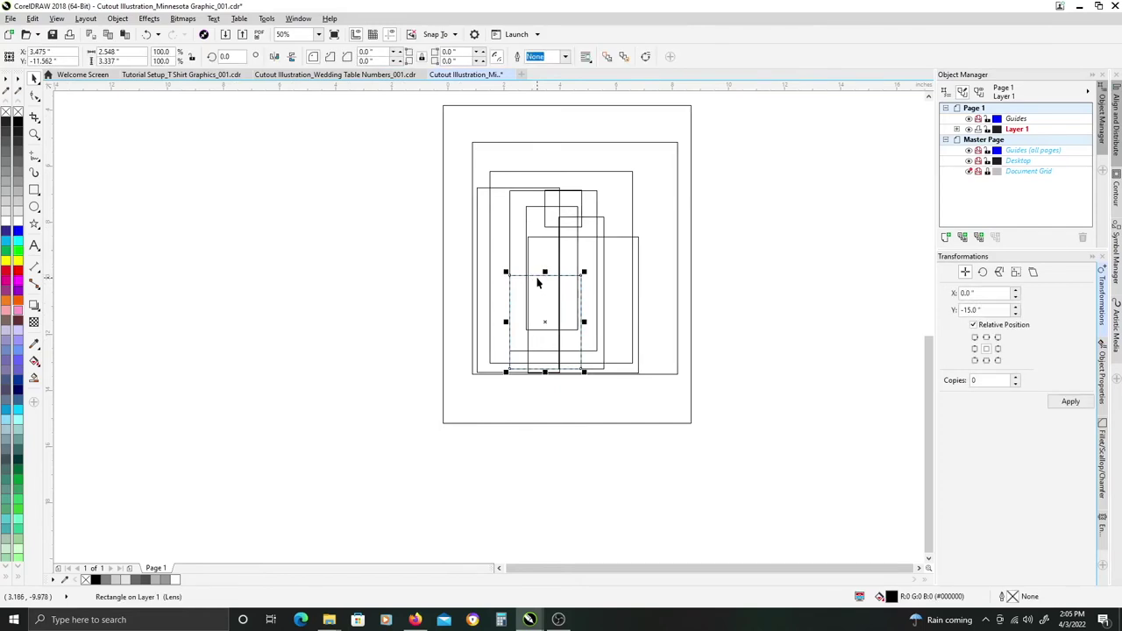
{"action": "key", "text": "ctrl+shift+b"}
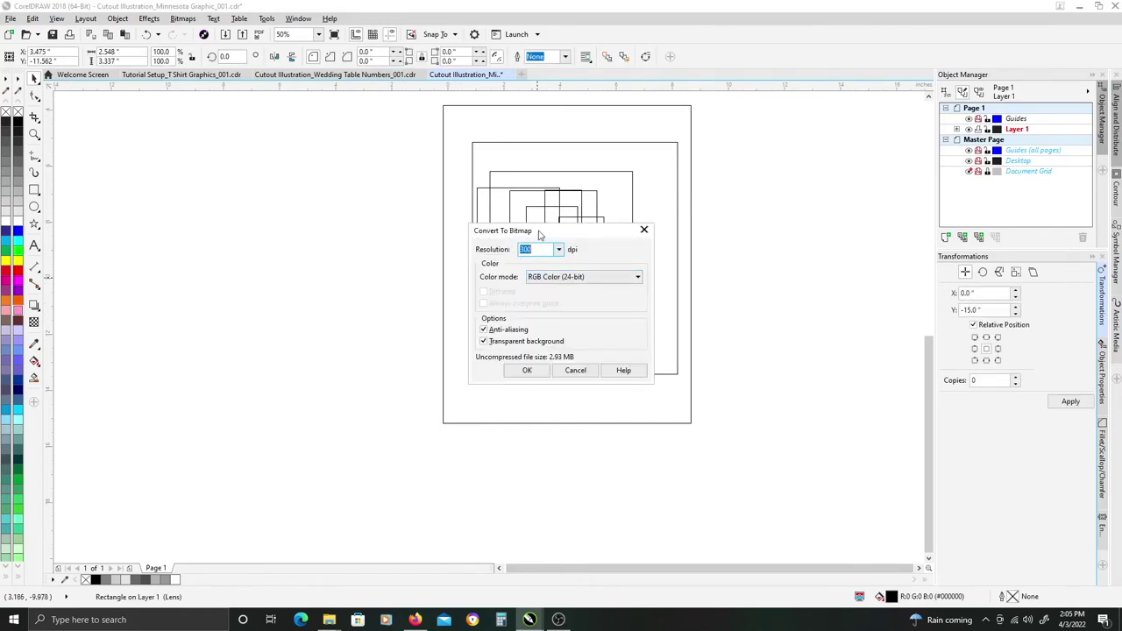
{"action": "left_click_drag", "start_coordinate": [539, 234], "coordinate": [529, 234]}
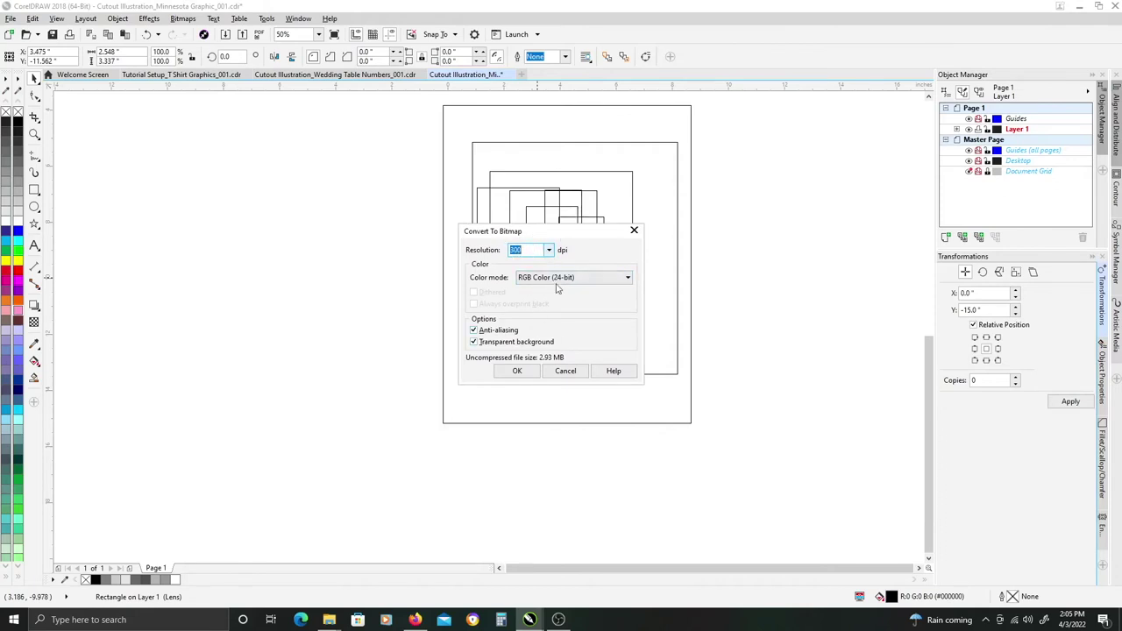
{"action": "left_click", "coordinate": [518, 371]}
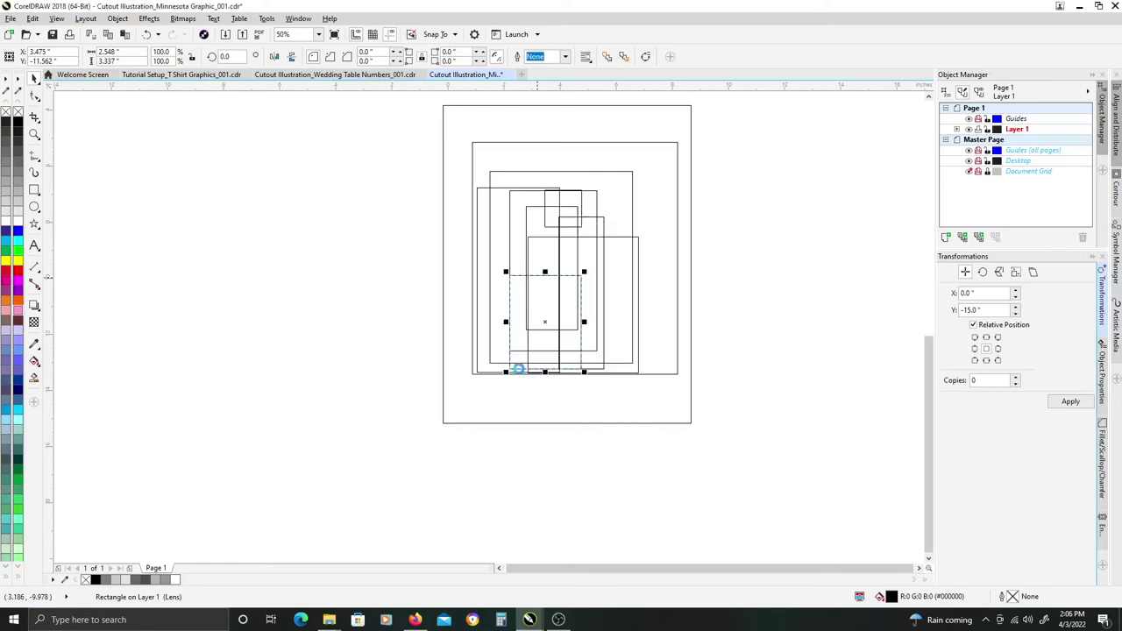
Convert the shadows of the right-hand trees, the moon and the innermost contour to bitmaps with the same 300 dpi RGB settings.
{"action": "left_click", "coordinate": [538, 242]}
{"action": "key", "text": "ctrl+r"}
{"action": "key", "text": "Return"}
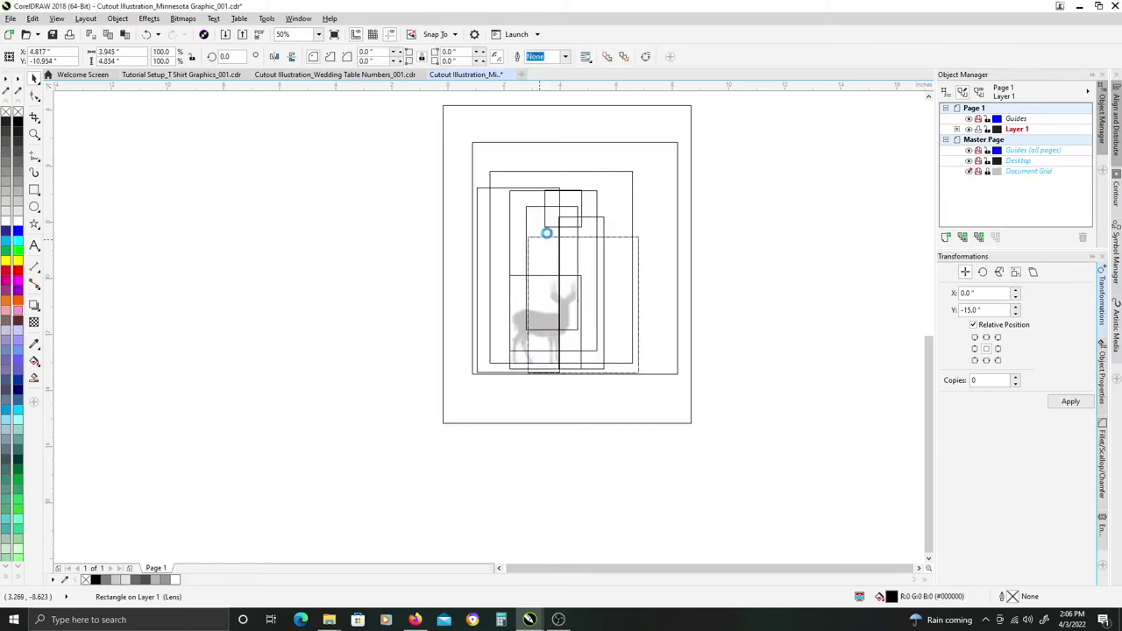
{"action": "left_click", "coordinate": [550, 230]}
{"action": "left_click", "coordinate": [544, 216]}
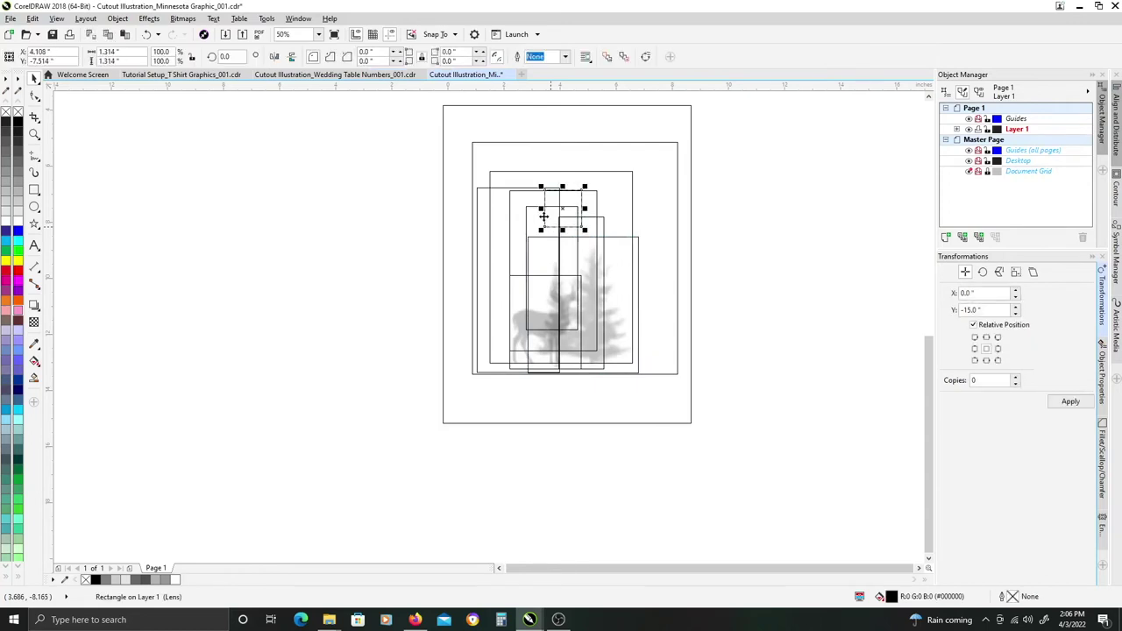
{"action": "left_click", "coordinate": [580, 215]}
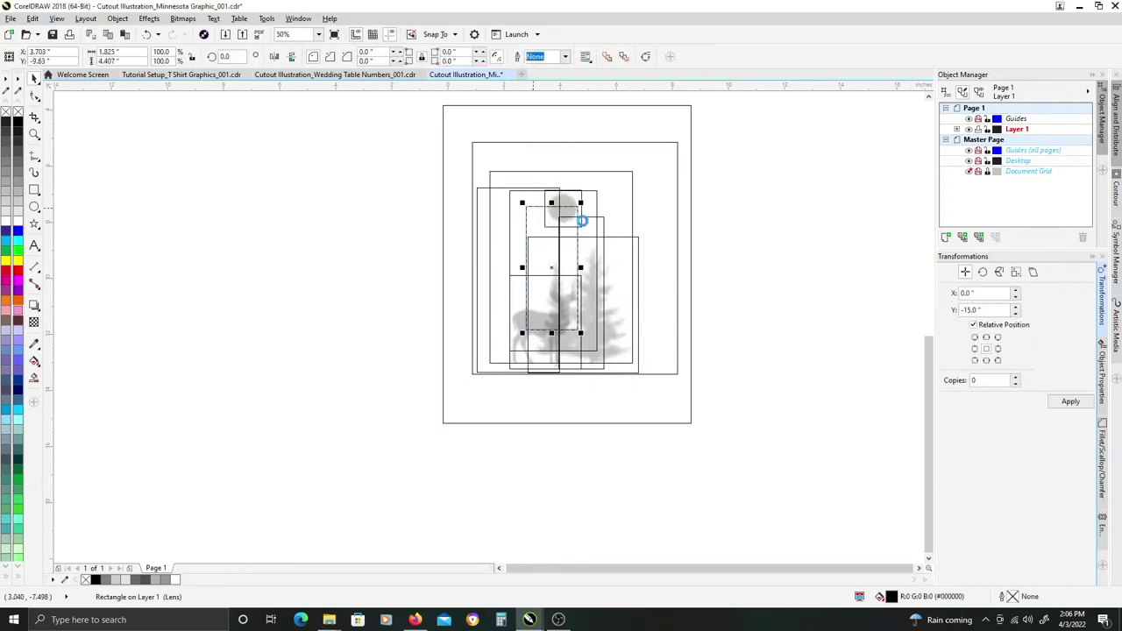
{"action": "left_click", "coordinate": [588, 219]}
{"action": "left_click", "coordinate": [588, 215]}
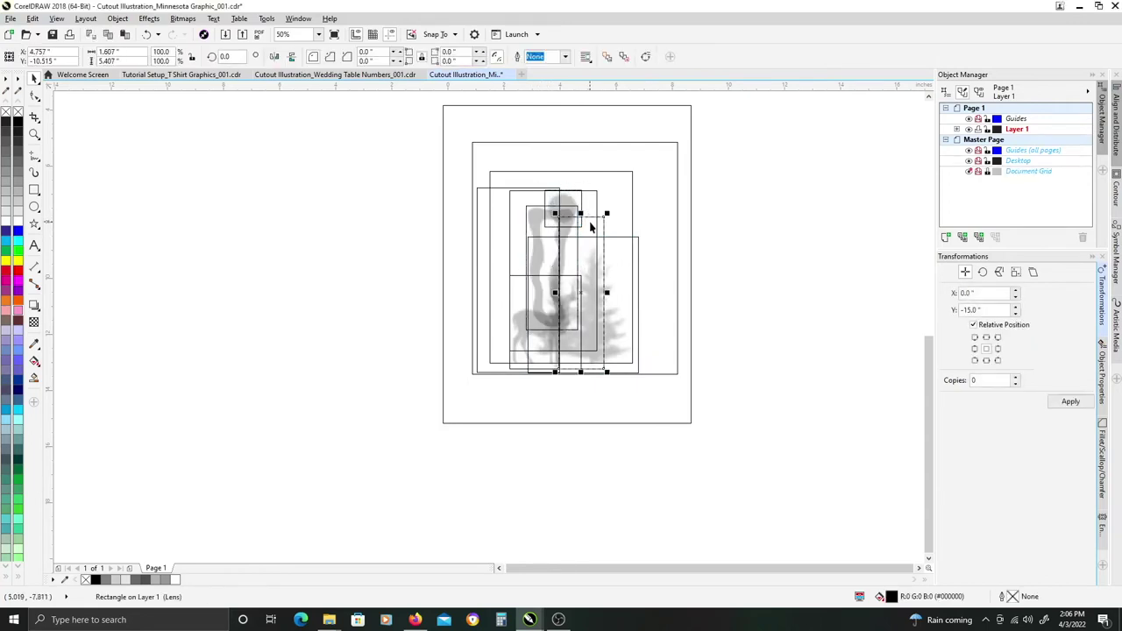
Convert the remaining shadows of the outer contours, left-hand trees, state outline and page frame to 300 dpi RGB bitmaps.
{"action": "left_click", "coordinate": [593, 201]}
{"action": "left_click", "coordinate": [593, 200]}
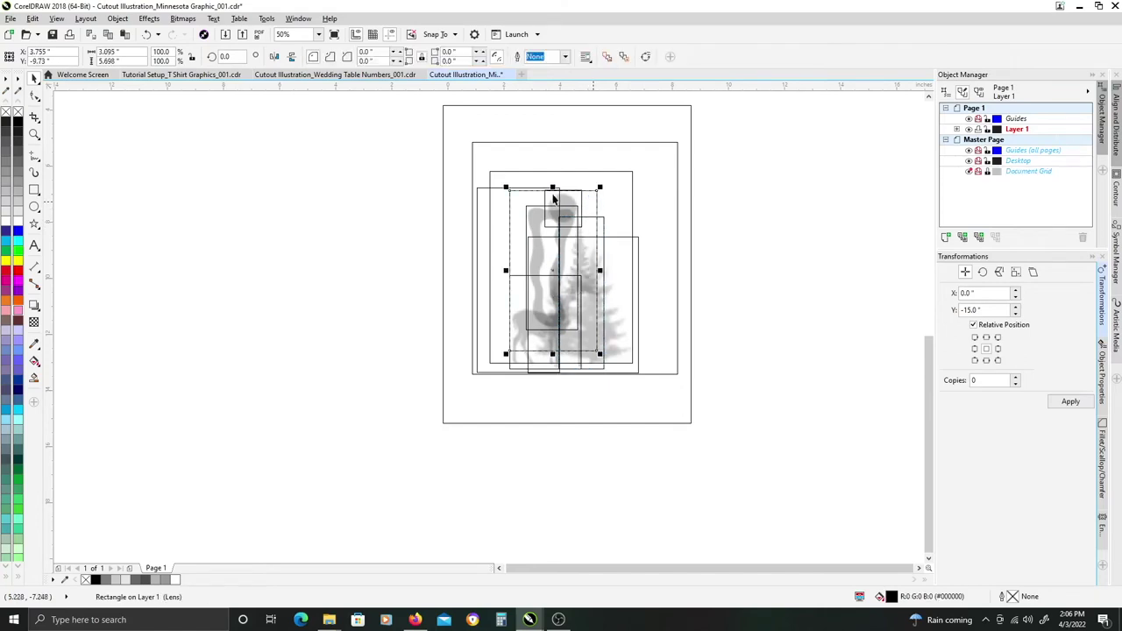
{"action": "left_click", "coordinate": [496, 193]}
{"action": "left_click", "coordinate": [491, 184]}
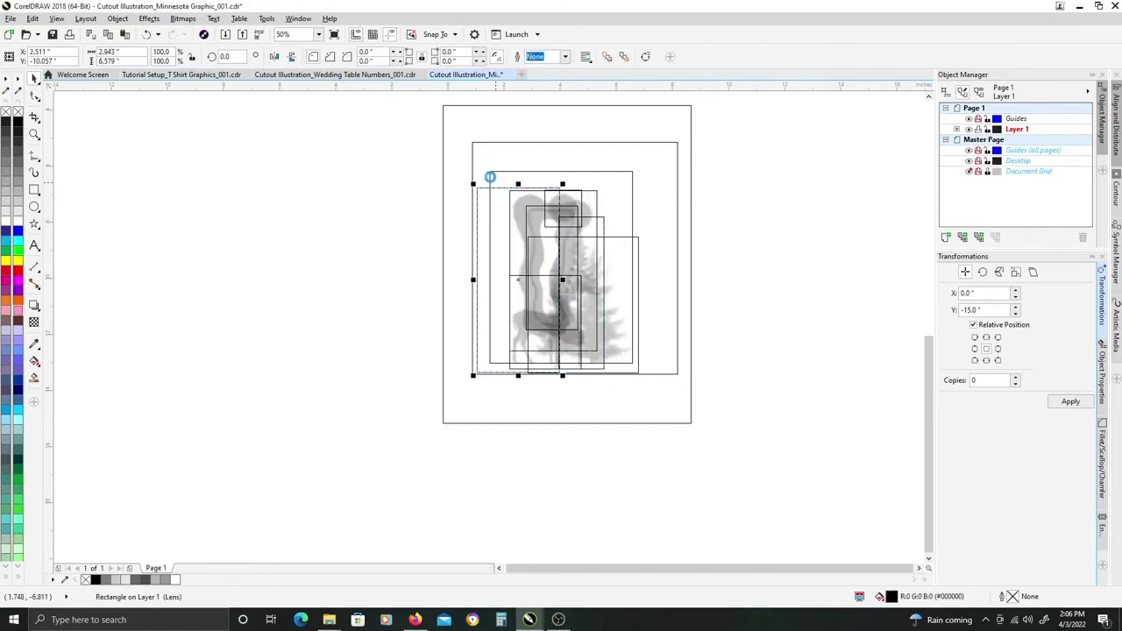
{"action": "left_click", "coordinate": [489, 180]}
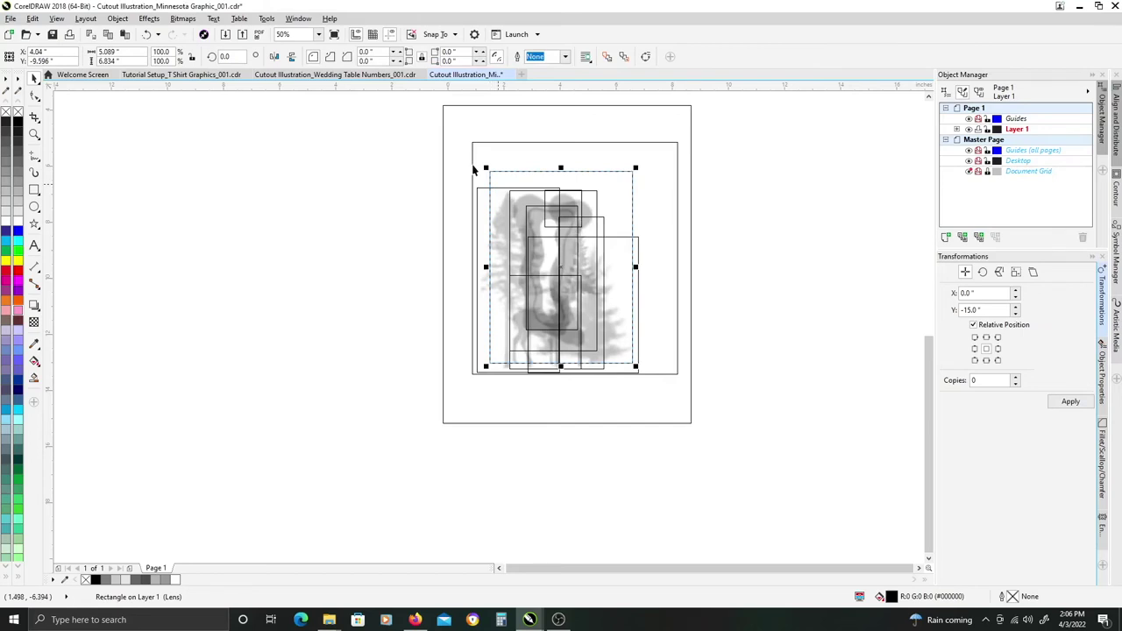
{"action": "left_click", "coordinate": [471, 167]}
{"action": "left_click", "coordinate": [472, 170]}
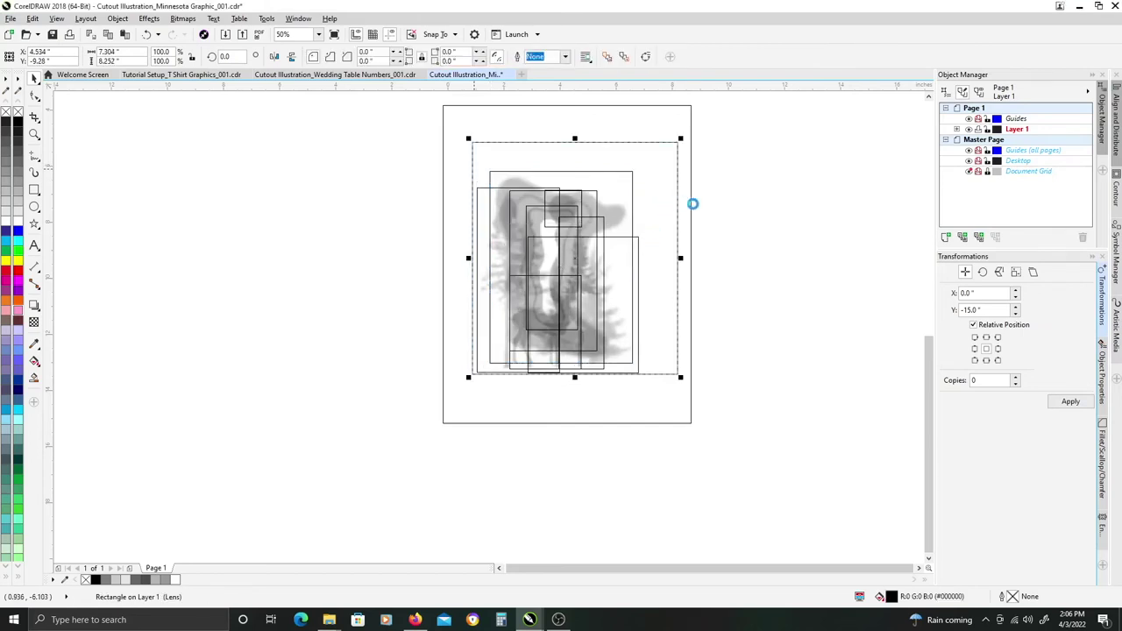
{"action": "left_click", "coordinate": [692, 206]}
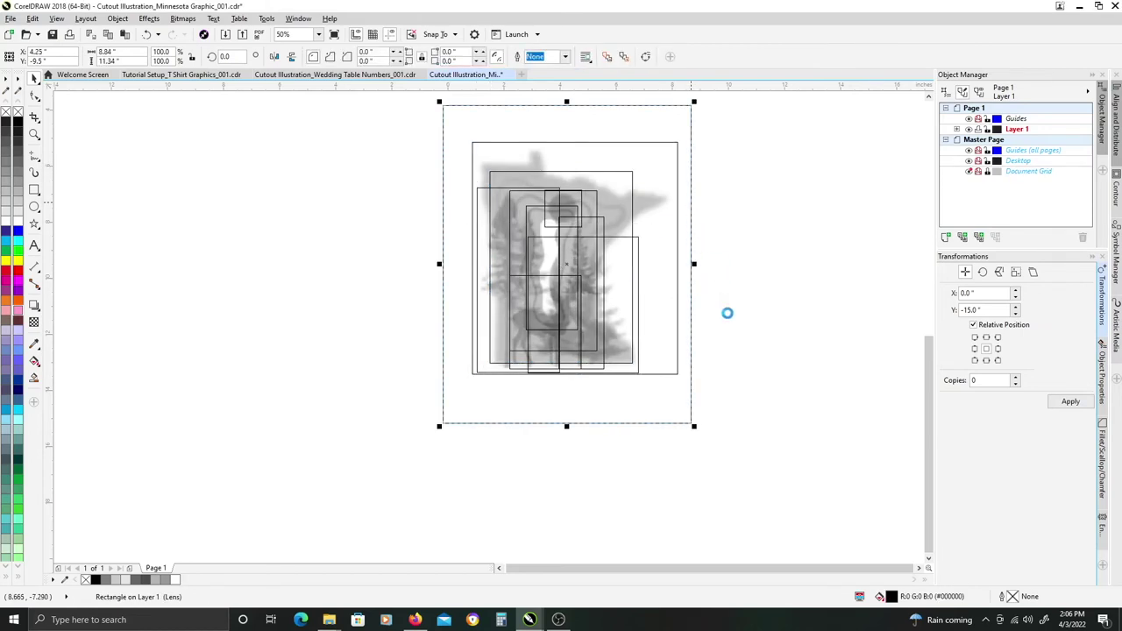
{"action": "left_click", "coordinate": [619, 240]}
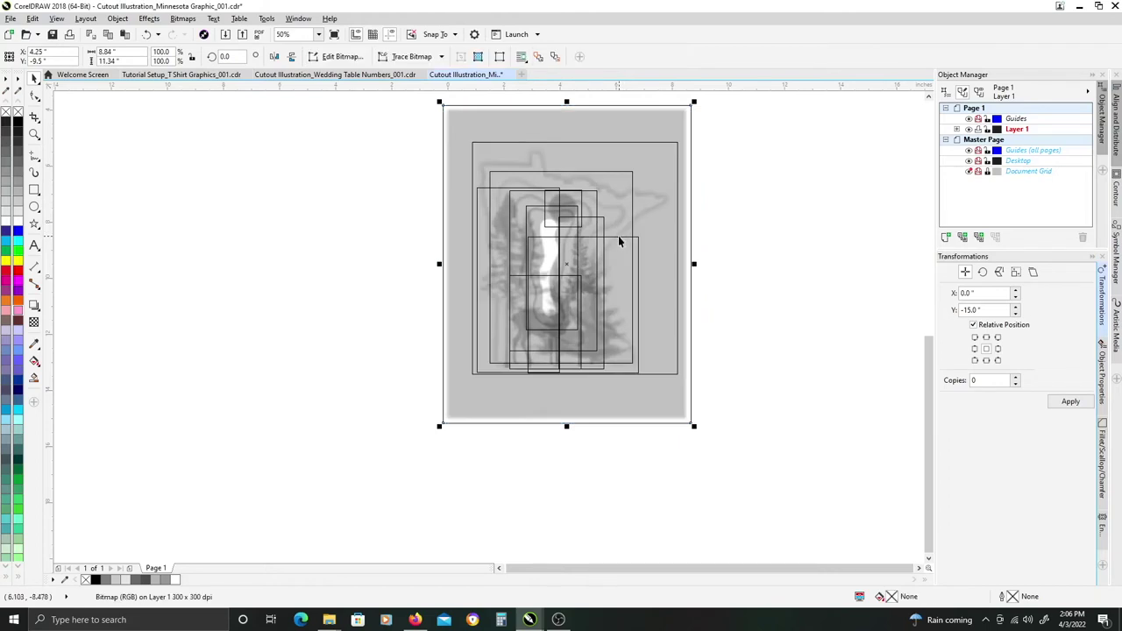
Return to the full-color view and move all ten shadow bitmaps 15 inches straight up, back onto the artwork.
{"action": "left_click", "coordinate": [747, 331]}
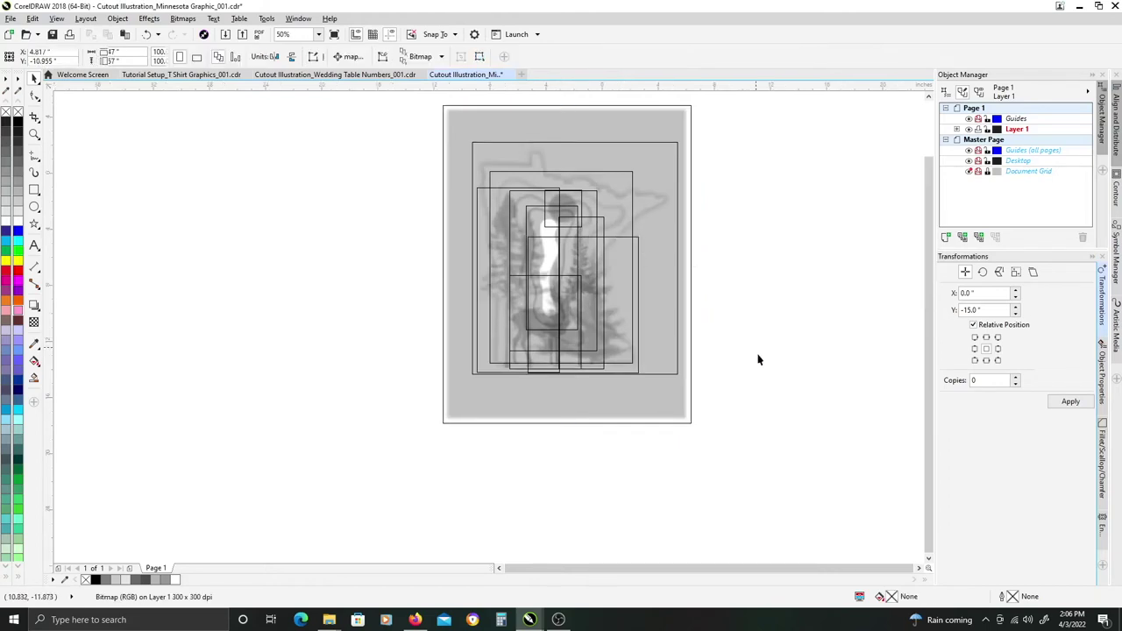
{"action": "scroll", "coordinate": [754, 357], "scroll_direction": "down", "scroll_amount": 2}
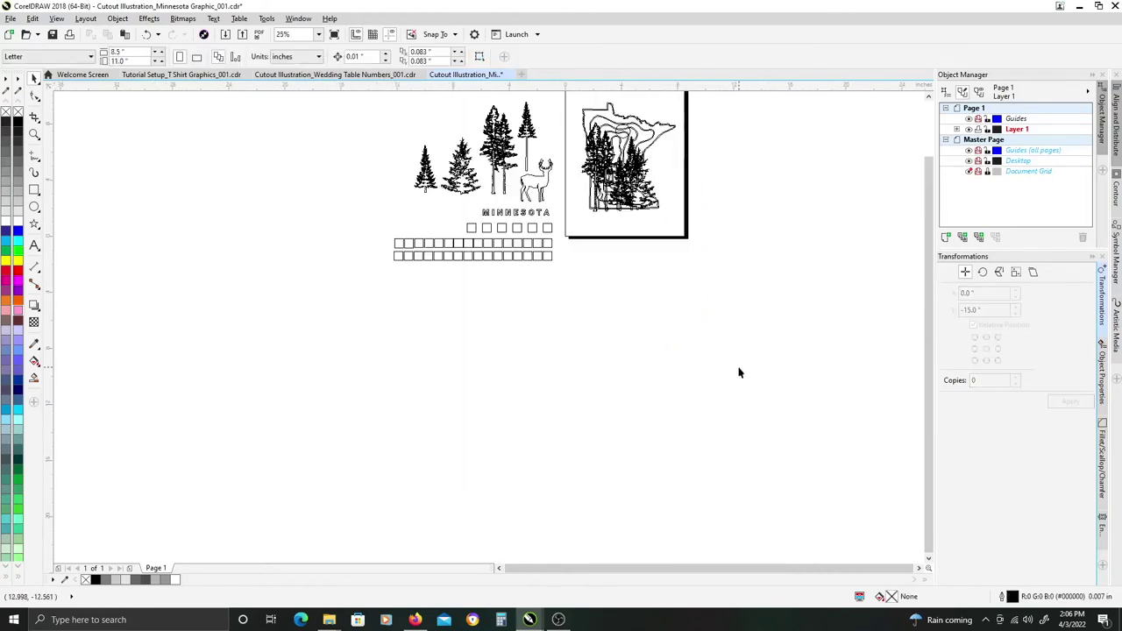
{"action": "left_click_drag", "start_coordinate": [769, 489], "coordinate": [618, 416]}
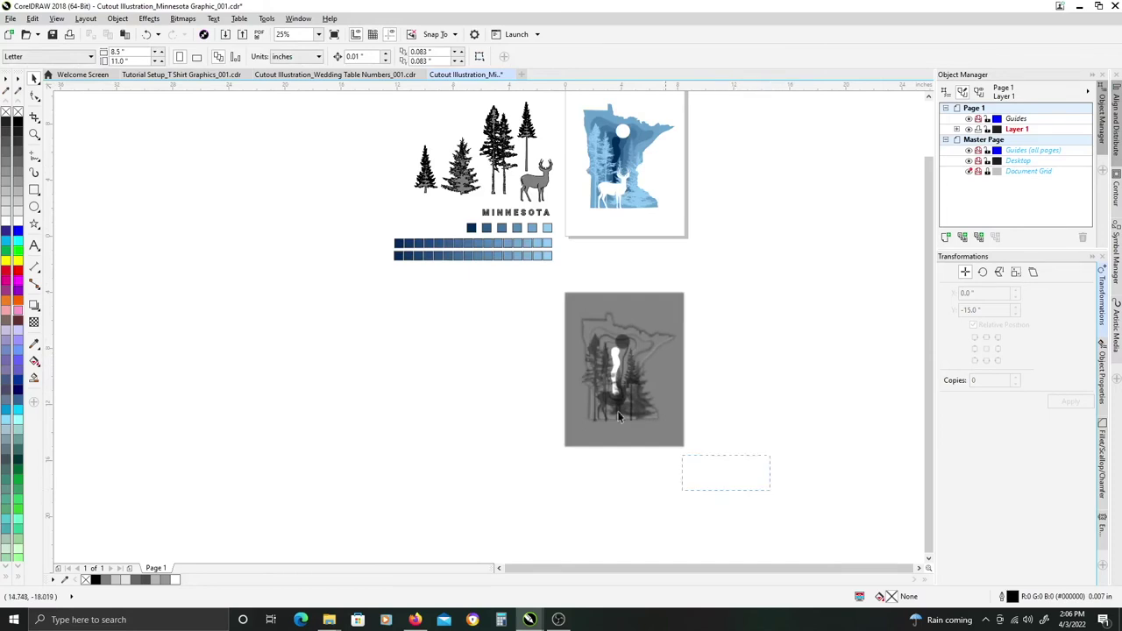
{"action": "left_click_drag", "start_coordinate": [540, 274], "coordinate": [526, 274]}
{"action": "left_click_drag", "start_coordinate": [729, 233], "coordinate": [647, 317]}
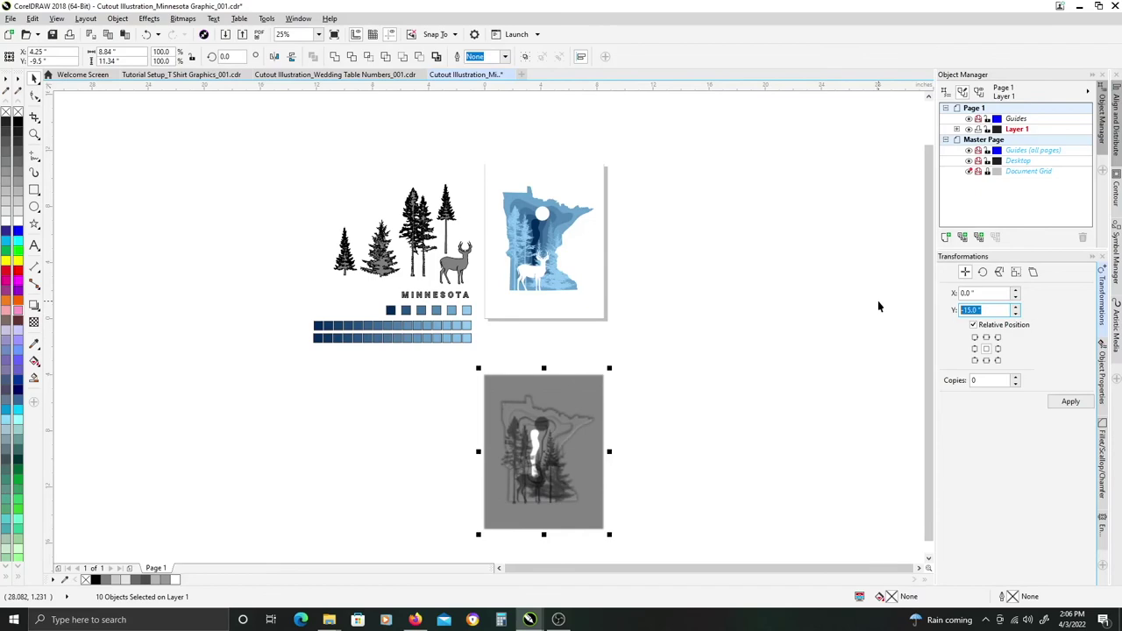
{"action": "key", "text": "Home"}
{"action": "key", "text": "Delete"}
{"action": "key", "text": "Return"}
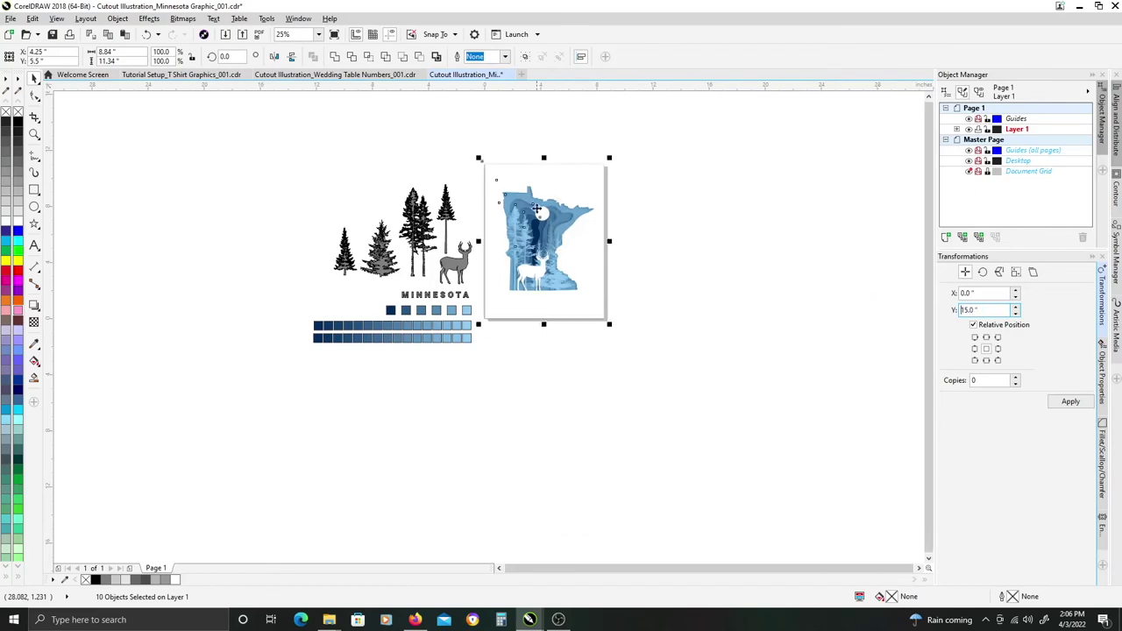
{"action": "scroll", "coordinate": [536, 208], "scroll_direction": "up", "scroll_amount": 5}
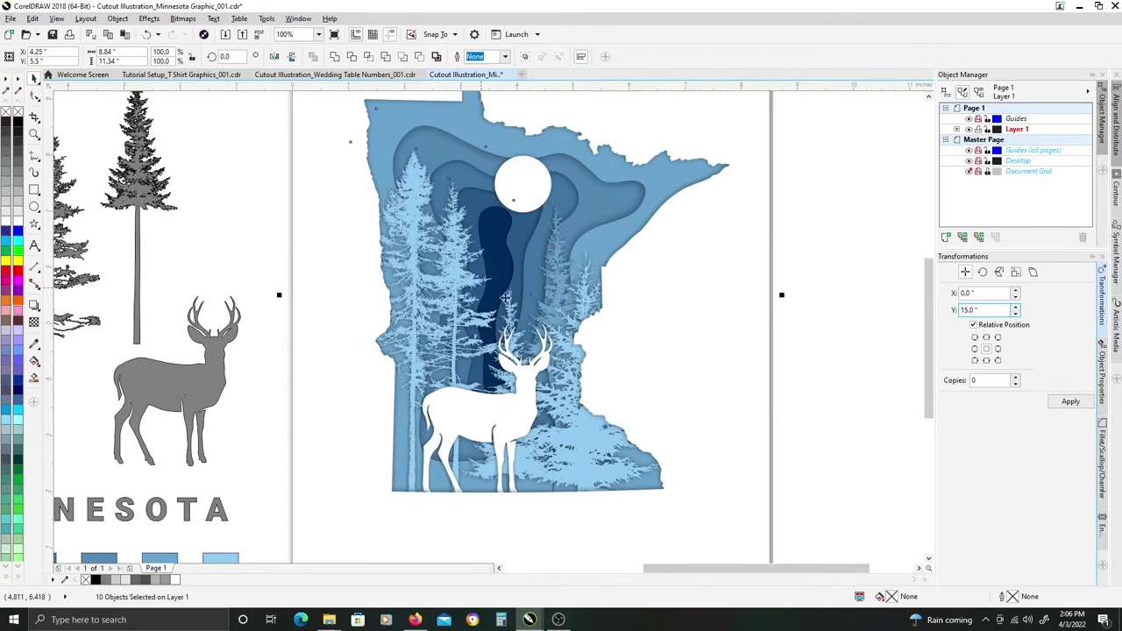
Nudge the ten shadow bitmaps slightly down and to the right, to X 4.31 and Y 5.44 inches, and deselect them.
{"action": "left_click", "coordinate": [532, 296]}
{"action": "key", "text": "Down"}
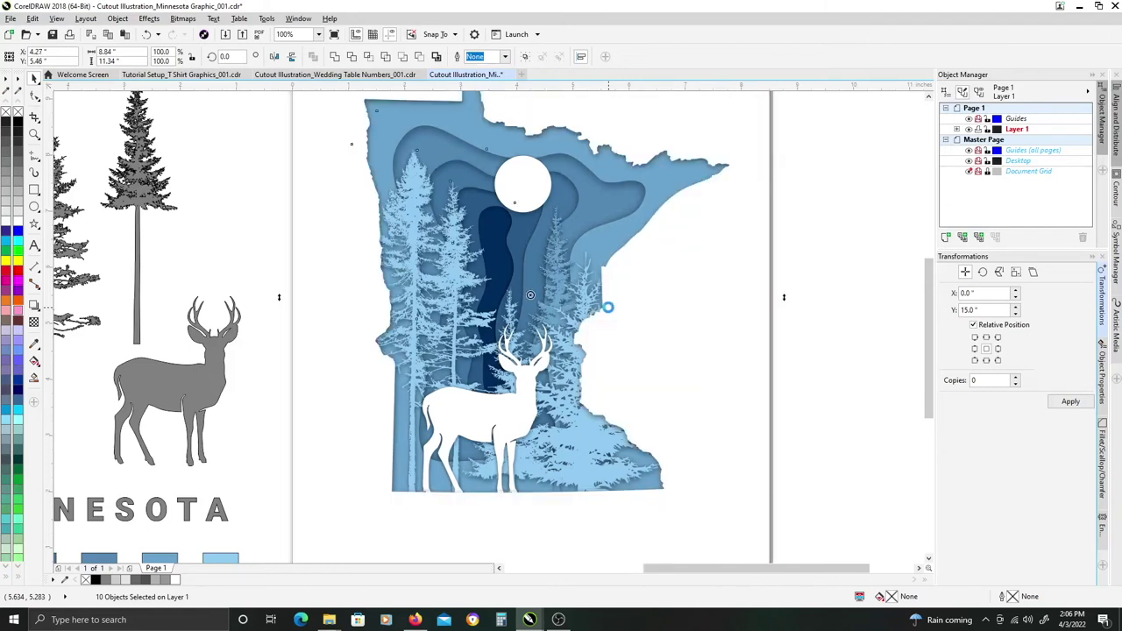
{"action": "key", "text": "Right"}
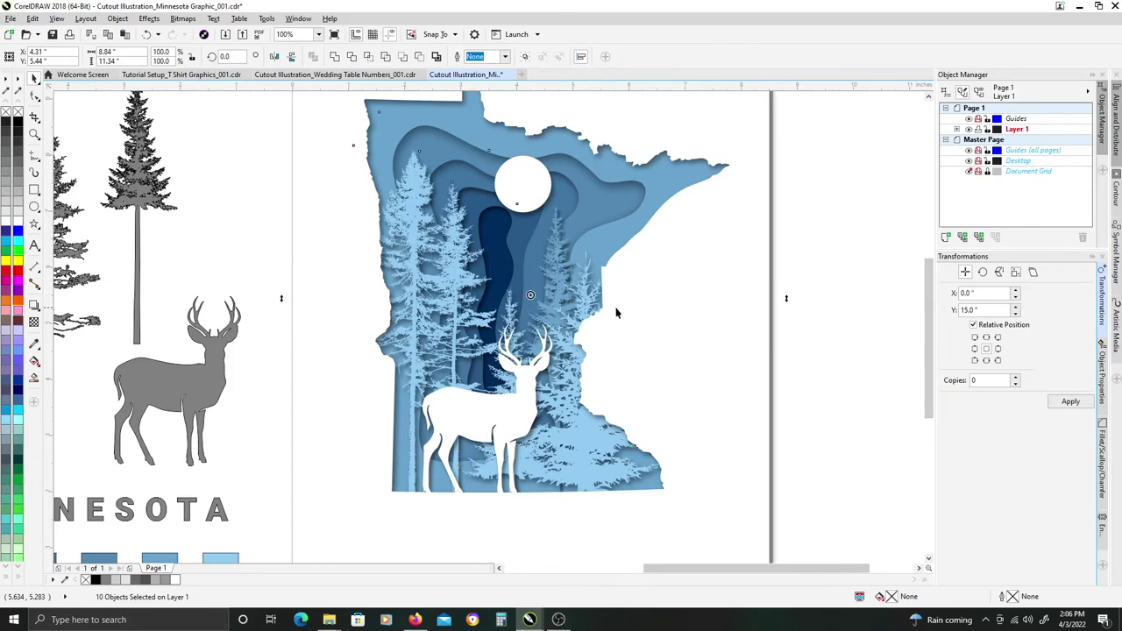
{"action": "left_click_drag", "start_coordinate": [673, 241], "coordinate": [661, 283]}
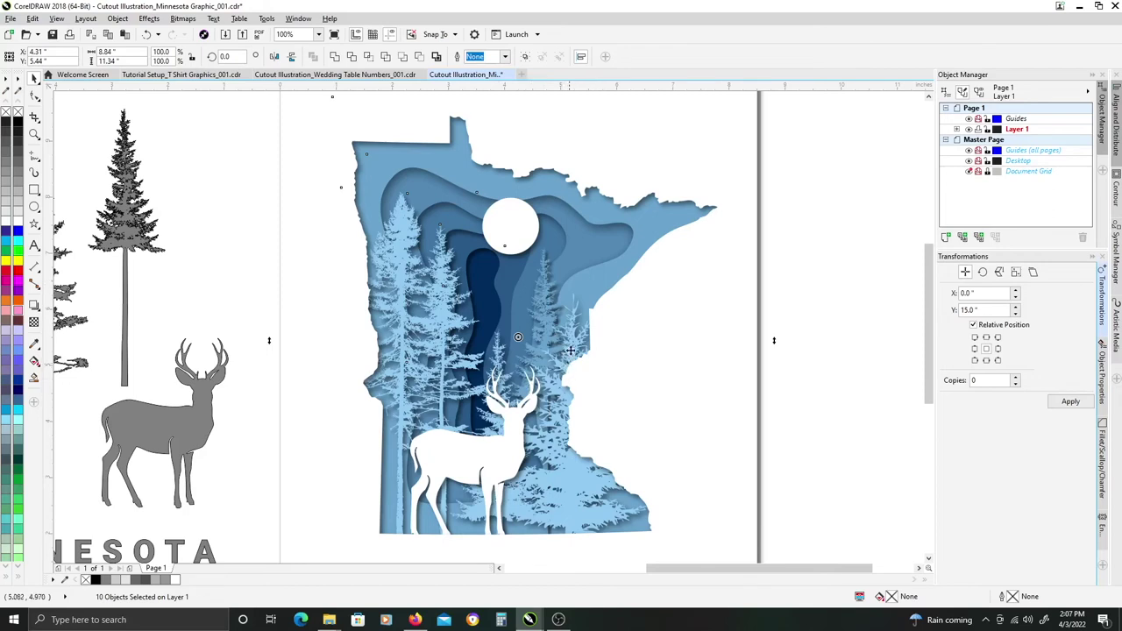
{"action": "left_click", "coordinate": [864, 239]}
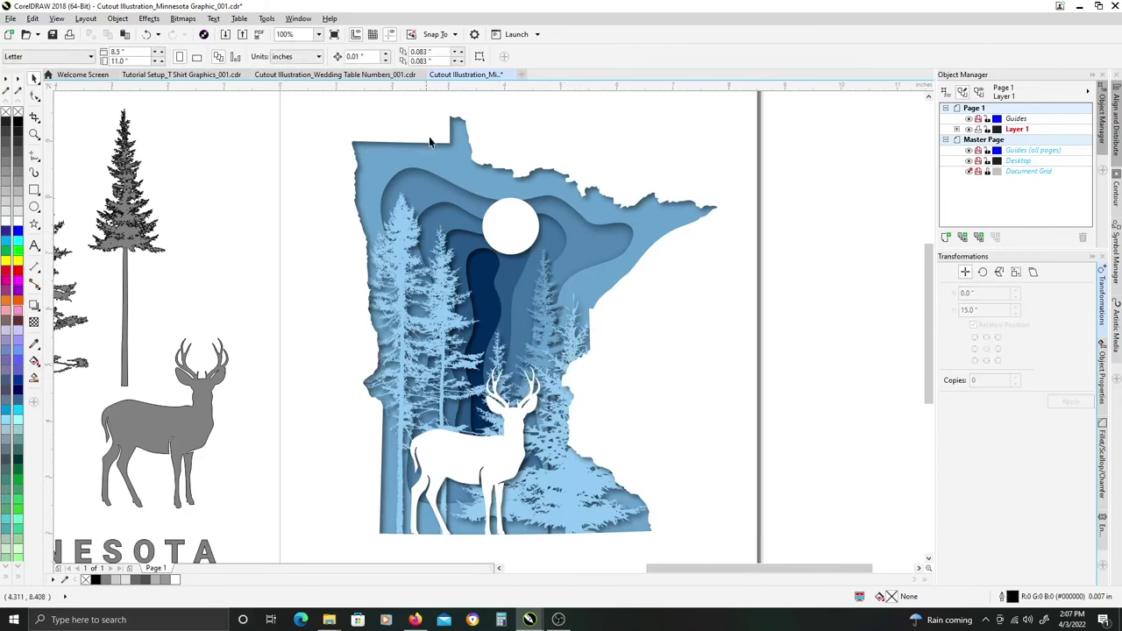
Try moving the page frame's shadow bitmap aside off the artwork, and undo the move.
{"action": "scroll", "coordinate": [563, 360], "scroll_direction": "down", "scroll_amount": 2}
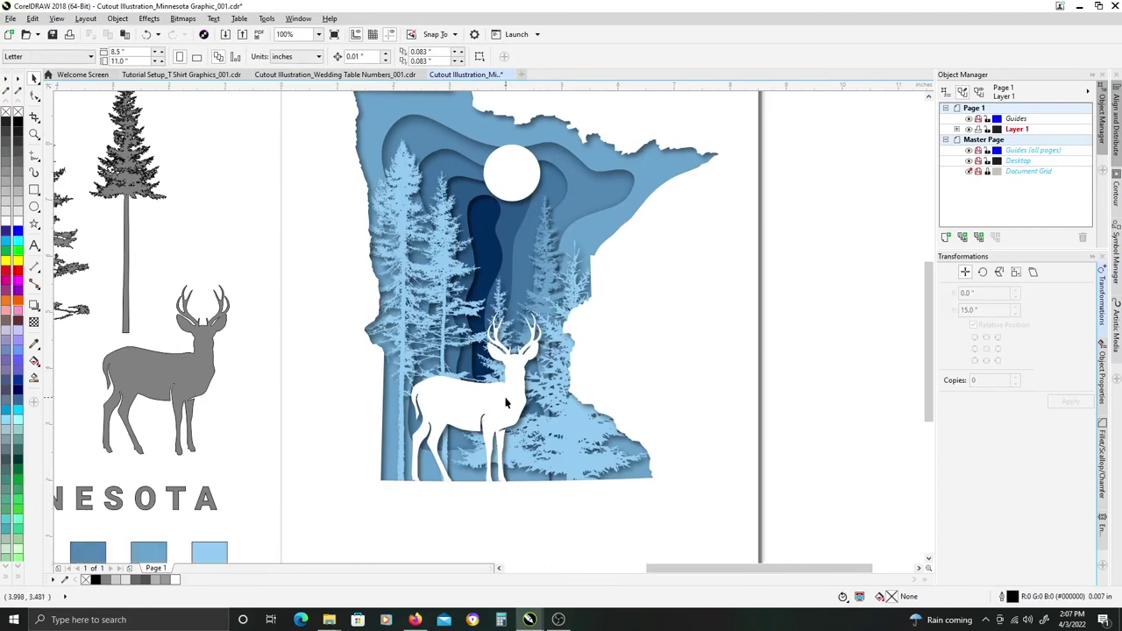
{"action": "scroll", "coordinate": [495, 488], "scroll_direction": "up", "scroll_amount": 2}
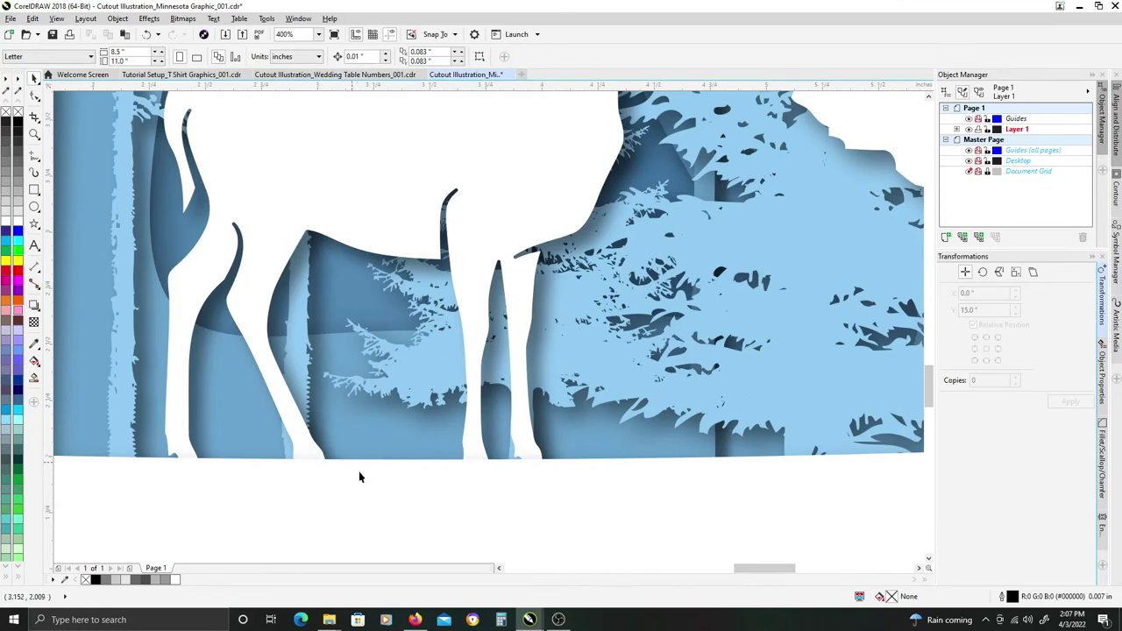
{"action": "left_click", "coordinate": [386, 457]}
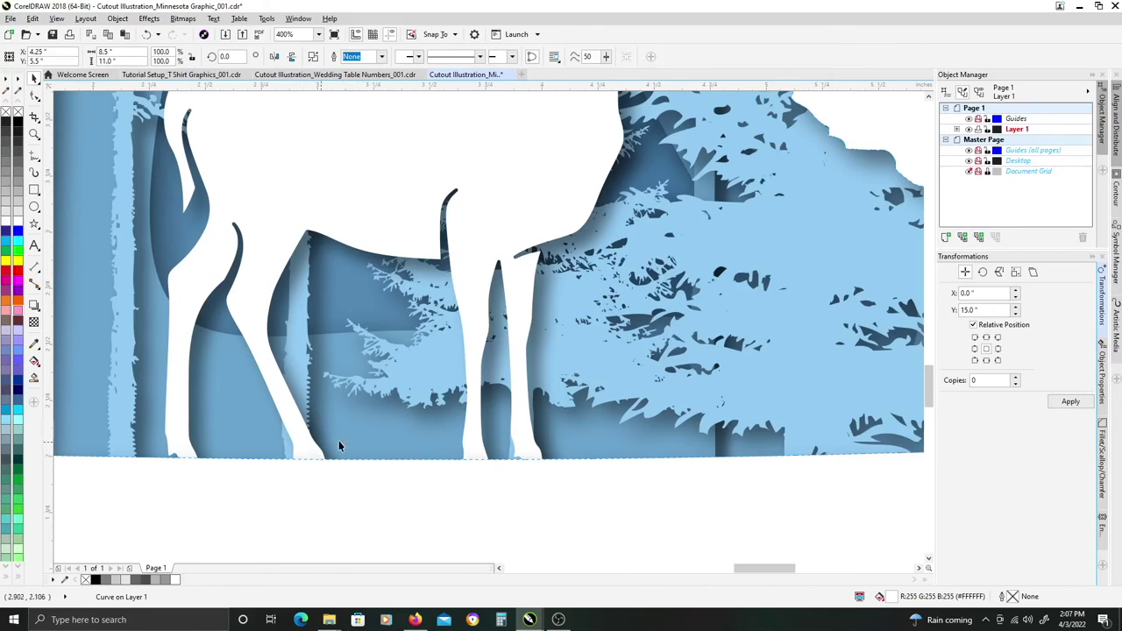
{"action": "scroll", "coordinate": [356, 446], "scroll_direction": "down", "scroll_amount": 1}
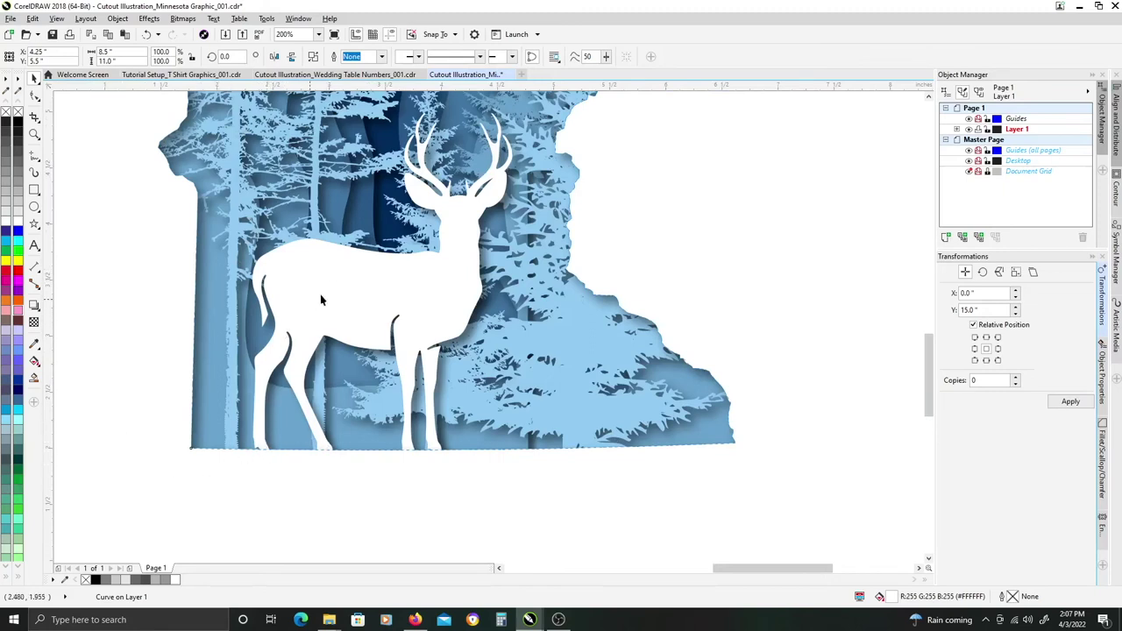
{"action": "scroll", "coordinate": [304, 444], "scroll_direction": "down", "scroll_amount": 3}
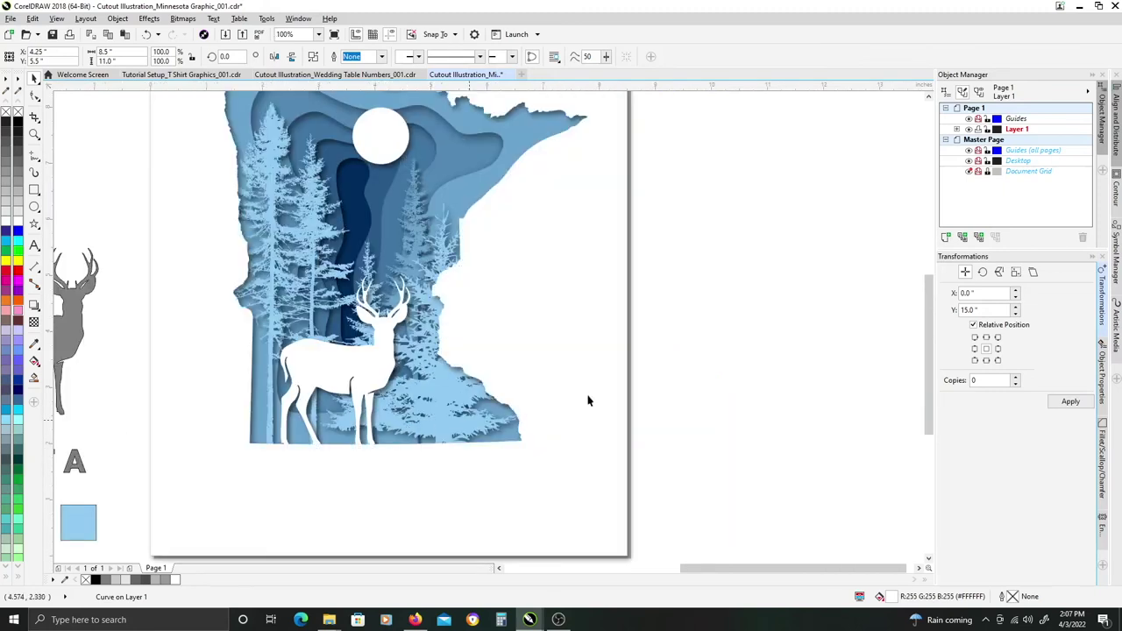
{"action": "left_click", "coordinate": [430, 418]}
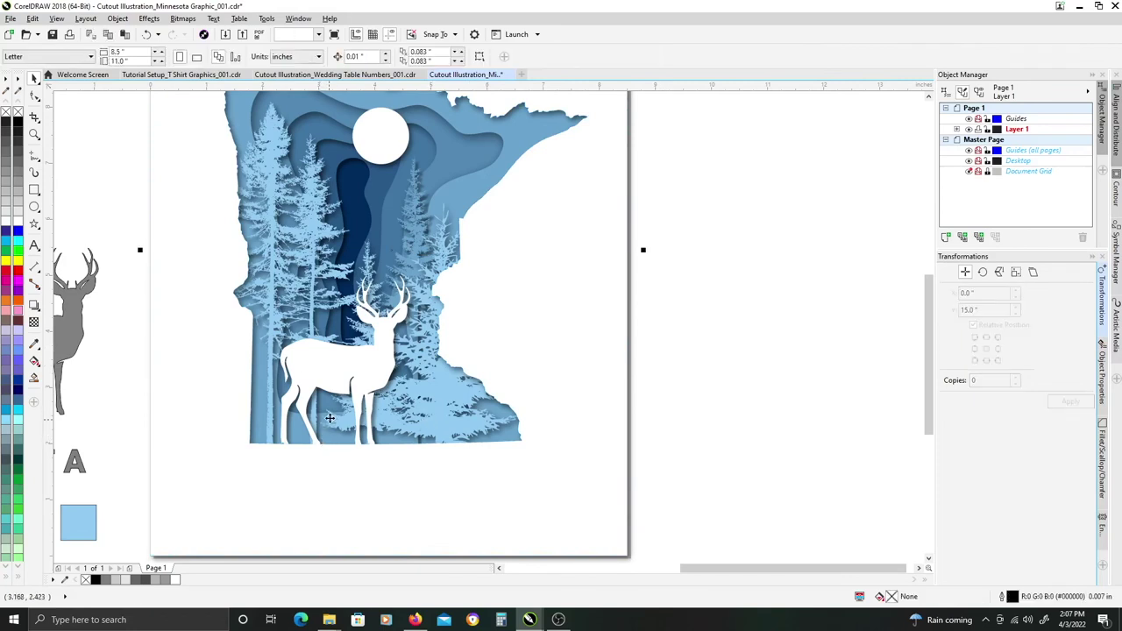
{"action": "left_click_drag", "start_coordinate": [360, 228], "coordinate": [337, 396]}
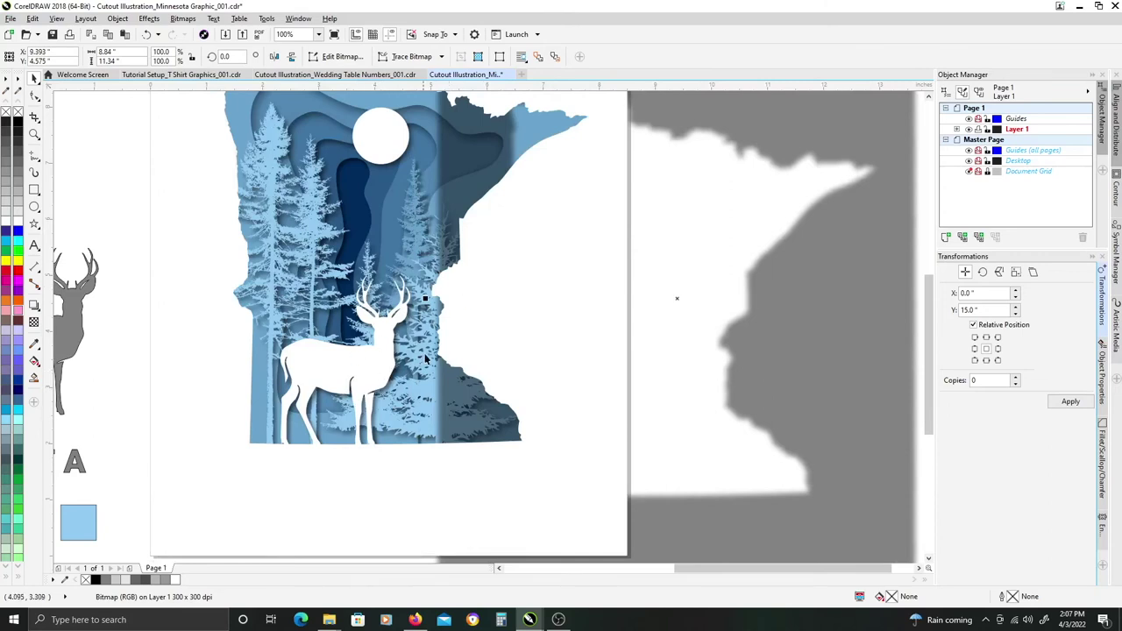
{"action": "key", "text": "ctrl+z"}
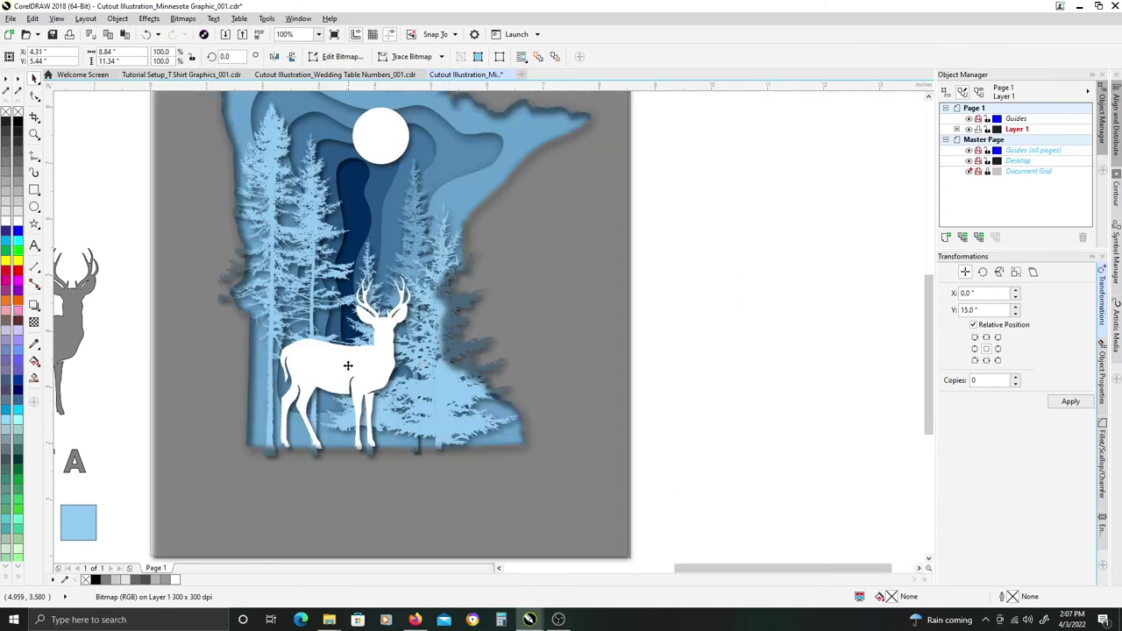
Inspect the shadows around the deer's hooves and along the state's bottom edge.
{"action": "scroll", "coordinate": [310, 446], "scroll_direction": "up", "scroll_amount": 2}
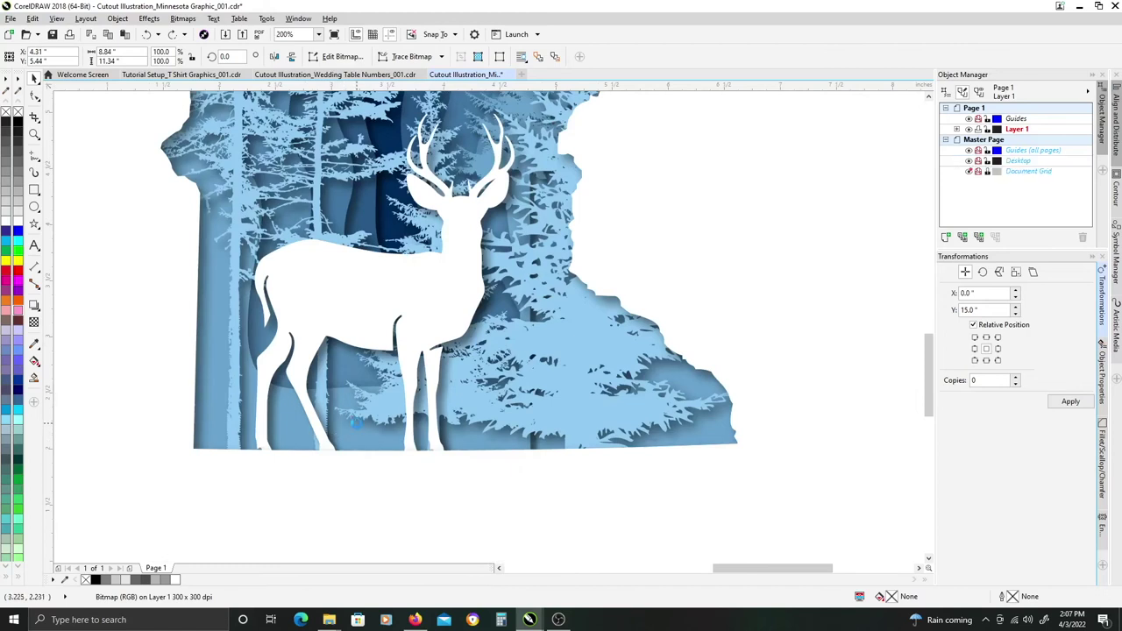
{"action": "key", "text": "ctrl+shift+z"}
{"action": "scroll", "coordinate": [338, 457], "scroll_direction": "up", "scroll_amount": 2}
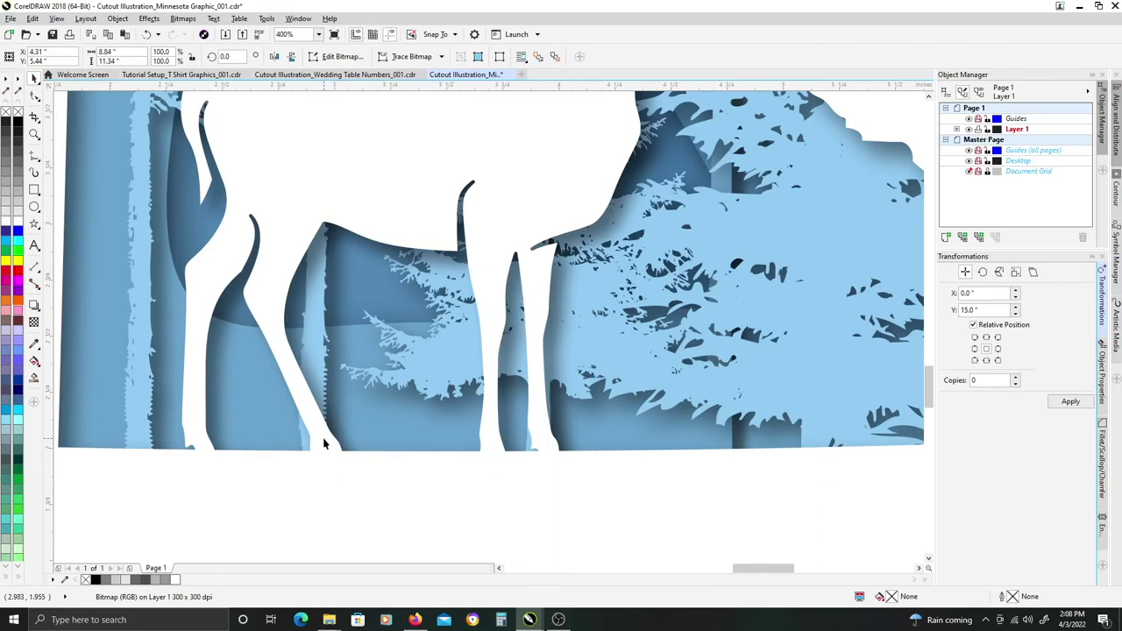
{"action": "scroll", "coordinate": [486, 447], "scroll_direction": "down", "scroll_amount": 3}
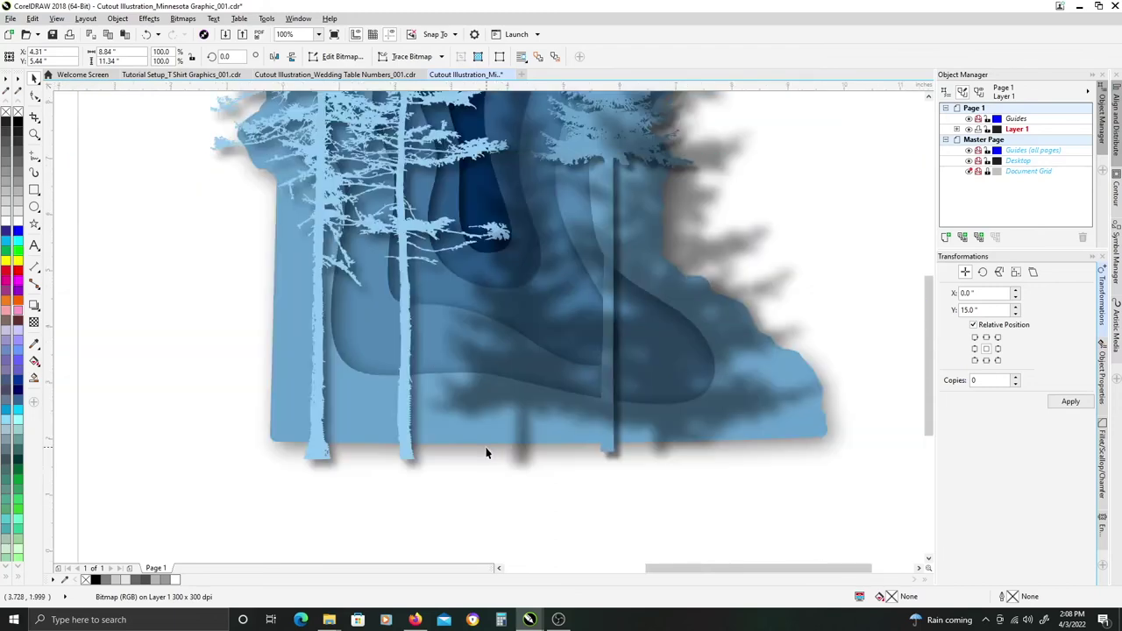
{"action": "left_click_drag", "start_coordinate": [588, 449], "coordinate": [558, 504]}
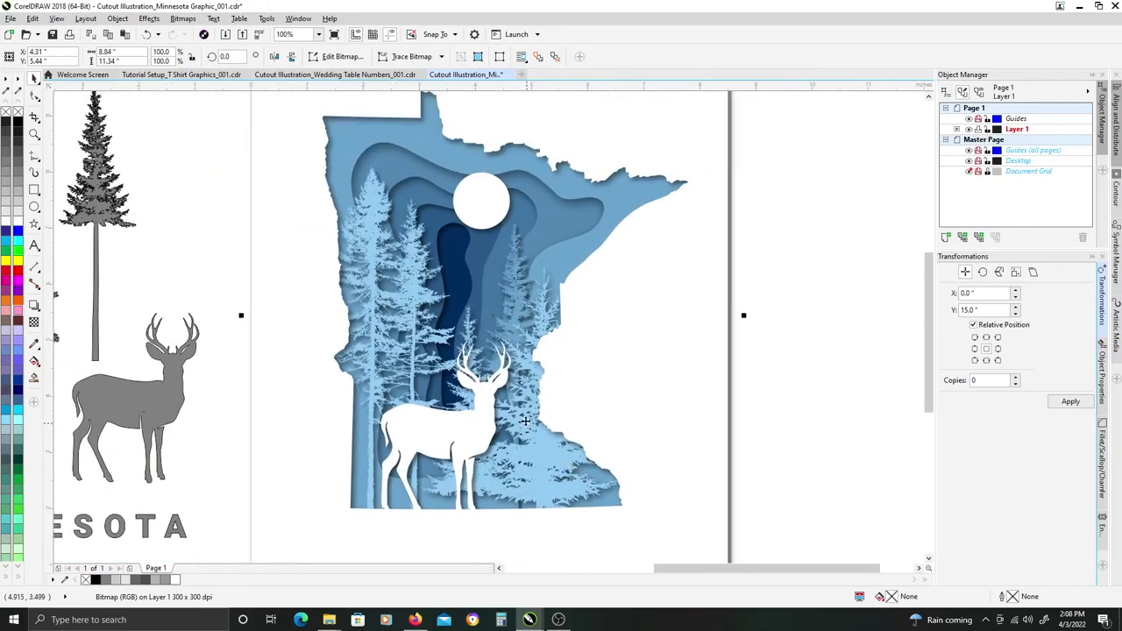
{"action": "scroll", "coordinate": [613, 373], "scroll_direction": "down", "scroll_amount": 1}
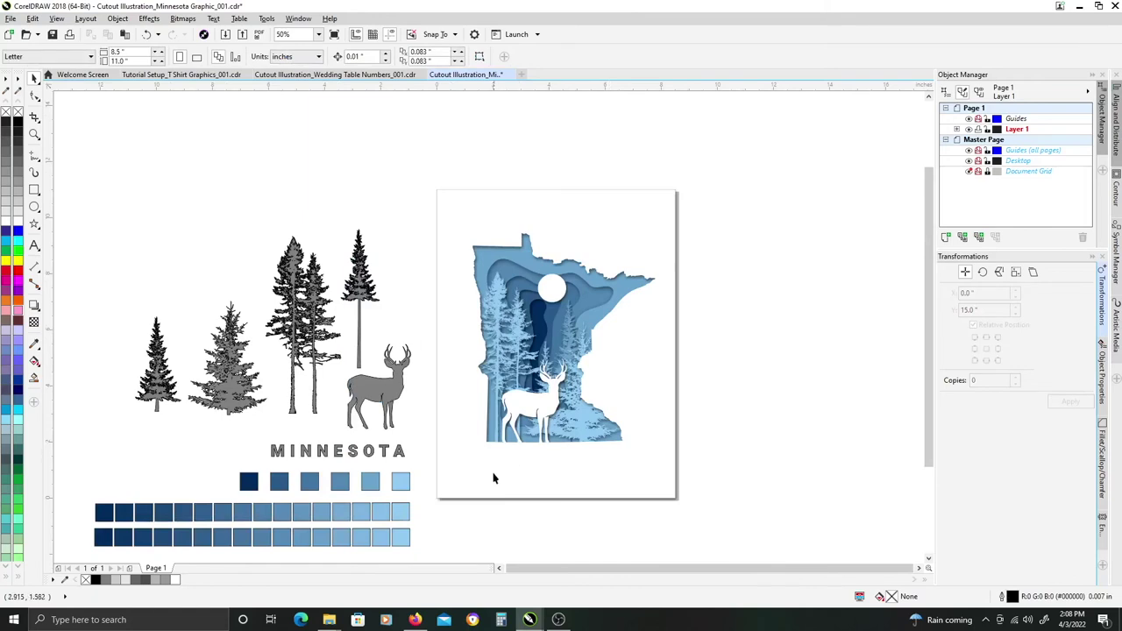
Select the page frame's shadow bitmap and use the Shape tool to lower its upper edge to just above the state.
{"action": "left_click", "coordinate": [486, 252]}
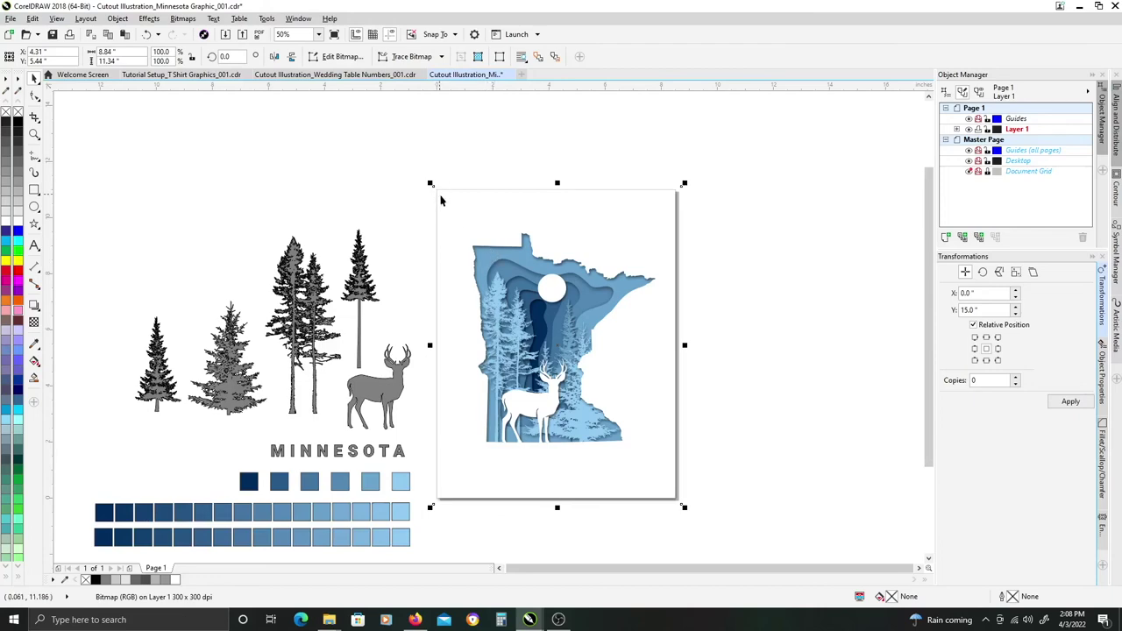
{"action": "scroll", "coordinate": [477, 252], "scroll_direction": "up", "scroll_amount": 1}
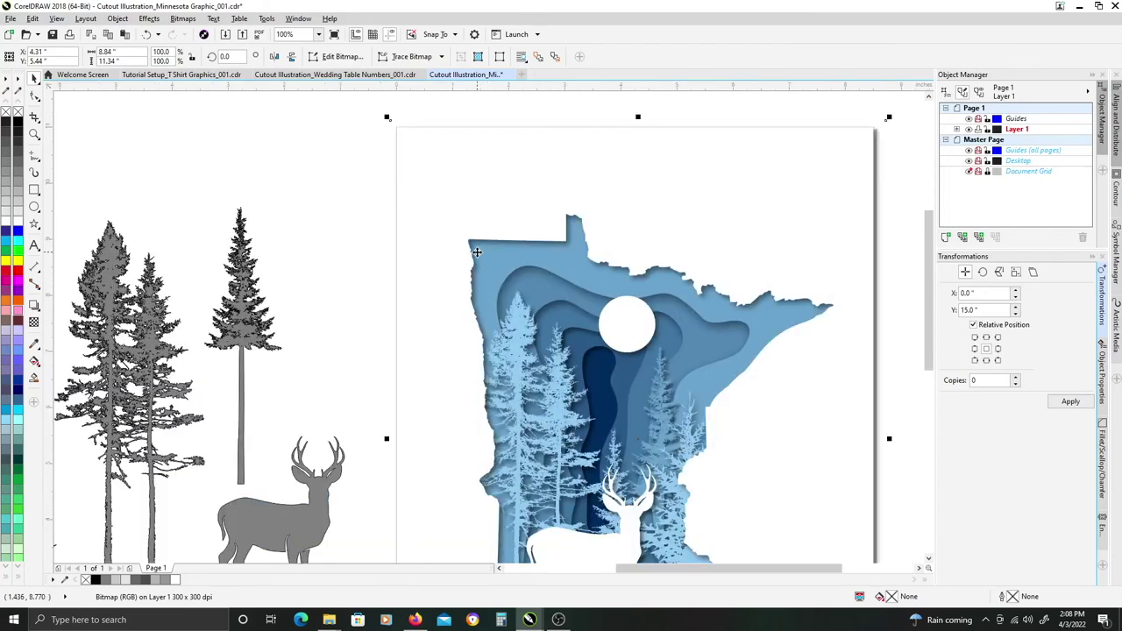
{"action": "left_click_drag", "start_coordinate": [585, 349], "coordinate": [511, 295]}
{"action": "scroll", "coordinate": [420, 228], "scroll_direction": "down", "scroll_amount": 1}
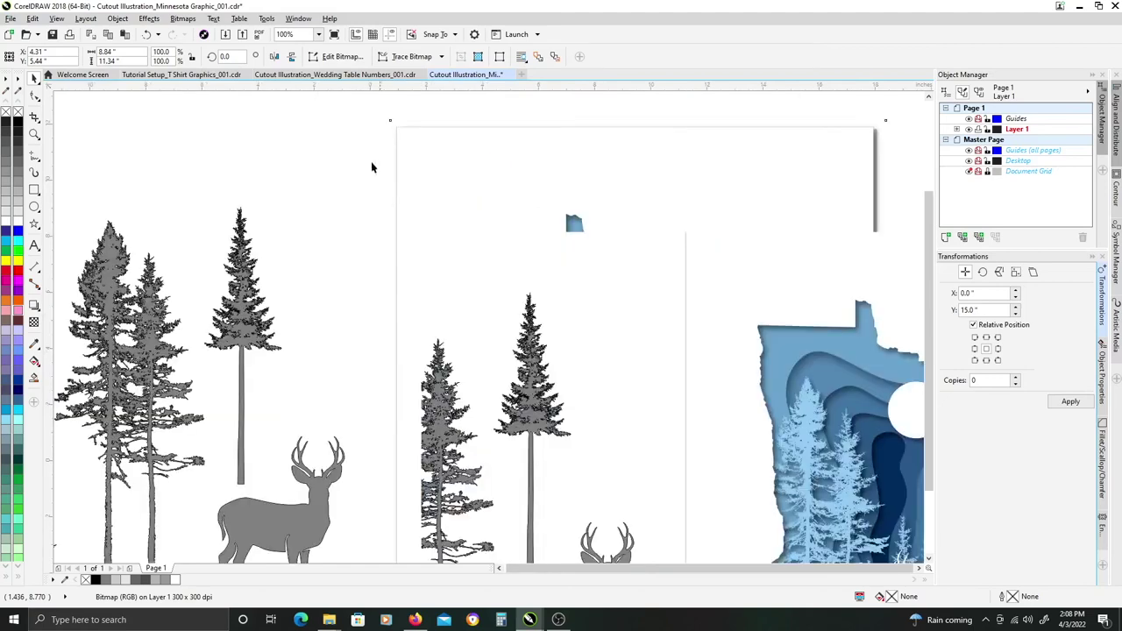
{"action": "scroll", "coordinate": [371, 166], "scroll_direction": "down", "scroll_amount": 1}
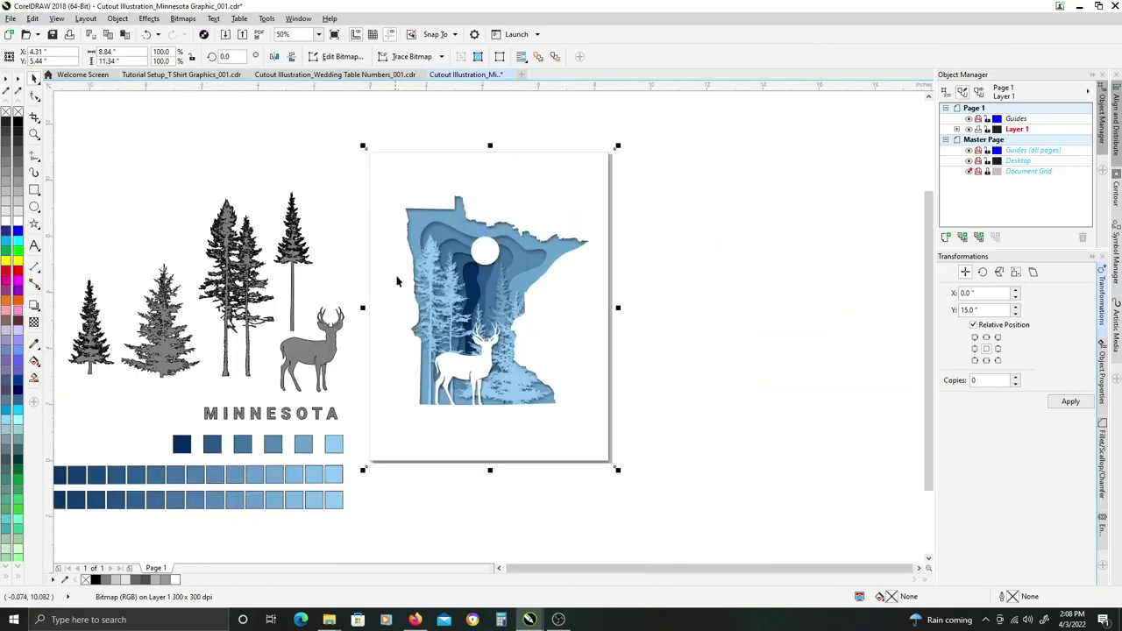
{"action": "left_click", "coordinate": [419, 221]}
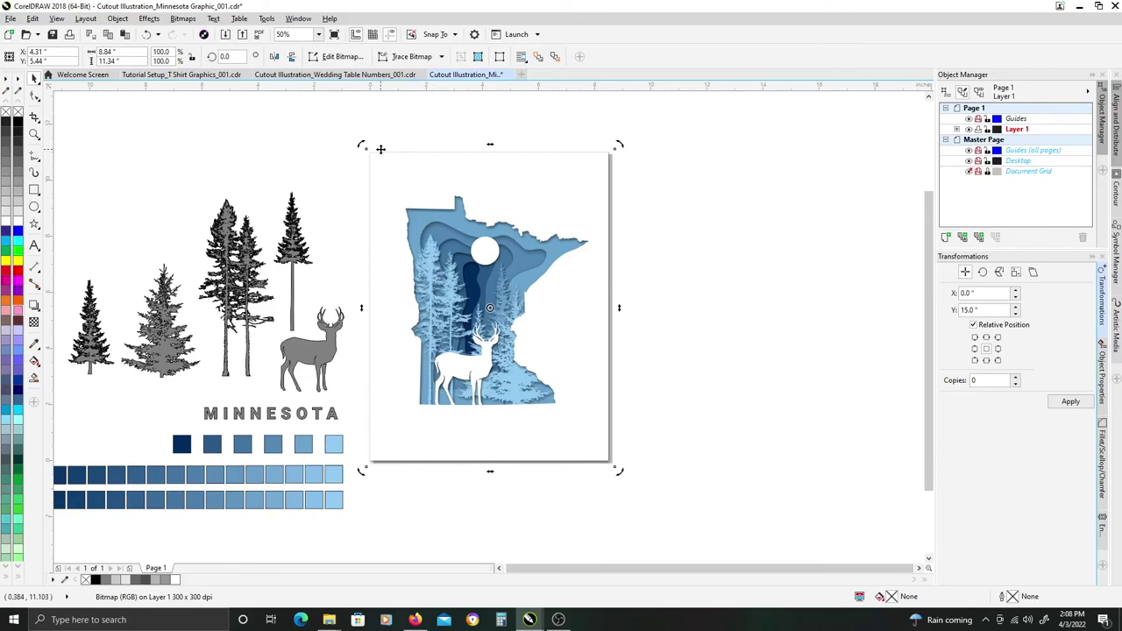
{"action": "key", "text": "F10"}
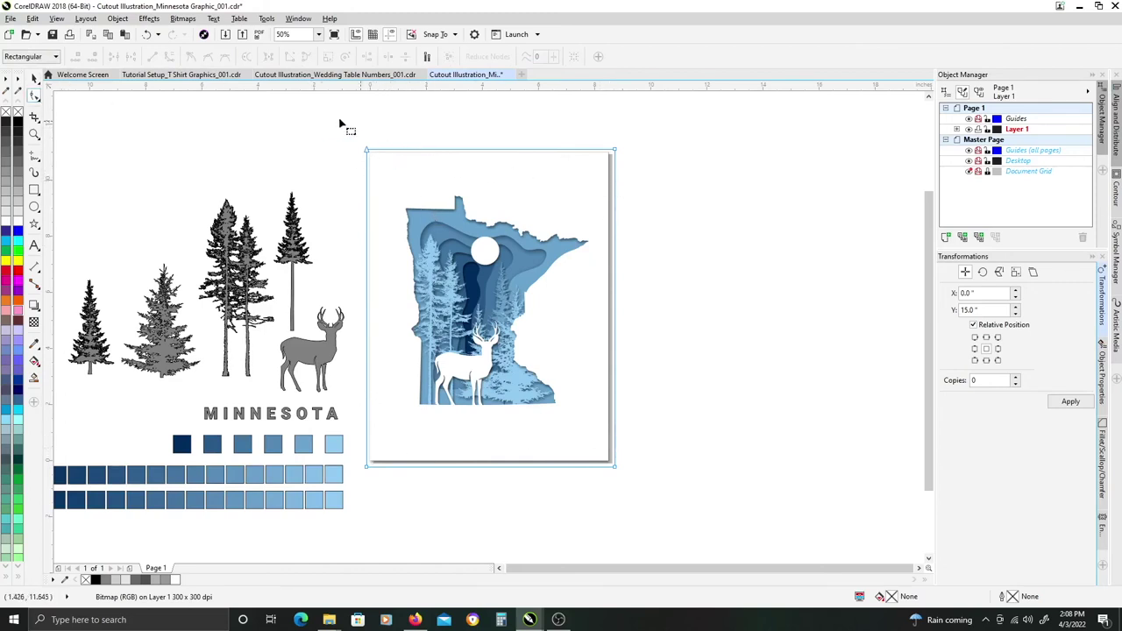
{"action": "left_click_drag", "start_coordinate": [306, 120], "coordinate": [673, 176]}
Crop the frame shadow bitmap's right, bottom and left edges in close around the state outline with the Shape tool.
{"action": "left_click_drag", "start_coordinate": [617, 153], "coordinate": [563, 489]}
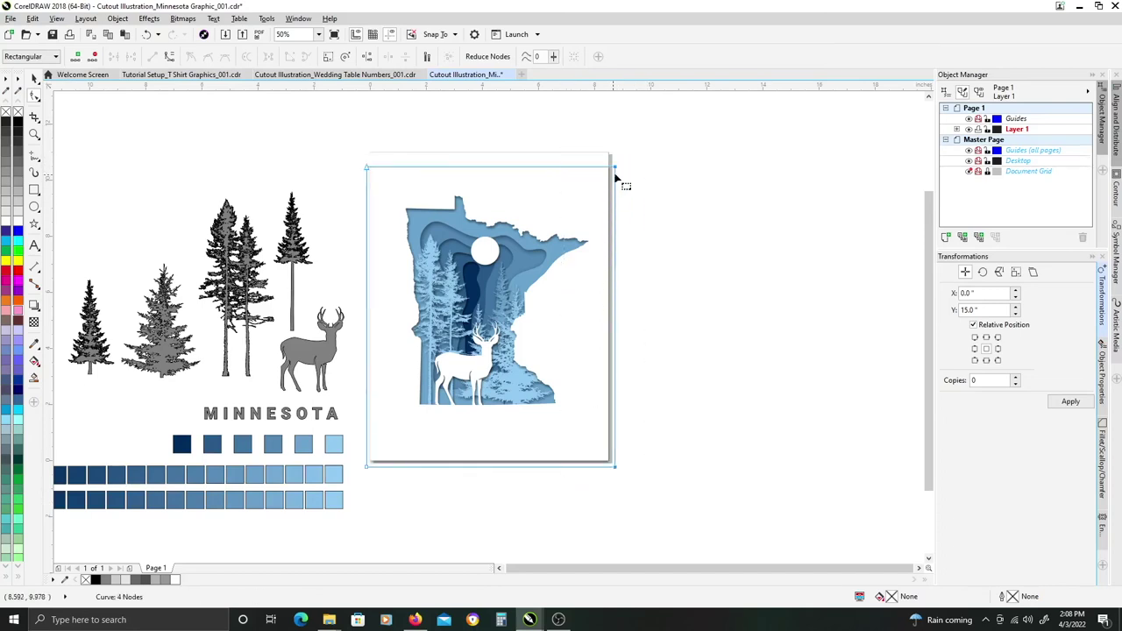
{"action": "left_click_drag", "start_coordinate": [611, 168], "coordinate": [592, 169]}
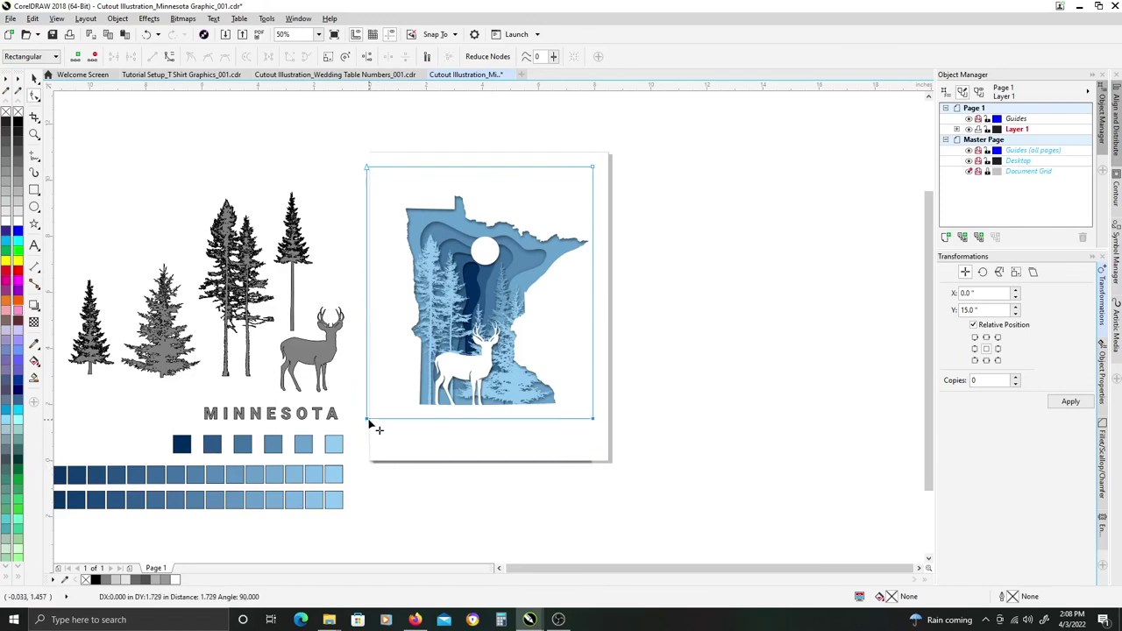
{"action": "left_click_drag", "start_coordinate": [368, 422], "coordinate": [369, 418]}
{"action": "left_click_drag", "start_coordinate": [392, 135], "coordinate": [324, 470]}
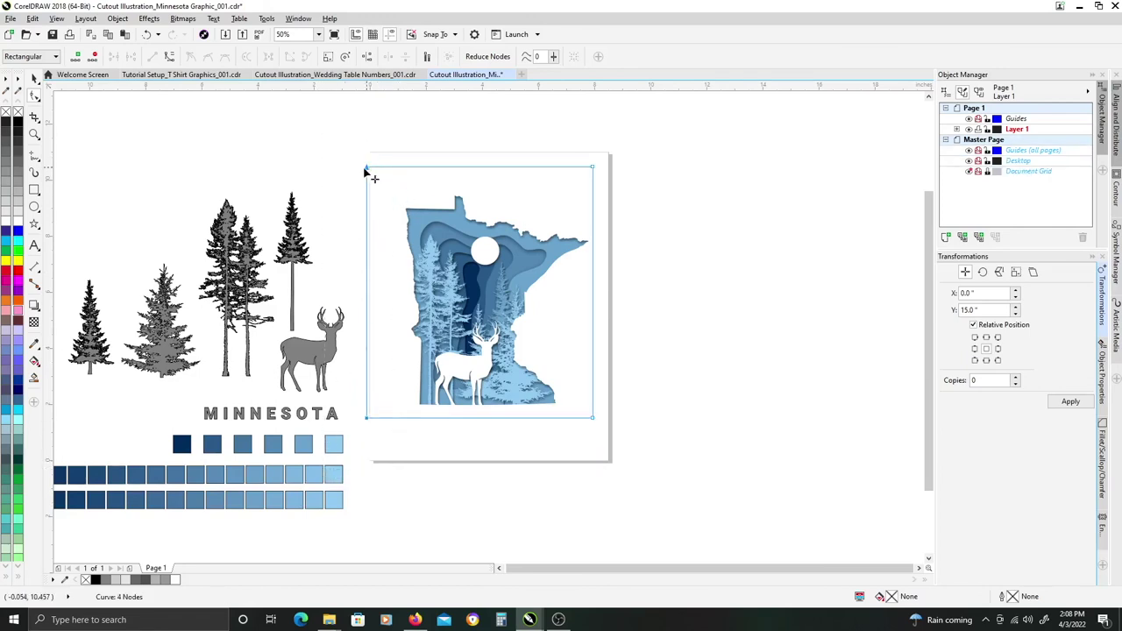
{"action": "left_click_drag", "start_coordinate": [366, 171], "coordinate": [394, 169]}
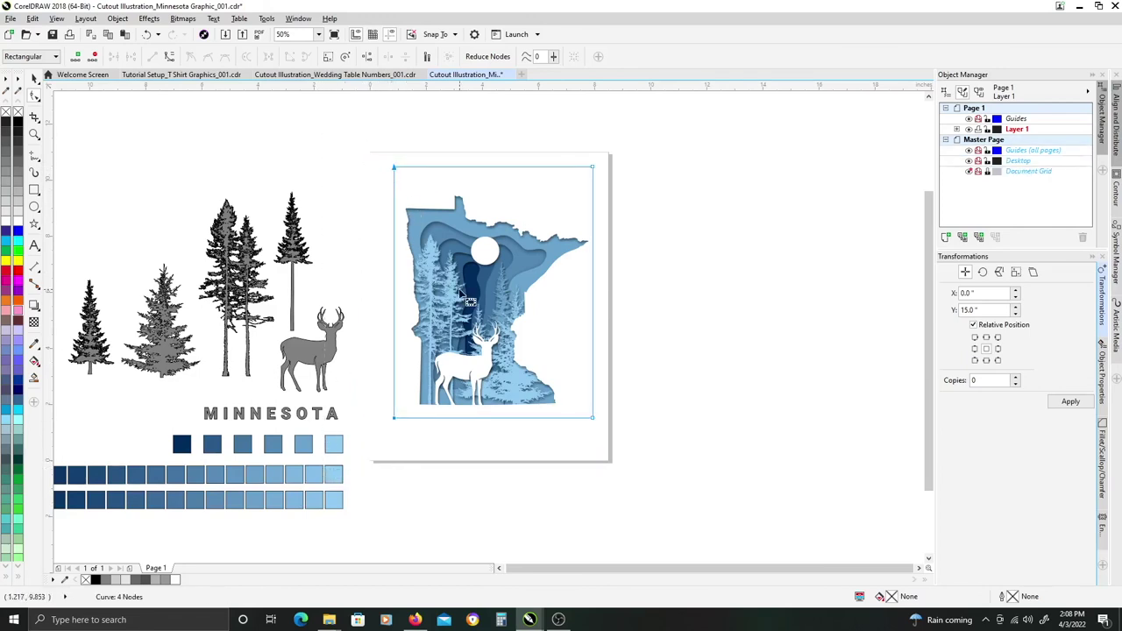
{"action": "key", "text": "space"}
{"action": "left_click", "coordinate": [657, 255]}
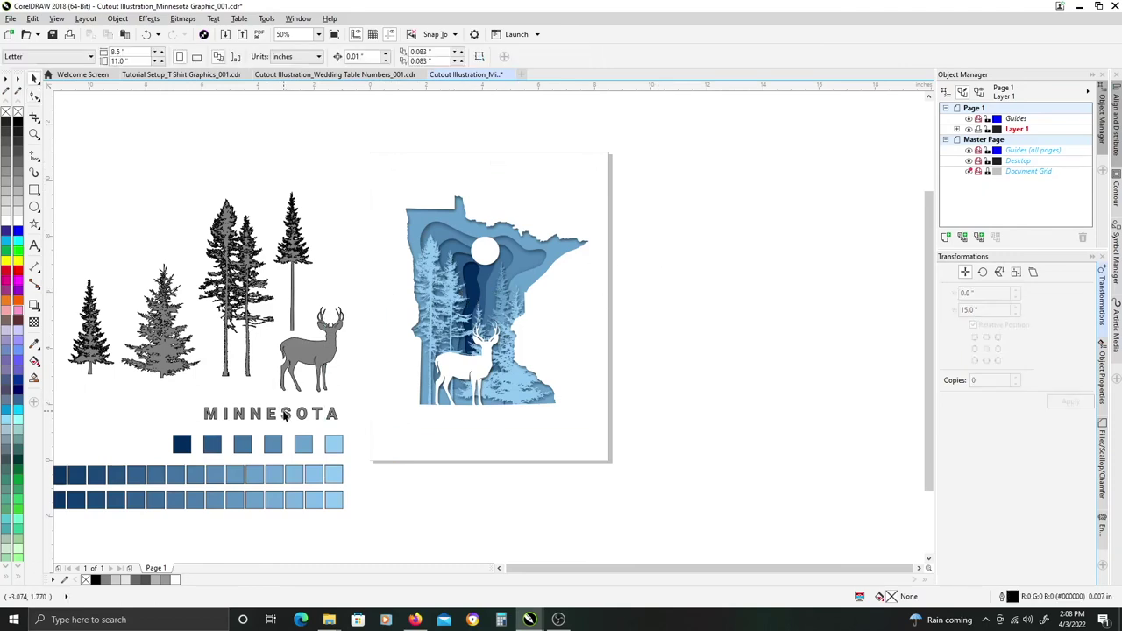
Place a copy of the MINNESOTA lettering beneath the state outline, at about X 4.19 and Y 1.48 inches.
{"action": "left_click_drag", "start_coordinate": [284, 415], "coordinate": [426, 429]}
{"action": "left_click_drag", "start_coordinate": [329, 430], "coordinate": [503, 425]}
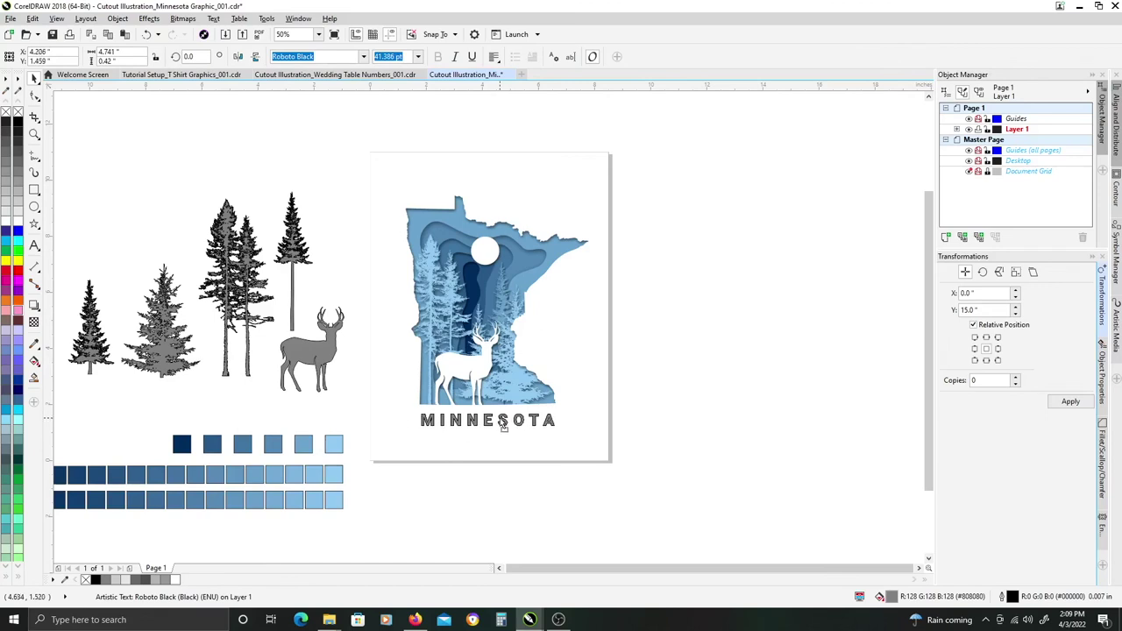
{"action": "scroll", "coordinate": [481, 445], "scroll_direction": "up", "scroll_amount": 1}
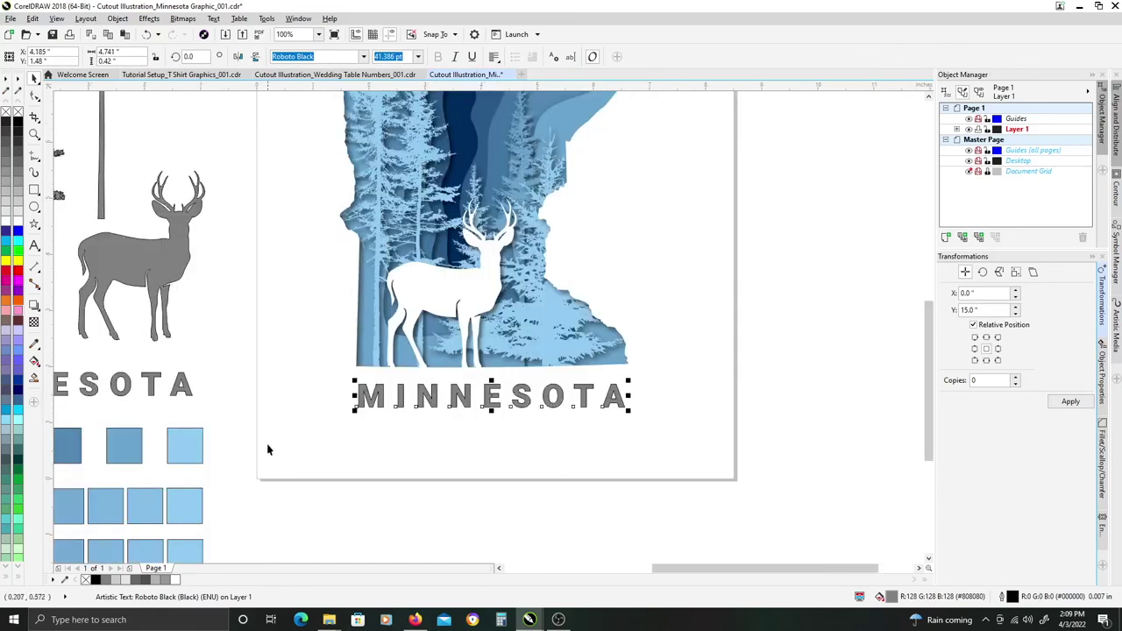
Copy the lightest blue swatch's fill onto the MINNESOTA lettering under the state and remove the lettering's outline.
{"action": "left_click", "coordinate": [185, 447]}
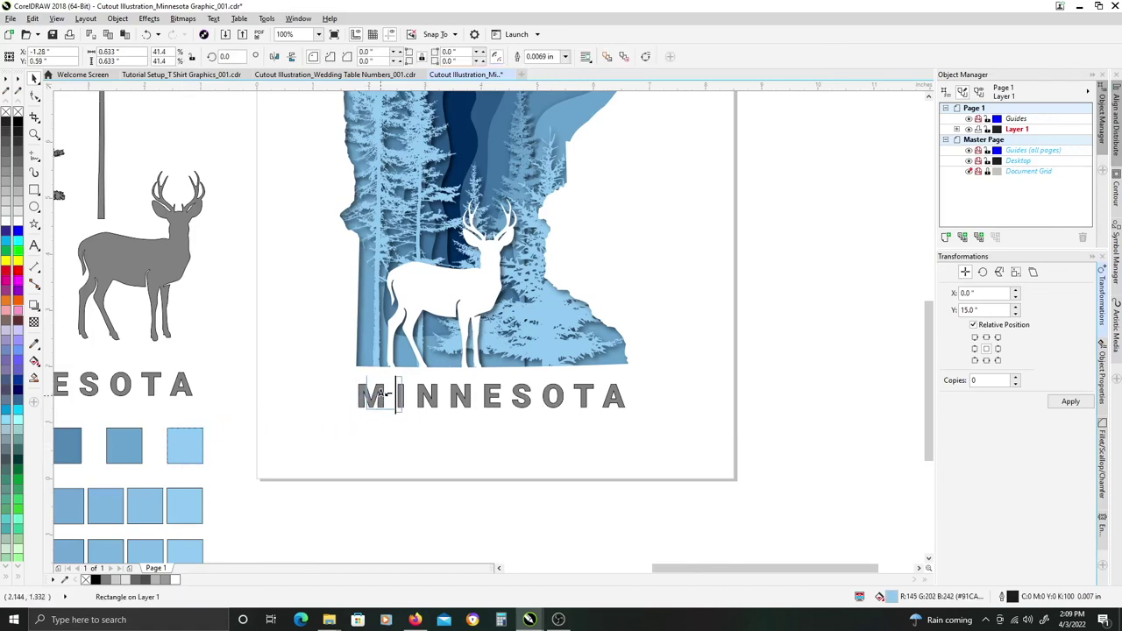
{"action": "right_click", "coordinate": [380, 394]}
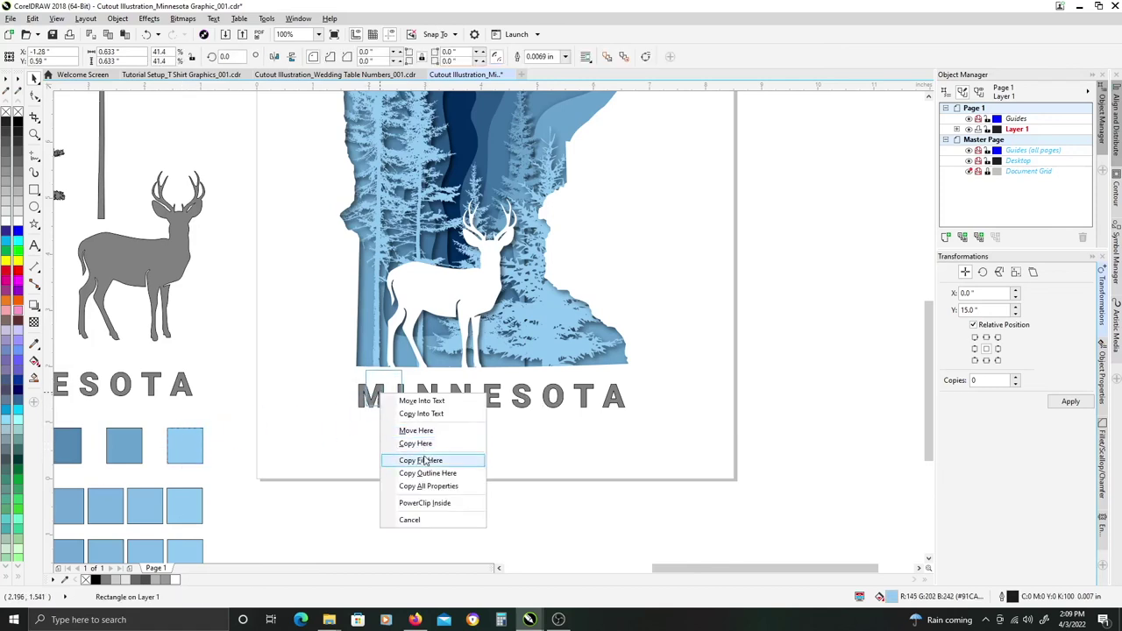
{"action": "left_click", "coordinate": [423, 460]}
{"action": "left_click_drag", "start_coordinate": [271, 519], "coordinate": [723, 382]}
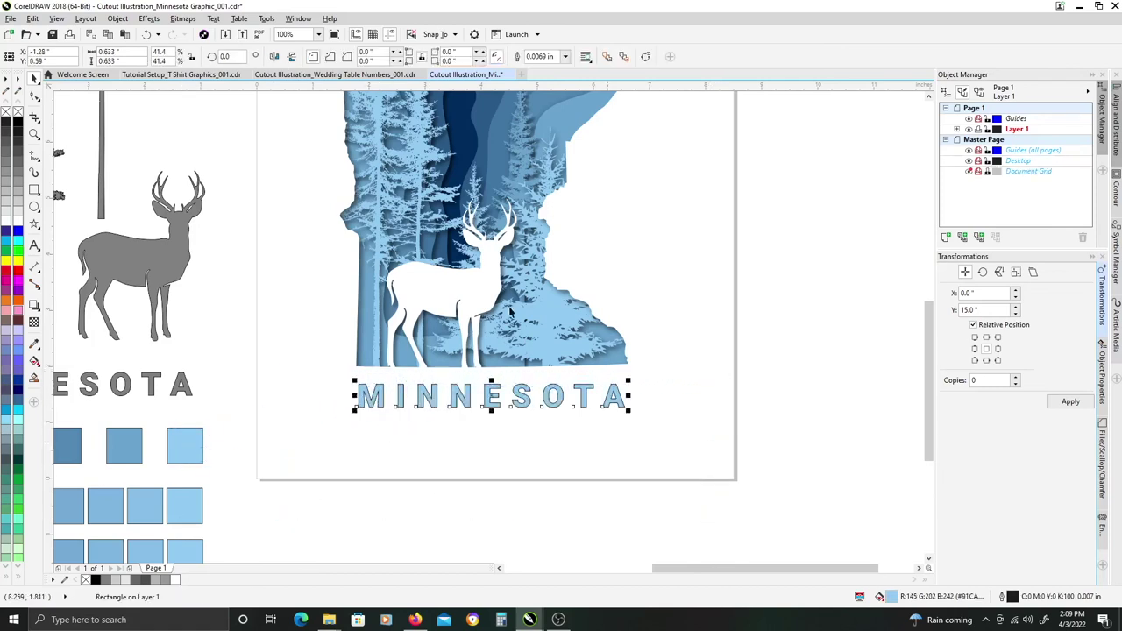
{"action": "right_click", "coordinate": [17, 112]}
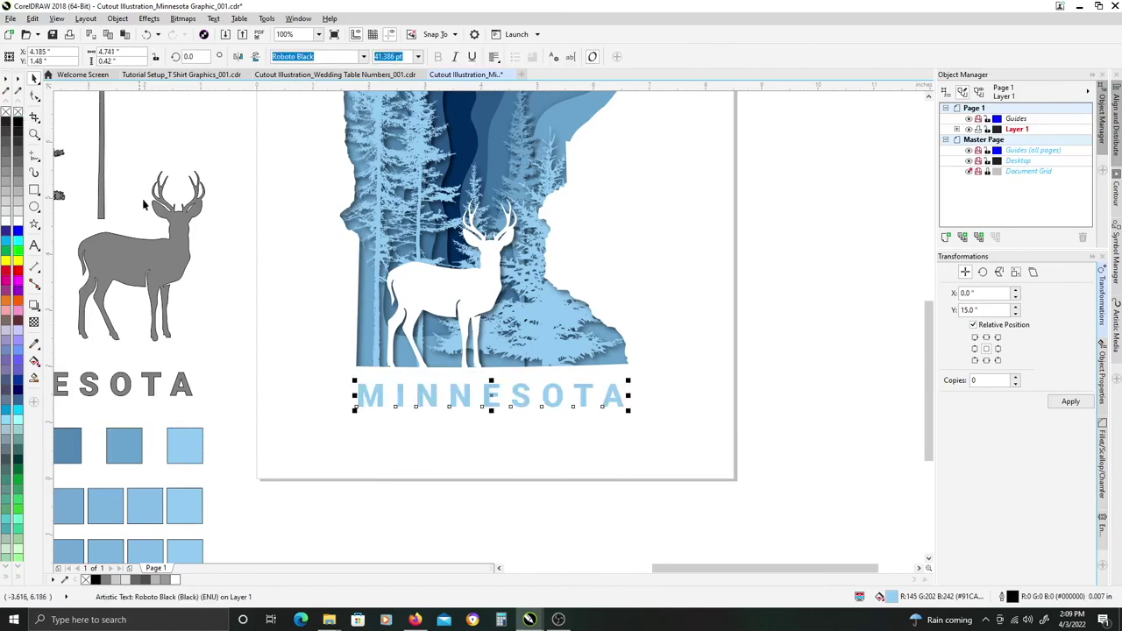
{"action": "left_click", "coordinate": [237, 301]}
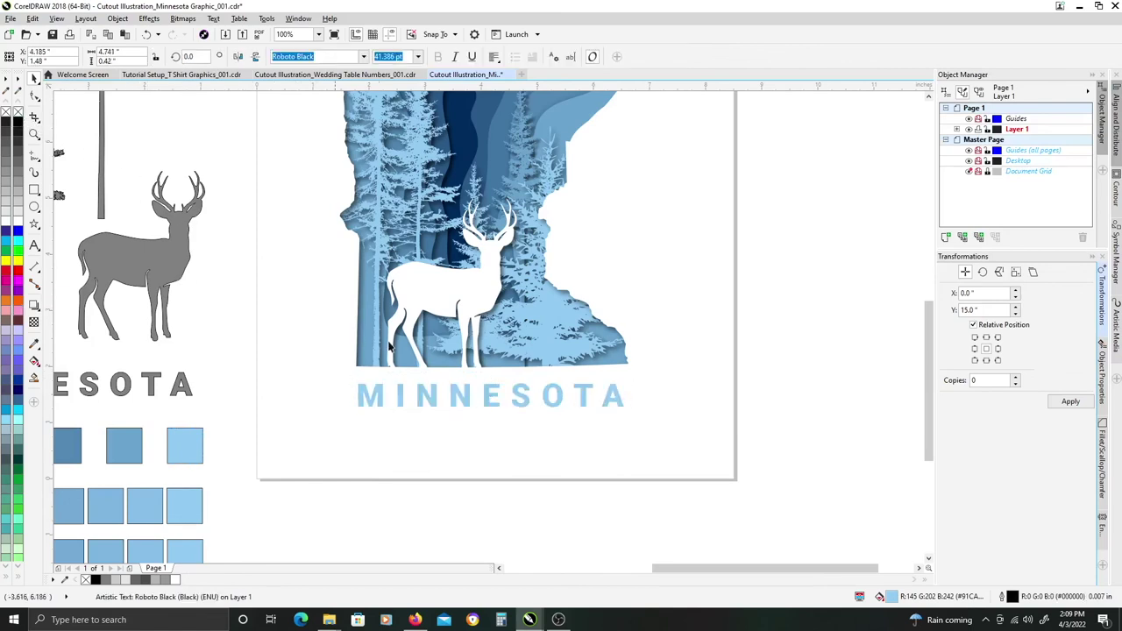
Centre the MINNESOTA lettering horizontally on the page frame and nudge it left to X 4.19 inches beneath the state.
{"action": "left_click", "coordinate": [537, 399]}
{"action": "key", "text": "c"}
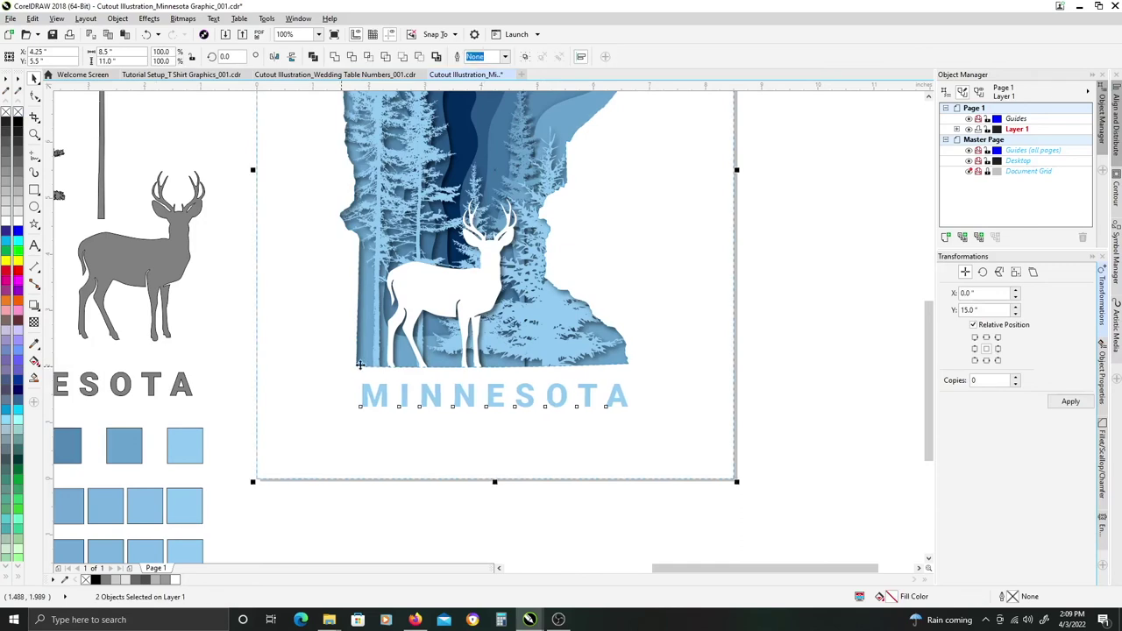
{"action": "left_click", "coordinate": [561, 396]}
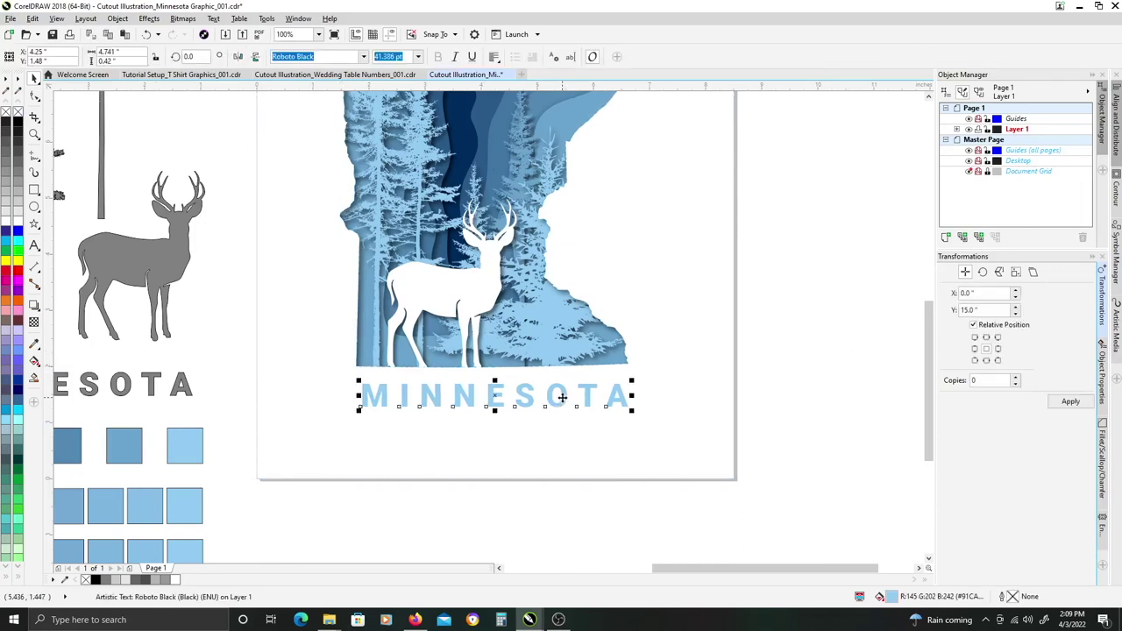
{"action": "key", "text": "Left"}
{"action": "key", "text": "Left"}
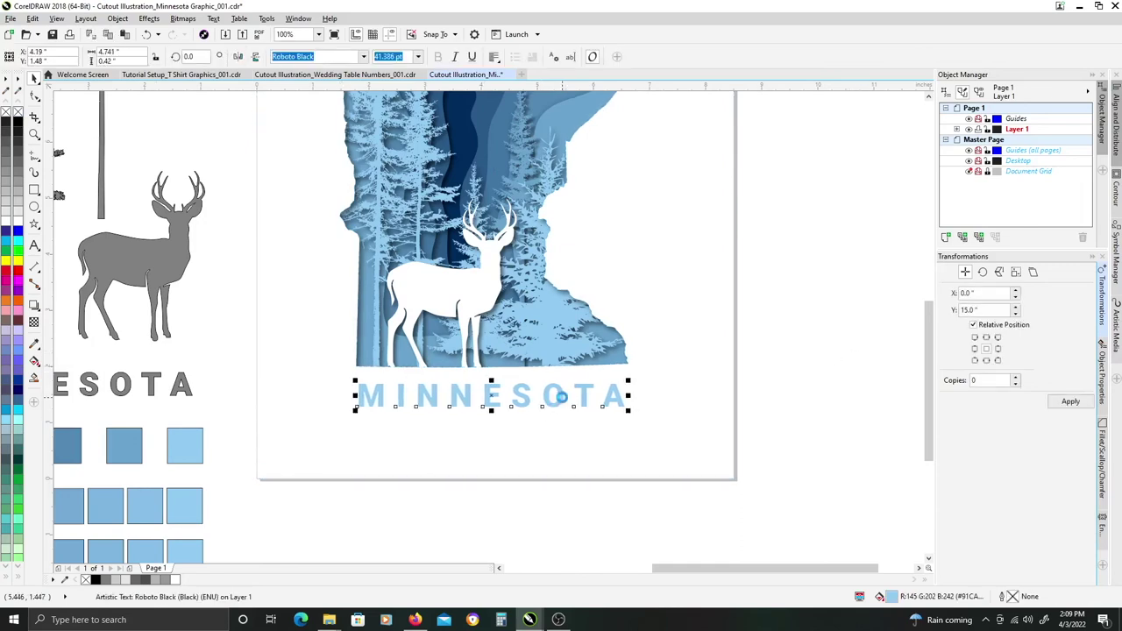
Deselect the lettering and fit the whole letter page in view to examine the complete Minnesota illustration.
{"action": "scroll", "coordinate": [592, 381], "scroll_direction": "down", "scroll_amount": 3}
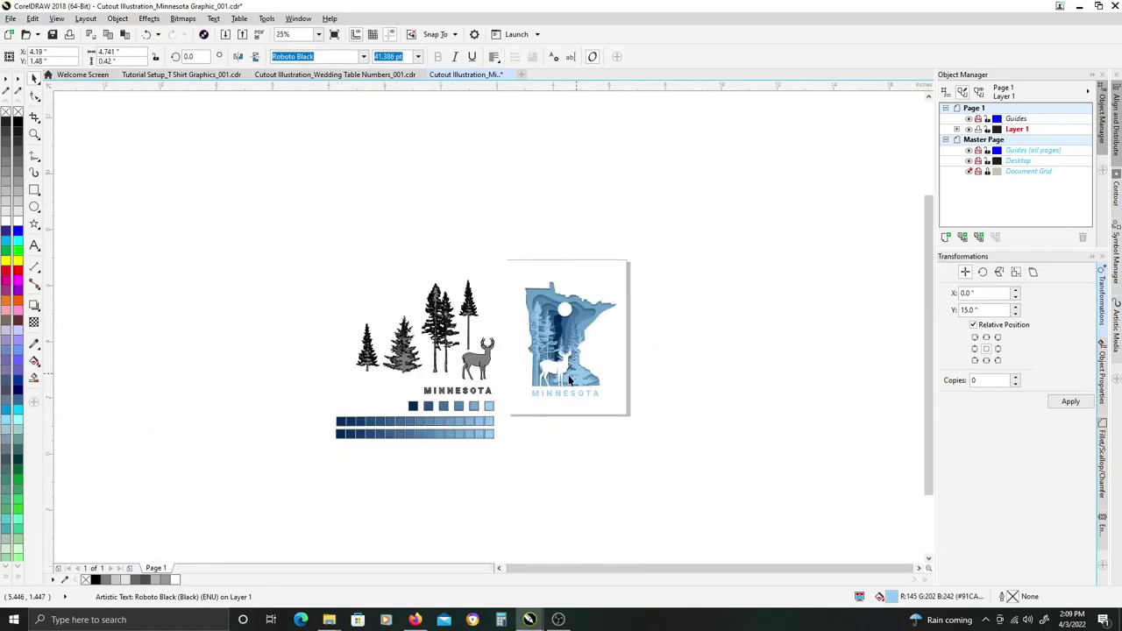
{"action": "scroll", "coordinate": [602, 375], "scroll_direction": "up", "scroll_amount": 2}
{"action": "key", "text": "Escape"}
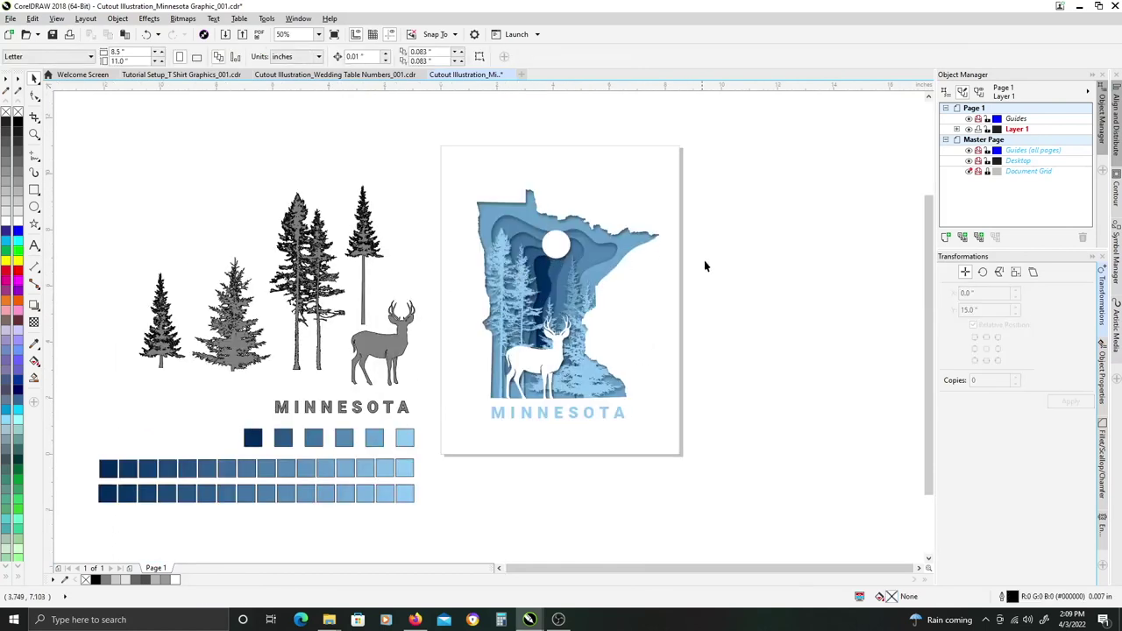
{"action": "left_click_drag", "start_coordinate": [721, 274], "coordinate": [711, 287]}
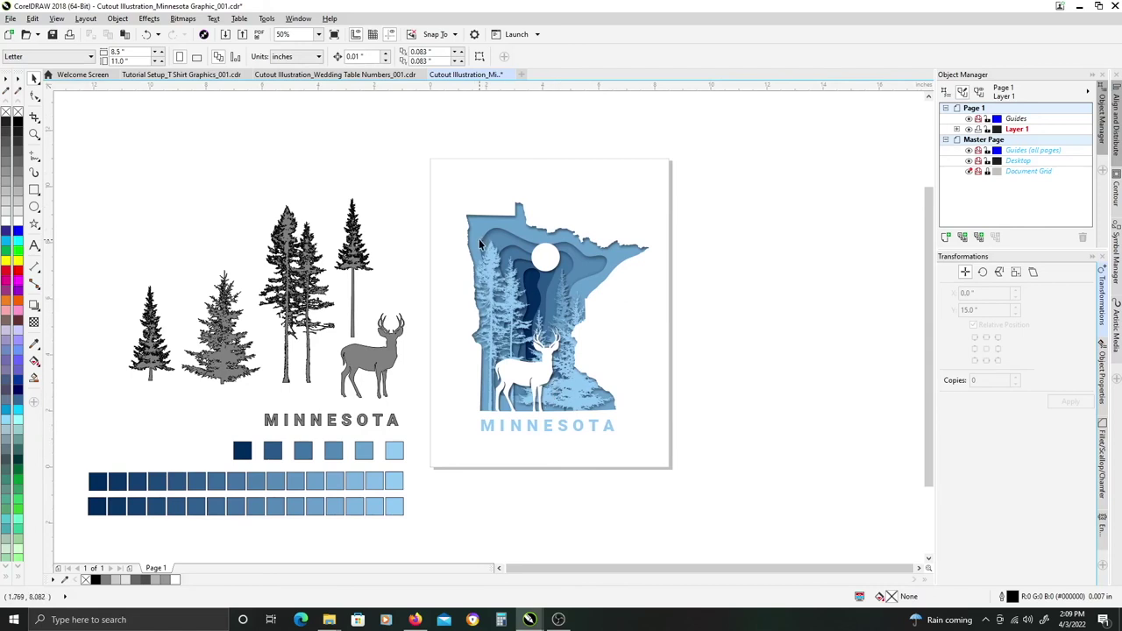
{"action": "key", "text": "z"}
{"action": "left_click_drag", "start_coordinate": [416, 143], "coordinate": [691, 483]}
{"action": "key", "text": "space"}
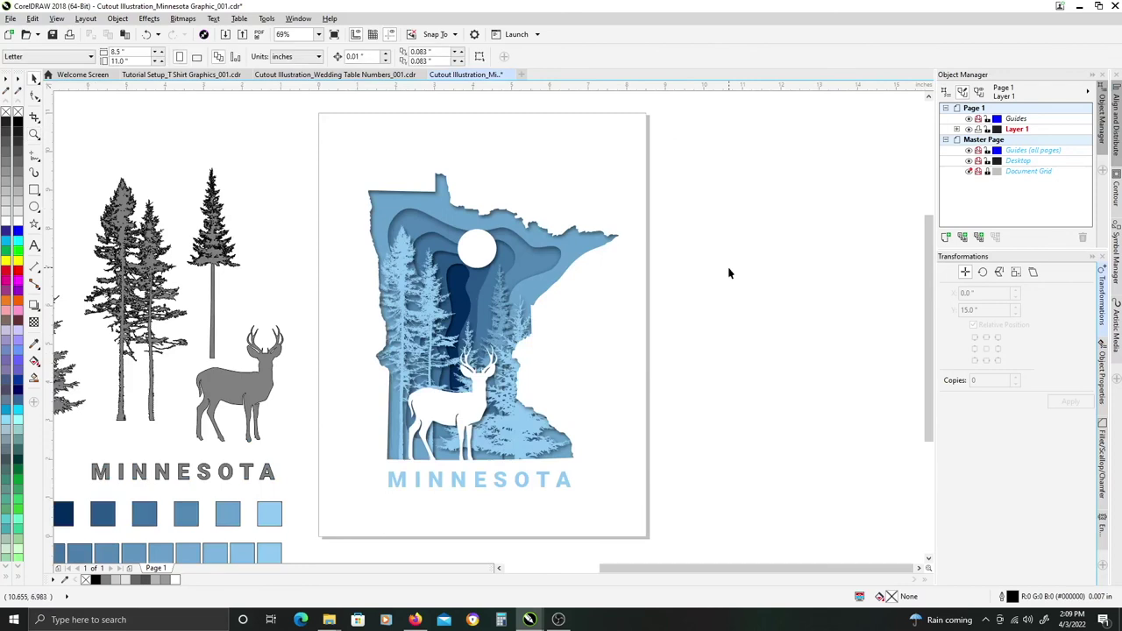